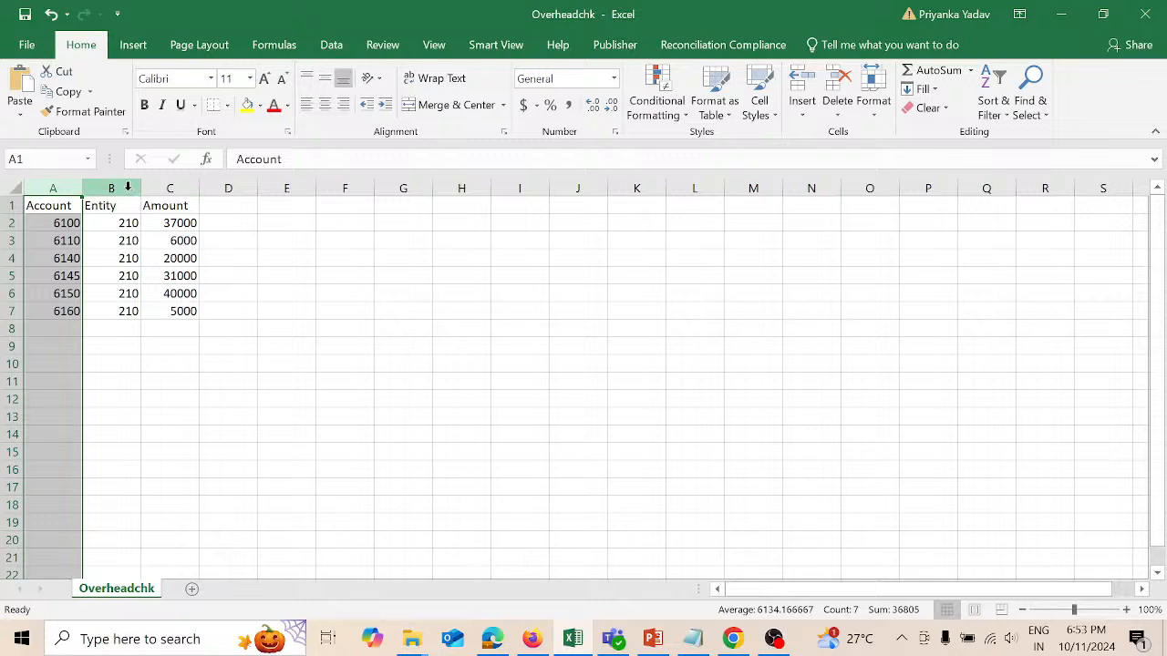
# Step: Review the Entity and Amount columns of the Overheadchk worksheet
pyautogui.click(128, 187)
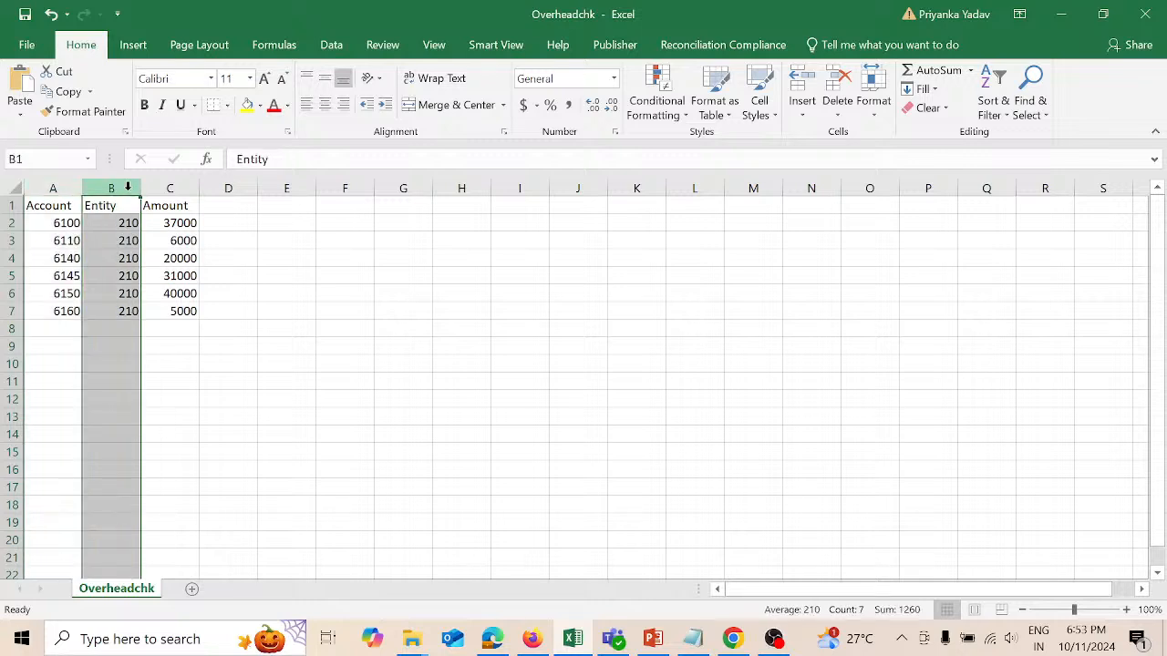
pyautogui.click(186, 186)
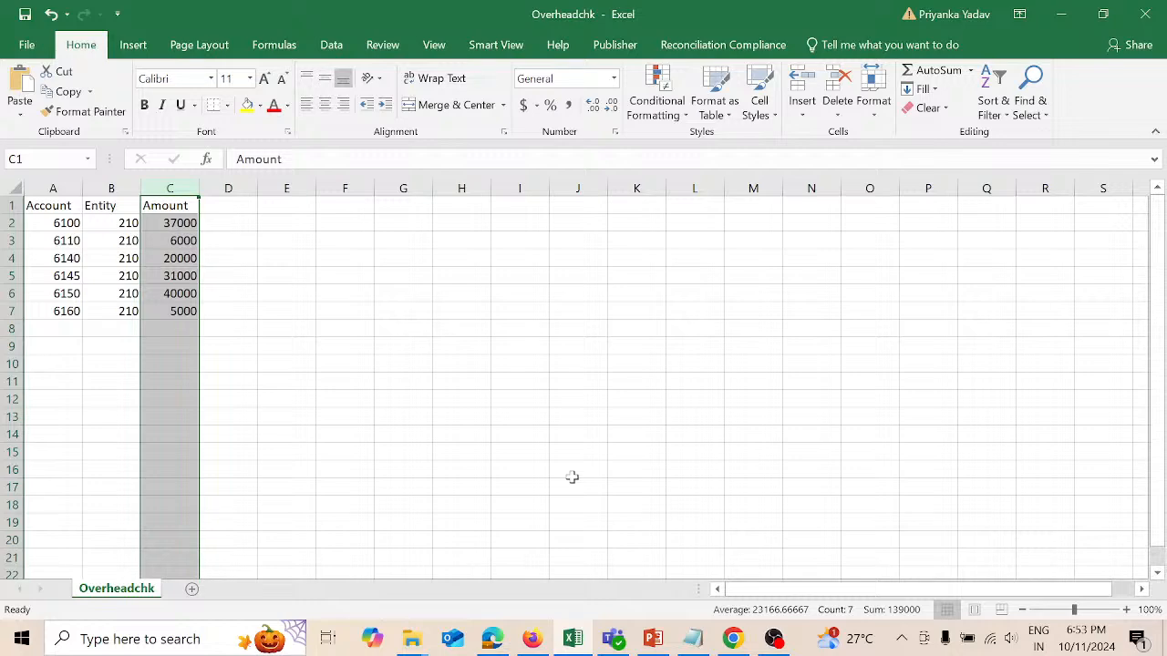
# Step: Switch to the epm-302157 EPM Cloud Planning page in Chrome, reload it and open the application's Data Exchange page
pyautogui.click(733, 638)
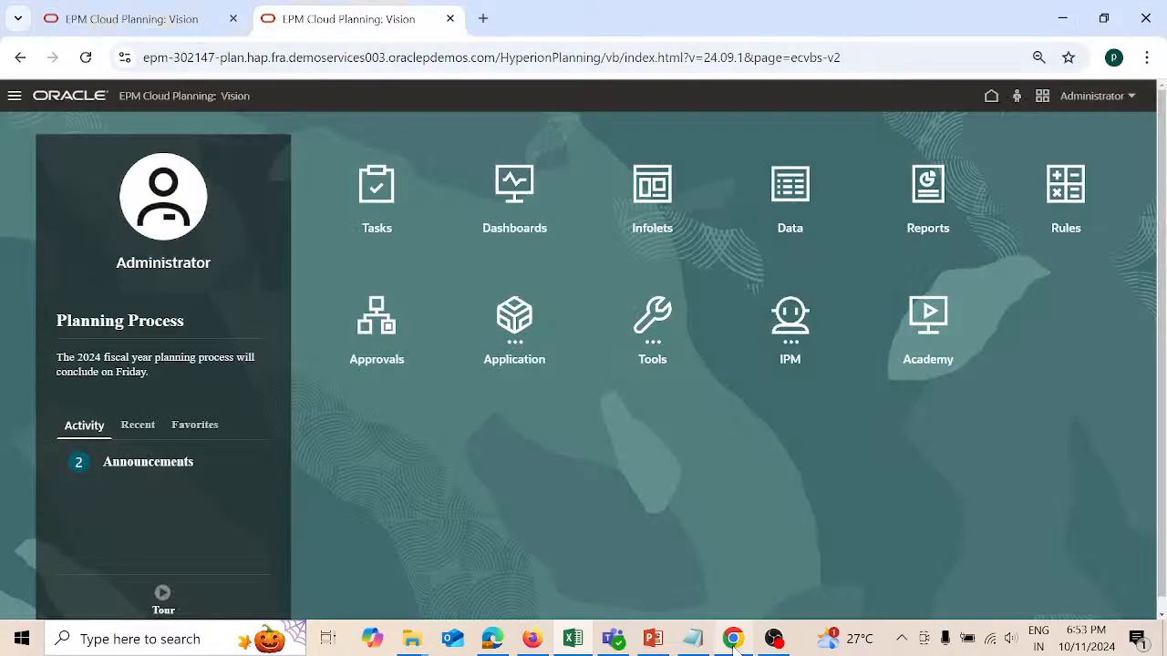
pyautogui.click(182, 25)
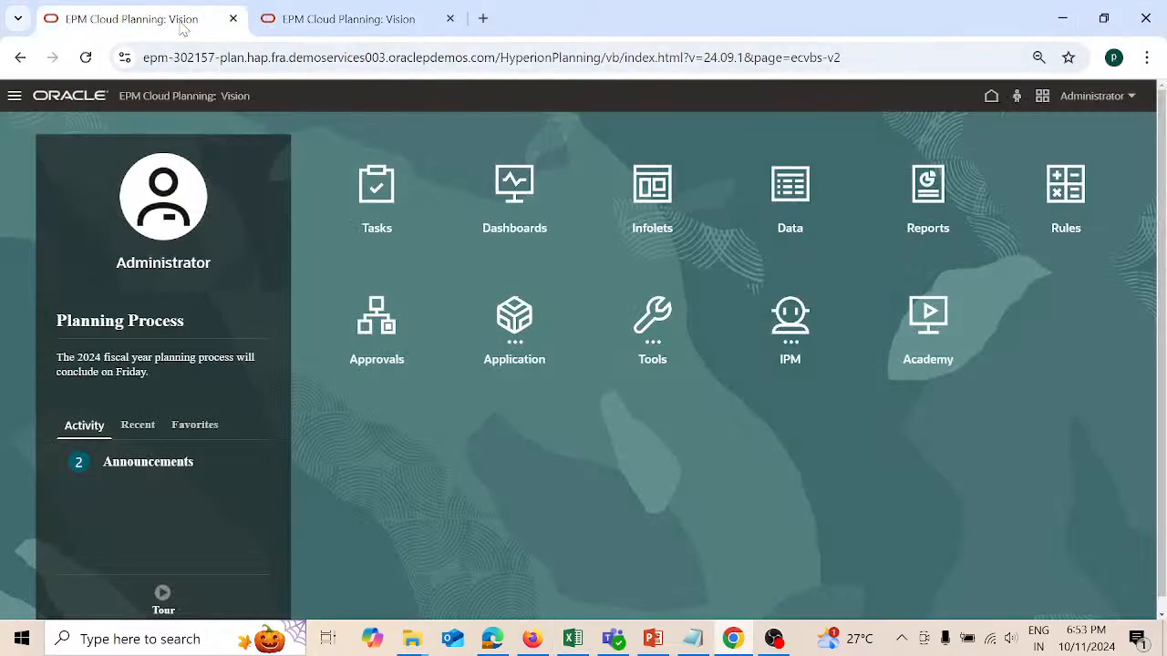
pyautogui.click(875, 57)
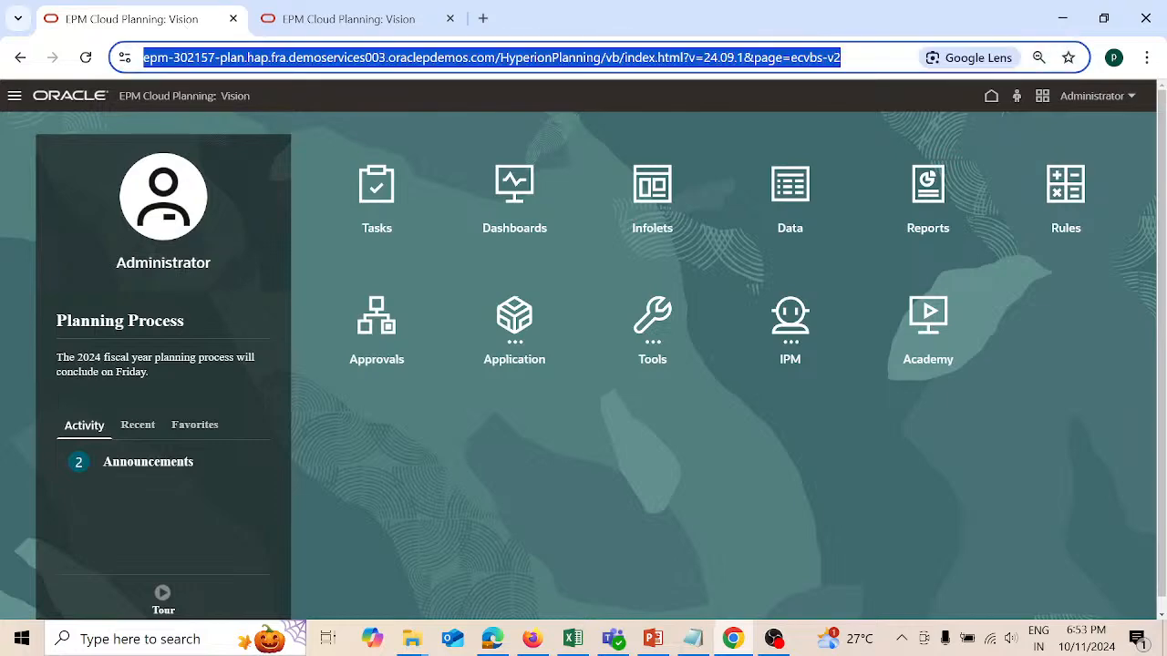
pyautogui.press('Return')
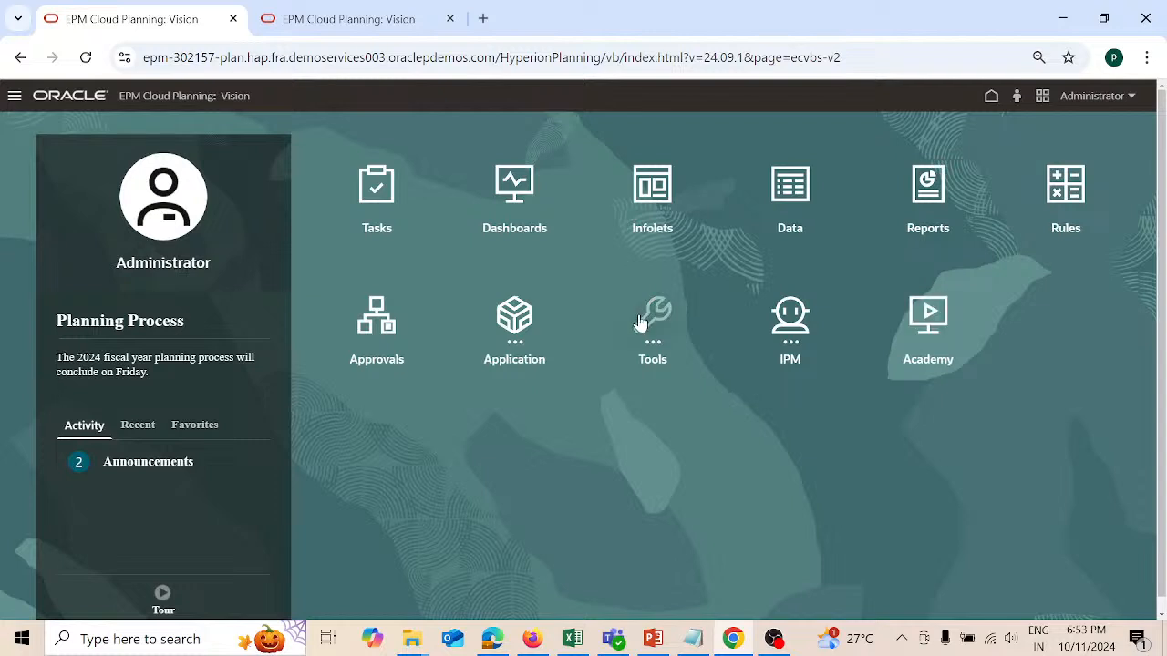
pyautogui.click(522, 326)
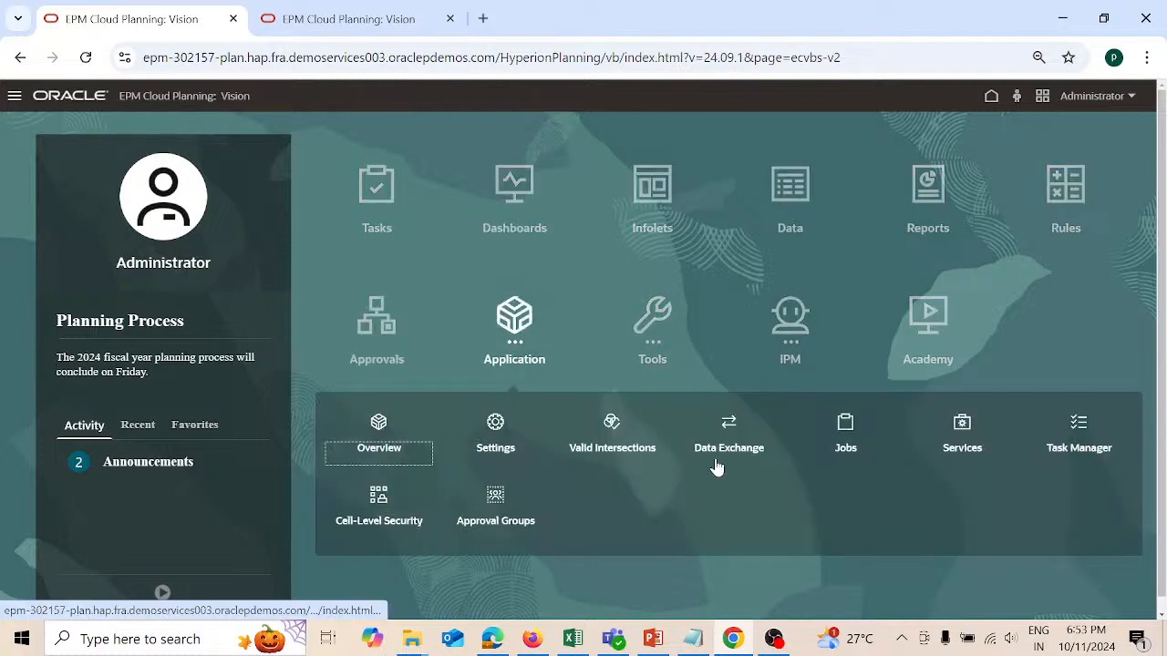
pyautogui.click(732, 433)
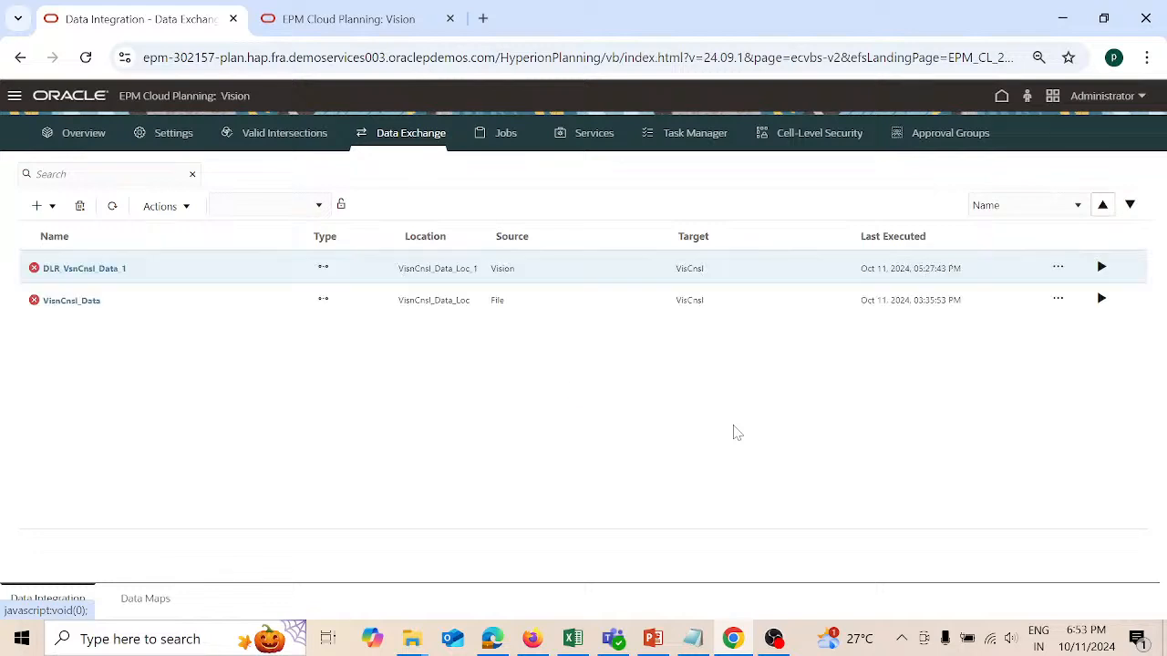
# Step: Register a new EPM Local application for Vision using Input Cubes - Plan1, and close the applications list
pyautogui.click(188, 211)
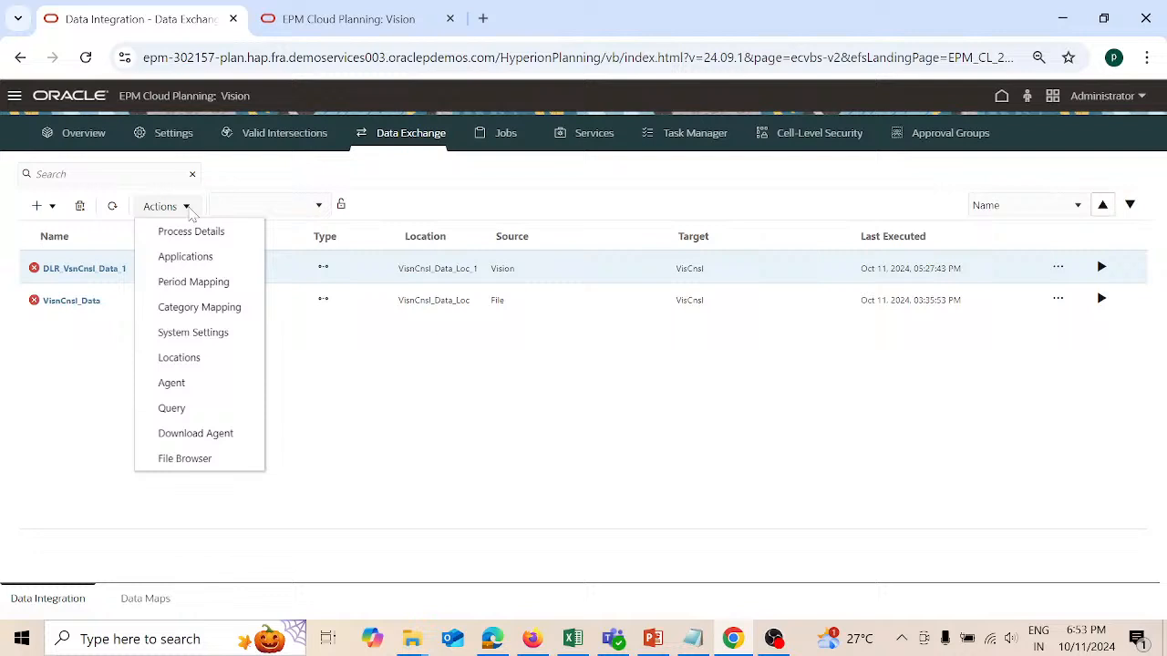
pyautogui.click(188, 258)
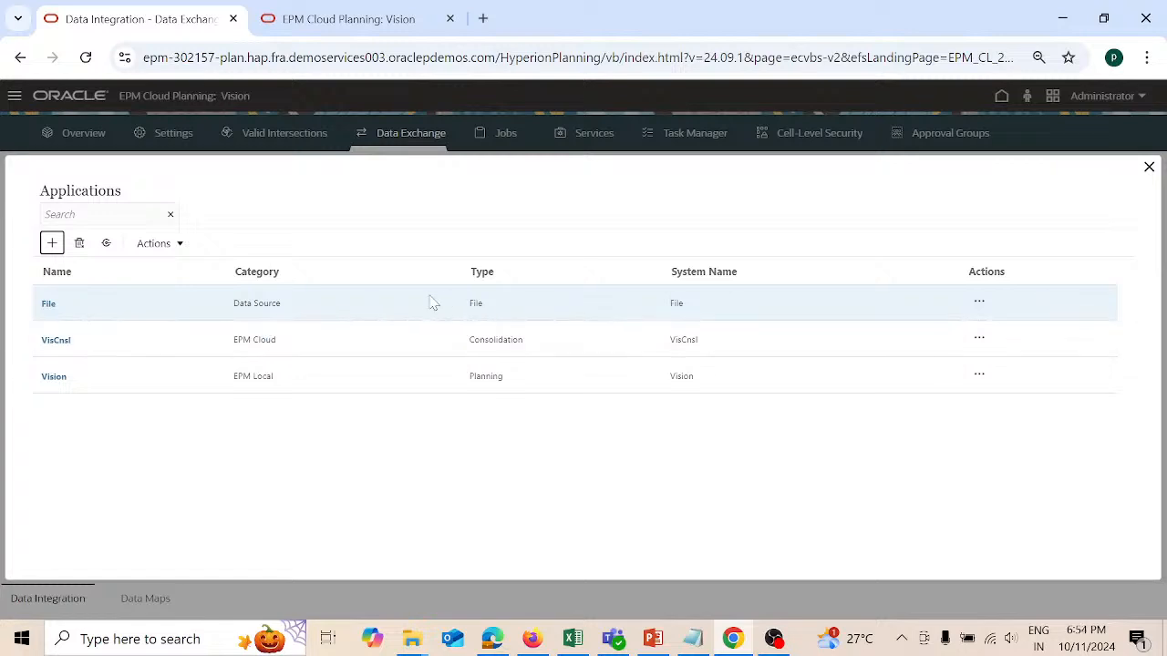
pyautogui.click(52, 244)
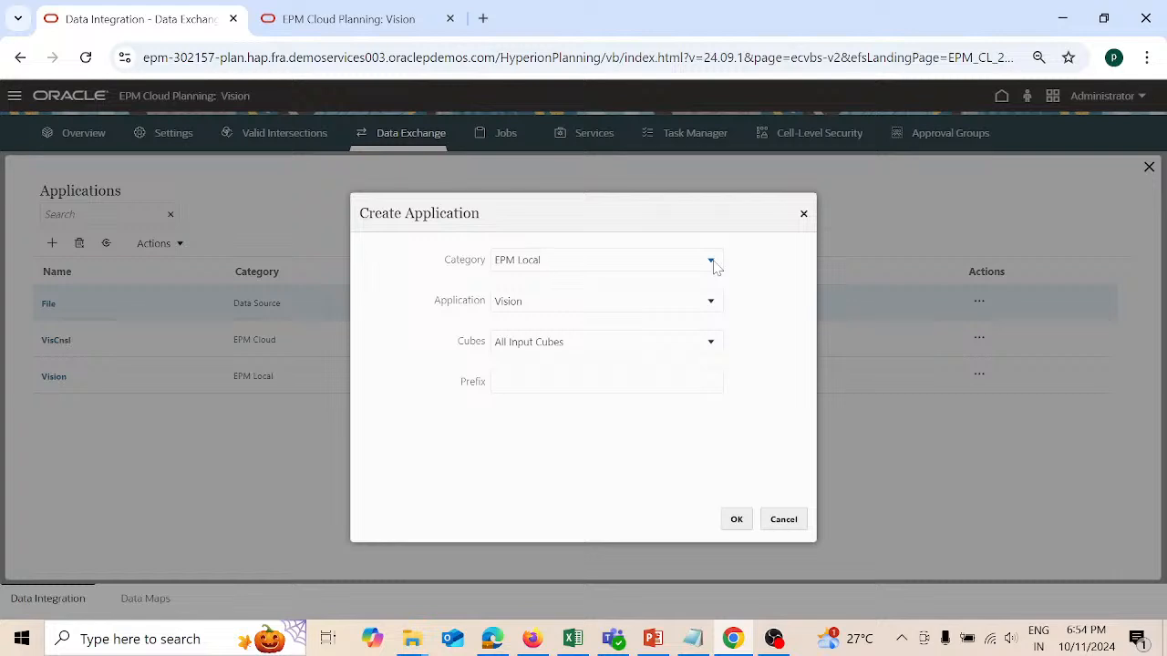
pyautogui.click(712, 344)
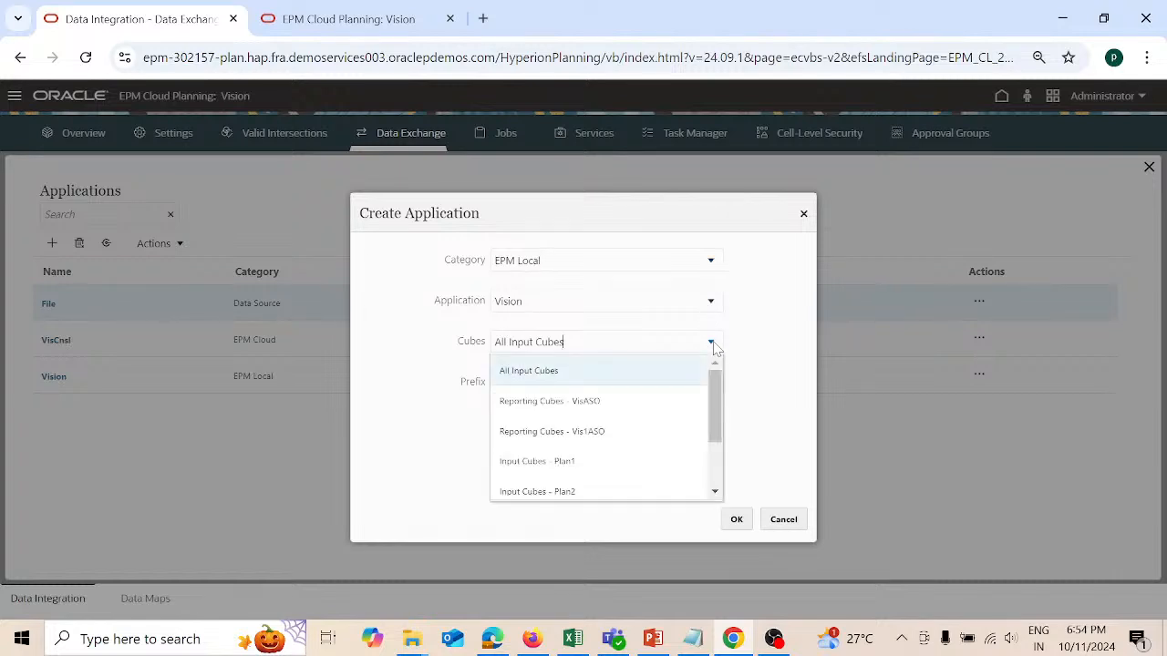
pyautogui.click(645, 462)
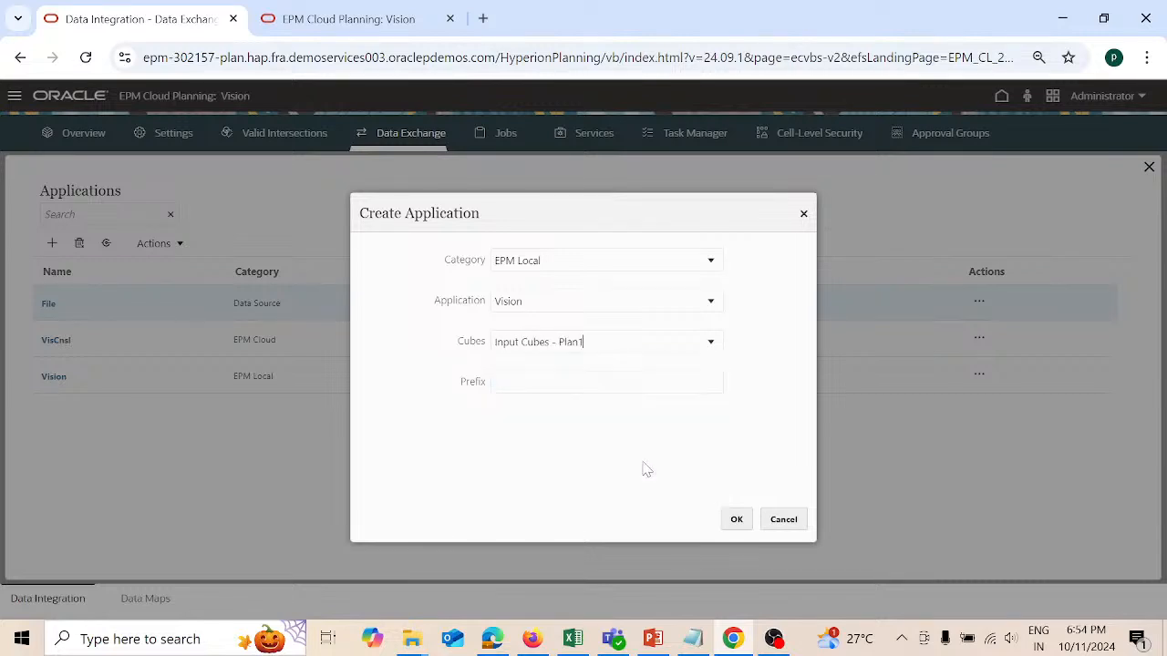
pyautogui.click(737, 521)
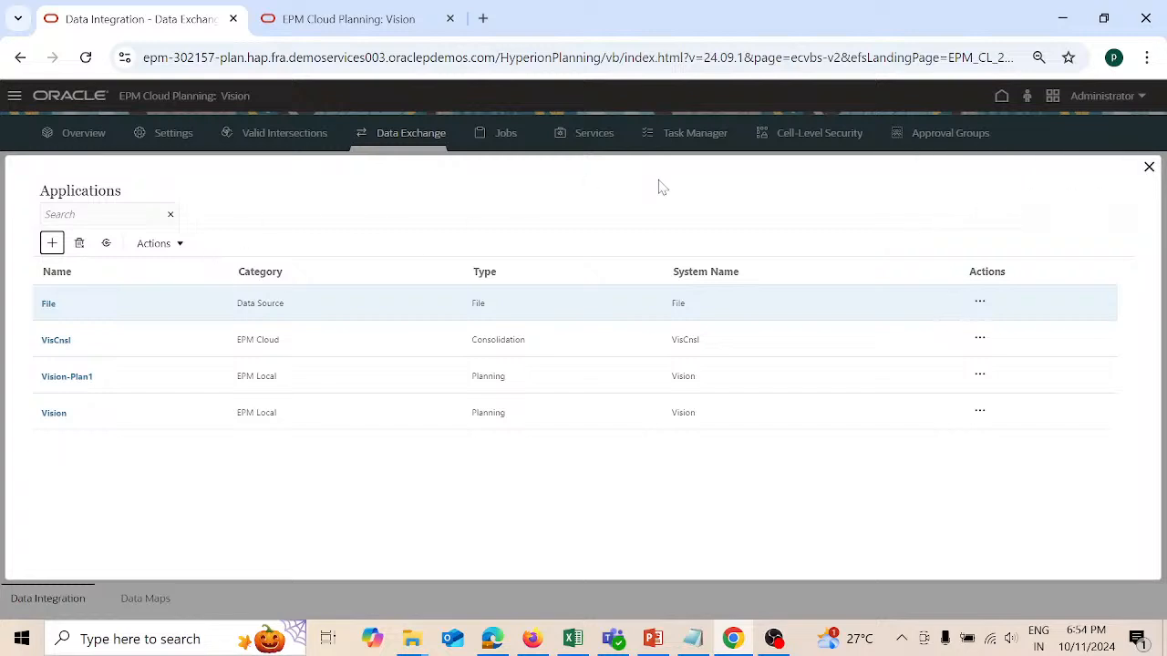
pyautogui.click(1150, 168)
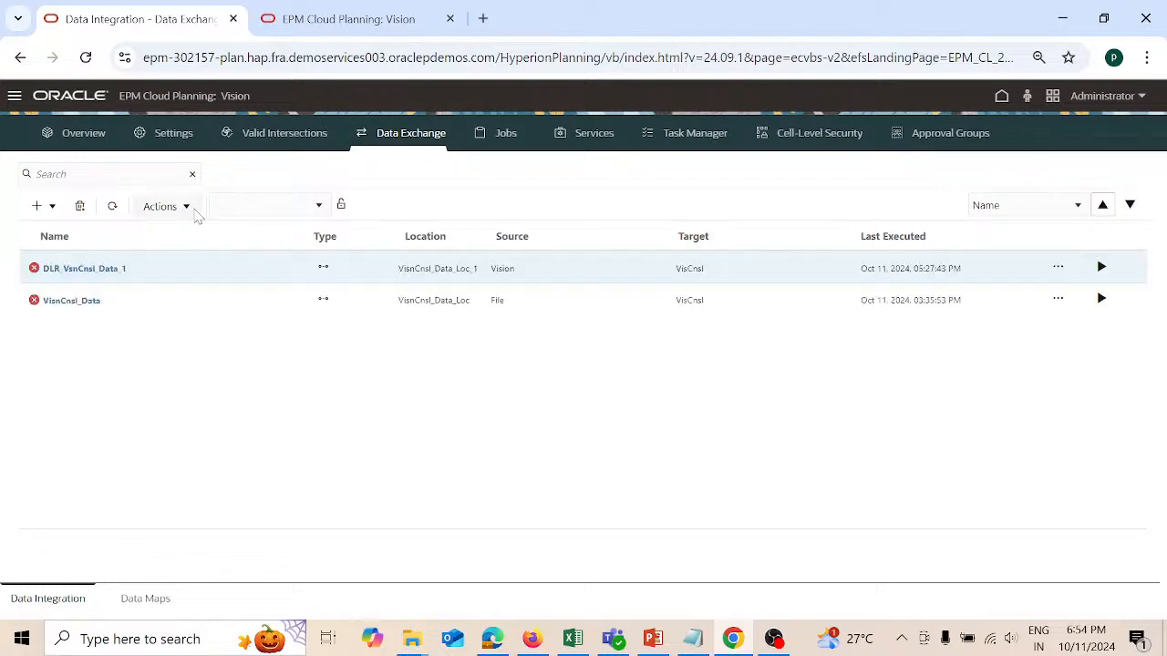
# Step: Open the global period mappings, filter them by period name Jan and examine the mapped years
pyautogui.click(188, 208)
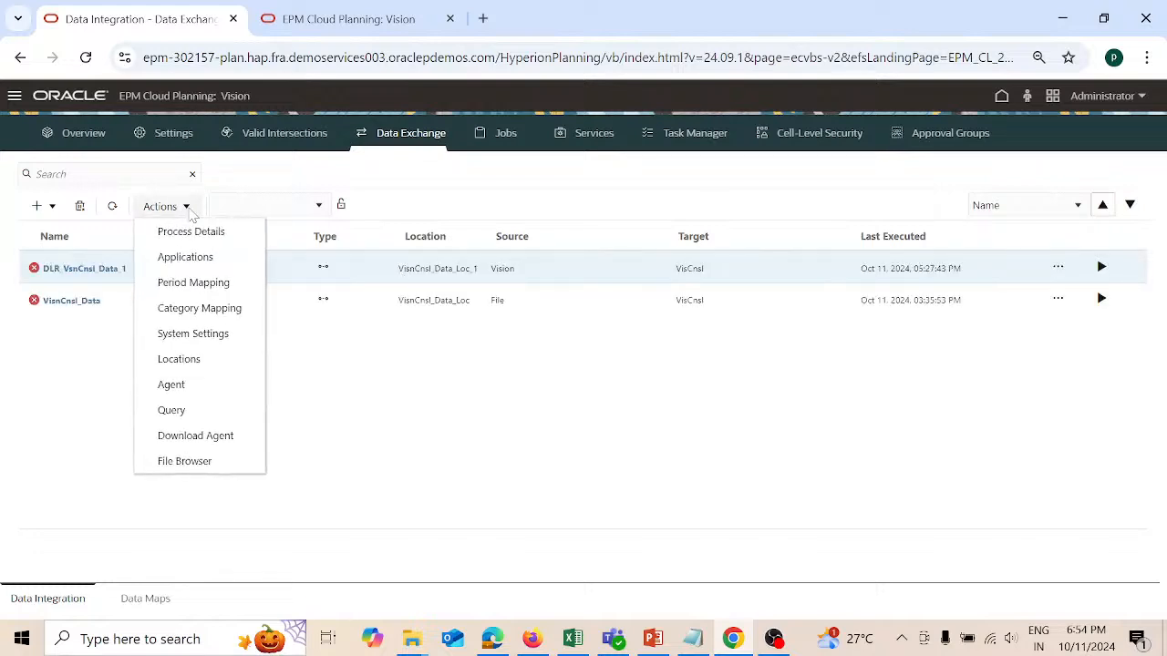
pyautogui.click(217, 290)
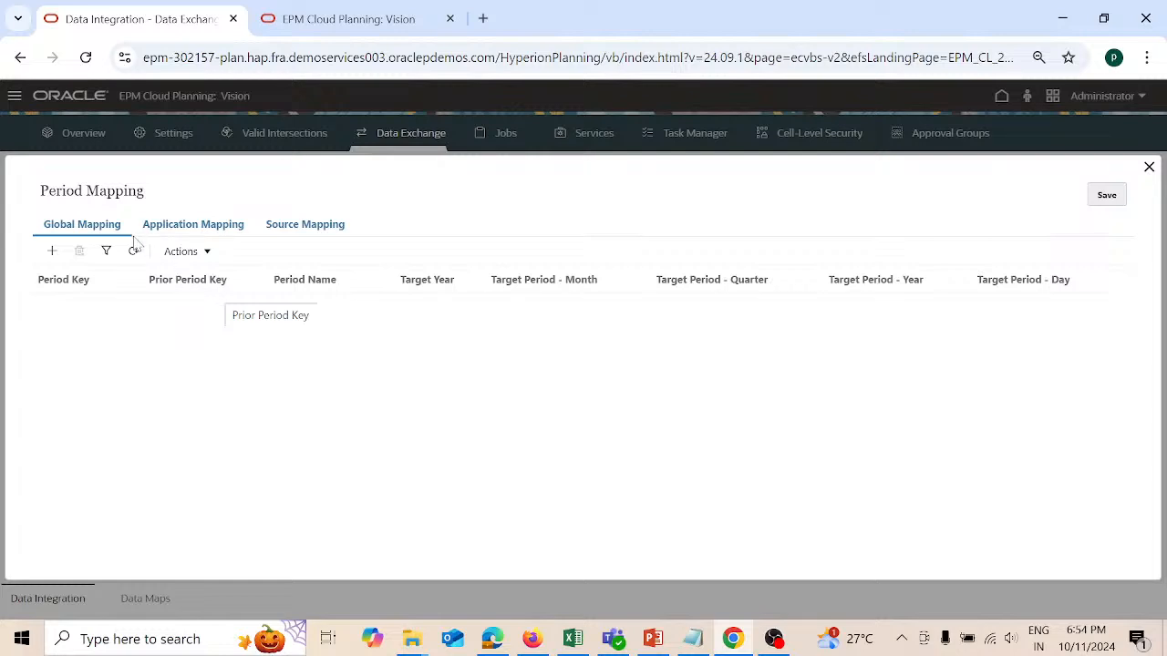
pyautogui.click(134, 249)
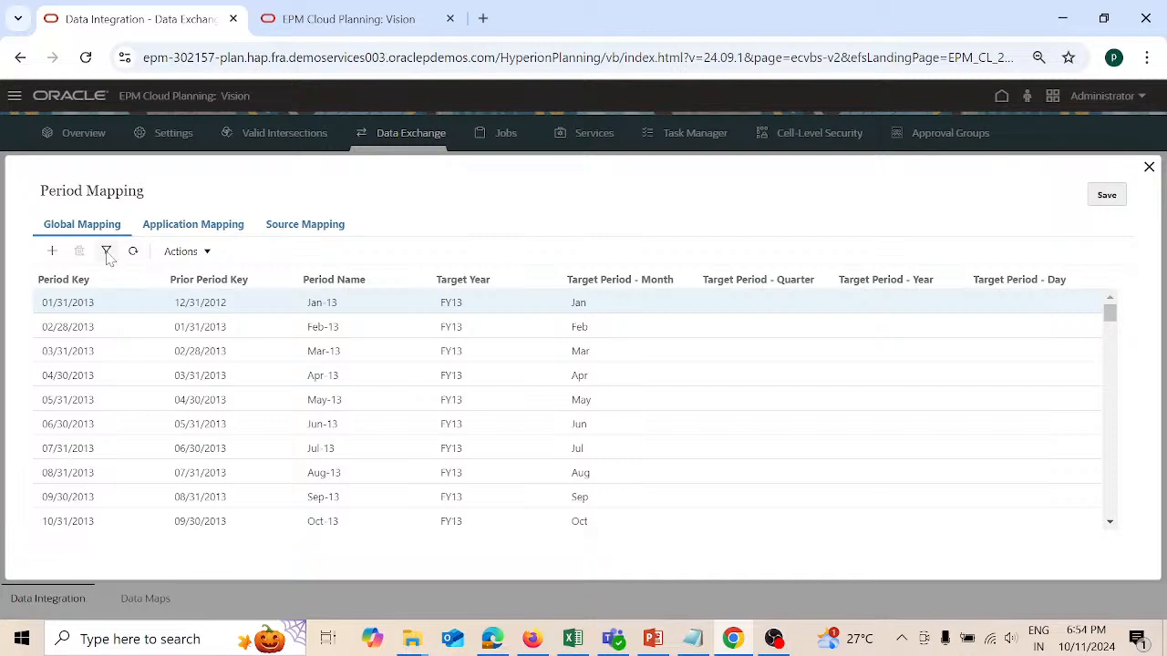
pyautogui.click(106, 253)
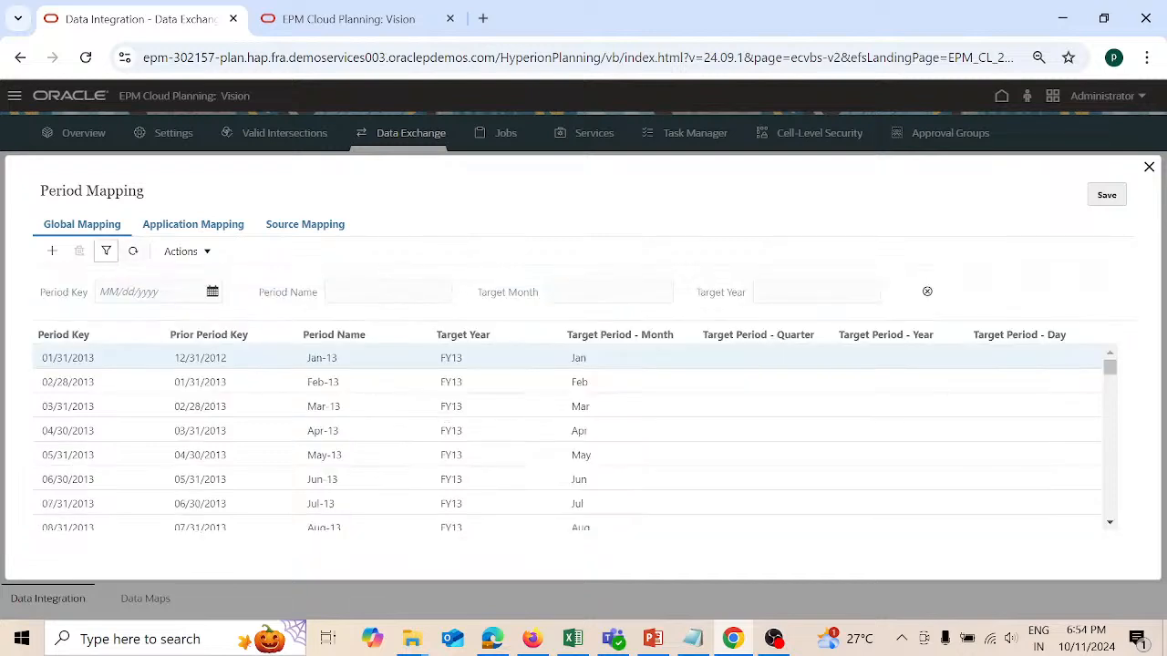
pyautogui.click(388, 292)
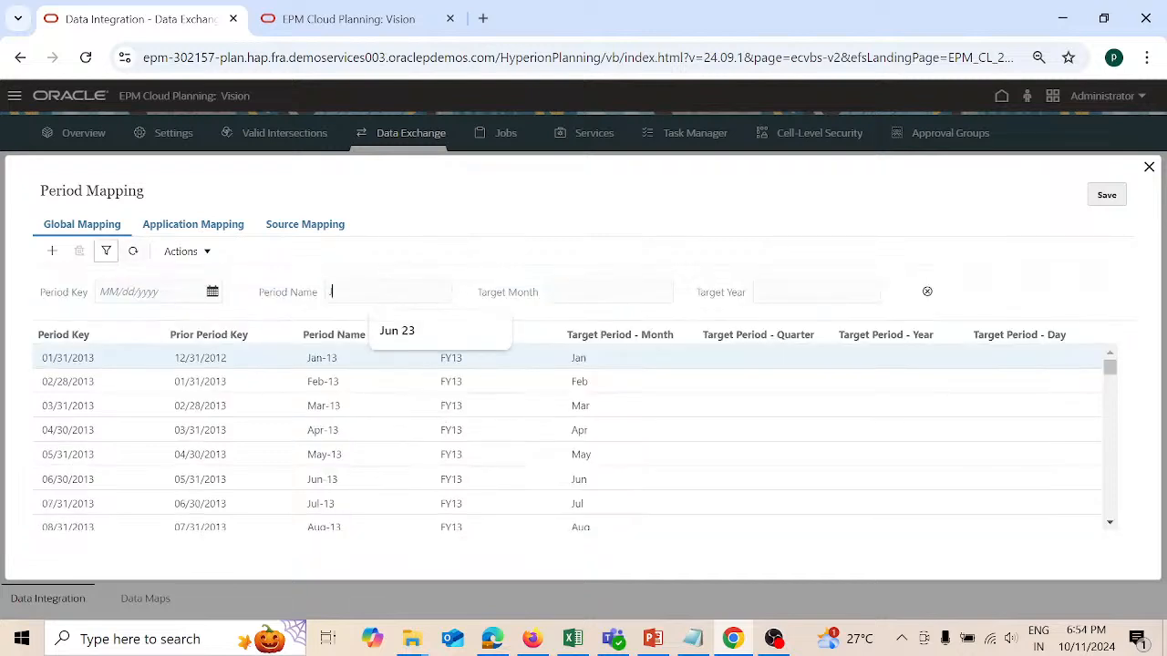
pyautogui.write('Jan')
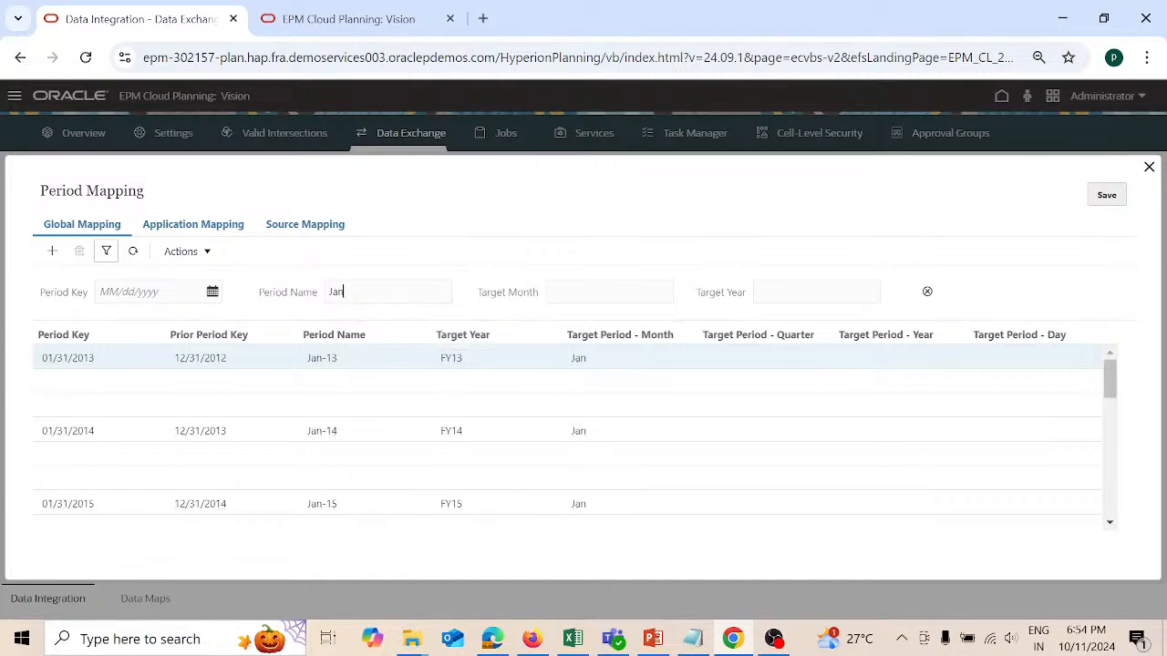
pyautogui.scroll(-2, 574, 437)
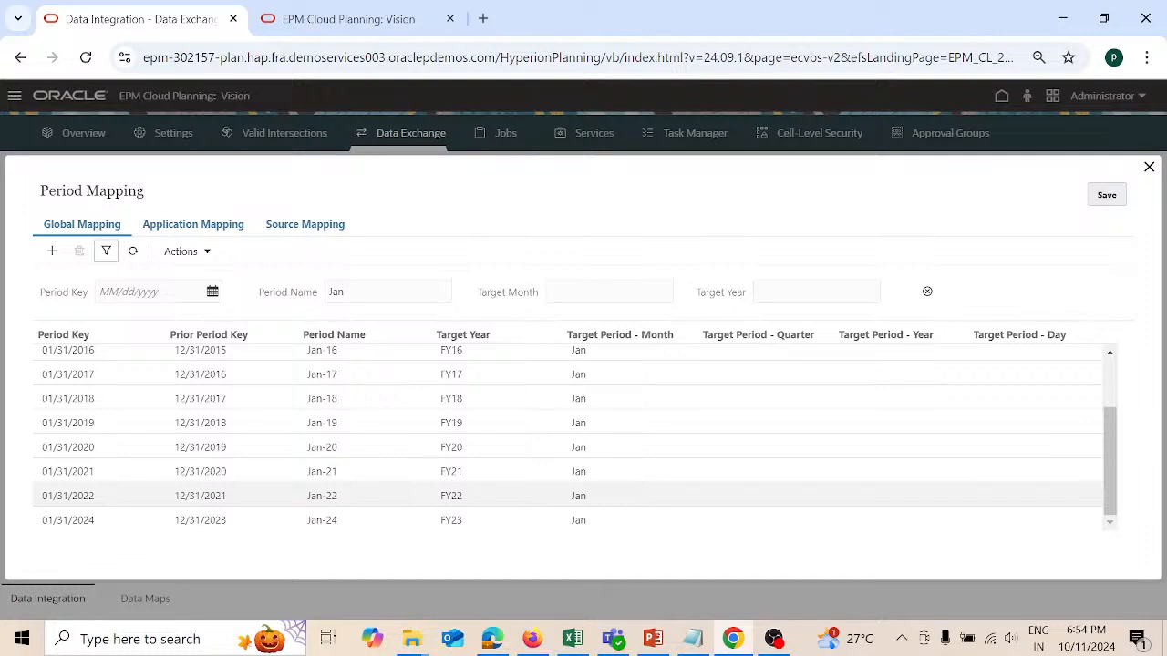
# Step: Add the Jan-22 period key to the application period mapping for Vision-Plan1, save it and close the period mappings
pyautogui.click(233, 234)
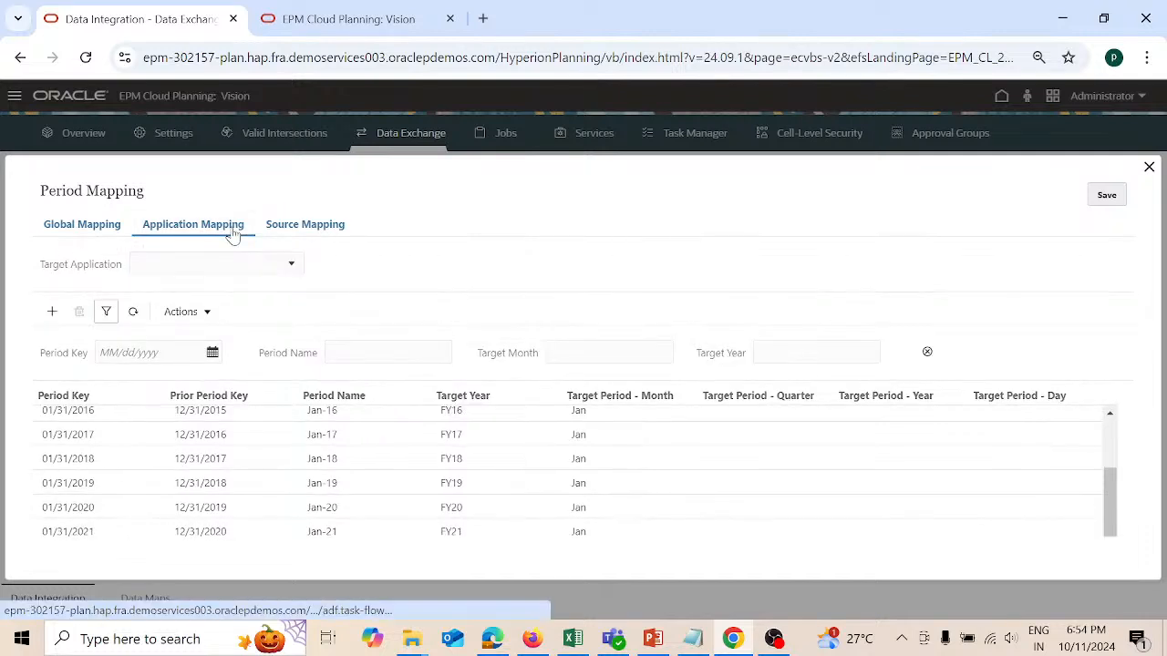
pyautogui.click(292, 265)
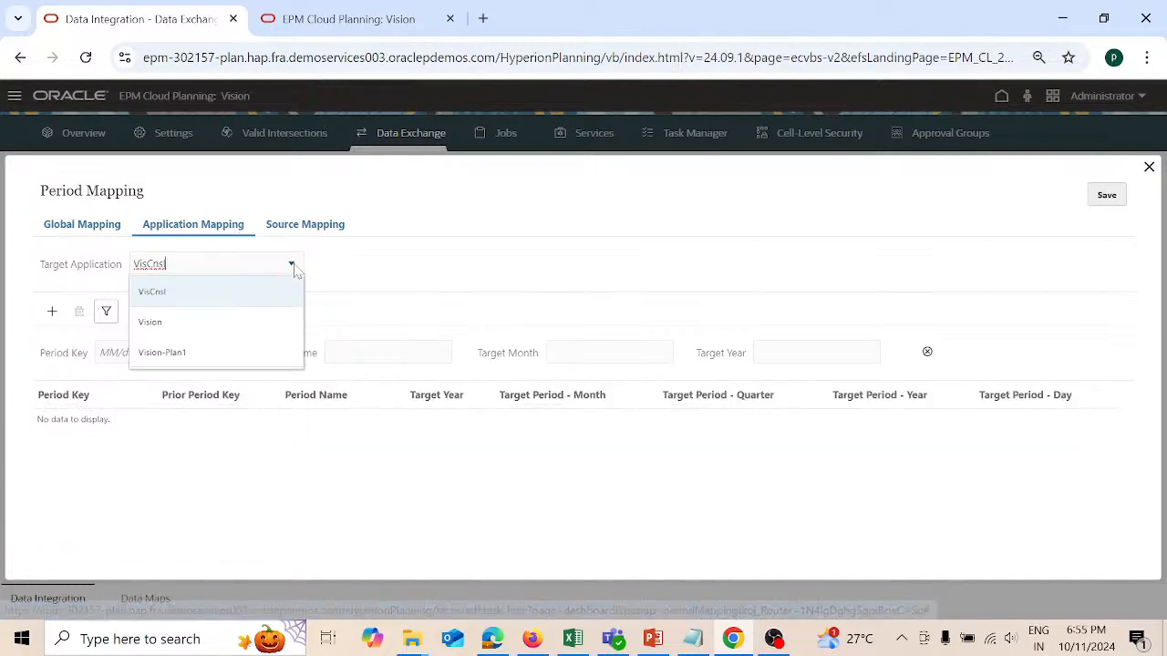
pyautogui.click(252, 357)
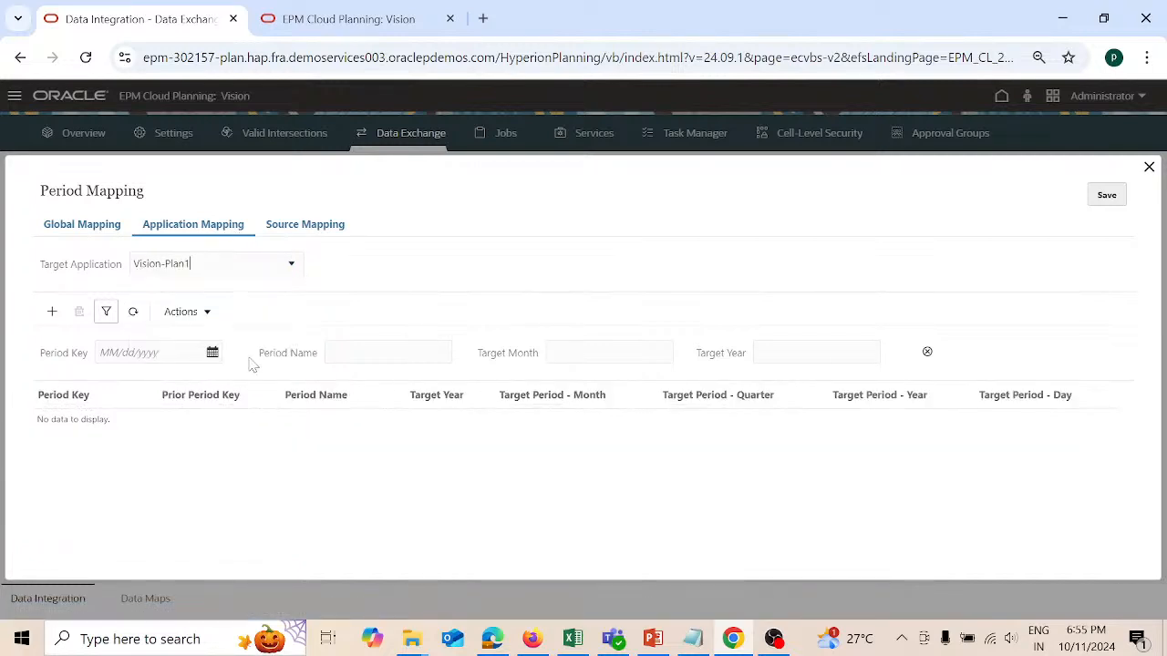
pyautogui.click(107, 313)
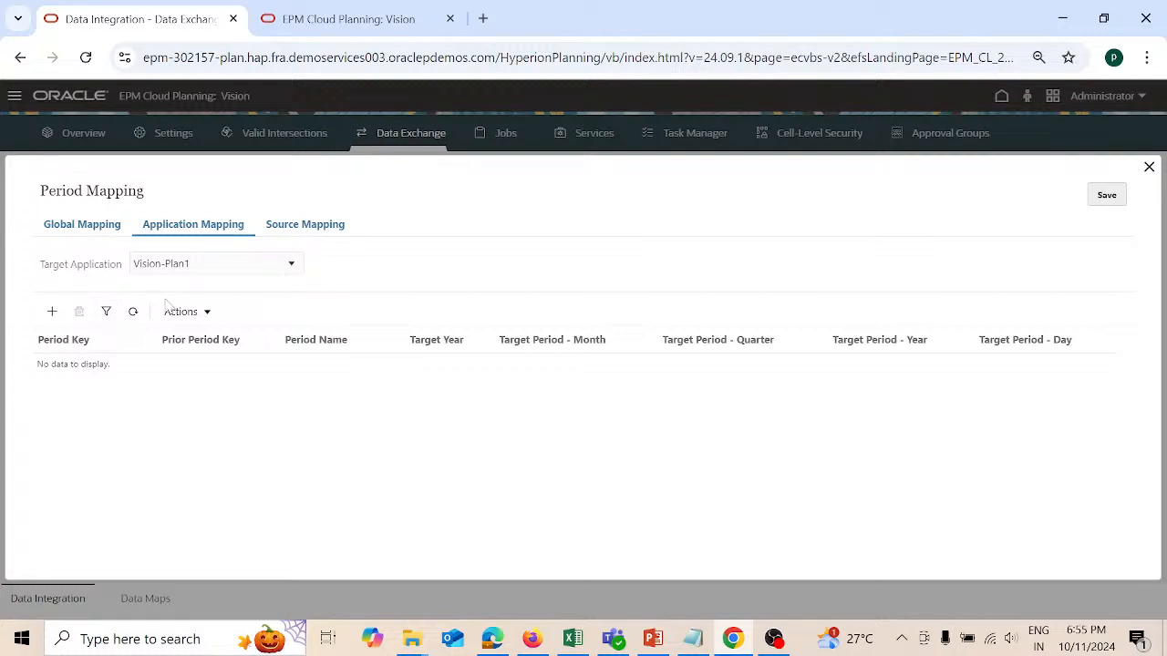
pyautogui.click(52, 312)
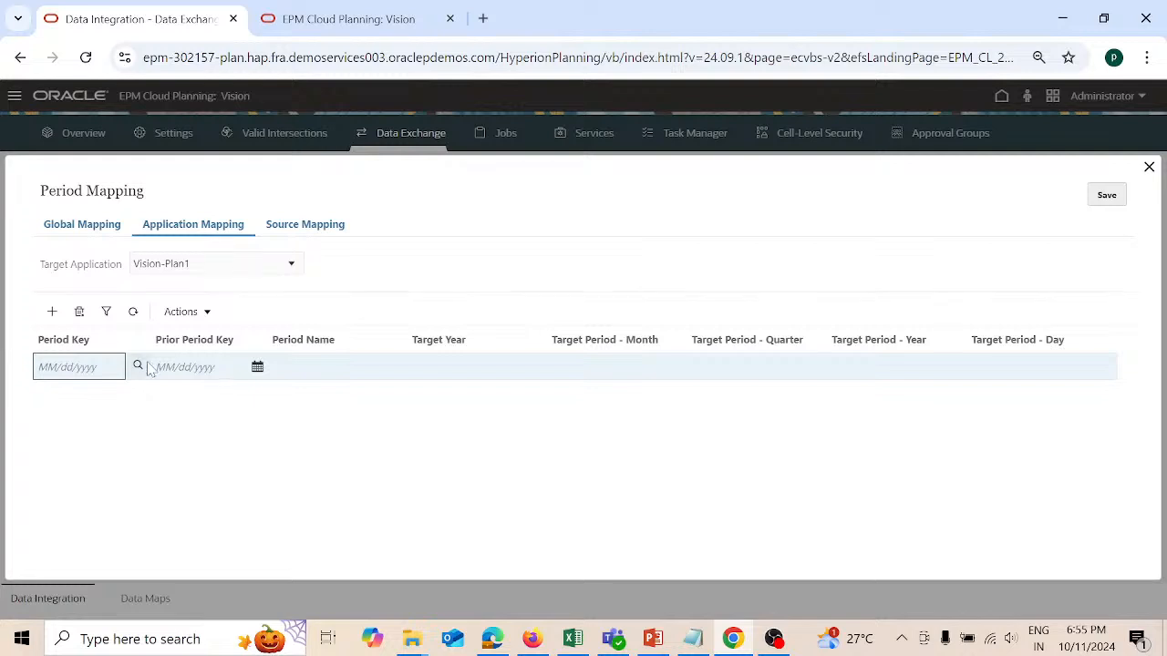
pyautogui.click(139, 368)
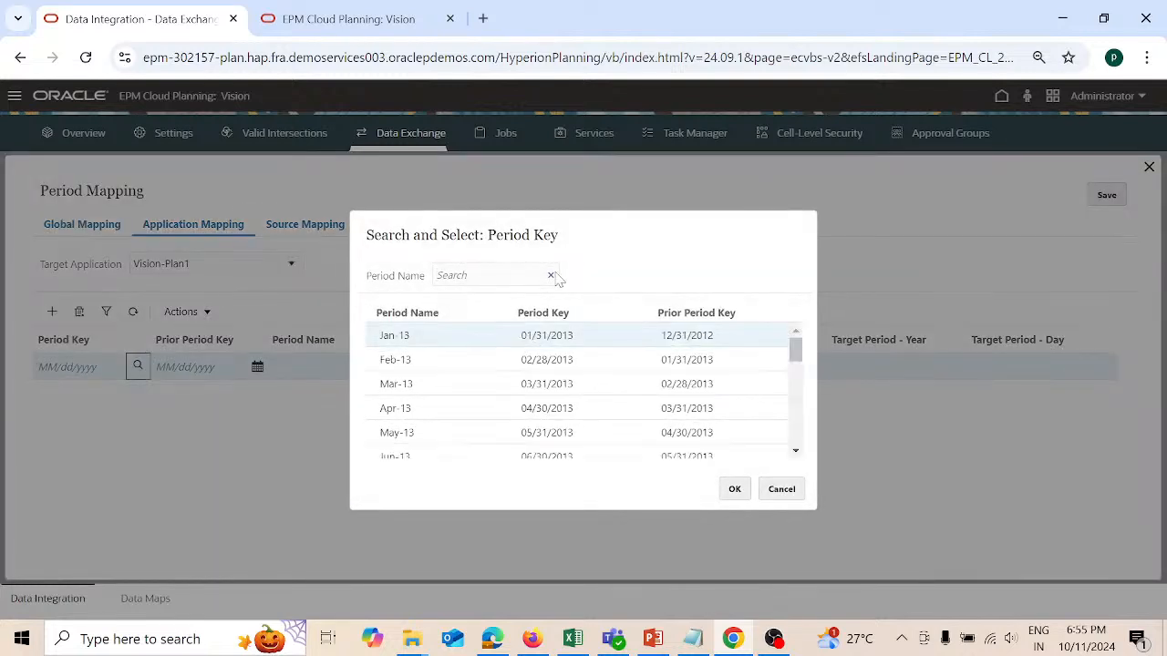
pyautogui.write('Ja')
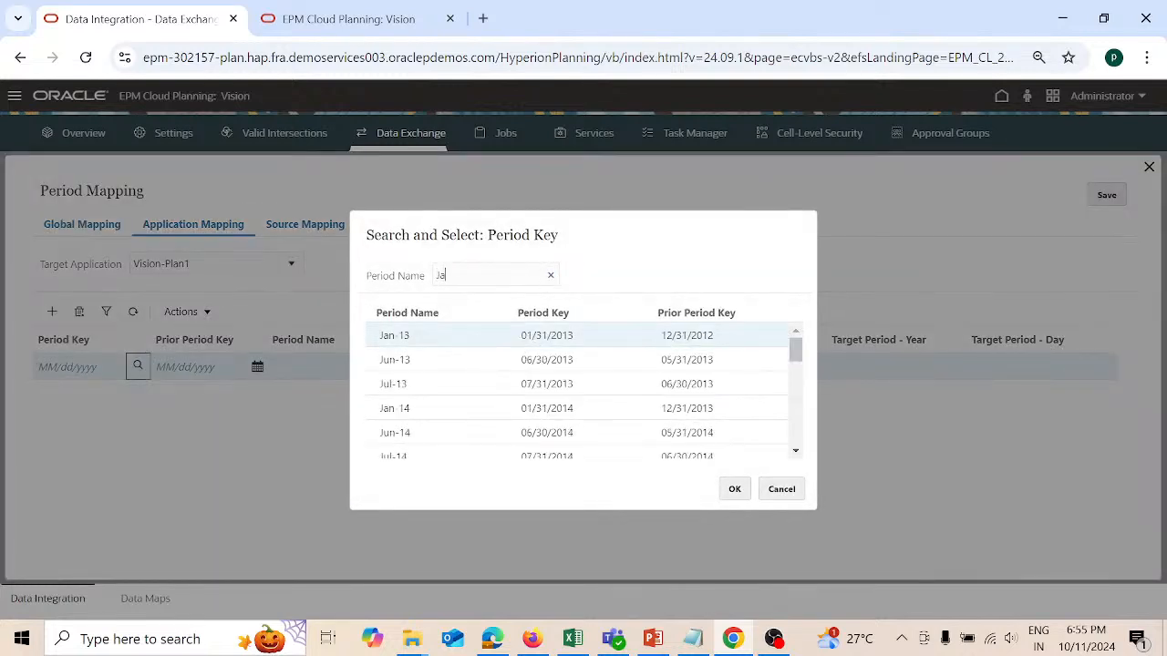
pyautogui.write('n-22')
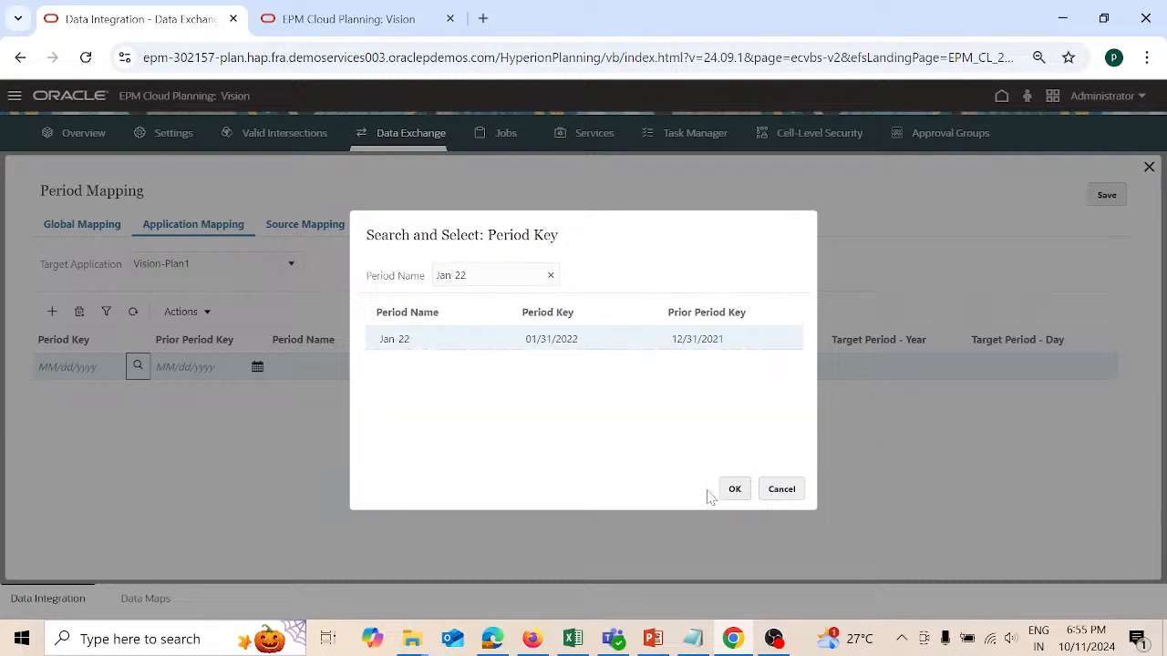
pyautogui.click(735, 488)
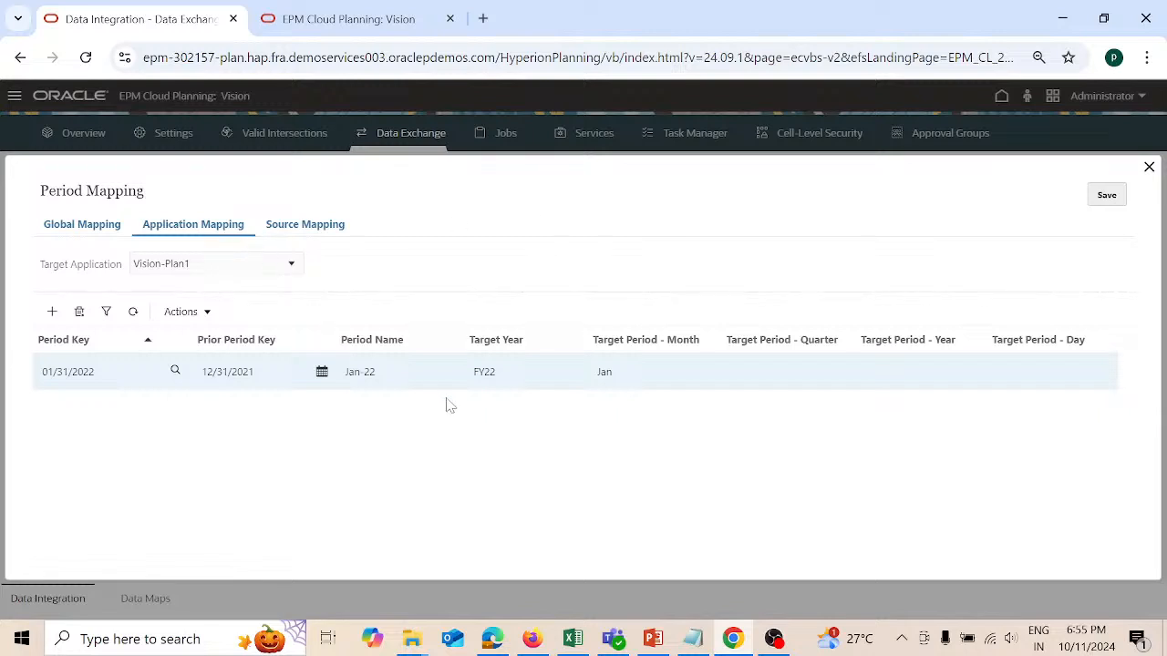
pyautogui.click(1113, 197)
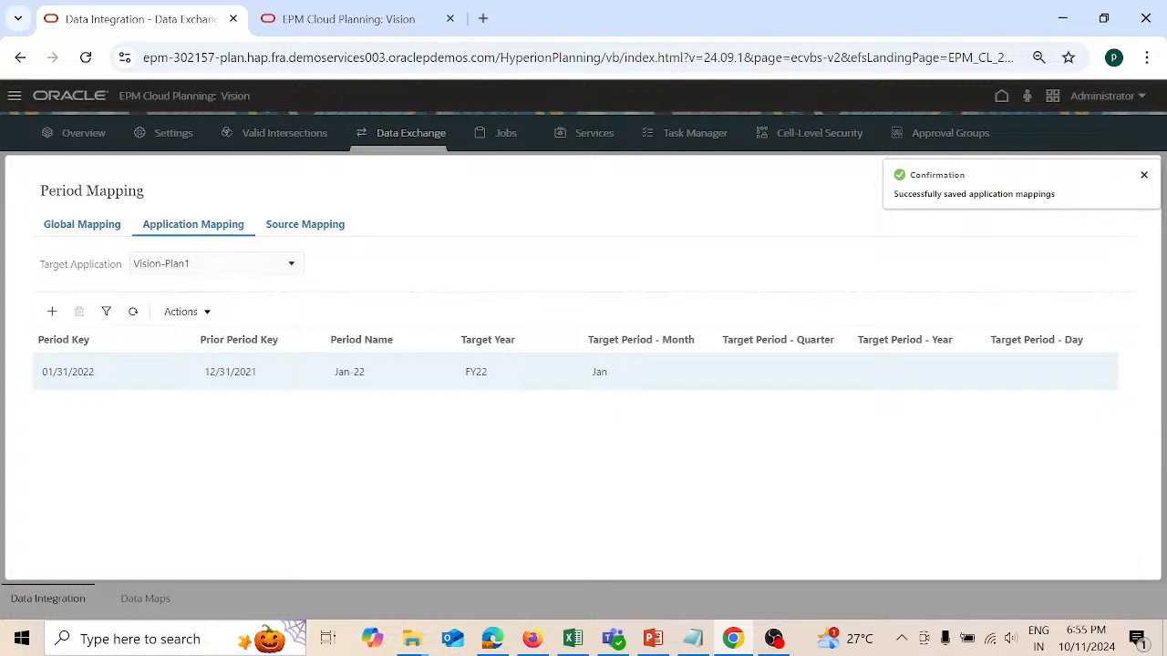
pyautogui.click(1149, 170)
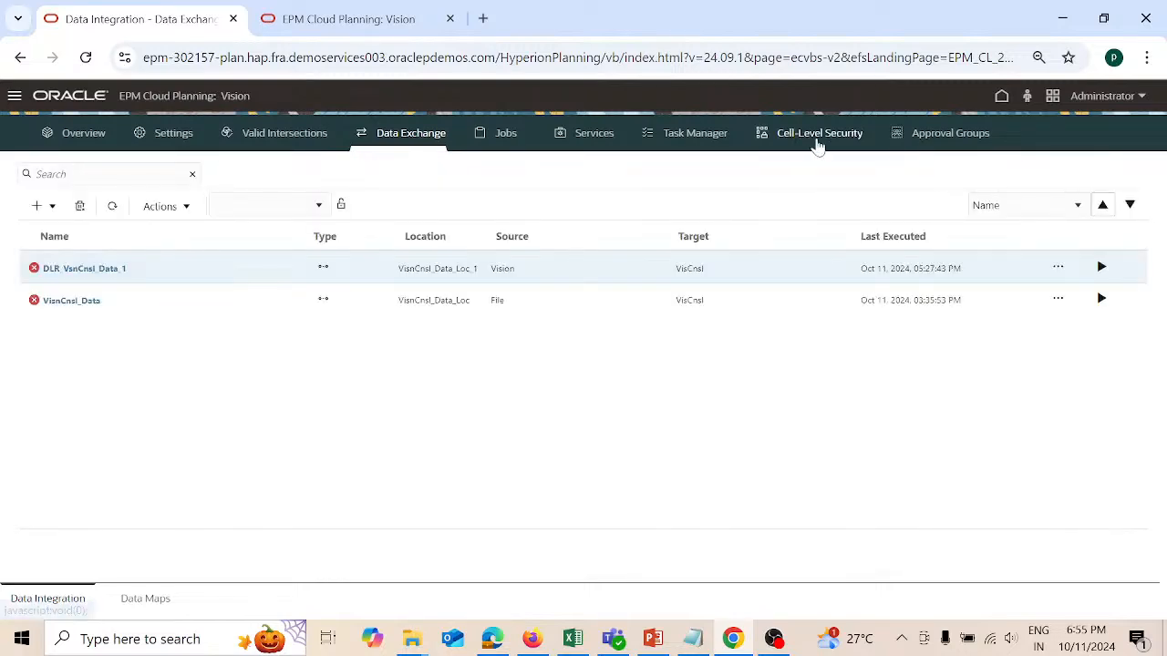
# Step: Open Data Management from the navigator's integration links
pyautogui.click(16, 97)
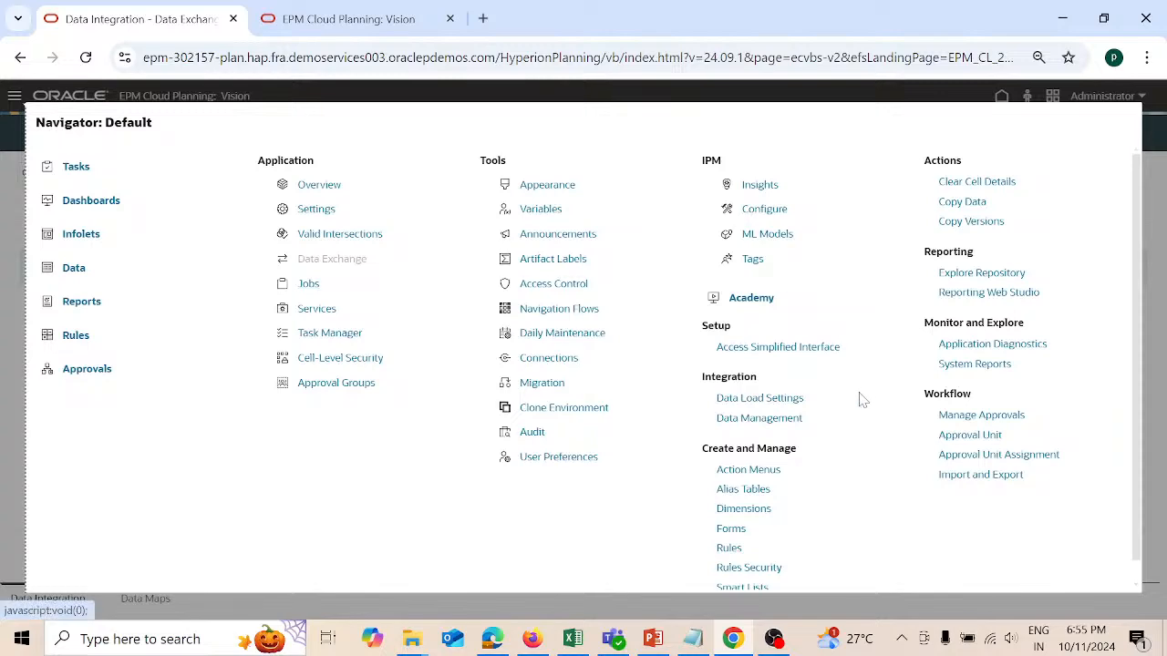
pyautogui.click(795, 420)
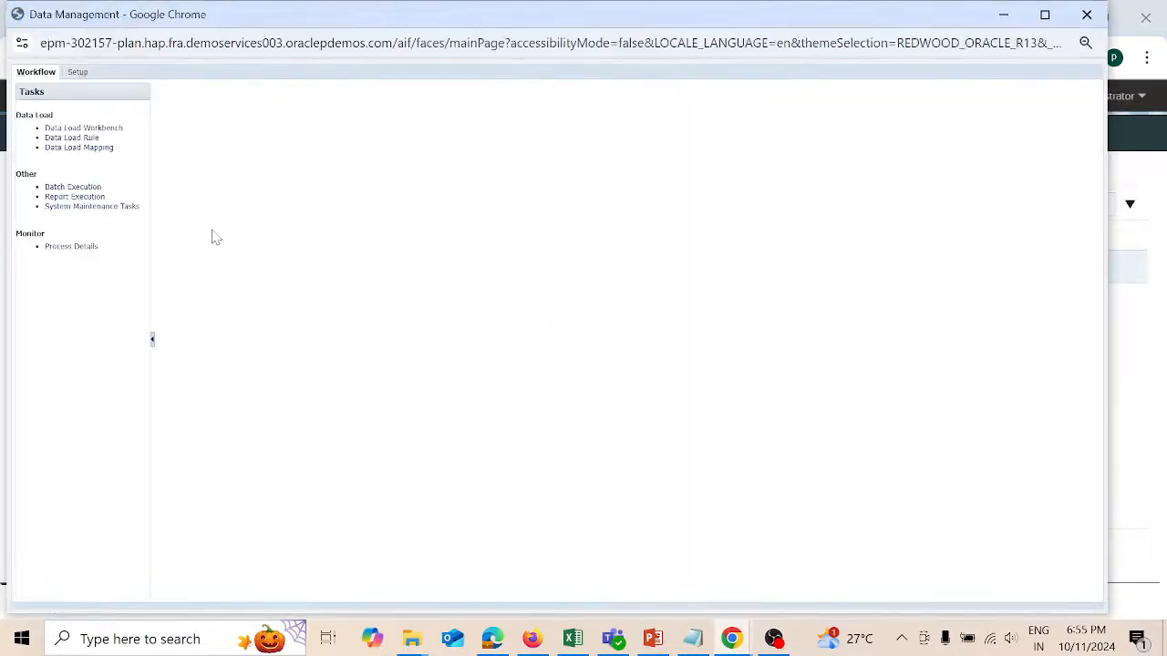
# Step: Create and save an import format named Overhead1 with source File, target Vision-Plan1 and file type Delimited - Numeric Data, comma delimited
pyautogui.click(80, 77)
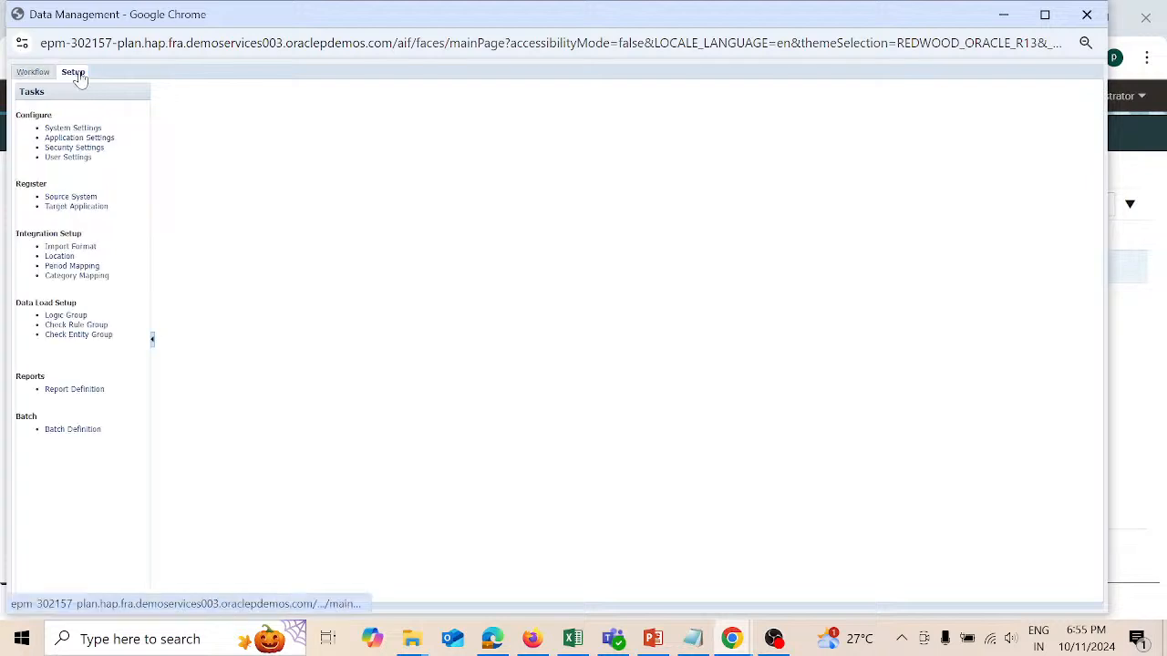
pyautogui.click(87, 249)
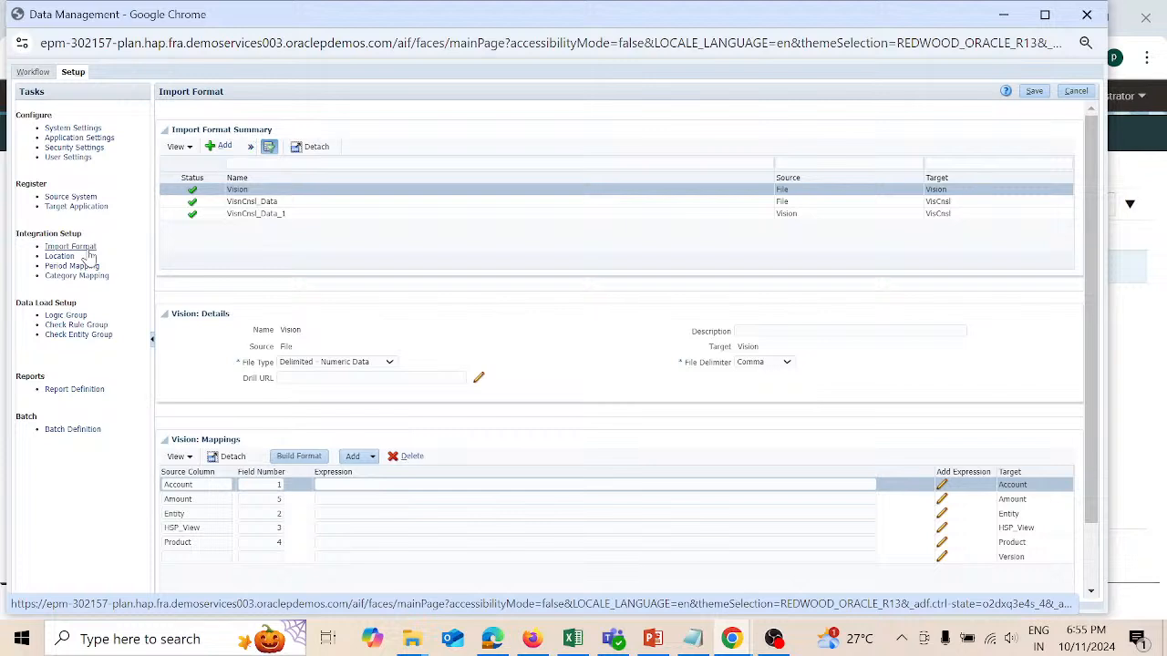
pyautogui.click(225, 146)
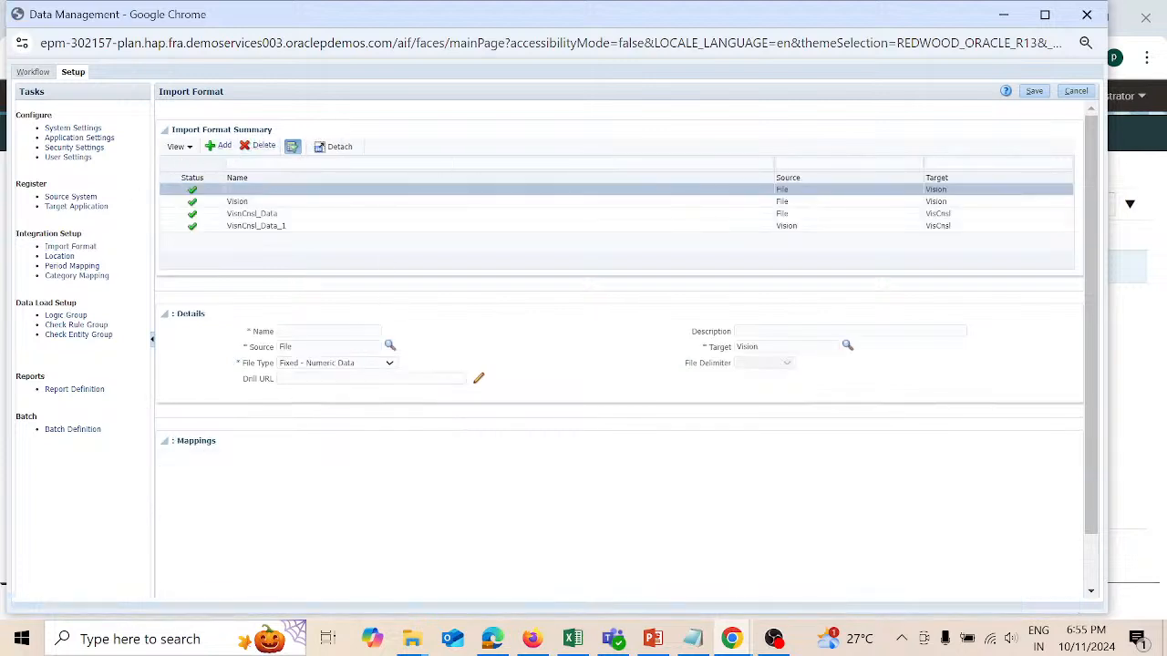
pyautogui.click(328, 332)
pyautogui.press('Tab')
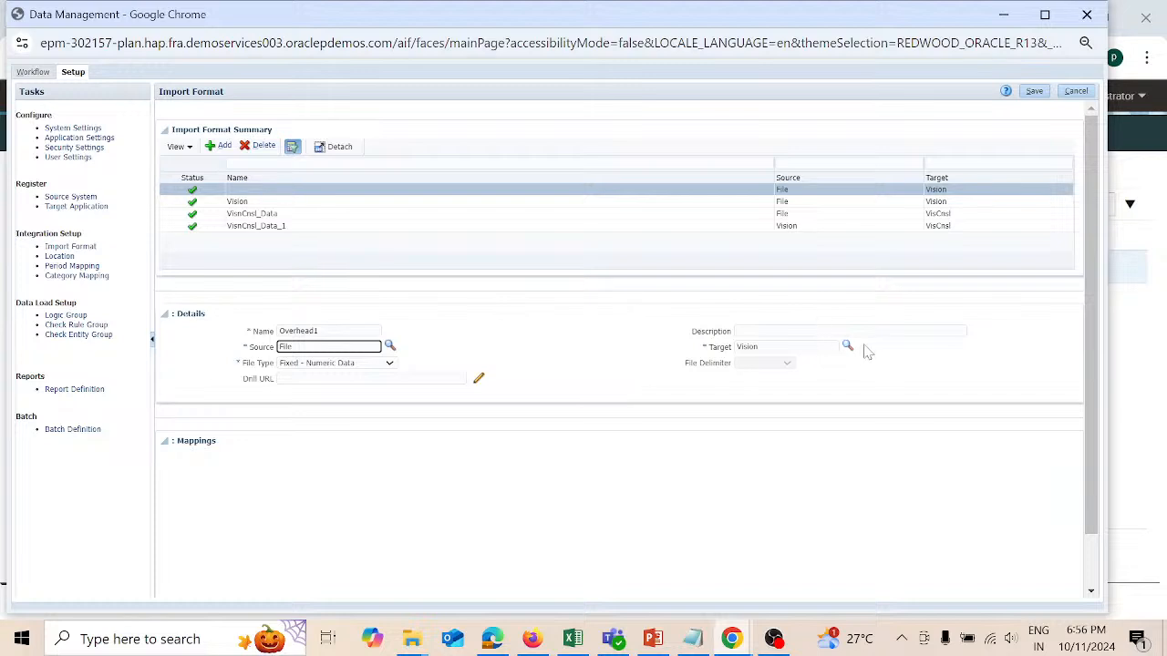
pyautogui.click(847, 347)
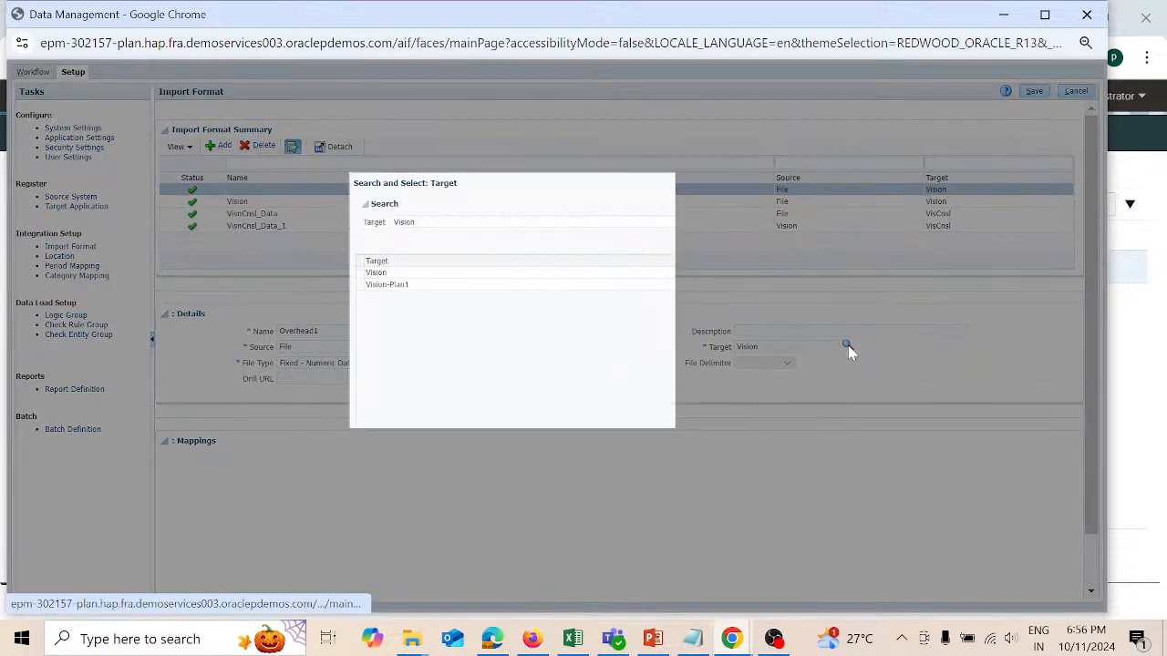
pyautogui.click(672, 286)
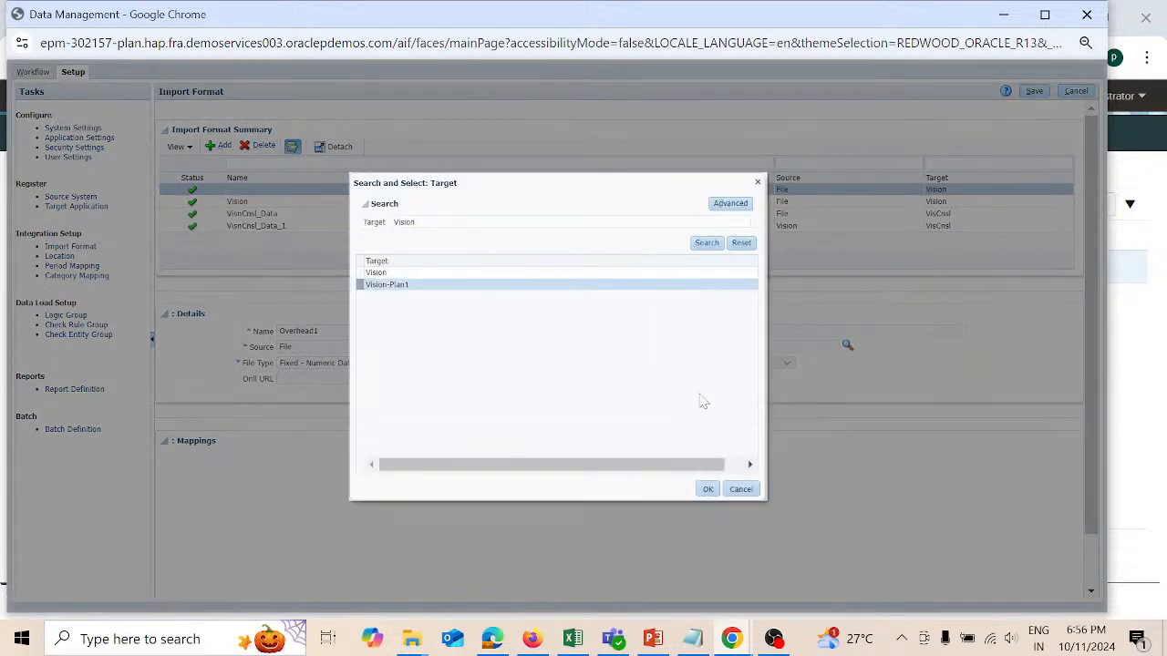
pyautogui.click(708, 490)
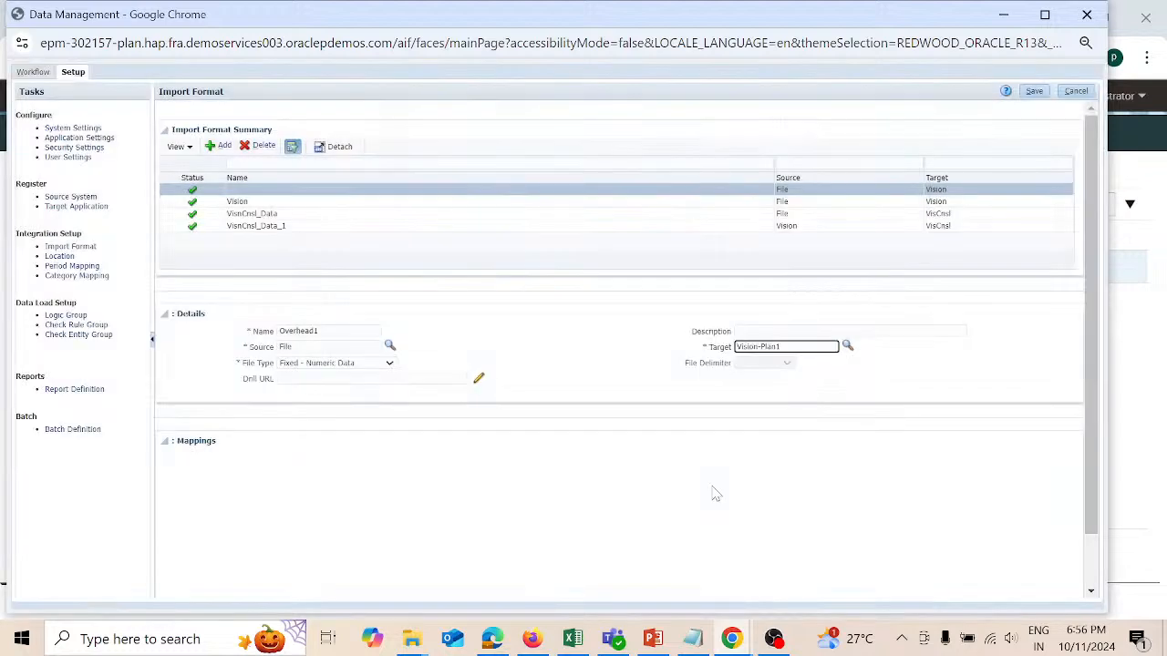
pyautogui.click(389, 364)
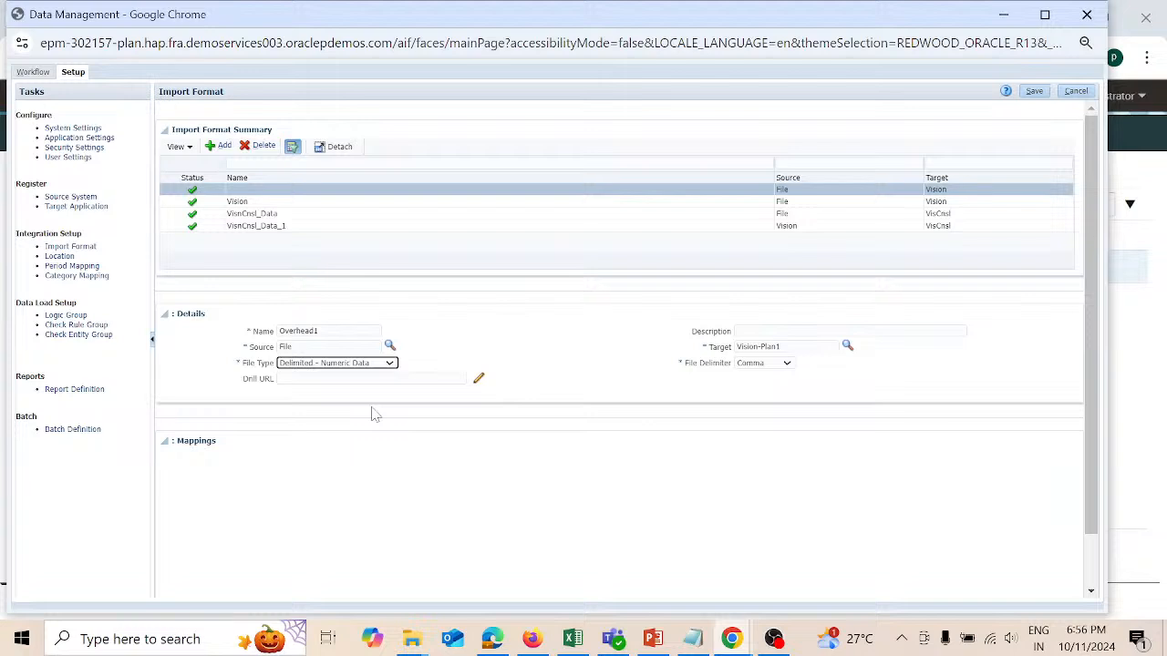
pyautogui.click(1035, 93)
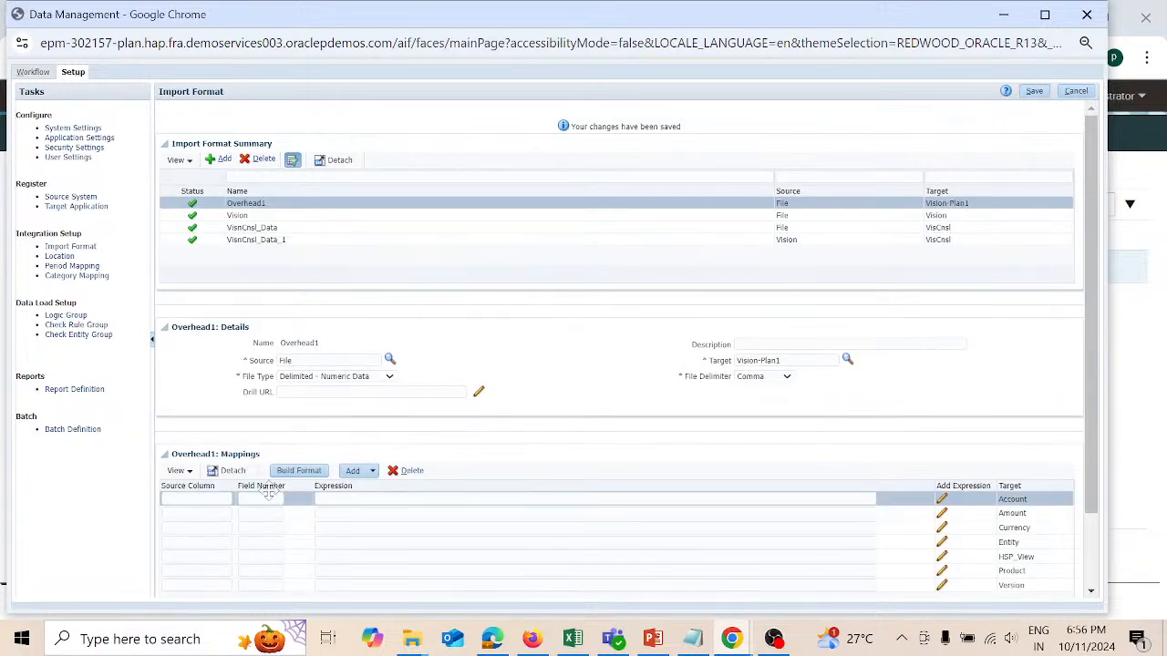
# Step: Map source column Account to field number 1 and Amount to field number 3 in the Overhead1 mappings
pyautogui.click(196, 499)
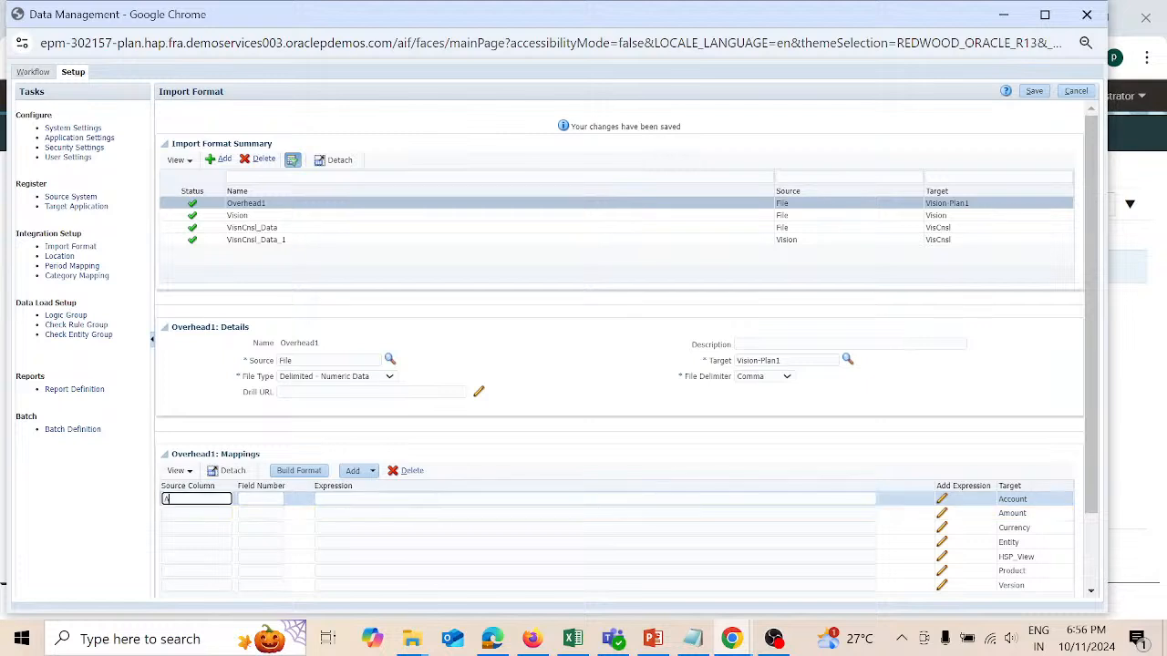
pyautogui.write('Account')
pyautogui.press('Tab')
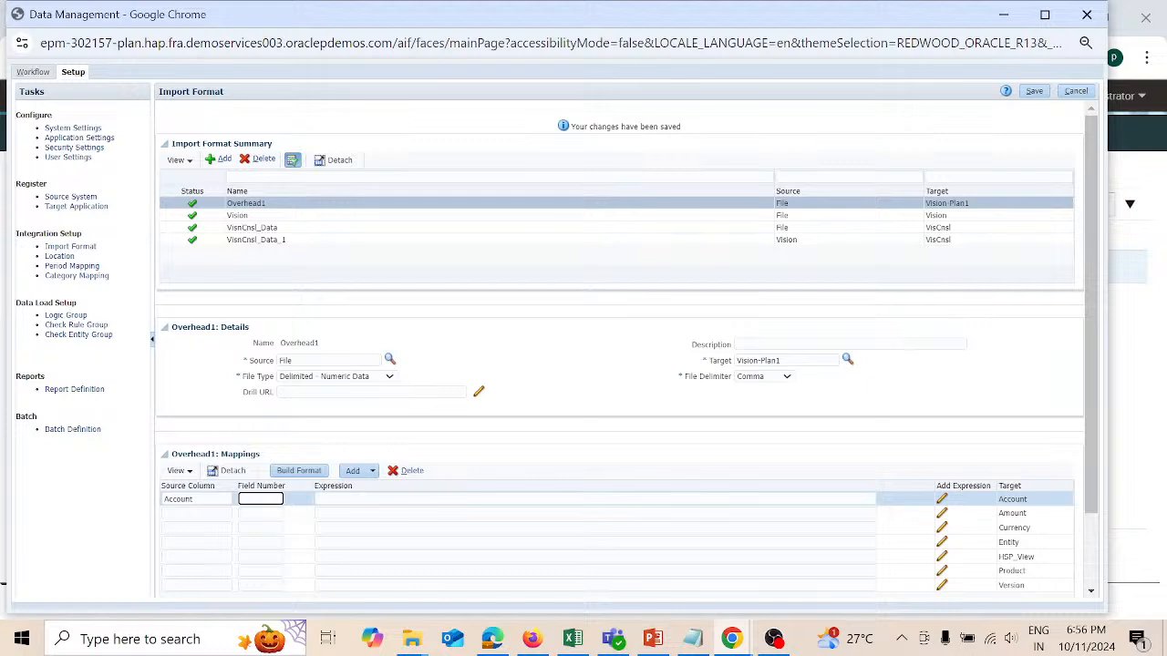
pyautogui.write('1')
pyautogui.press('Tab')
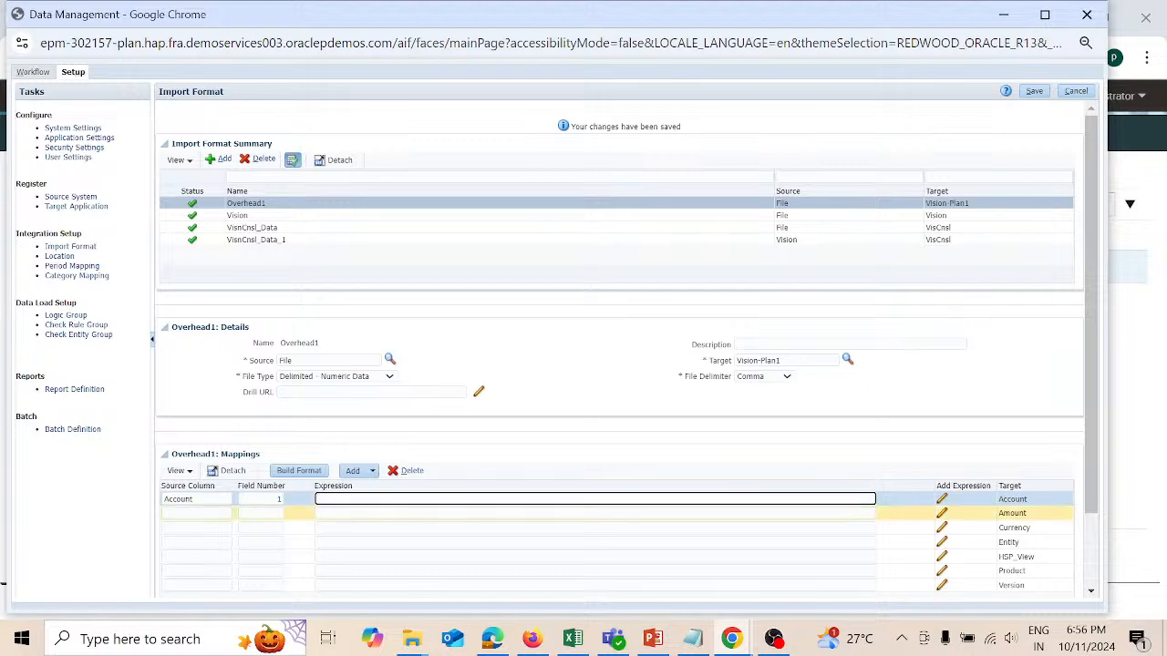
pyautogui.press('Tab')
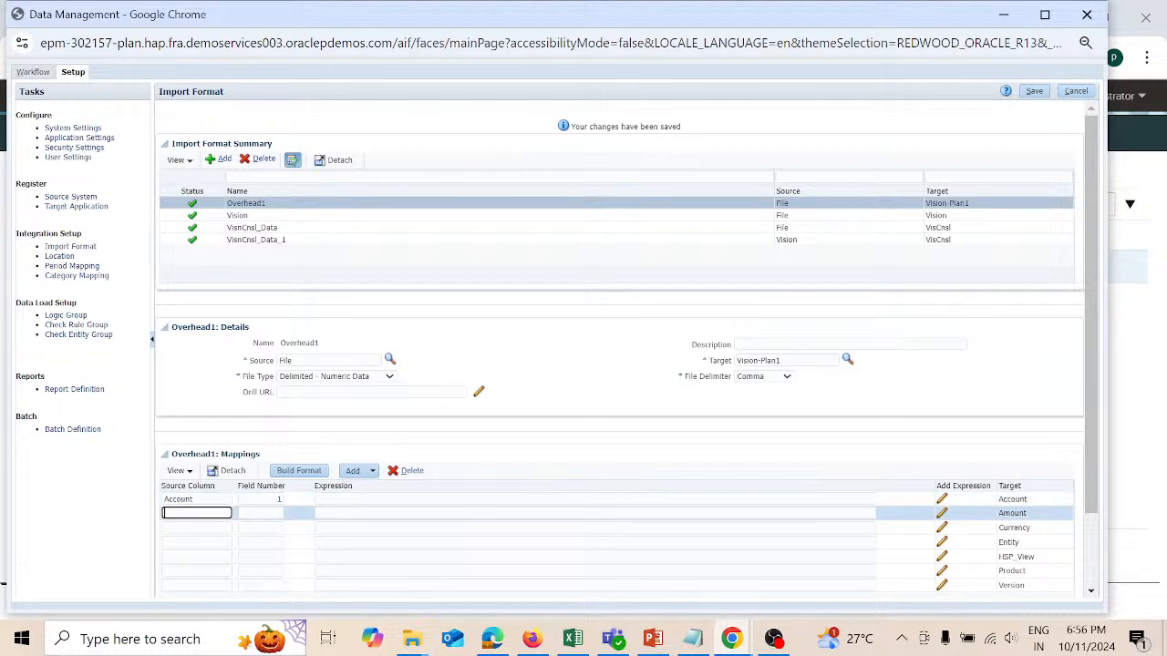
pyautogui.write('Amount')
pyautogui.press('Tab')
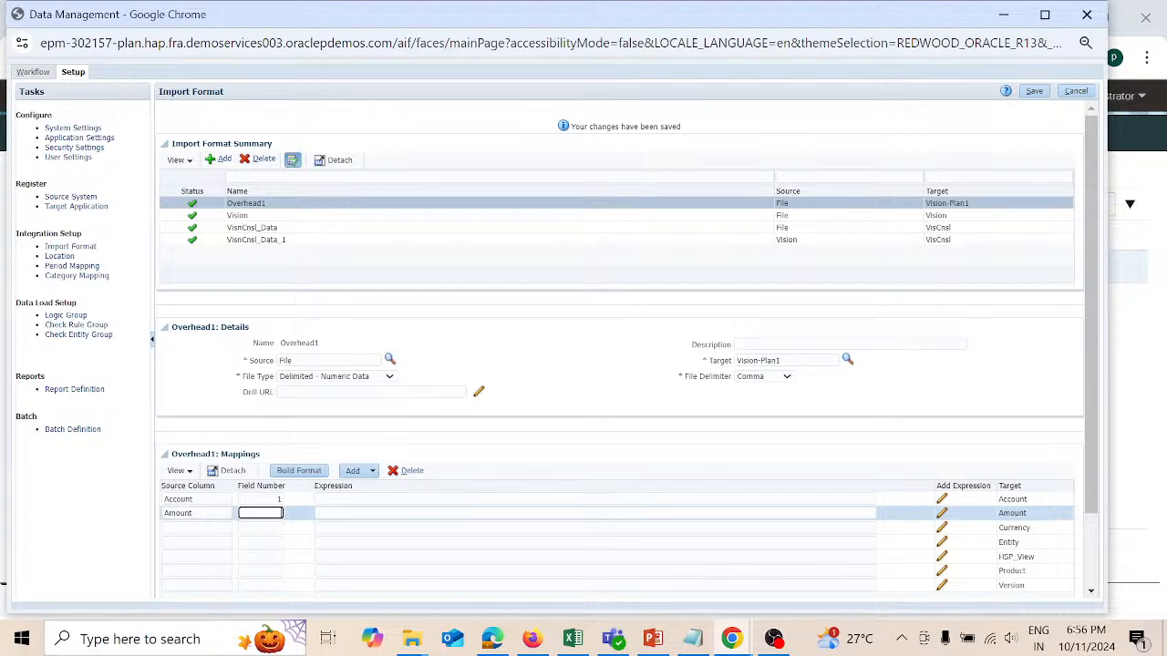
pyautogui.write('3')
pyautogui.press('Tab')
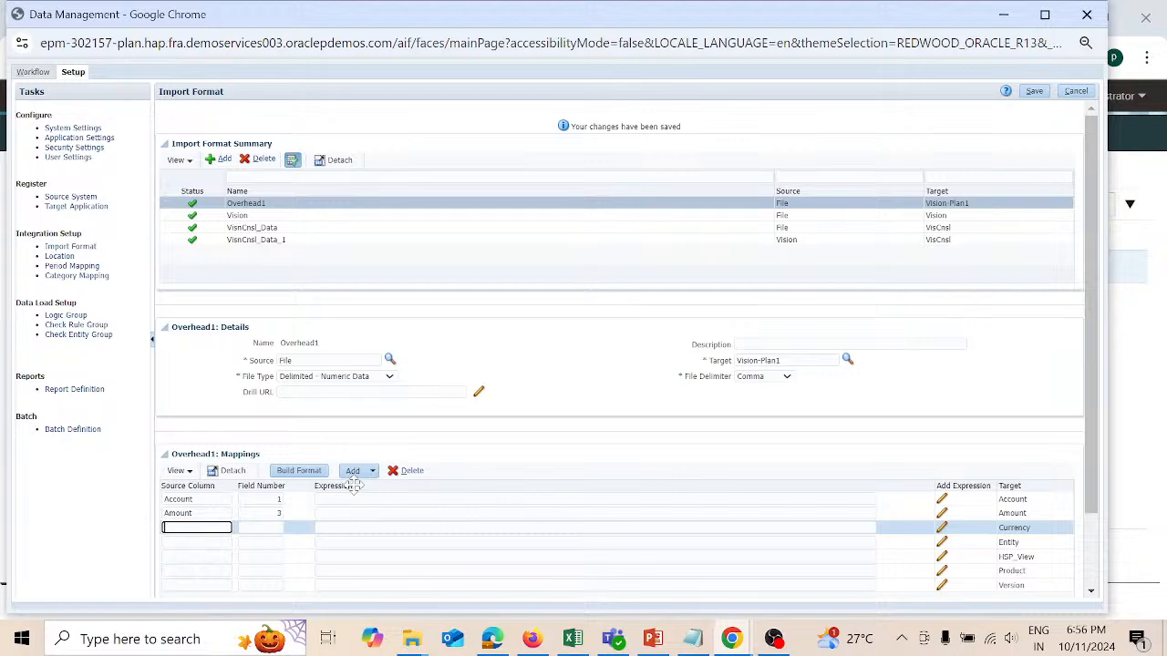
# Step: Check the column order in Excel's Overheadchk workbook, then map source column Entity to field number 2 in Data Management and save
pyautogui.click(572, 639)
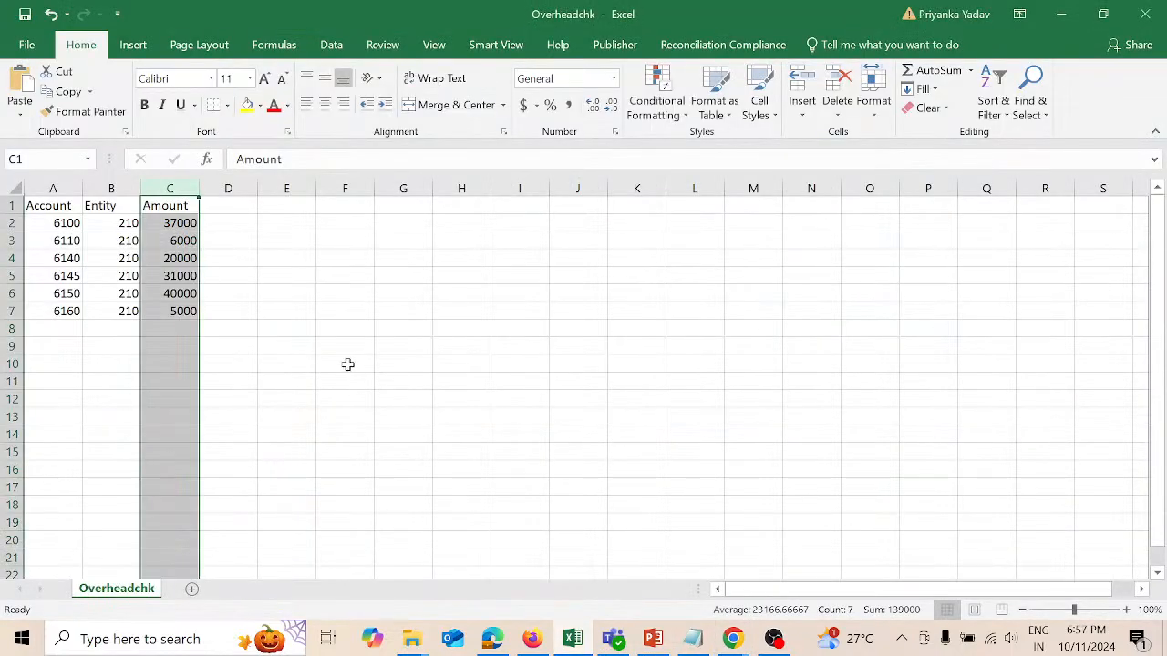
pyautogui.click(69, 187)
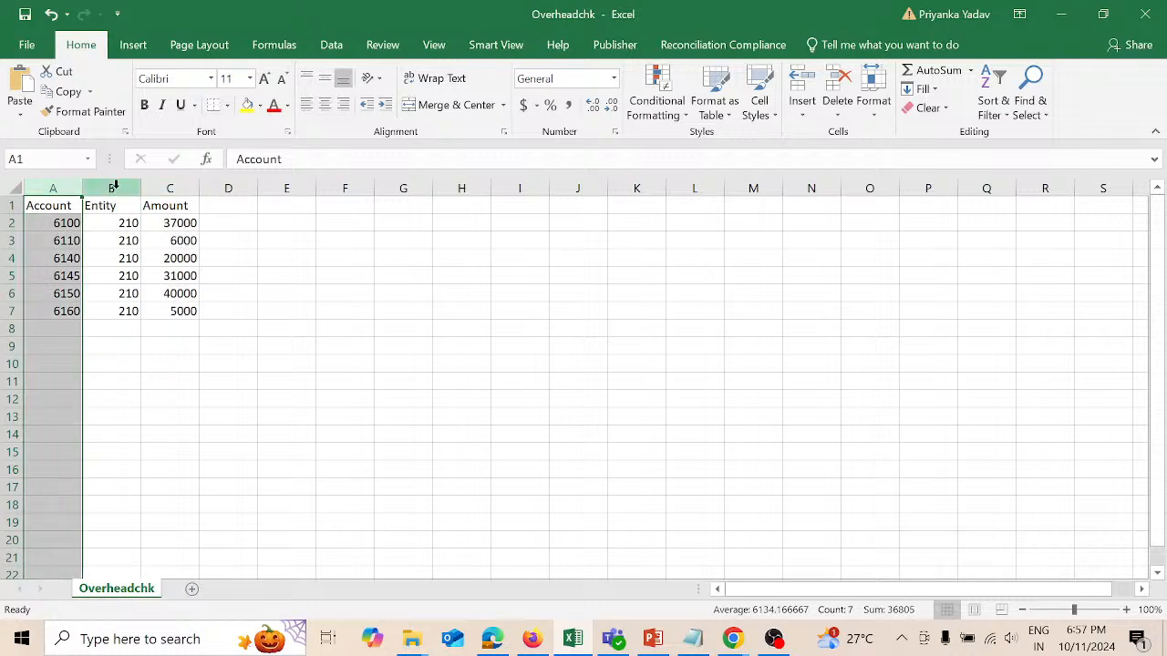
pyautogui.click(185, 187)
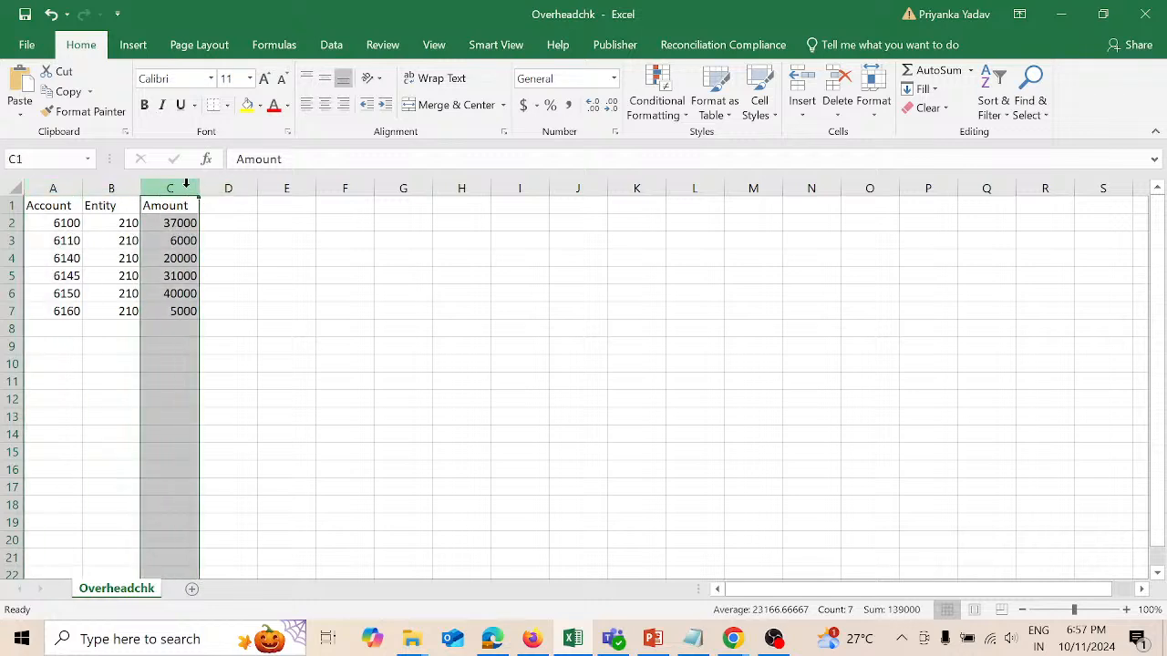
pyautogui.click(130, 186)
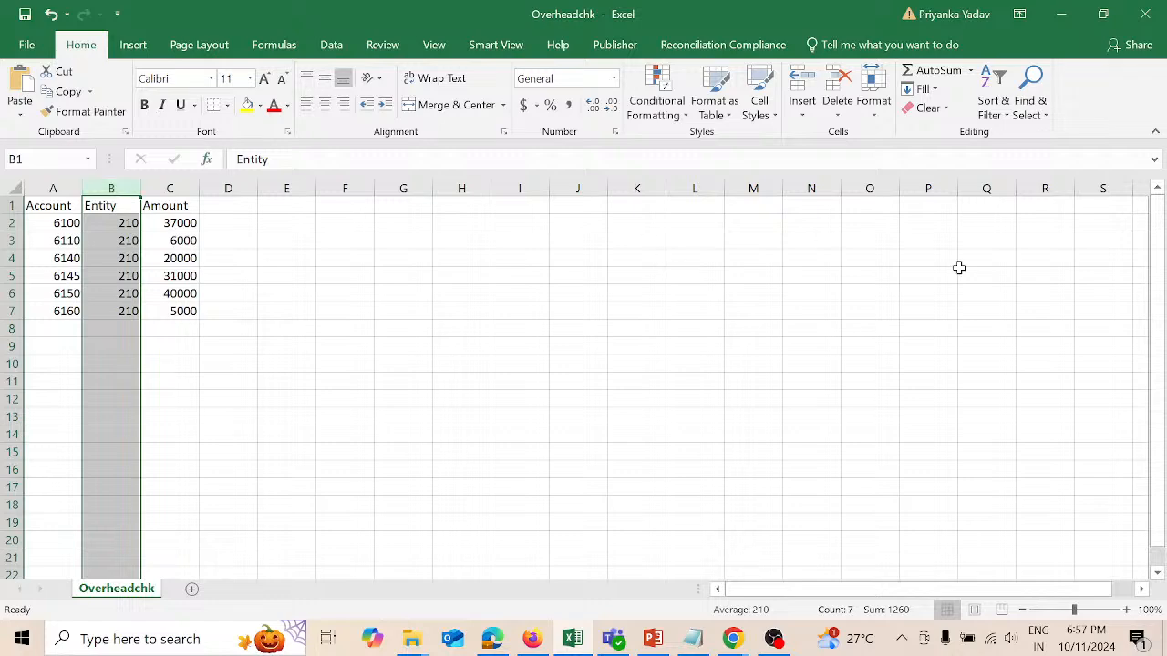
pyautogui.hotkey('alt', 'Tab')
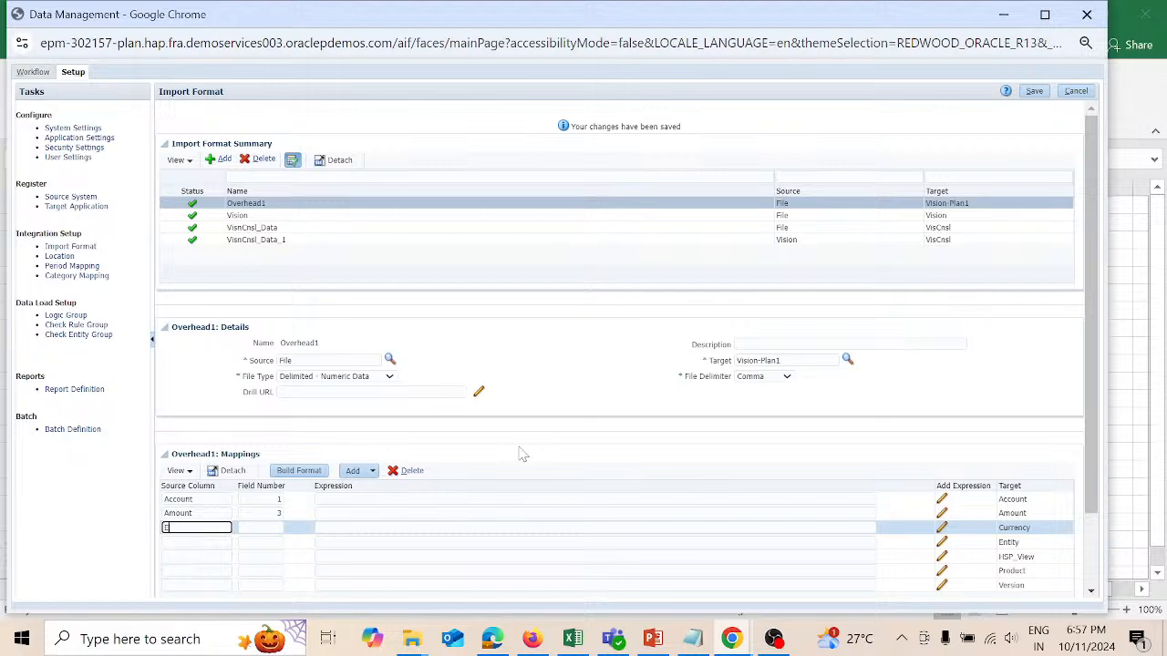
pyautogui.press('BackSpace')
pyautogui.click(202, 542)
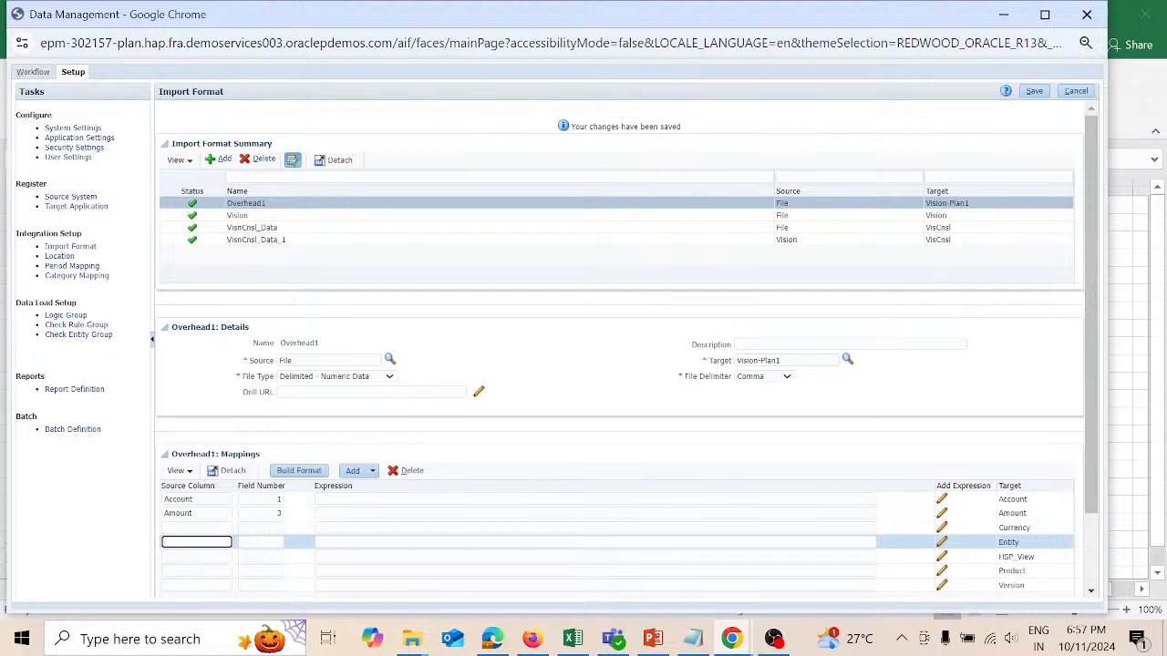
pyautogui.write('Entity')
pyautogui.press('Tab')
pyautogui.write('2')
pyautogui.press('Tab')
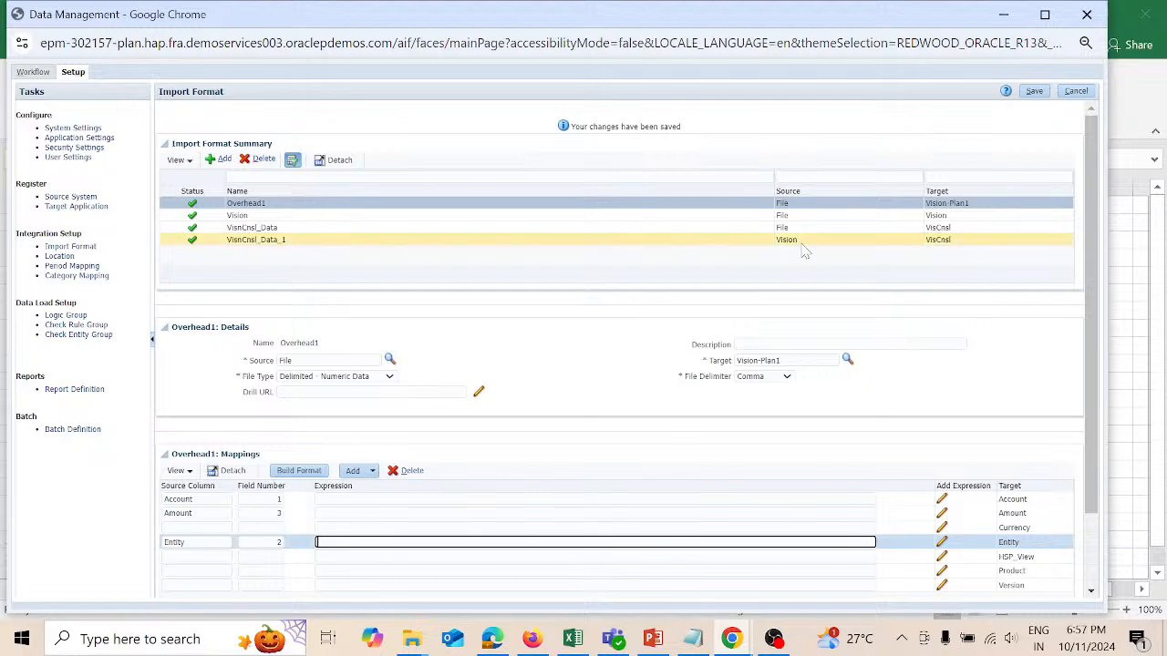
pyautogui.click(1046, 91)
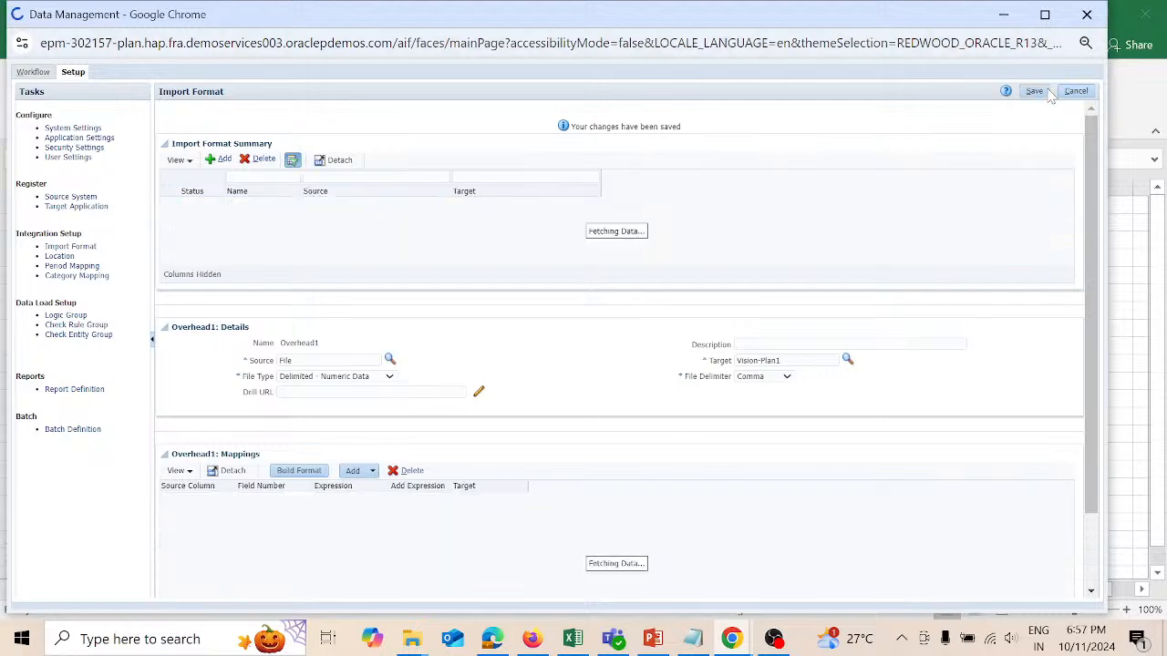
# Step: Map source column Currency to field number 2 in the Overhead1 mappings
pyautogui.click(197, 528)
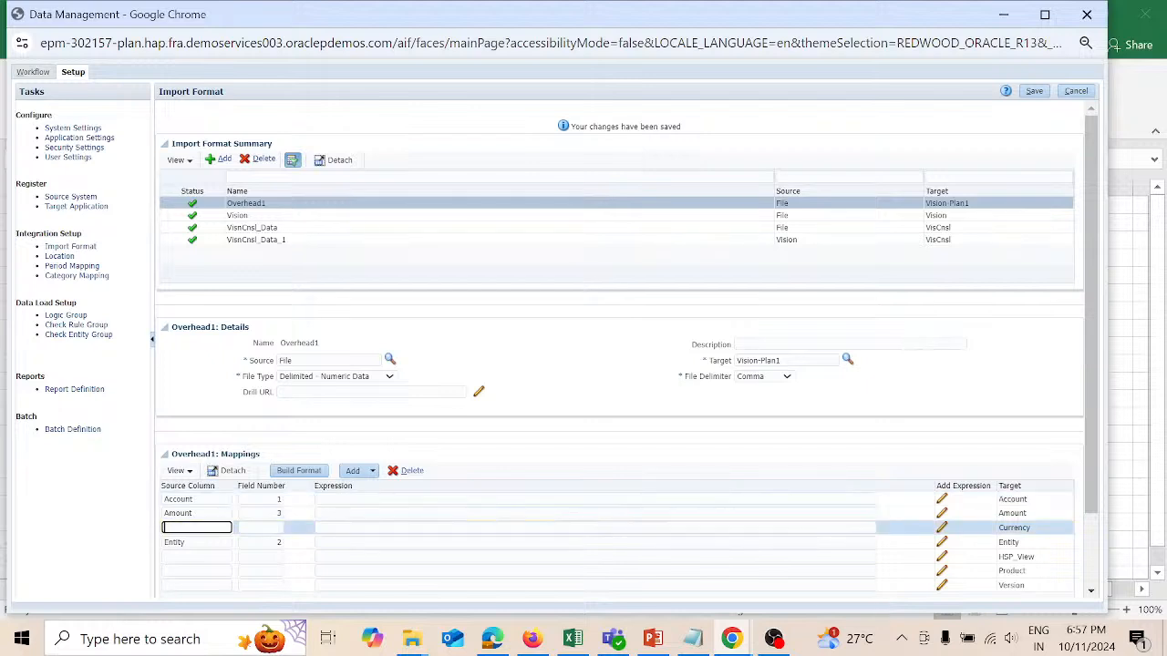
pyautogui.write('Currency')
pyautogui.press('Tab')
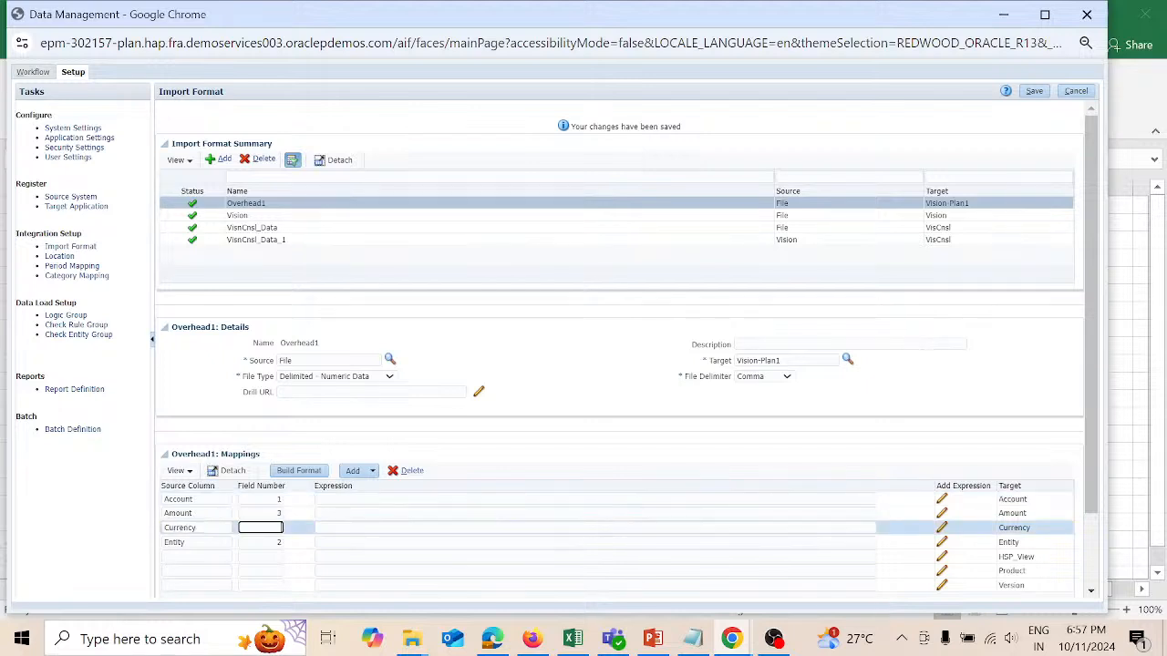
pyautogui.write('3')
pyautogui.press('BackSpace')
pyautogui.write('2')
pyautogui.press('Tab')
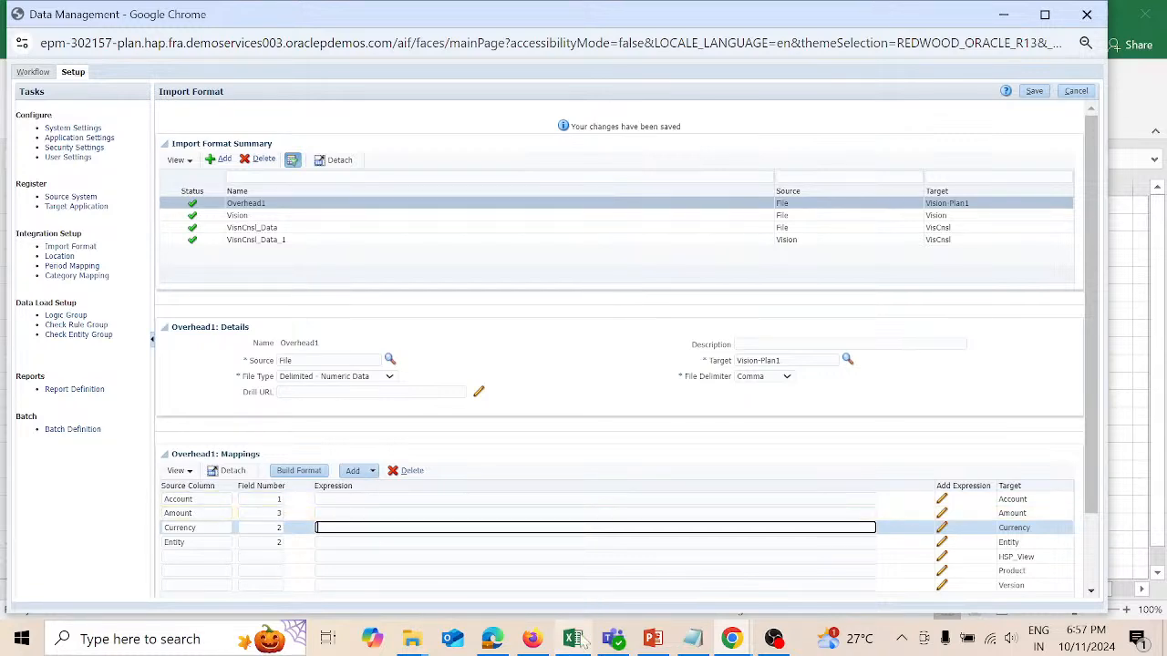
# Step: Check which dimensions exist in the Vision application in Firefox and in Chrome, and examine the Currency dimension's members in Chrome
pyautogui.moveTo(547, 648)
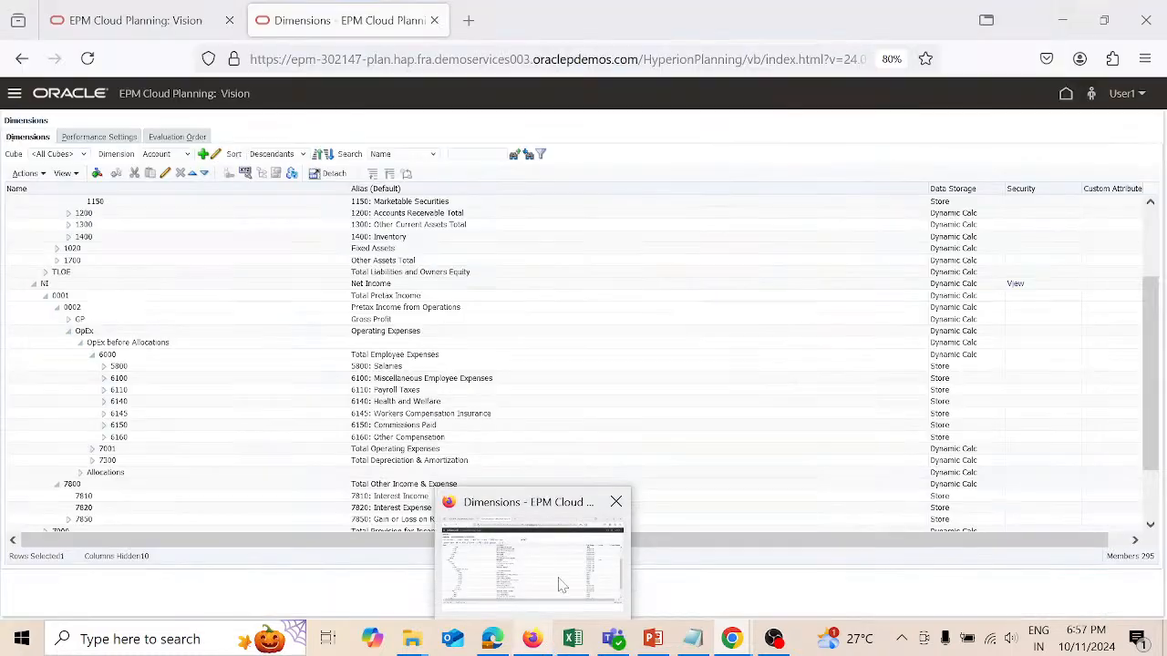
pyautogui.click(553, 564)
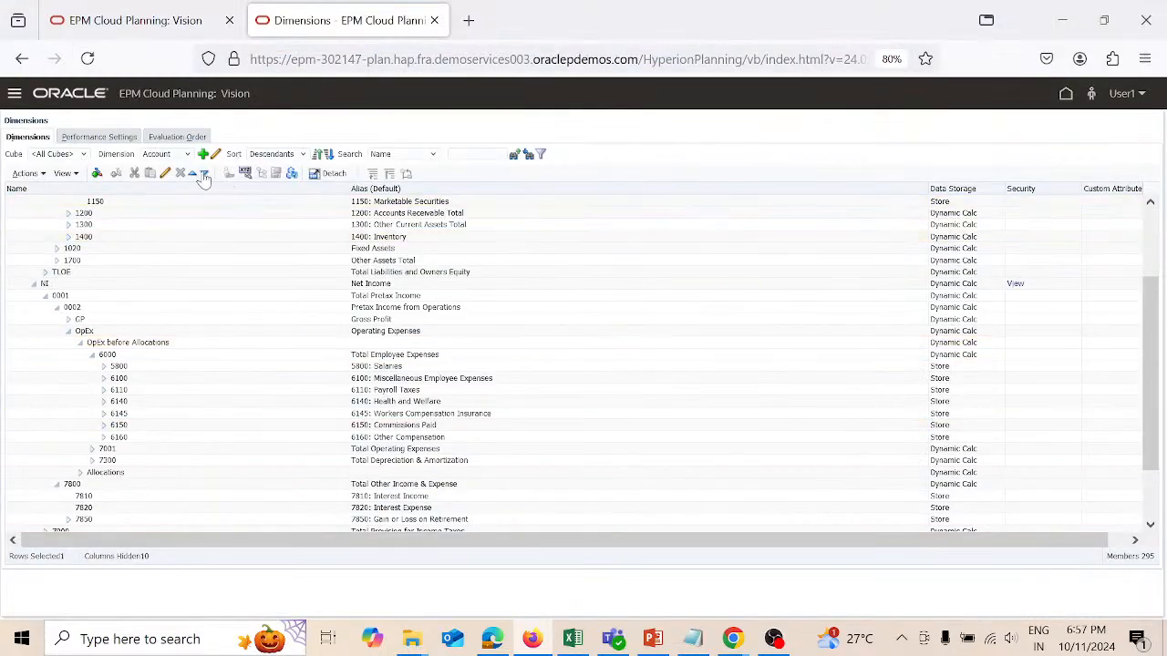
pyautogui.click(189, 157)
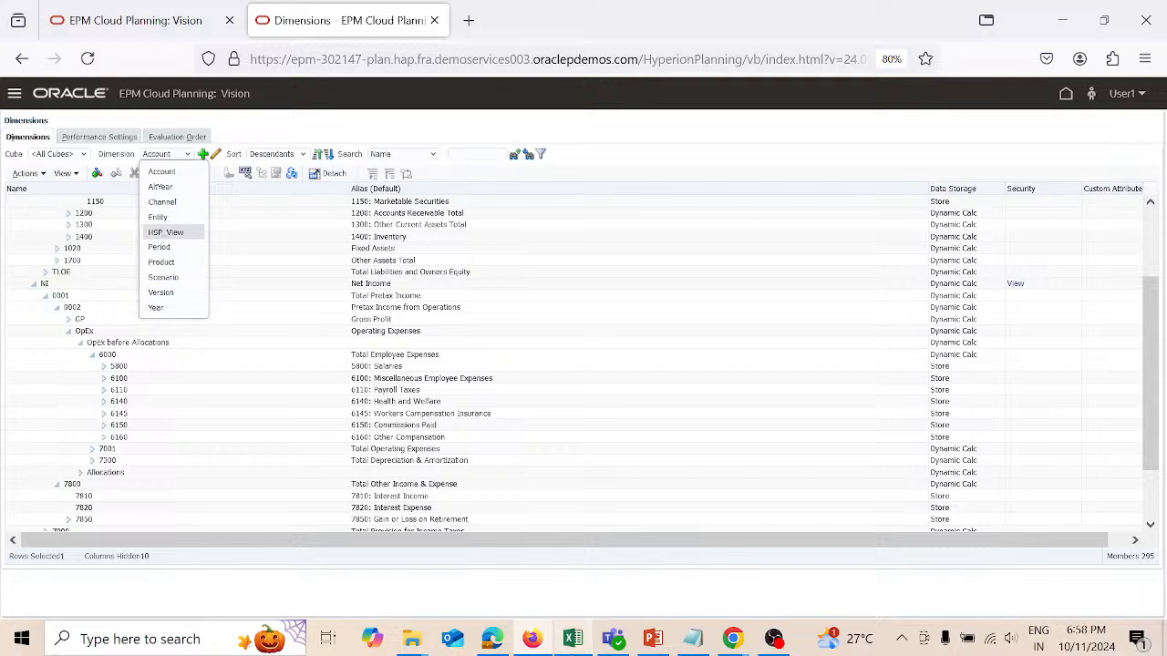
pyautogui.moveTo(736, 649)
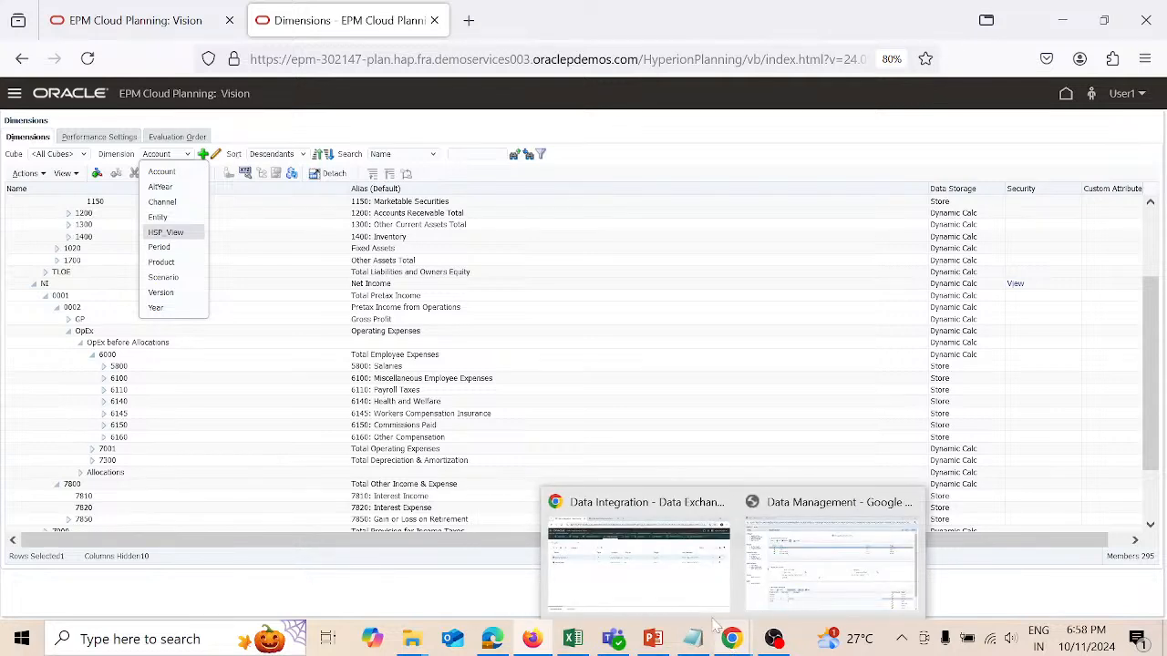
pyautogui.click(677, 572)
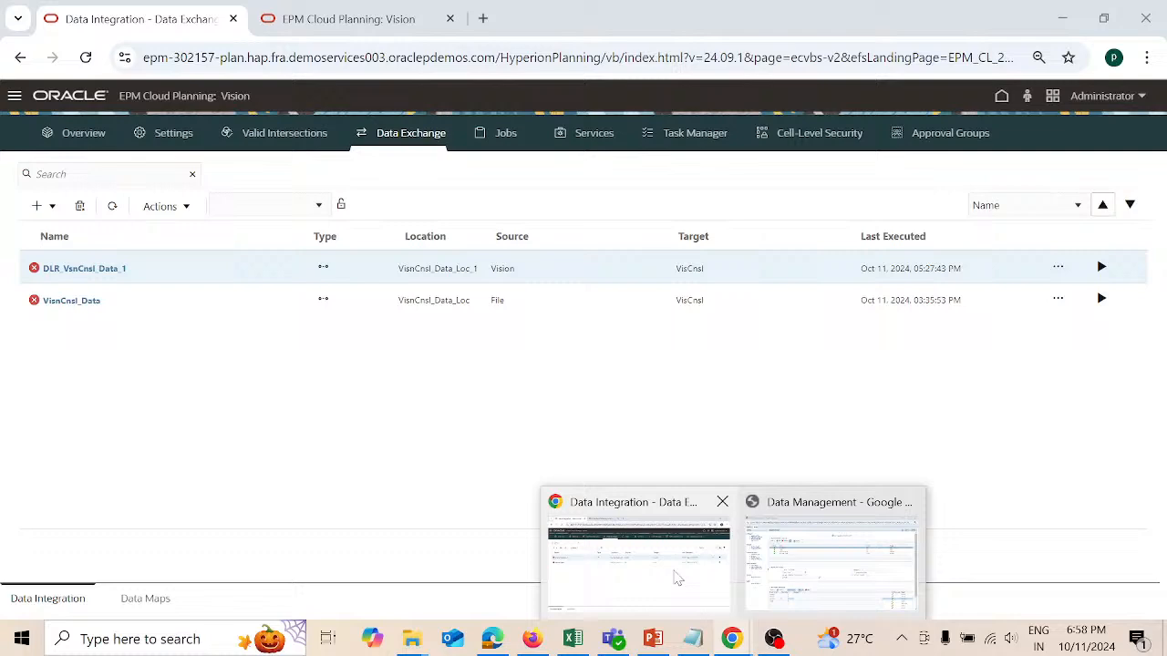
pyautogui.click(15, 96)
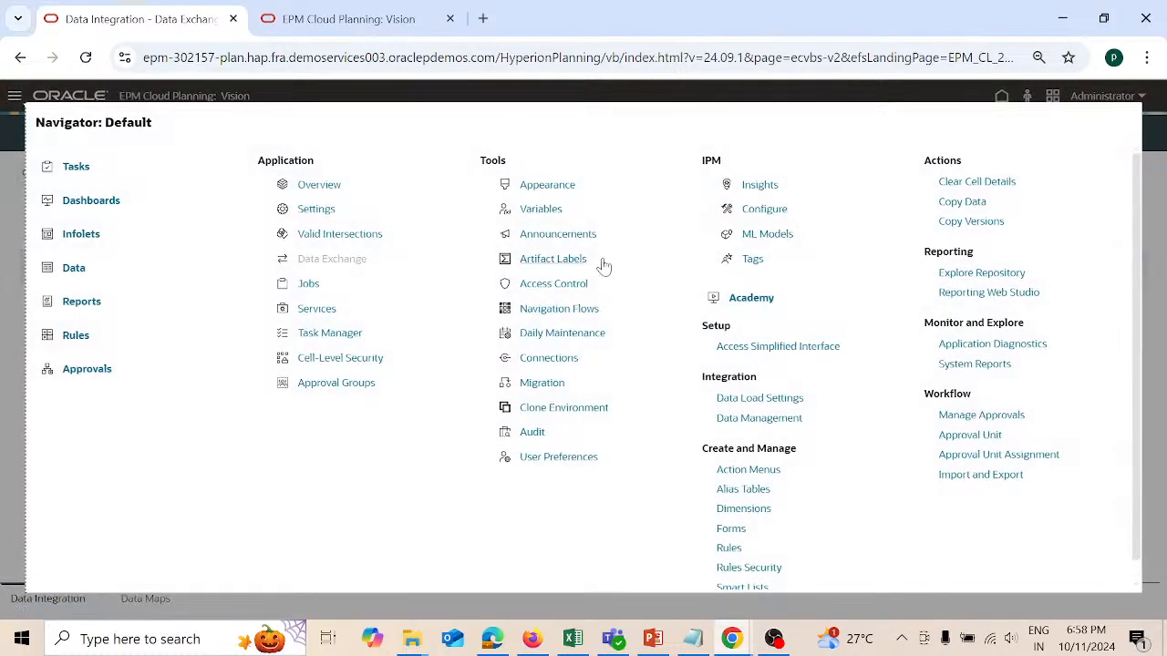
pyautogui.click(764, 514)
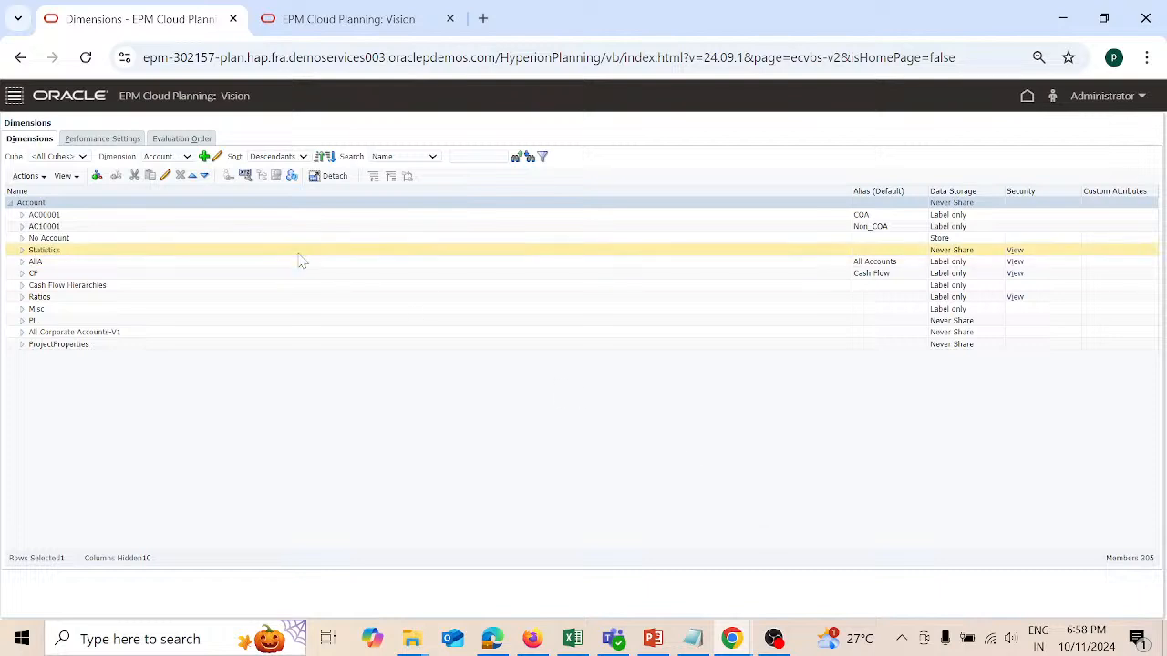
pyautogui.click(188, 158)
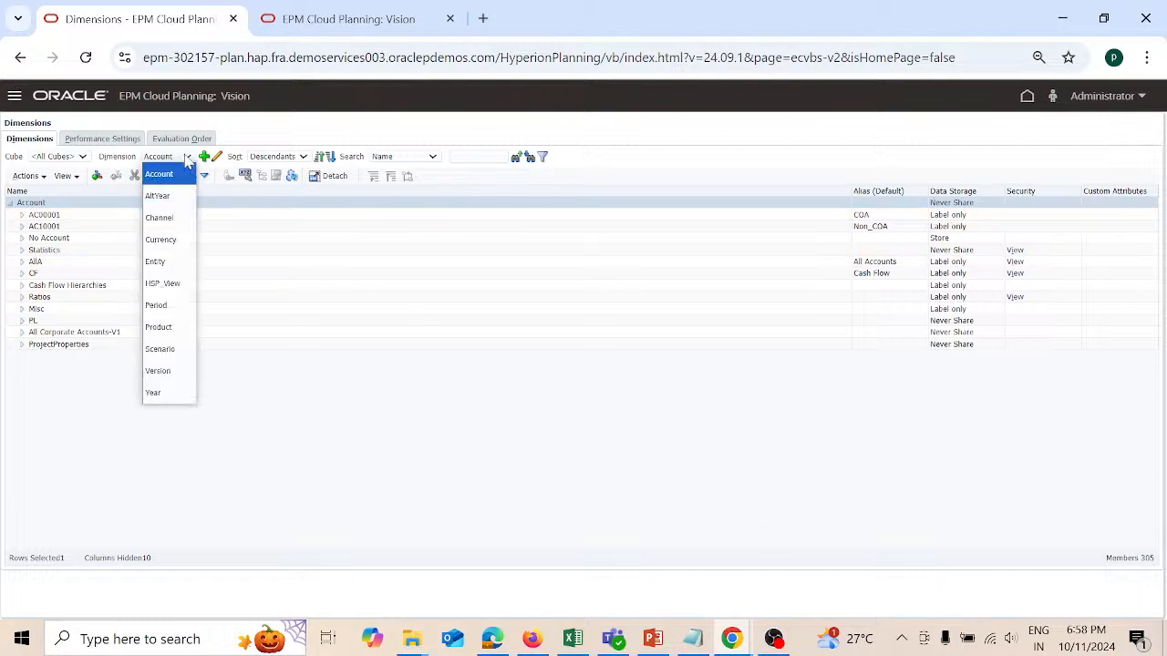
pyautogui.click(177, 238)
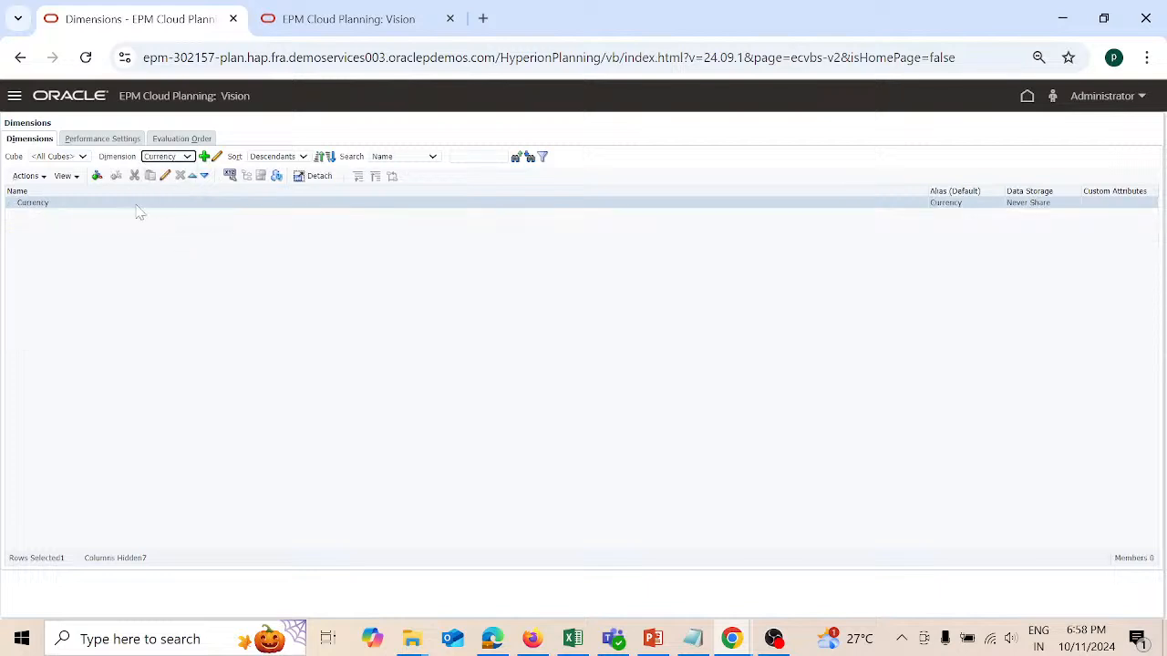
pyautogui.click(52, 205)
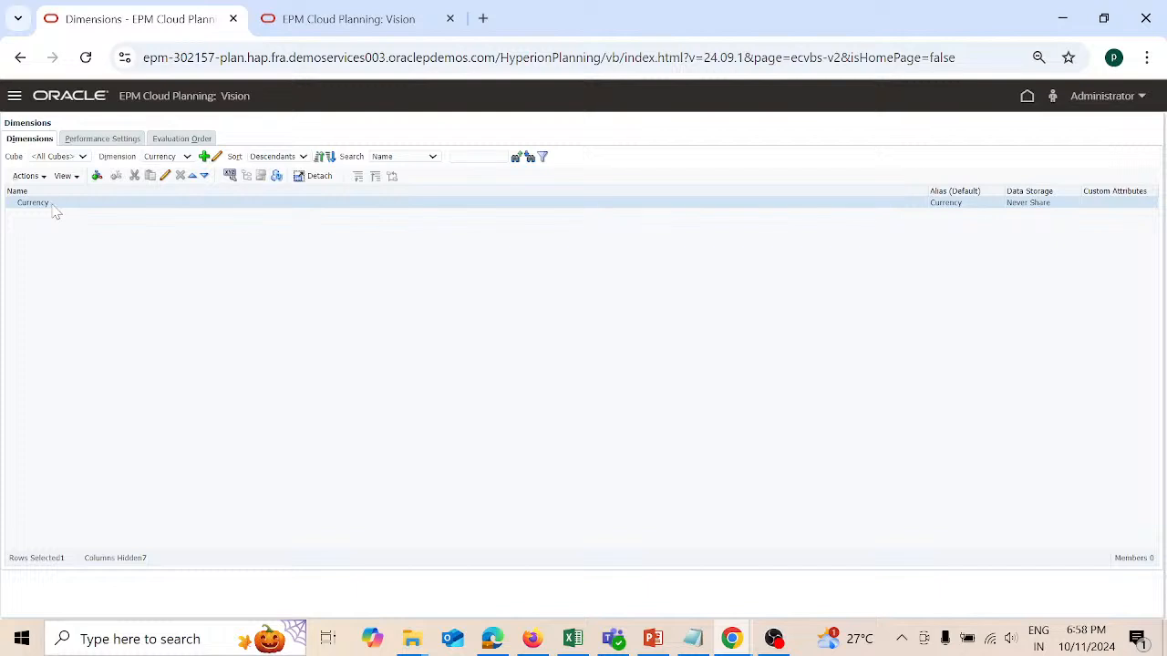
pyautogui.click(301, 18)
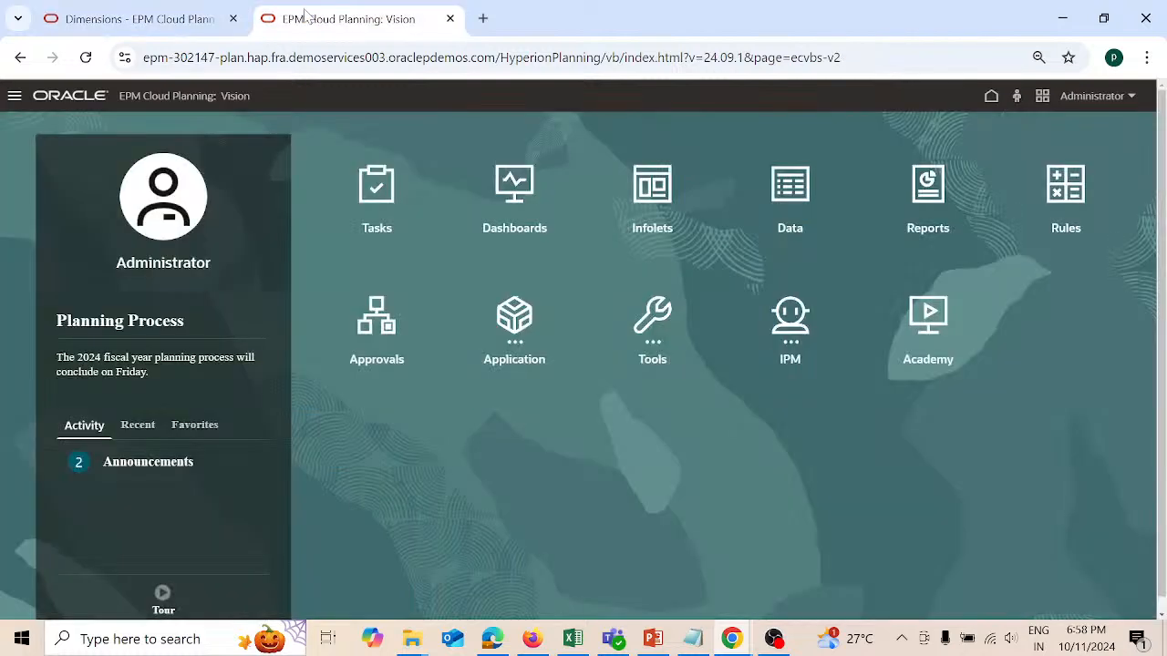
pyautogui.click(170, 25)
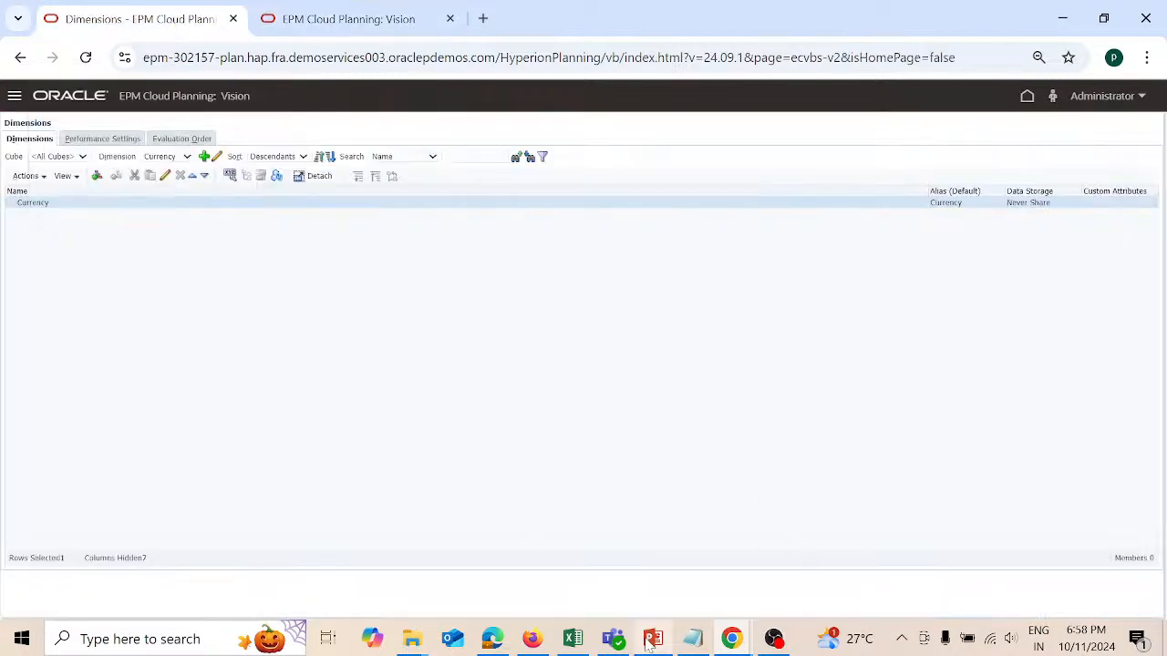
# Step: Return to Data Management and map source column HSP_View to field number 2 in the Overhead1 mappings
pyautogui.moveTo(648, 643)
pyautogui.moveTo(740, 643)
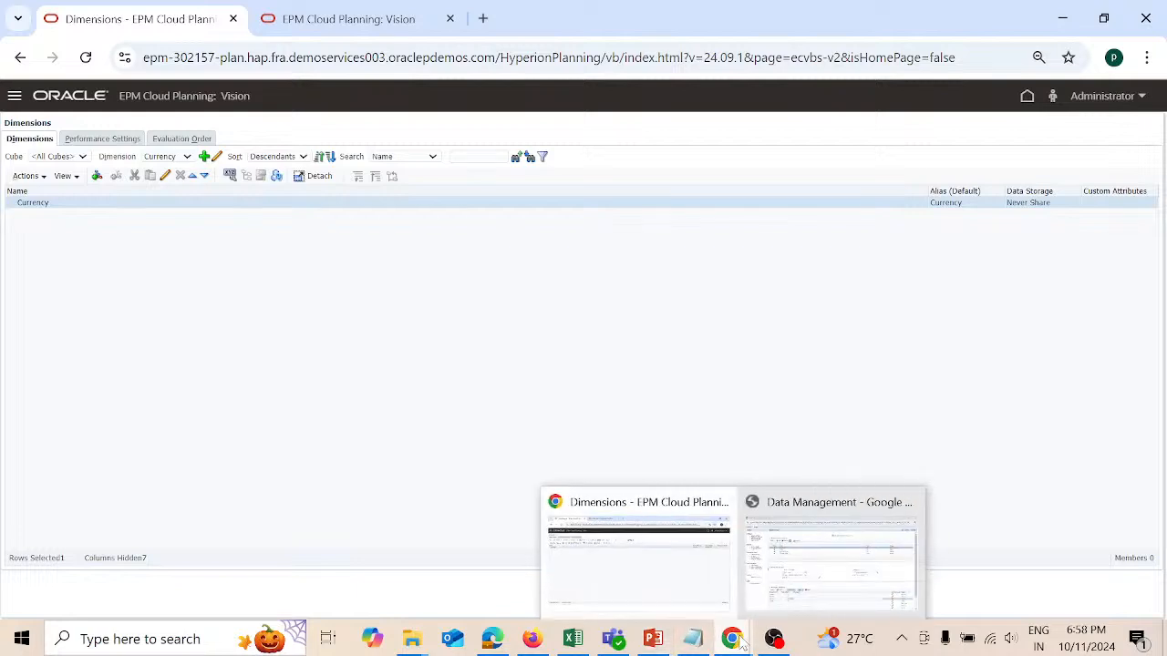
pyautogui.click(776, 591)
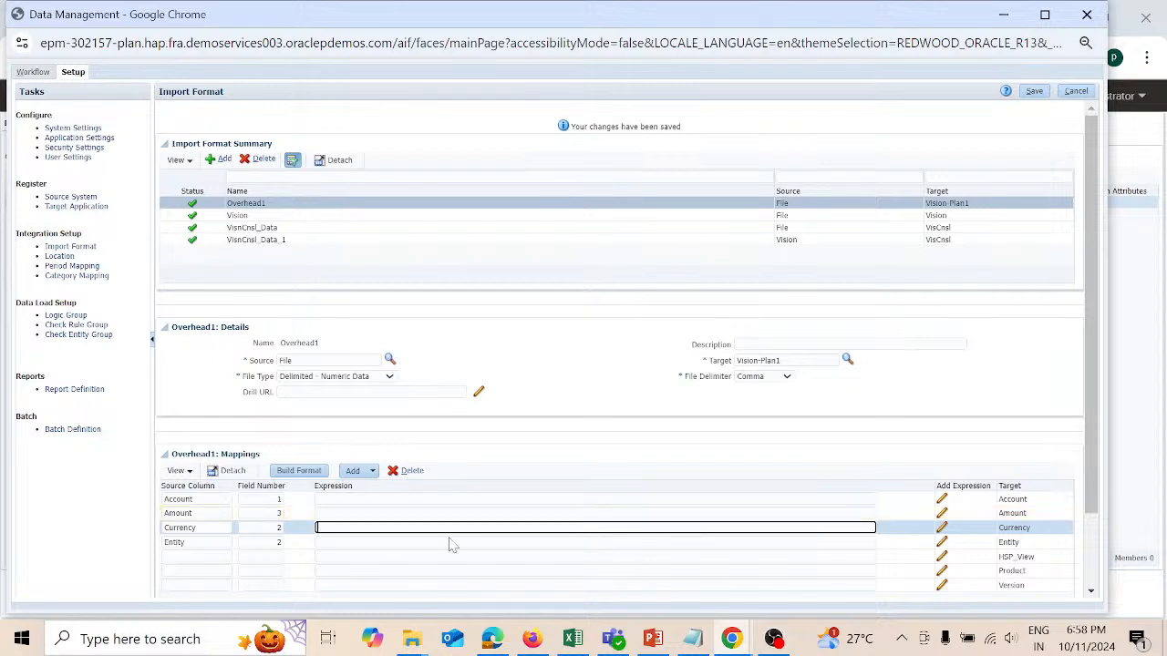
pyautogui.click(197, 557)
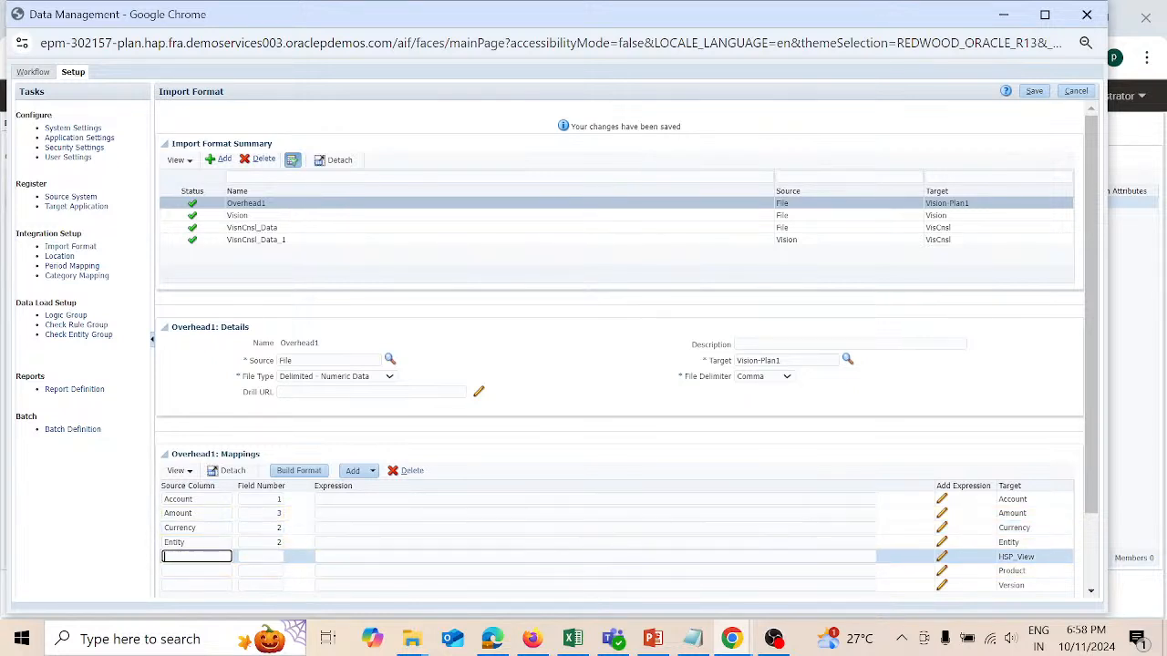
pyautogui.write('HSP_View')
pyautogui.press('Tab')
pyautogui.press('Tab')
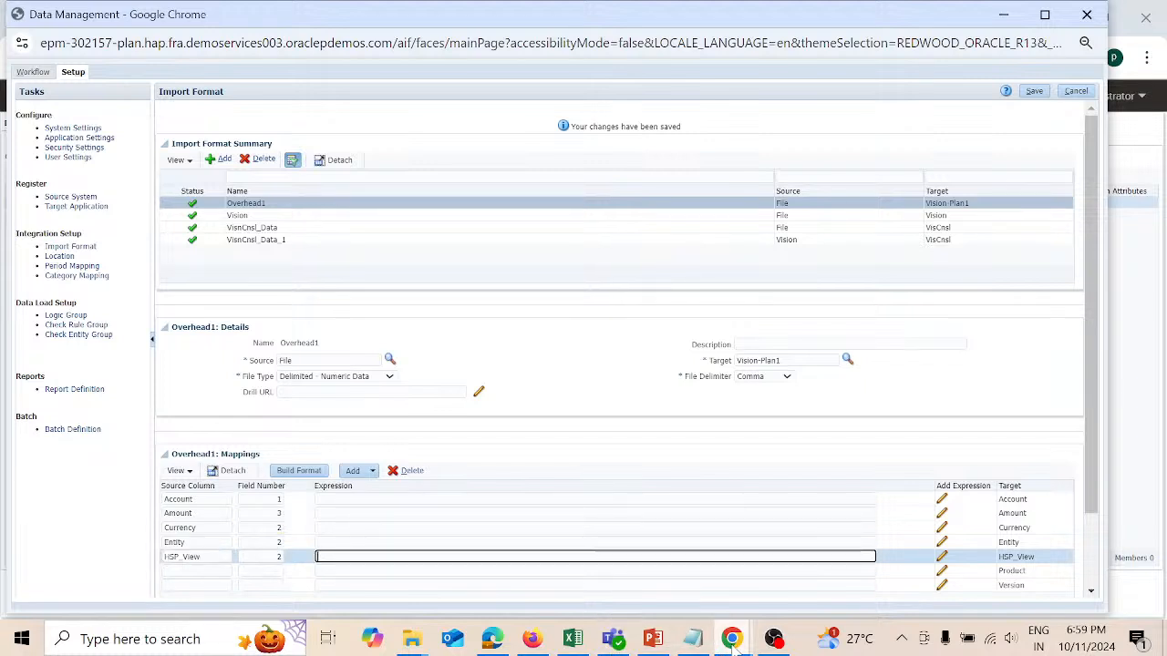
# Step: Check the HSP_View dimension's members in Vision, then set the HSP_View mapping's expression to BaseData and save the import format
pyautogui.moveTo(734, 649)
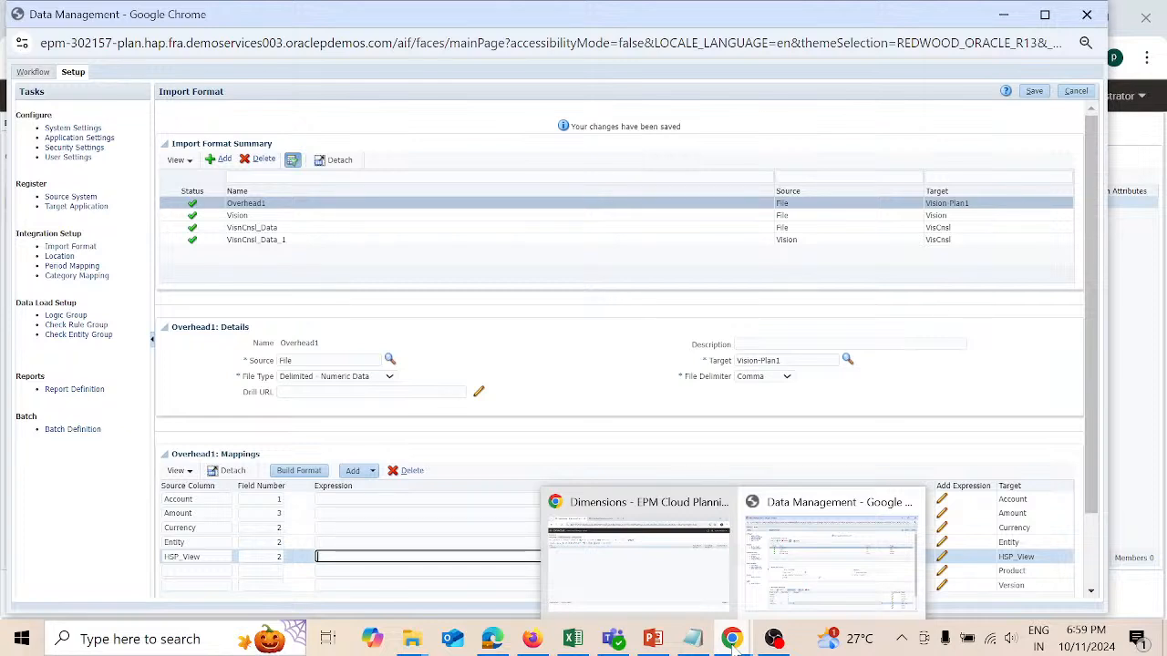
pyautogui.click(680, 588)
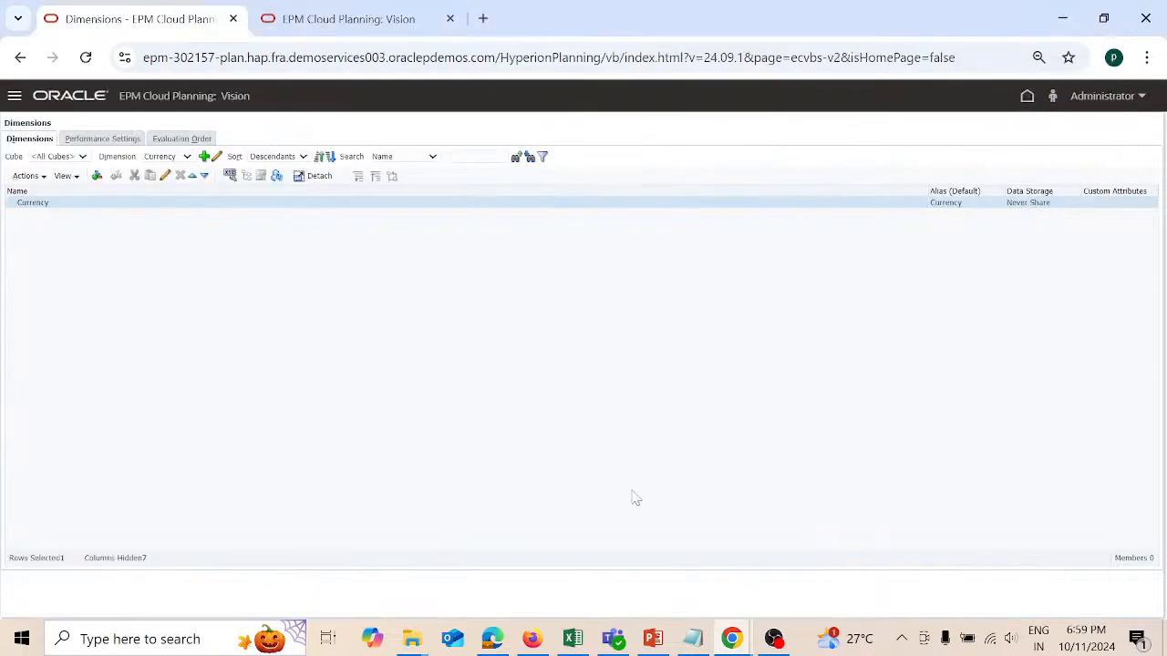
pyautogui.click(187, 157)
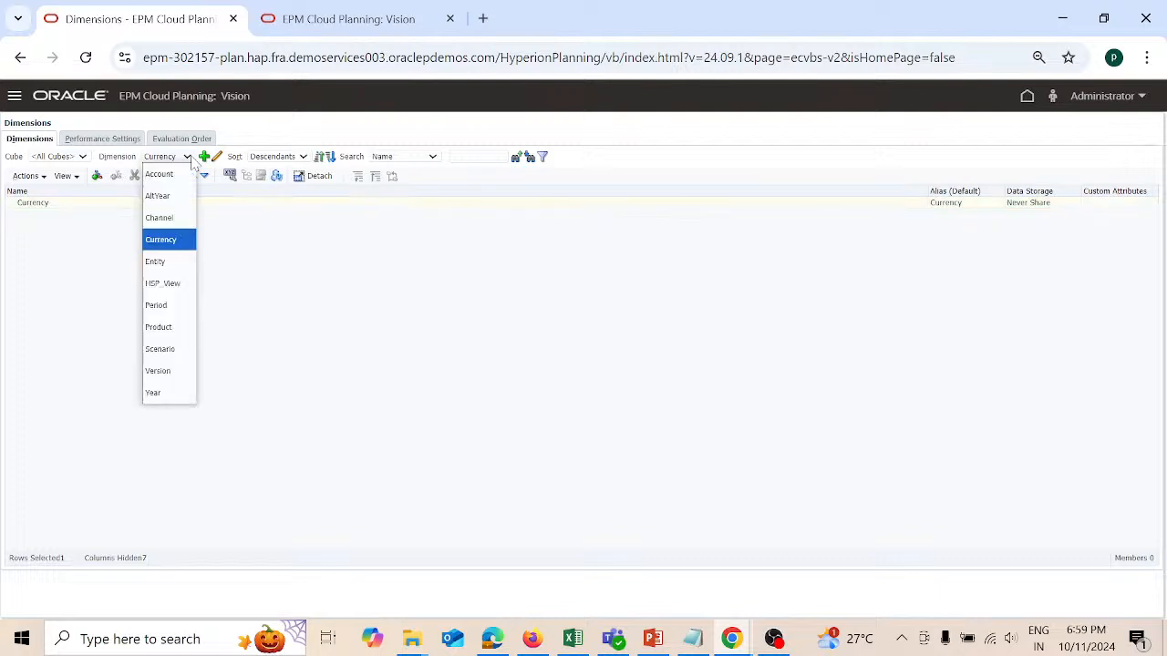
pyautogui.click(172, 285)
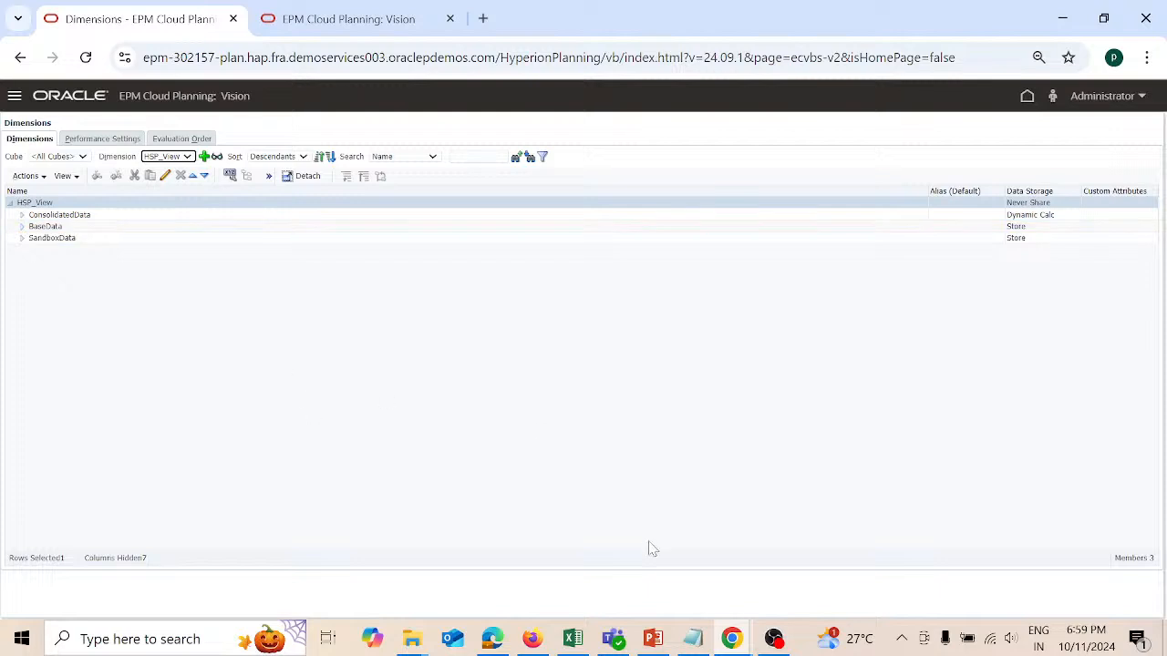
pyautogui.hotkey('alt', 'Tab')
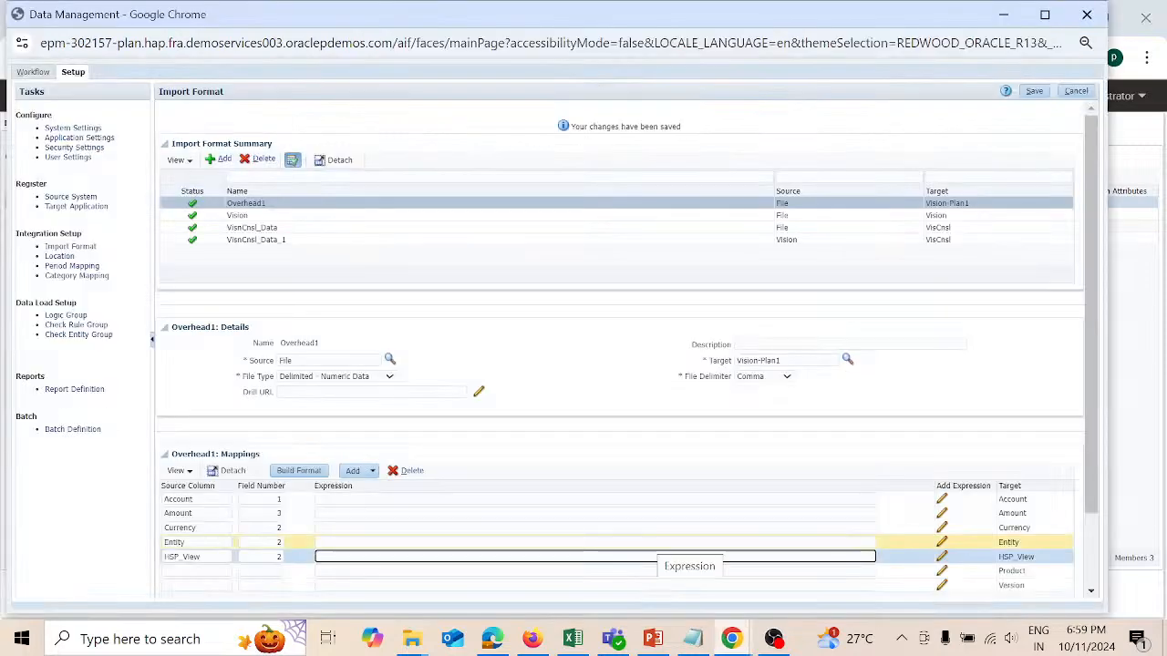
pyautogui.write('Bas')
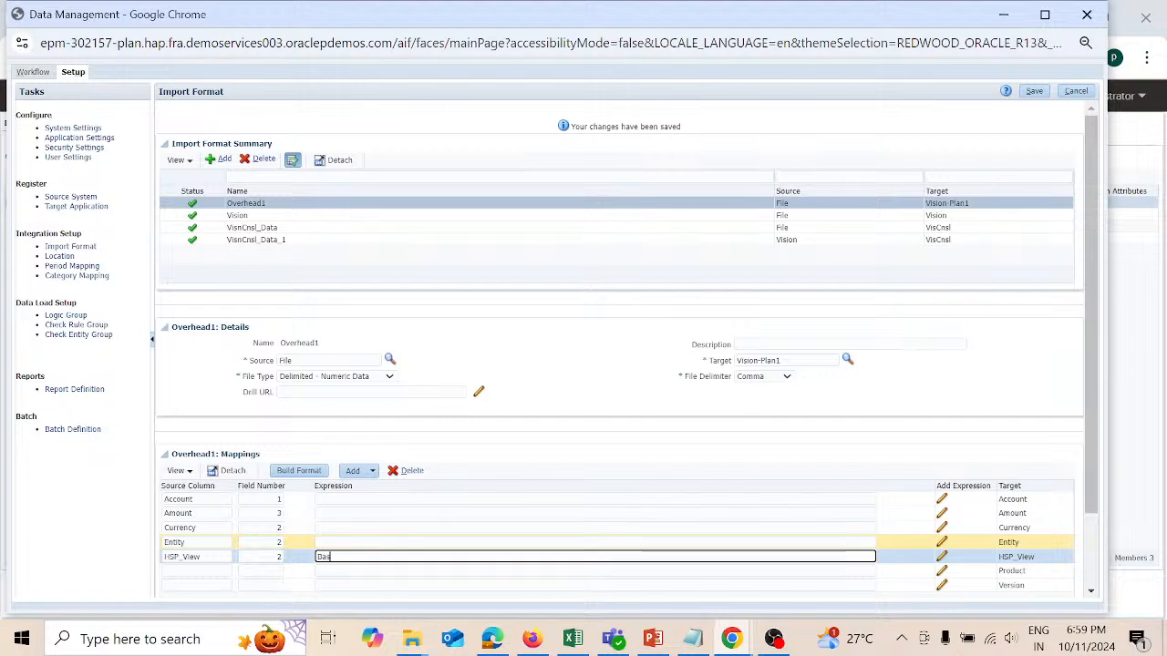
pyautogui.write('eData')
pyautogui.click(1035, 91)
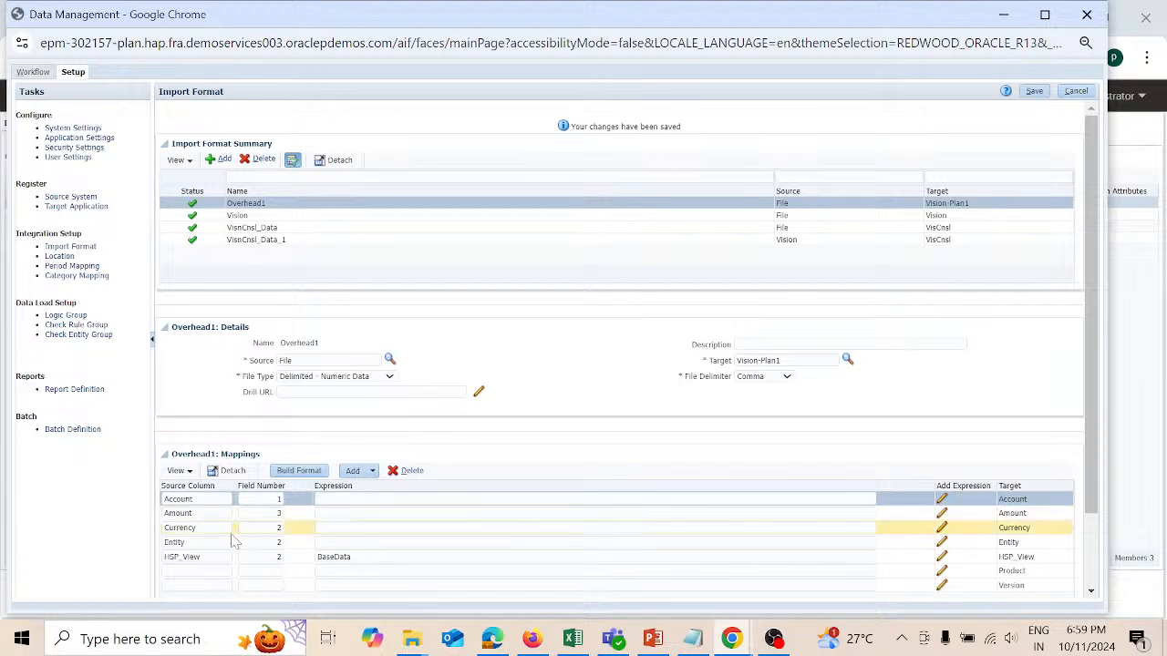
# Step: Map source column Product to field number 2 in the Overhead1 mappings
pyautogui.click(196, 571)
pyautogui.write('Pr')
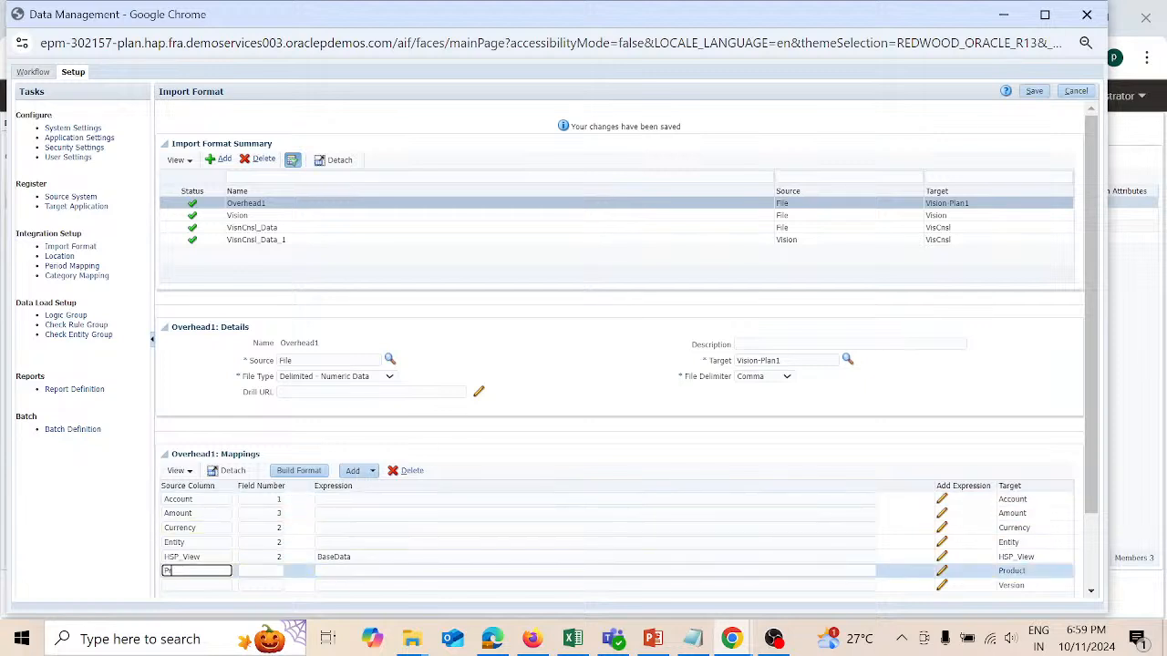
pyautogui.write('oduct')
pyautogui.press('Tab')
pyautogui.write('2')
pyautogui.press('Tab')
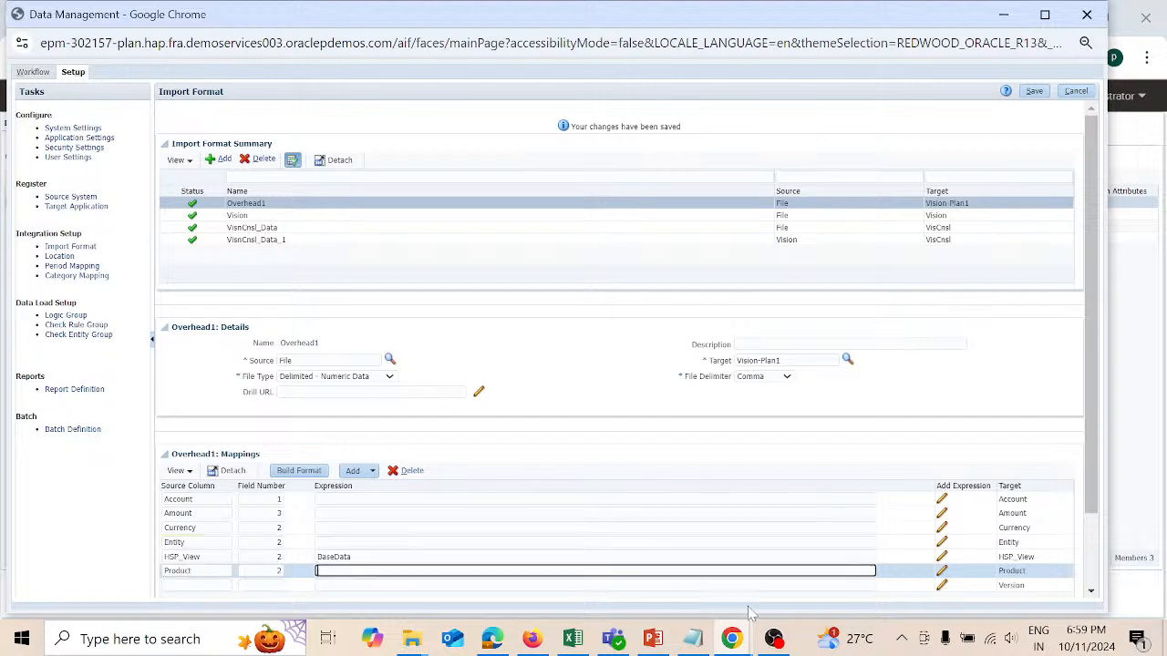
# Step: Try to view the Product dimension's members in the Vision application
pyautogui.hotkey('alt', 'Tab')
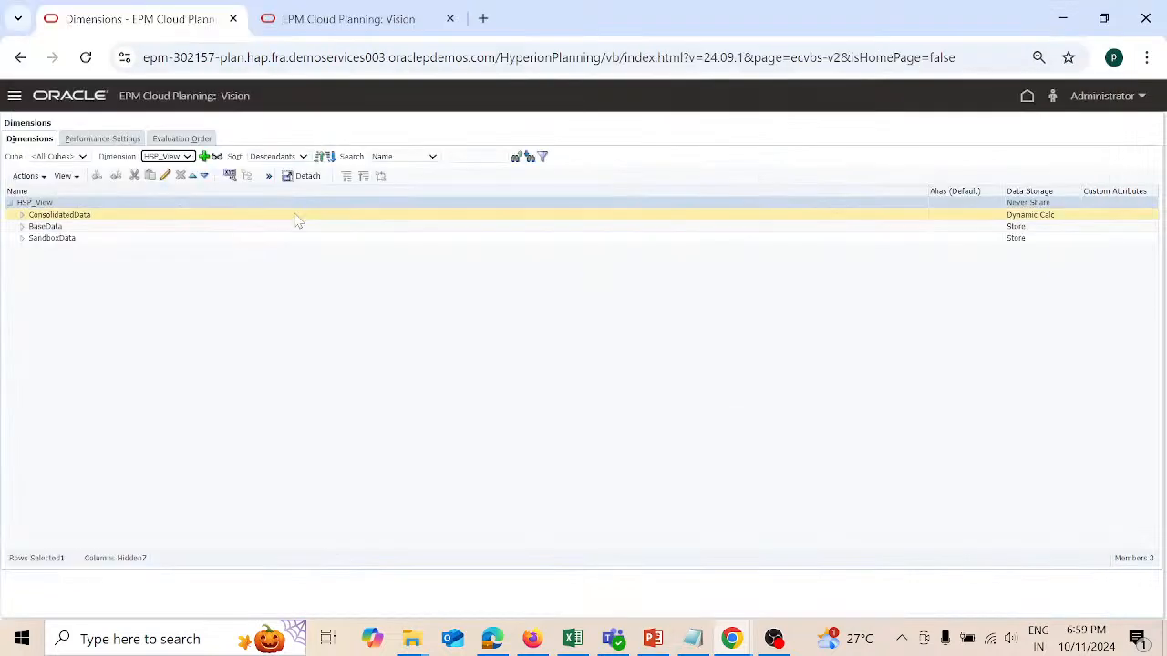
pyautogui.click(188, 157)
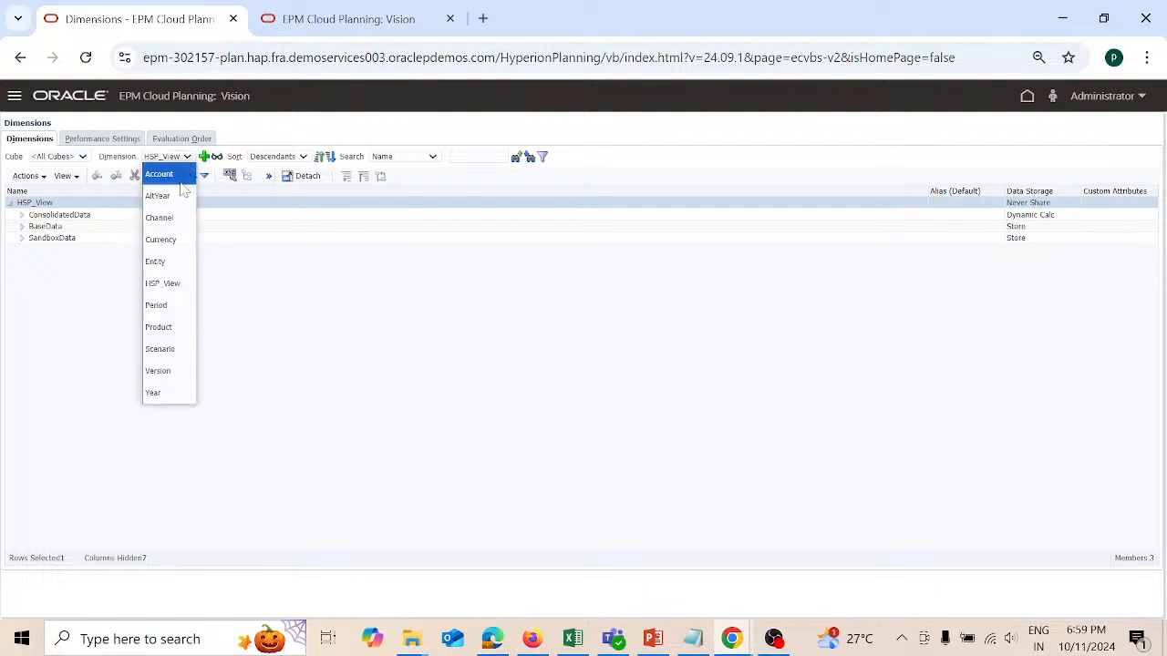
pyautogui.click(162, 327)
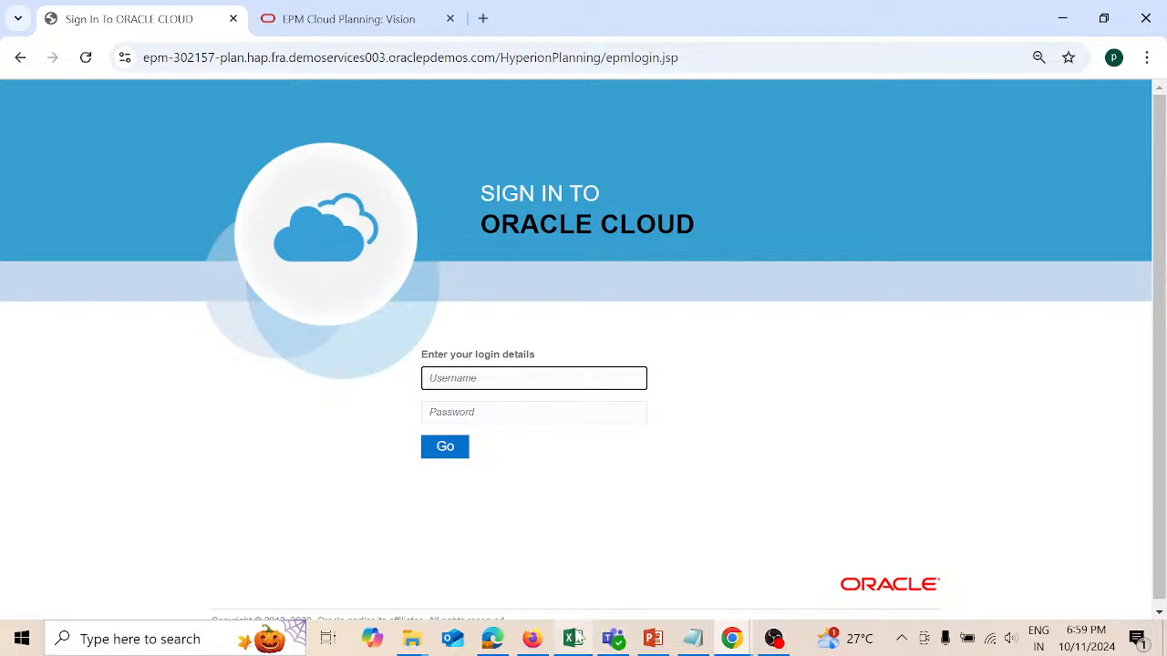
# Step: Reload the Oracle Cloud sign-in page, then return to the Data Management window and close it
pyautogui.moveTo(562, 643)
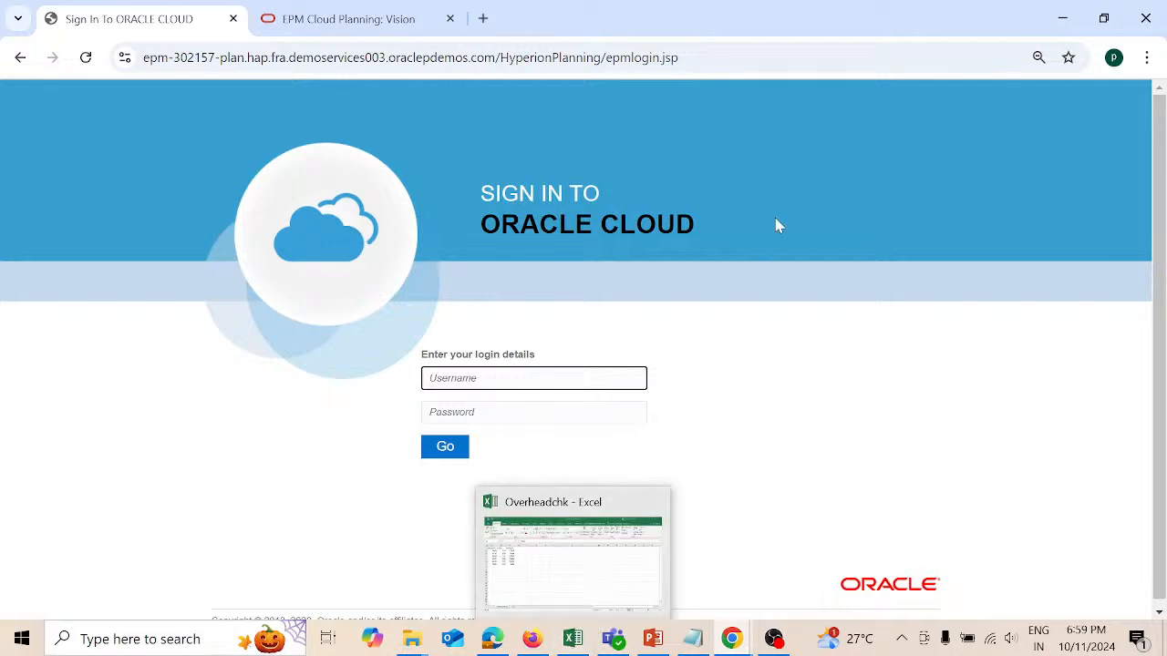
pyautogui.click(638, 57)
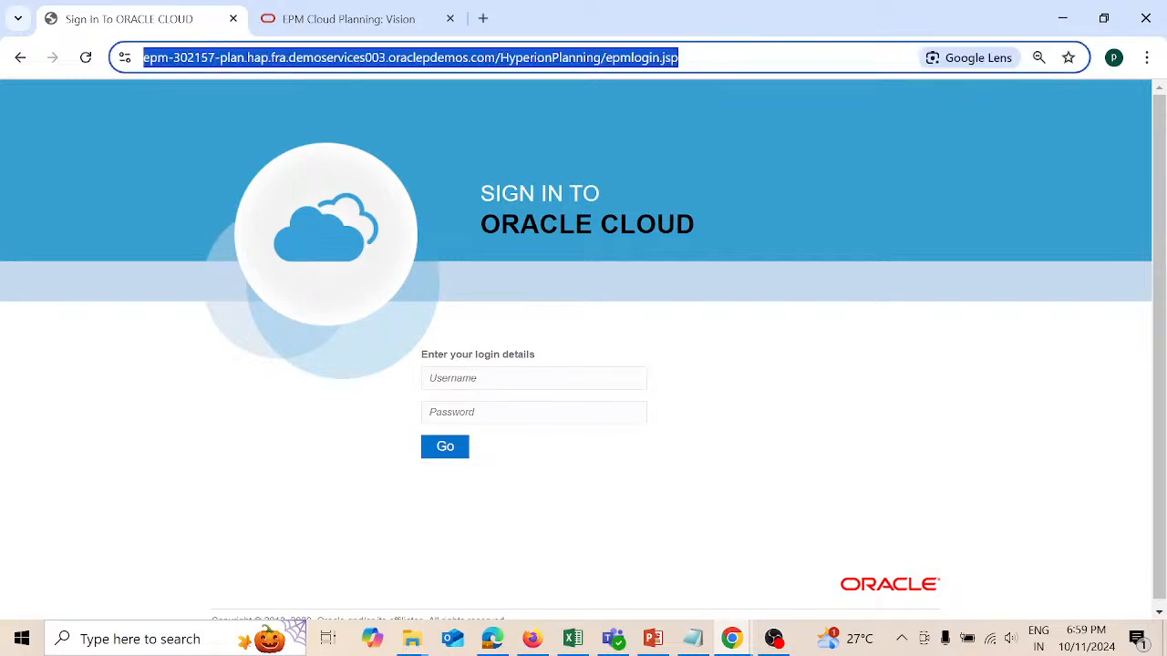
pyautogui.press('Return')
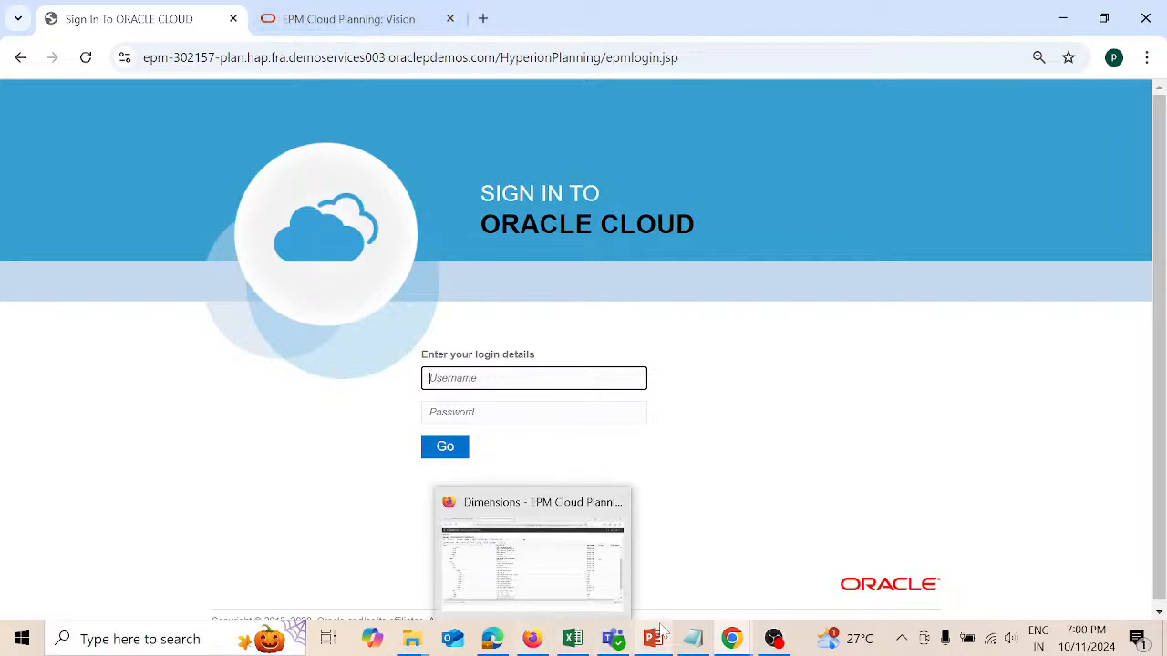
pyautogui.moveTo(683, 643)
pyautogui.moveTo(732, 638)
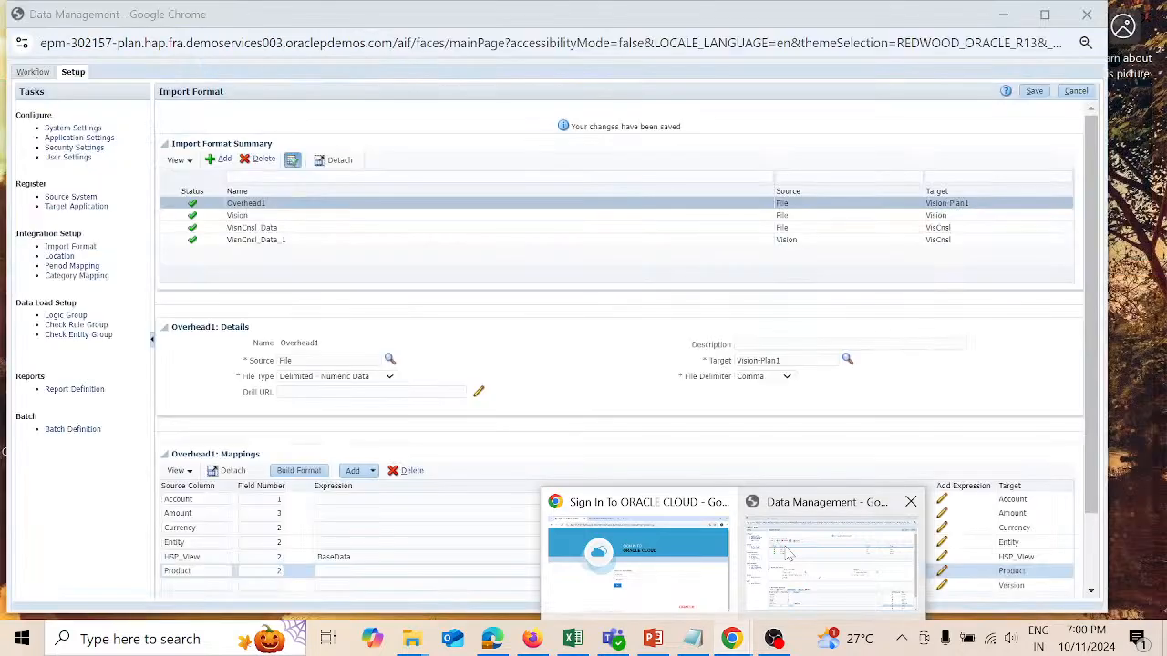
pyautogui.click(790, 554)
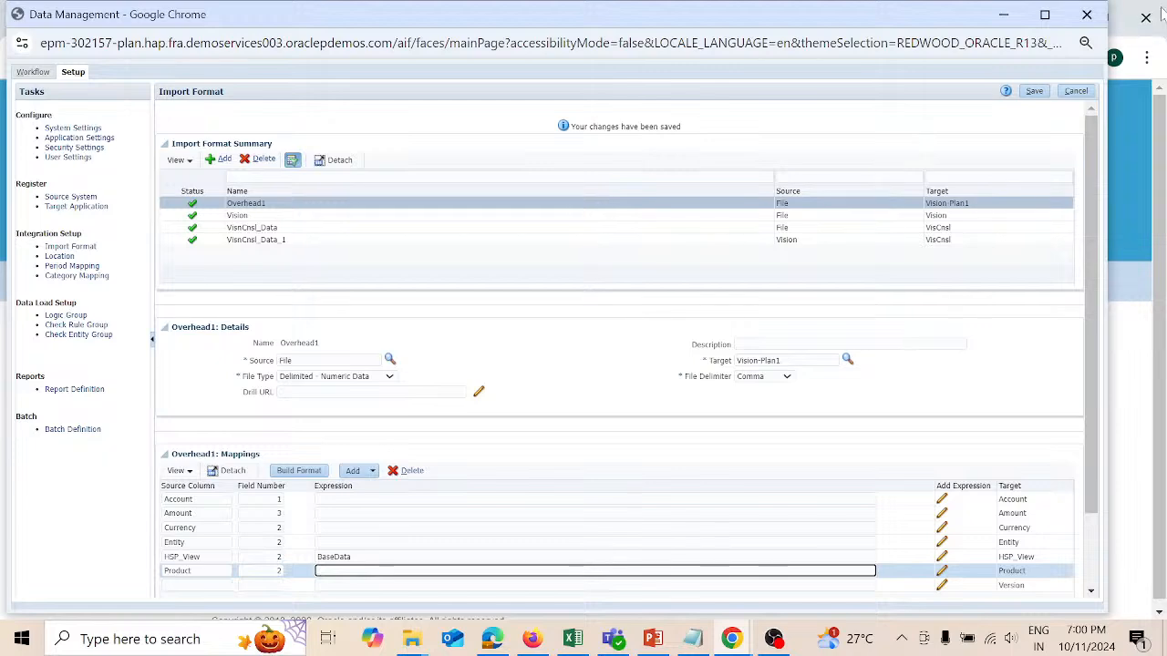
pyautogui.click(1098, 16)
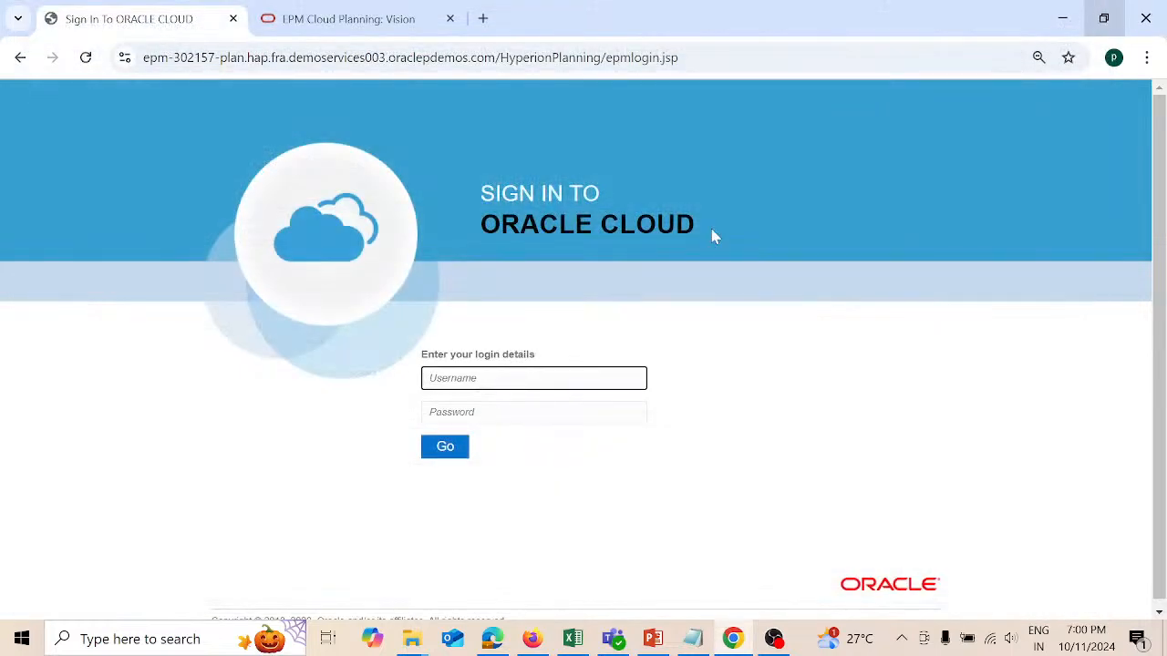
# Step: Switch to the epm-302147 Vision environment and open the list of registered applications in its Data Exchange area
pyautogui.click(387, 23)
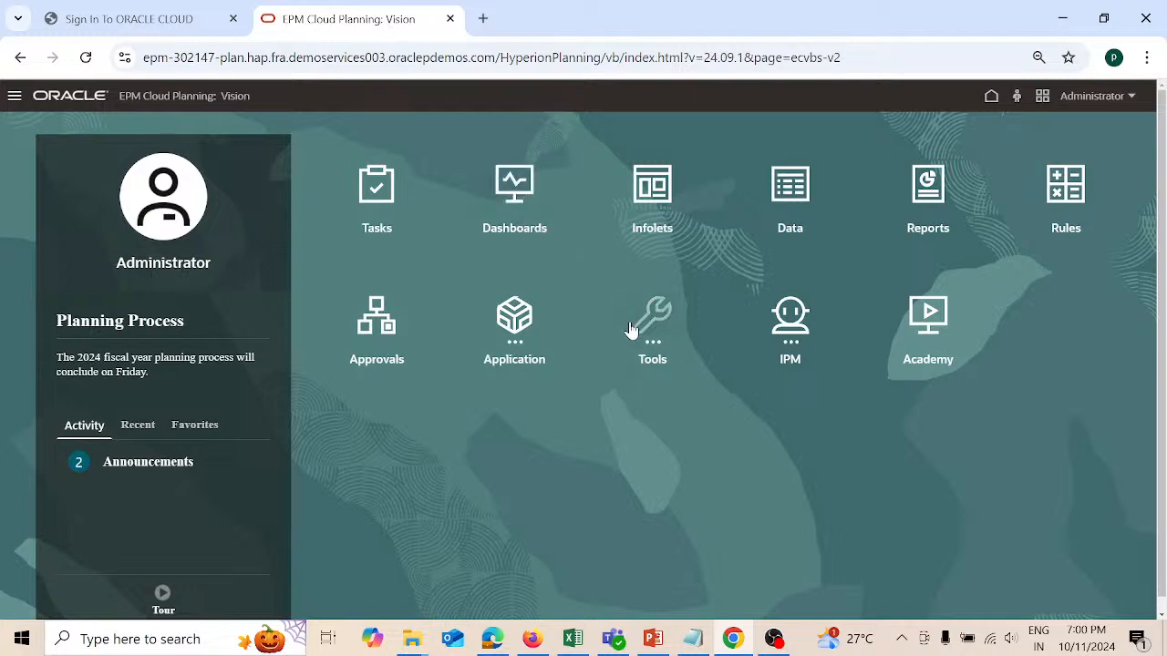
pyautogui.click(508, 333)
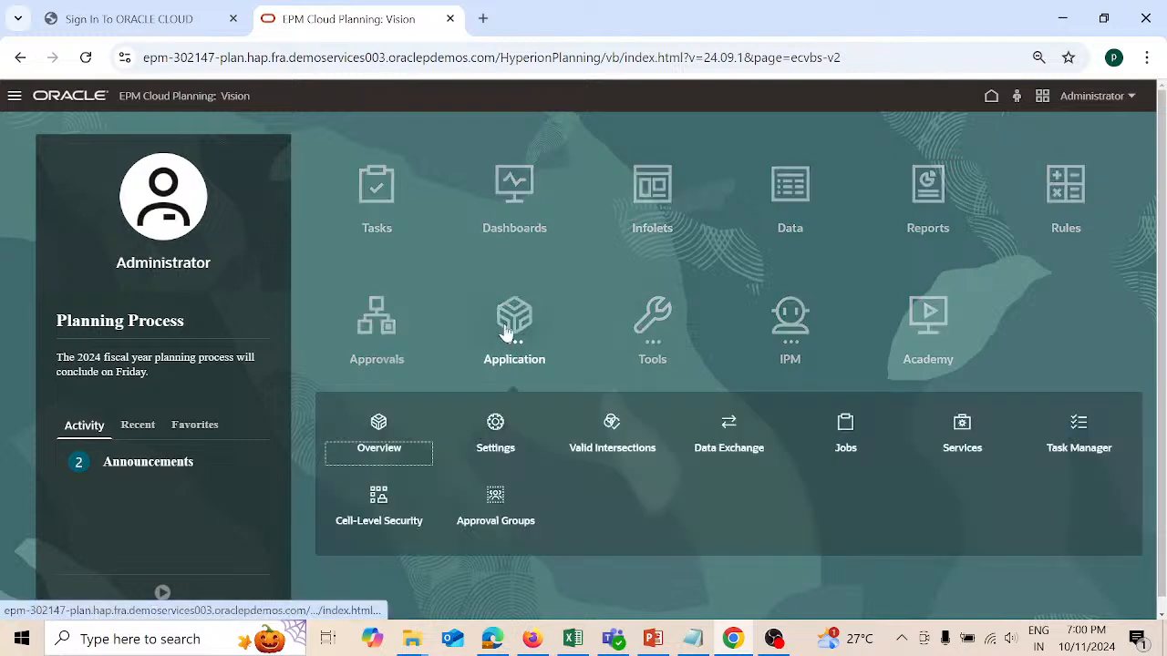
pyautogui.click(732, 429)
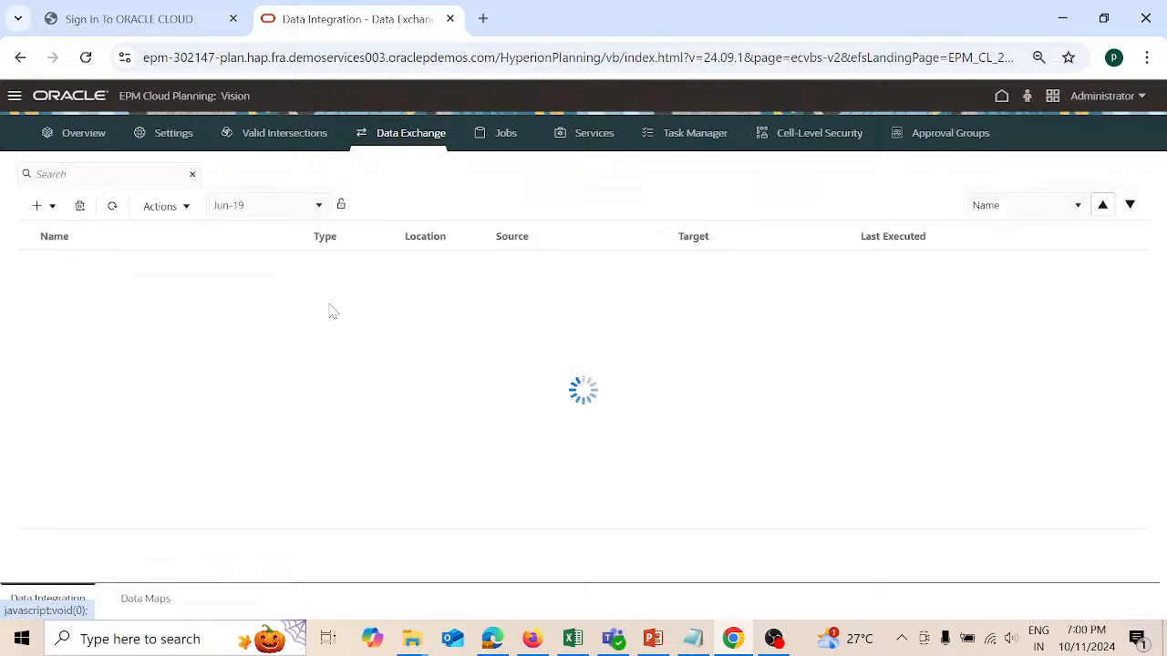
pyautogui.click(187, 208)
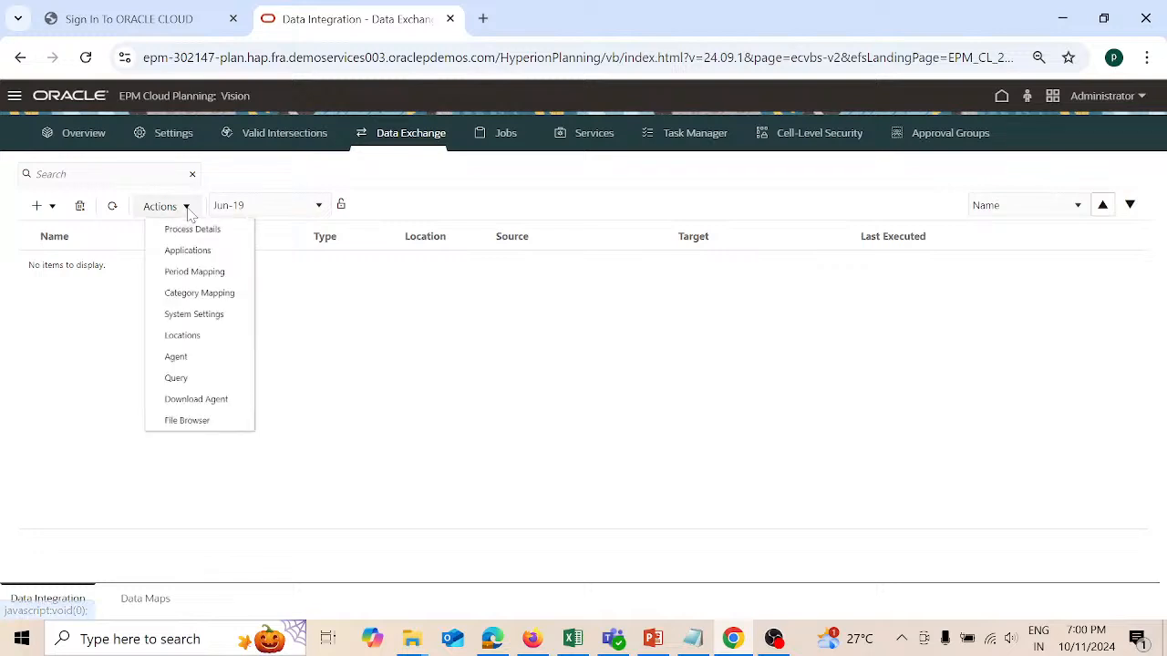
pyautogui.click(186, 258)
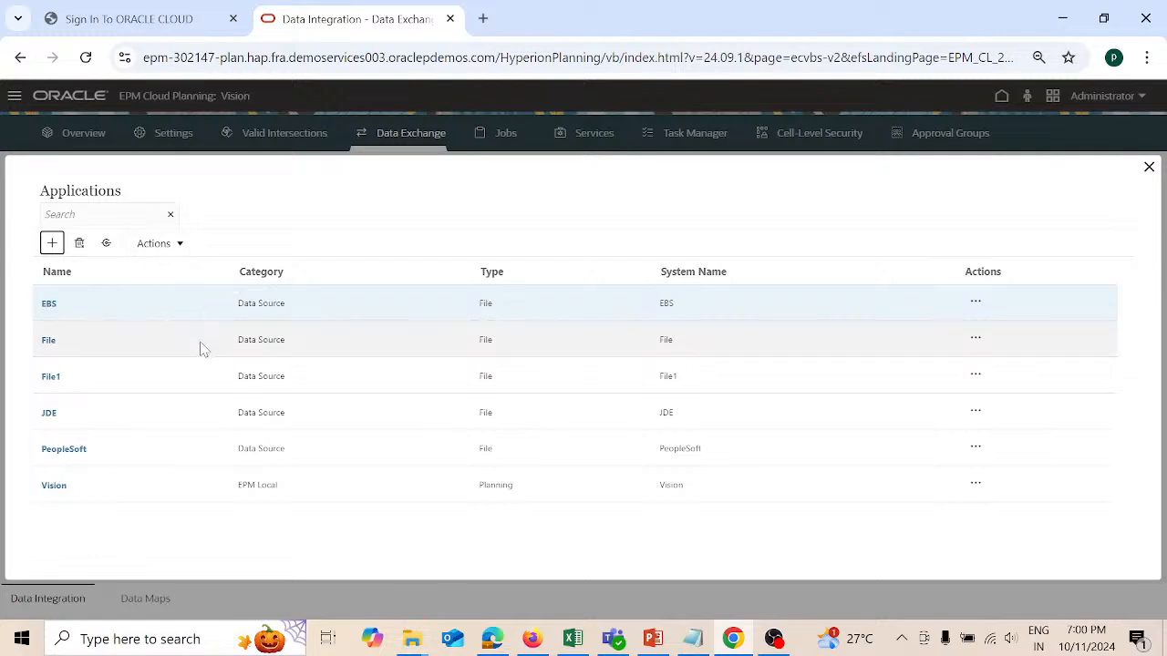
# Step: Register an EPM Local application for Vision with the Input Cubes - Plan1 cube, then close the Applications list
pyautogui.click(52, 243)
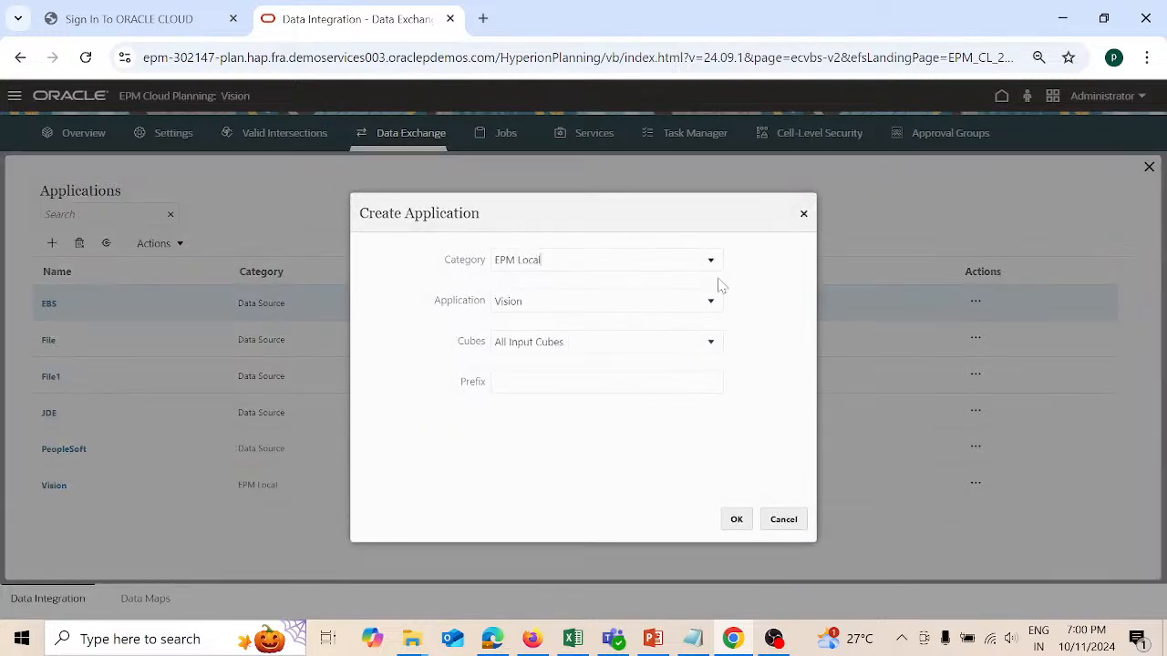
pyautogui.click(712, 345)
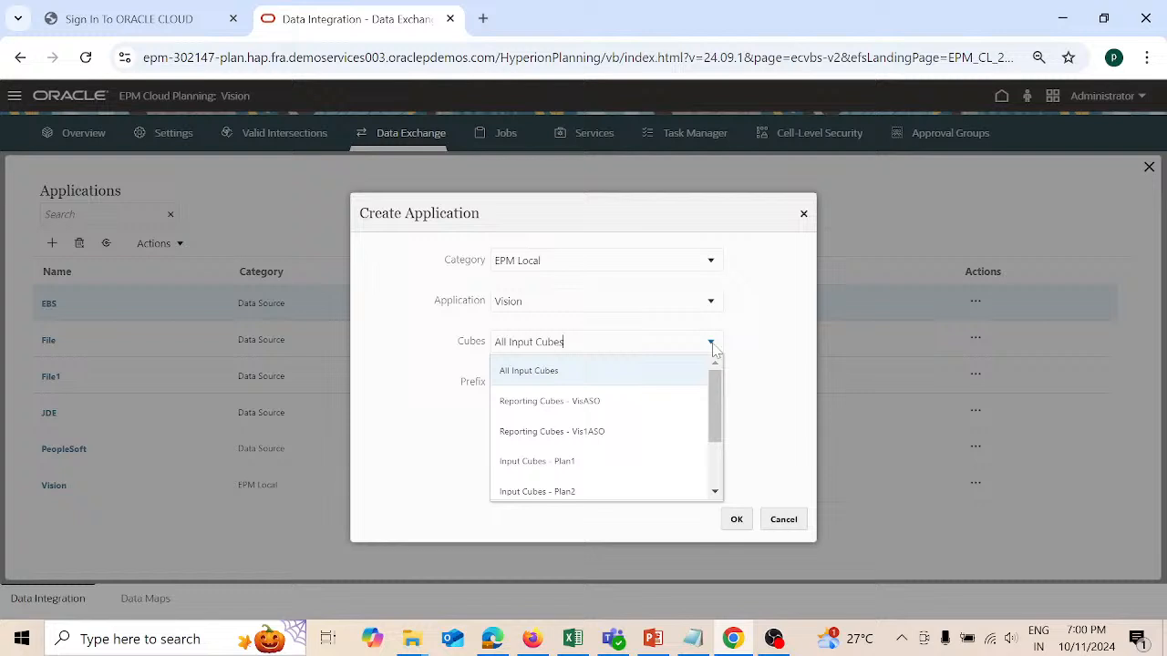
pyautogui.click(652, 462)
pyautogui.click(737, 519)
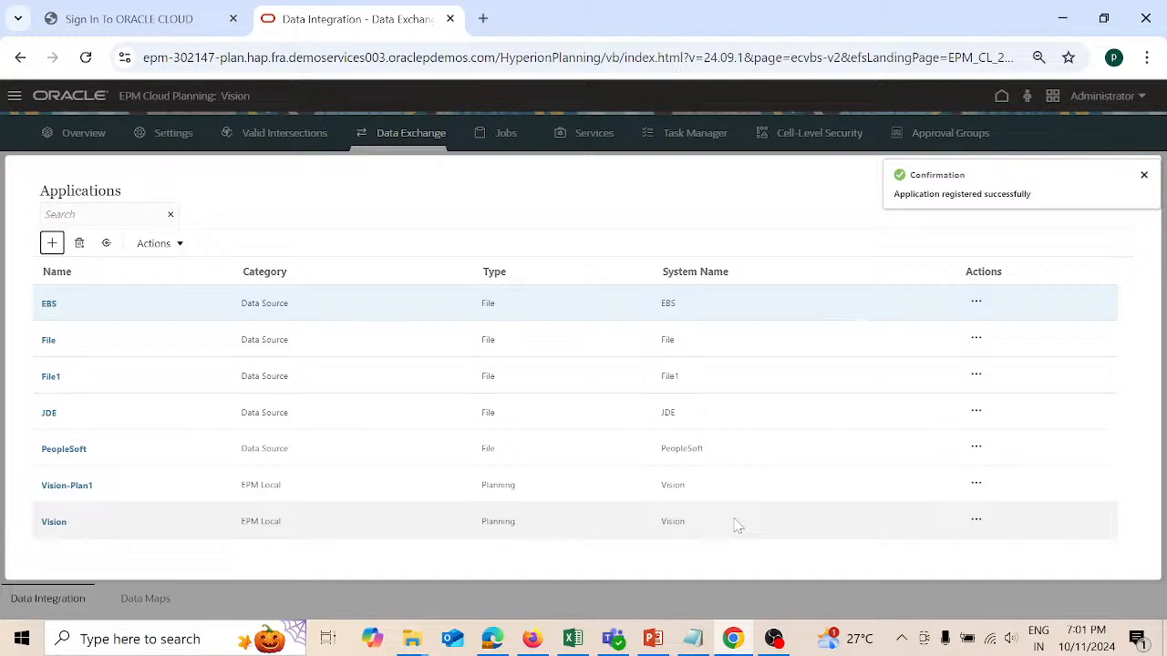
pyautogui.click(1149, 168)
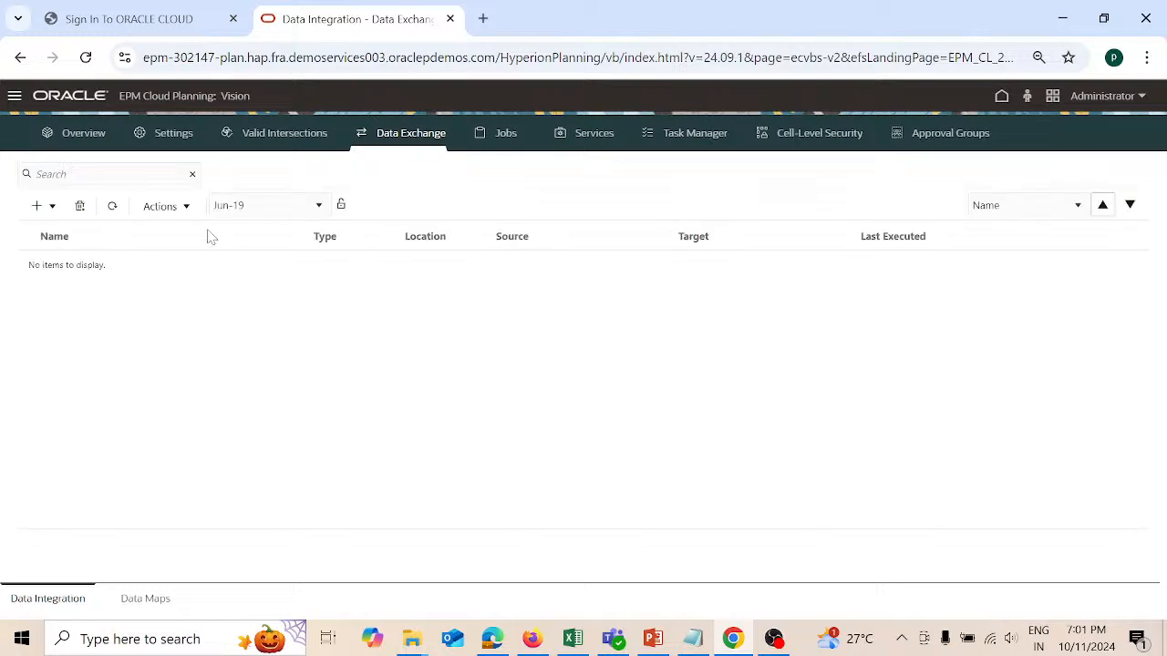
# Step: Open the Period Mapping page and filter the global mappings by period name Jan to review the January periods
pyautogui.click(186, 208)
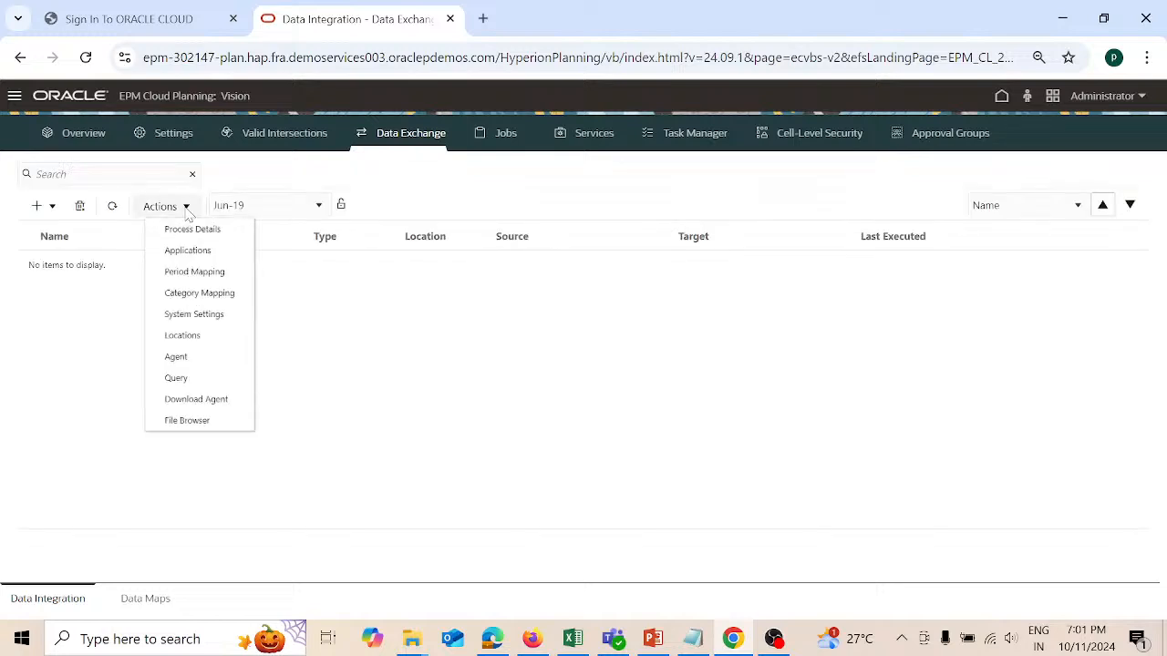
pyautogui.click(188, 283)
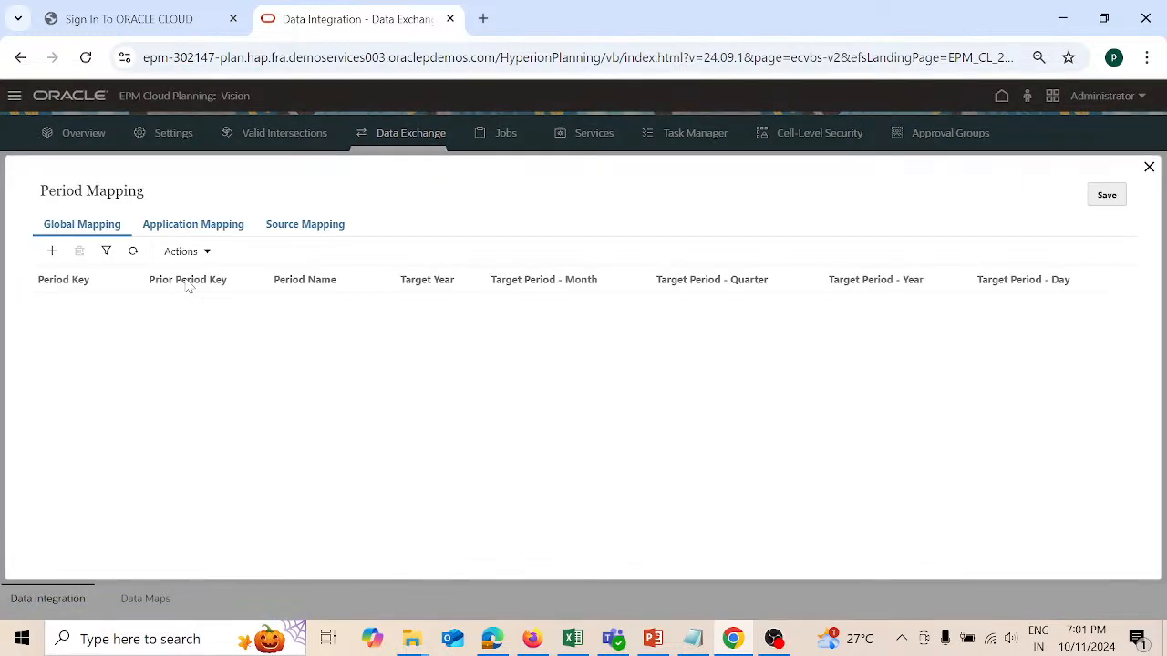
pyautogui.click(133, 255)
pyautogui.click(107, 254)
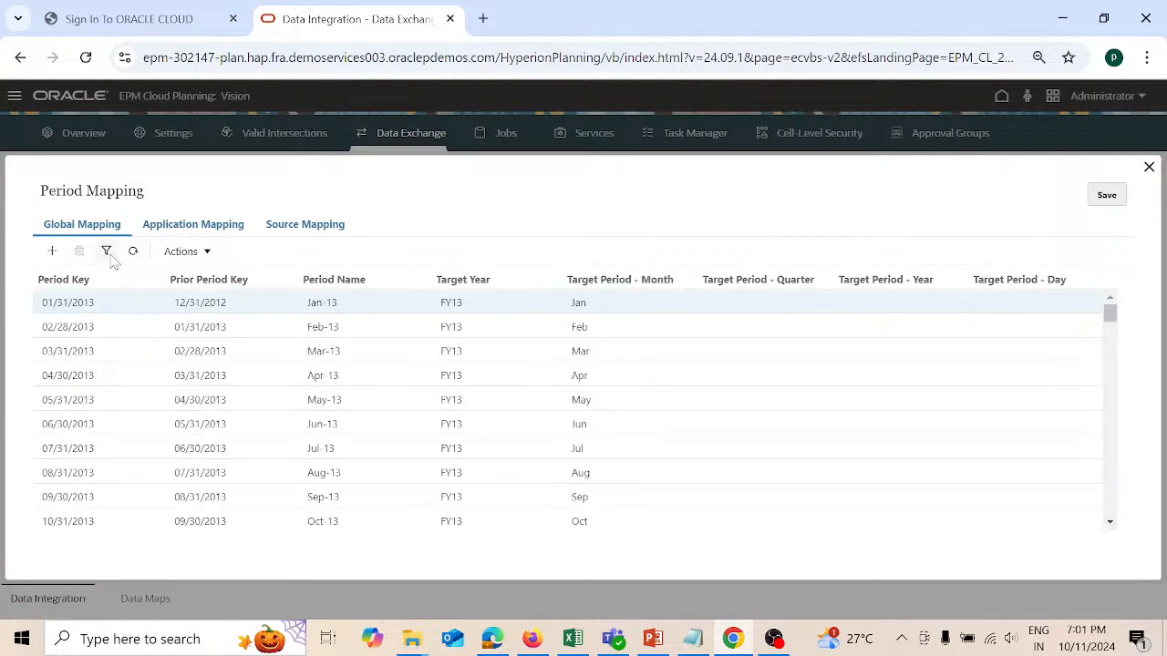
pyautogui.click(388, 292)
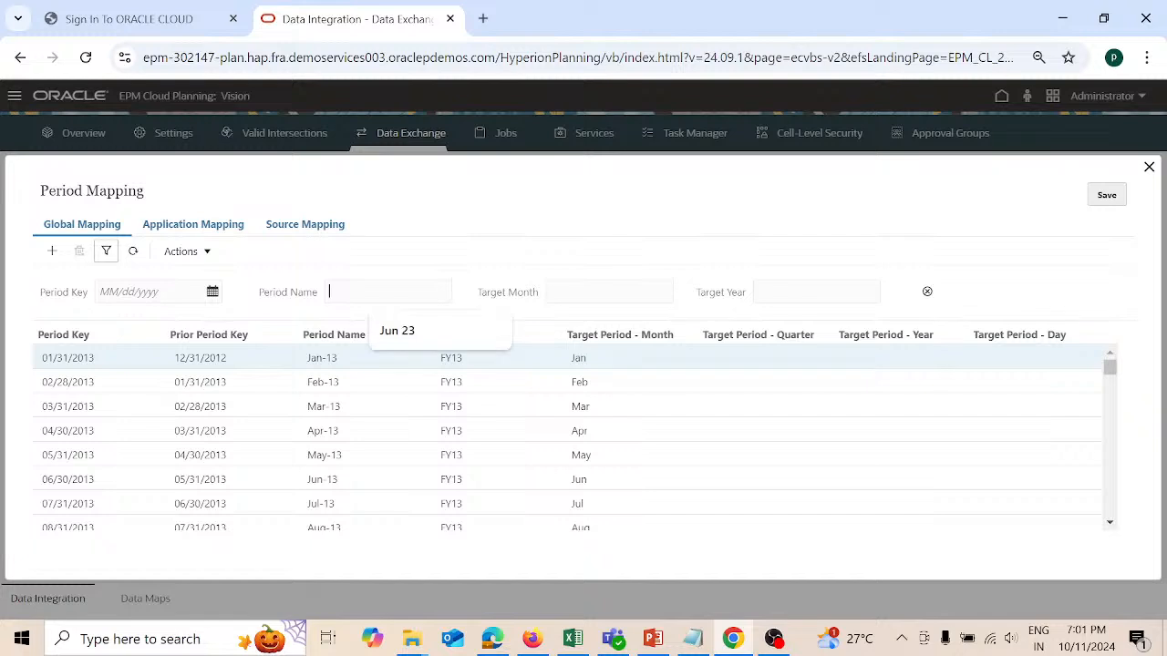
pyautogui.write('Jan')
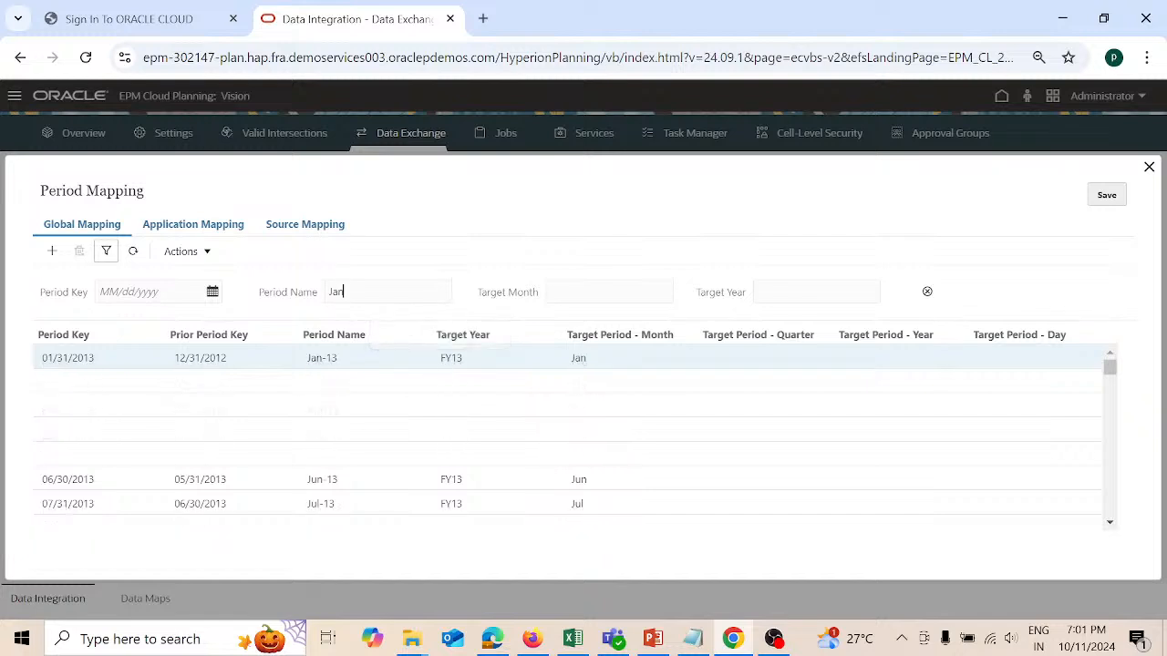
pyautogui.scroll(-2, 552, 502)
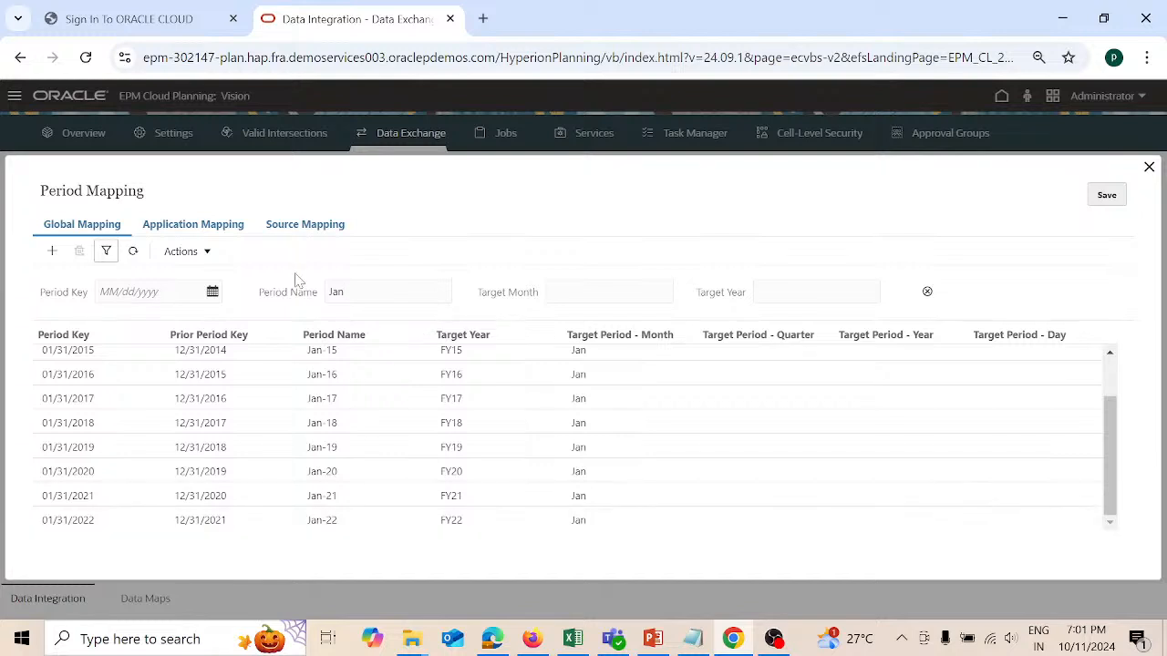
# Step: Add the Jan-22 period to the application mapping for target application Vision-Plan1, save it and close Period Mapping
pyautogui.click(210, 228)
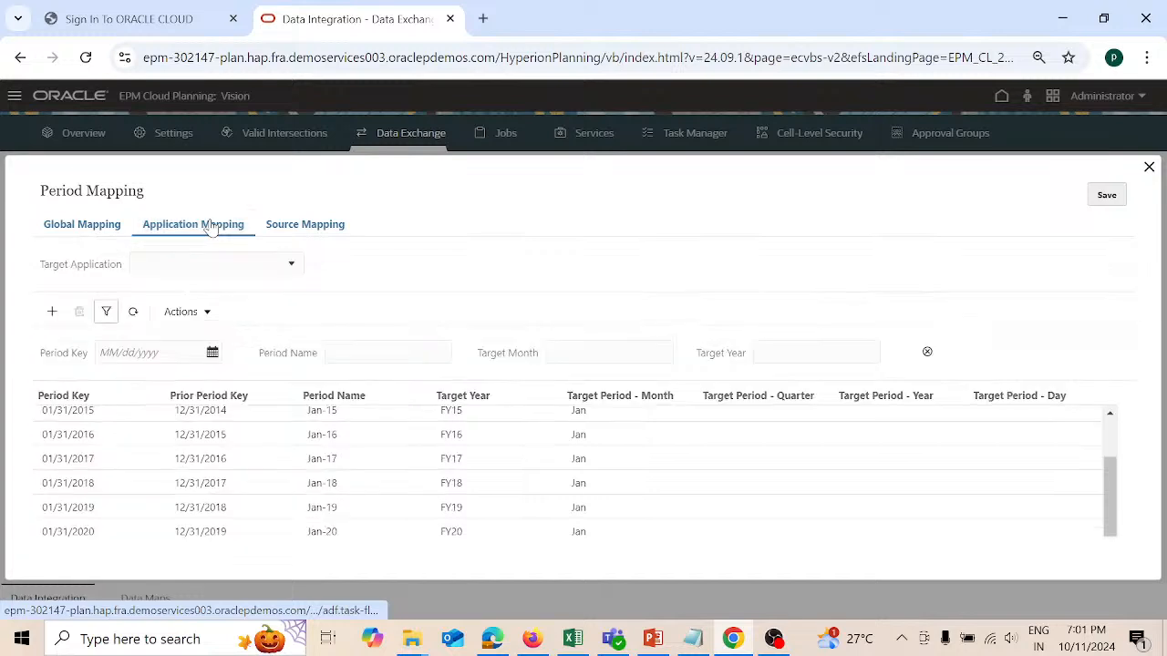
pyautogui.click(297, 267)
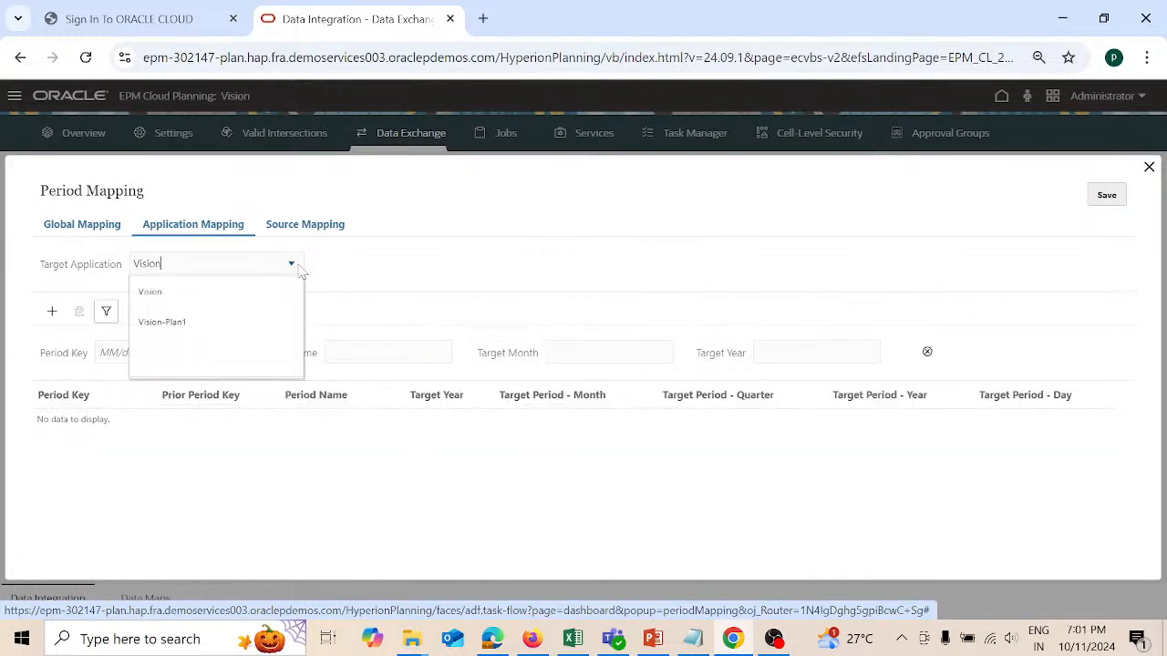
pyautogui.click(285, 326)
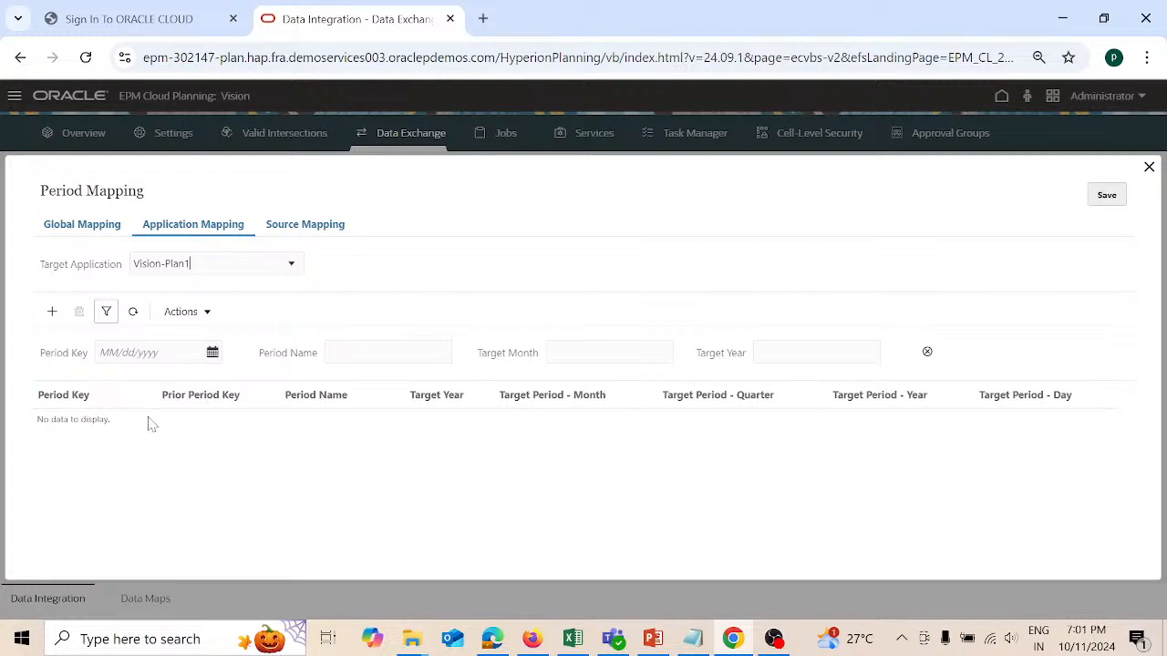
pyautogui.click(52, 313)
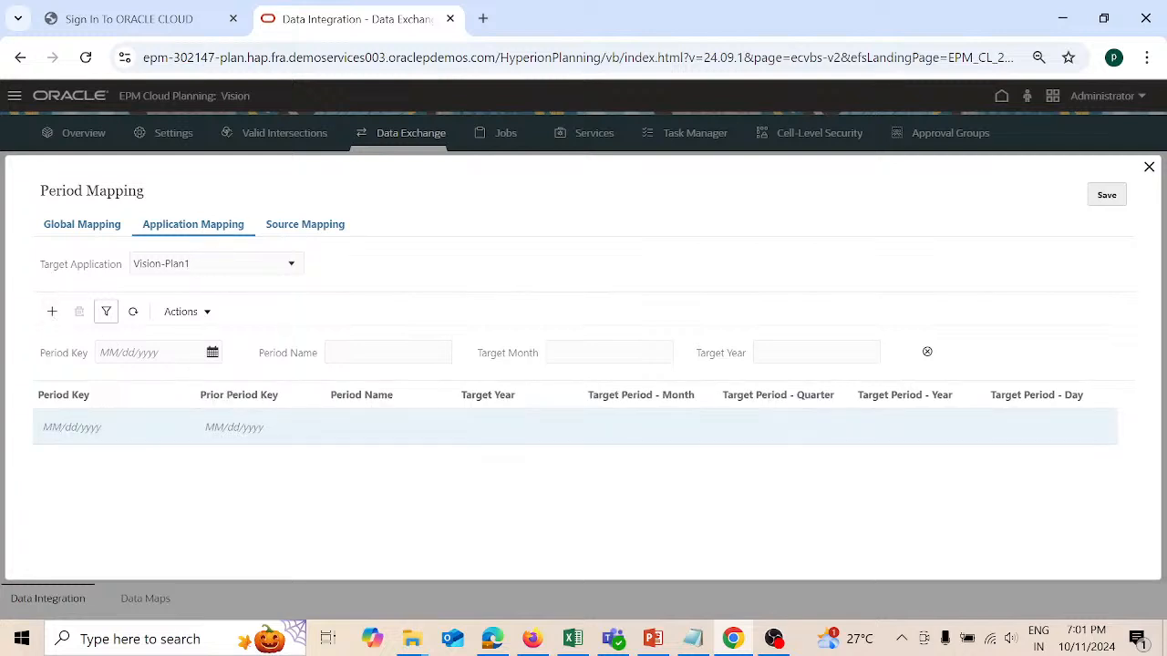
pyautogui.doubleClick(69, 429)
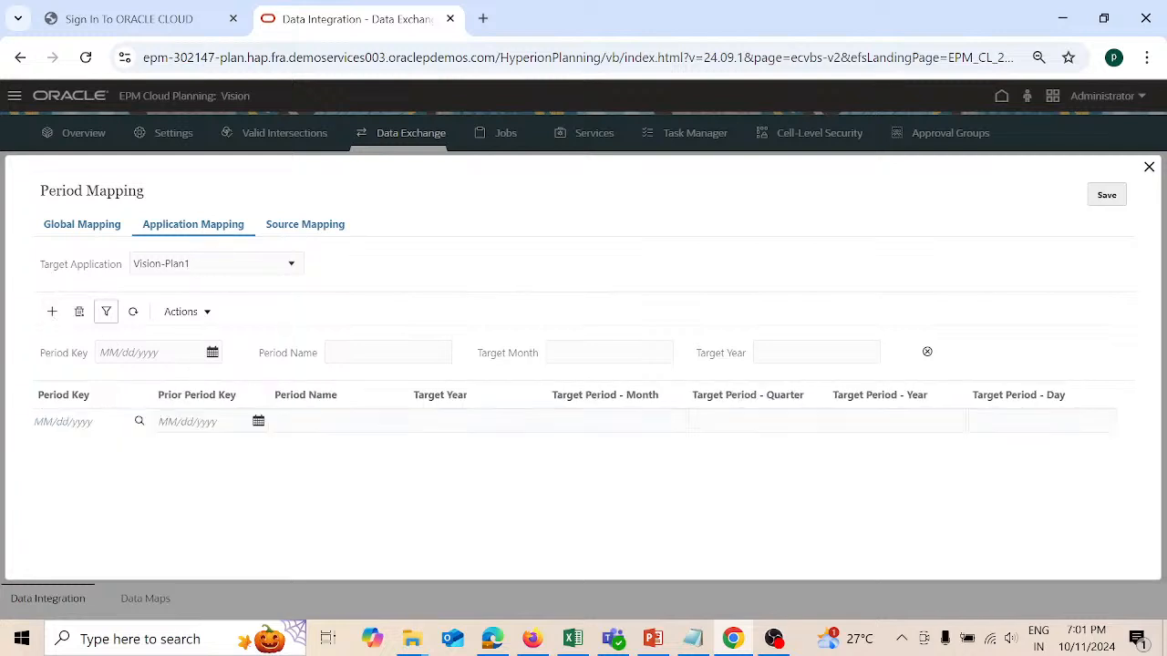
pyautogui.click(138, 421)
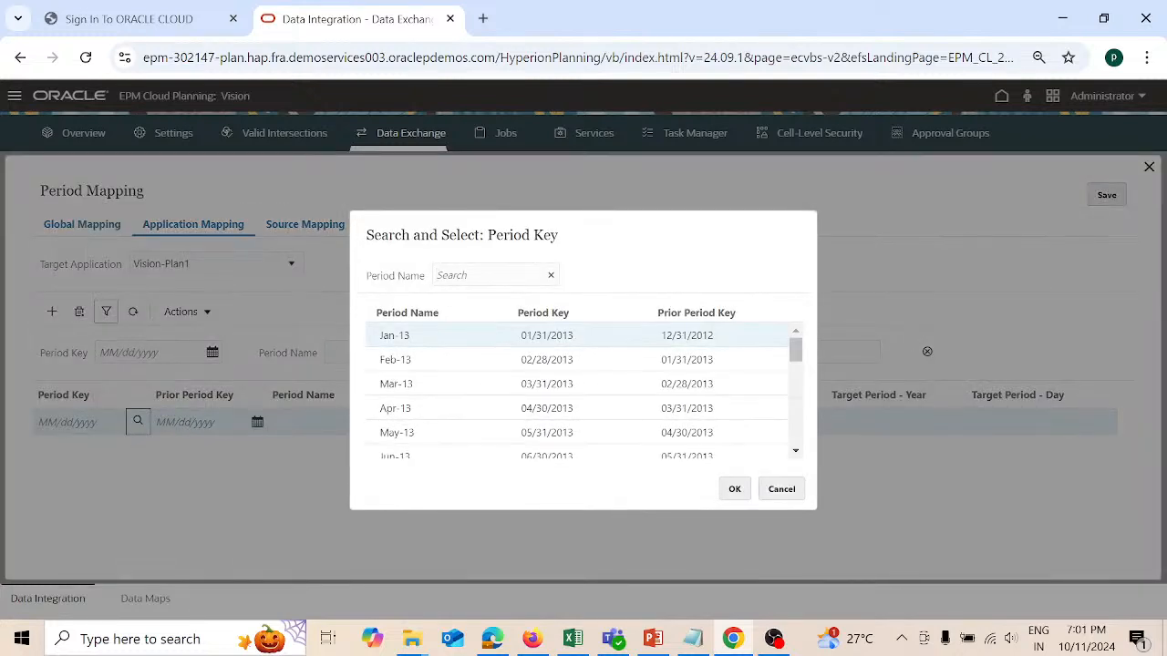
pyautogui.write('Jan-22')
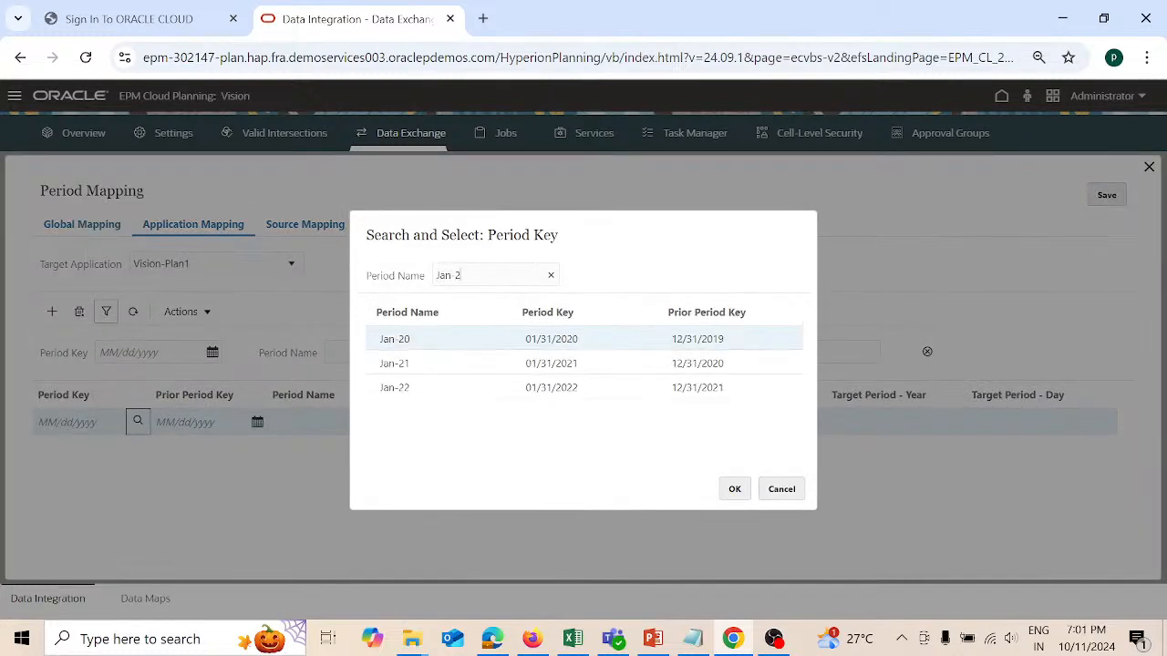
pyautogui.click(745, 491)
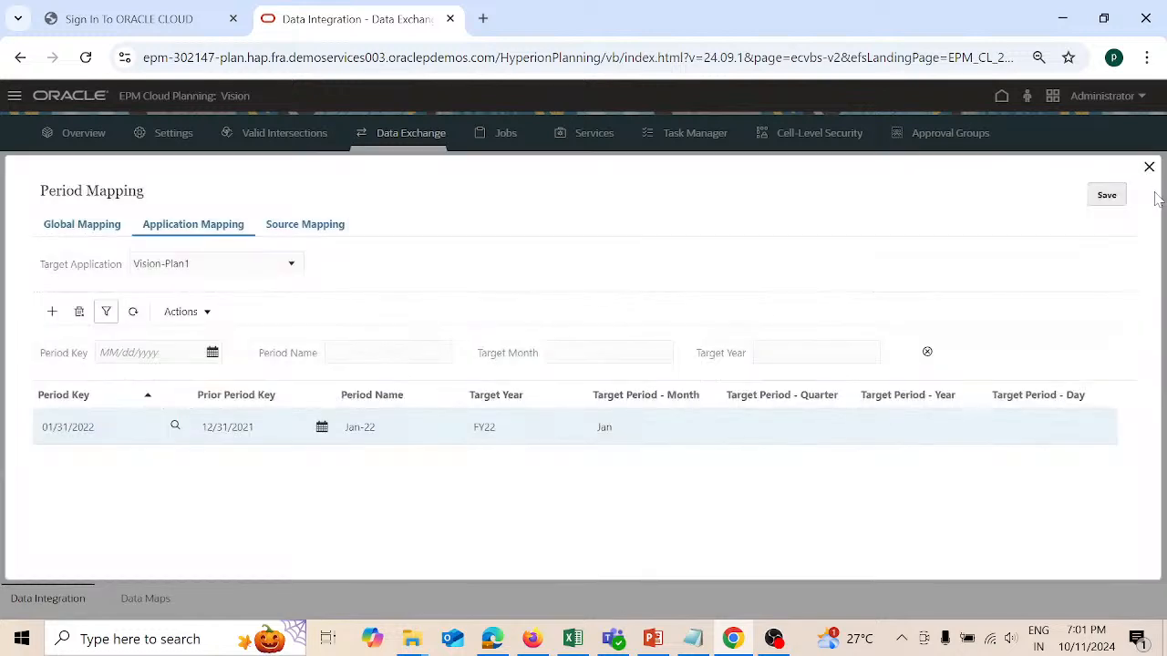
pyautogui.click(1119, 193)
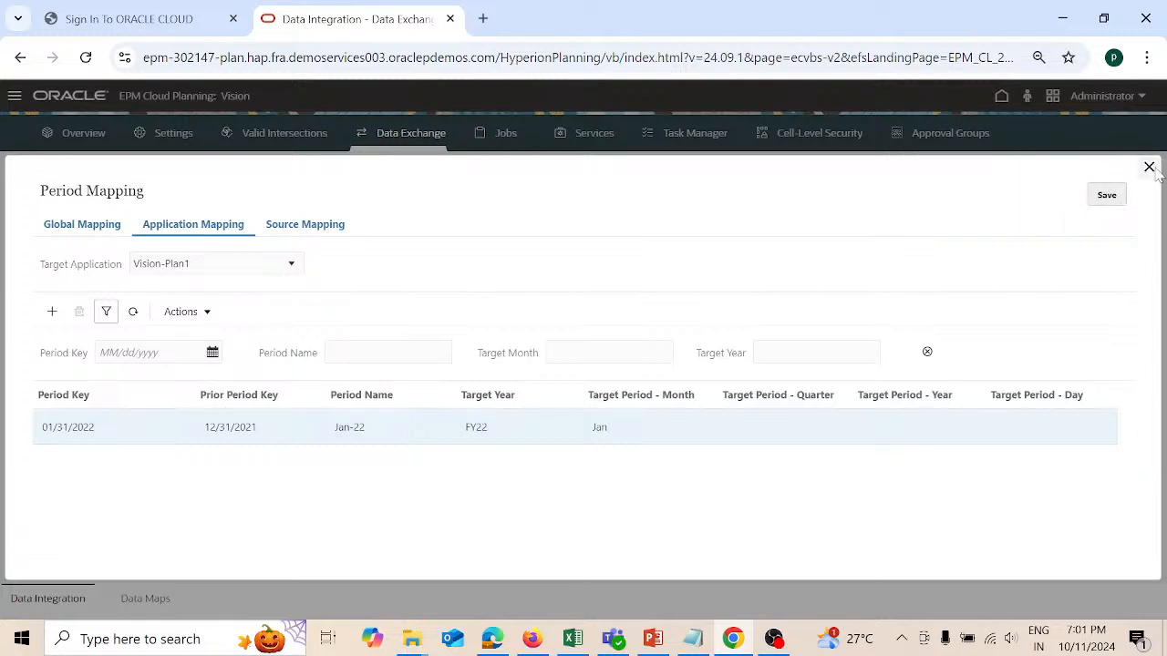
pyautogui.click(1149, 167)
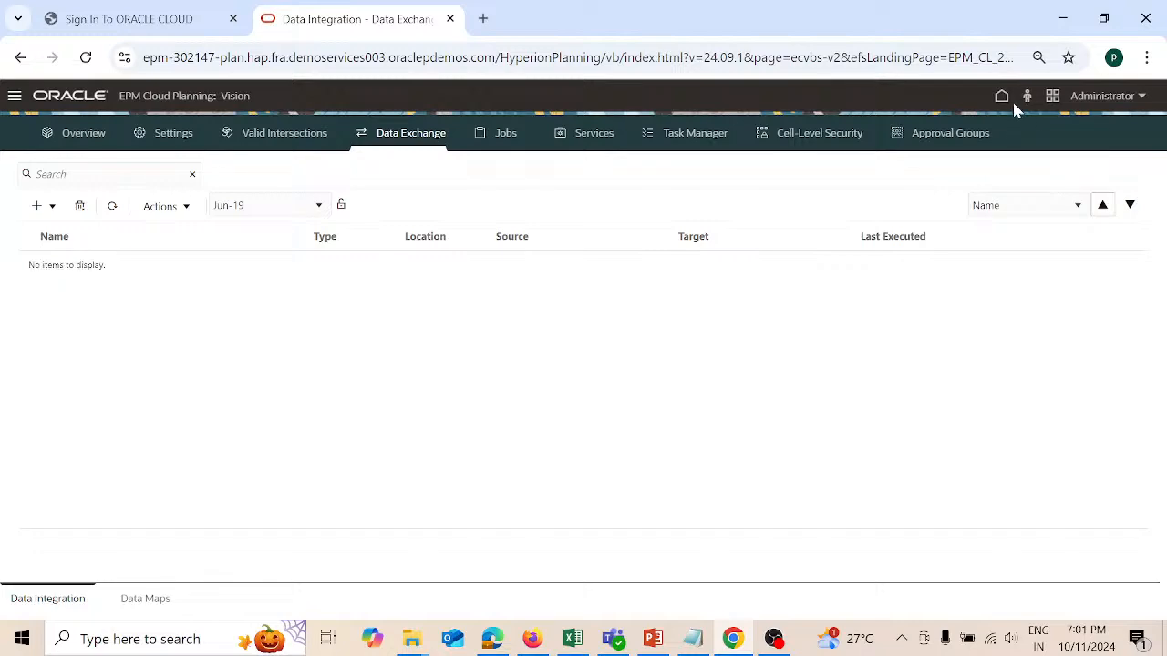
# Step: Return to the home page, launch Data Management and open its Import Format setup
pyautogui.click(1001, 98)
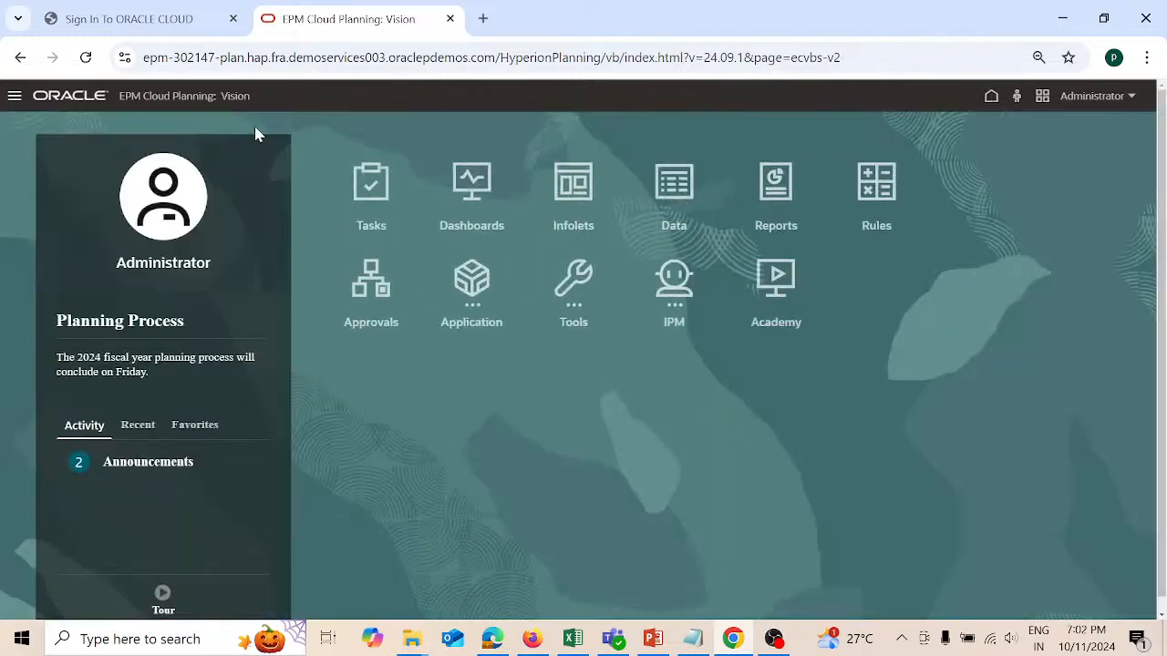
pyautogui.click(14, 98)
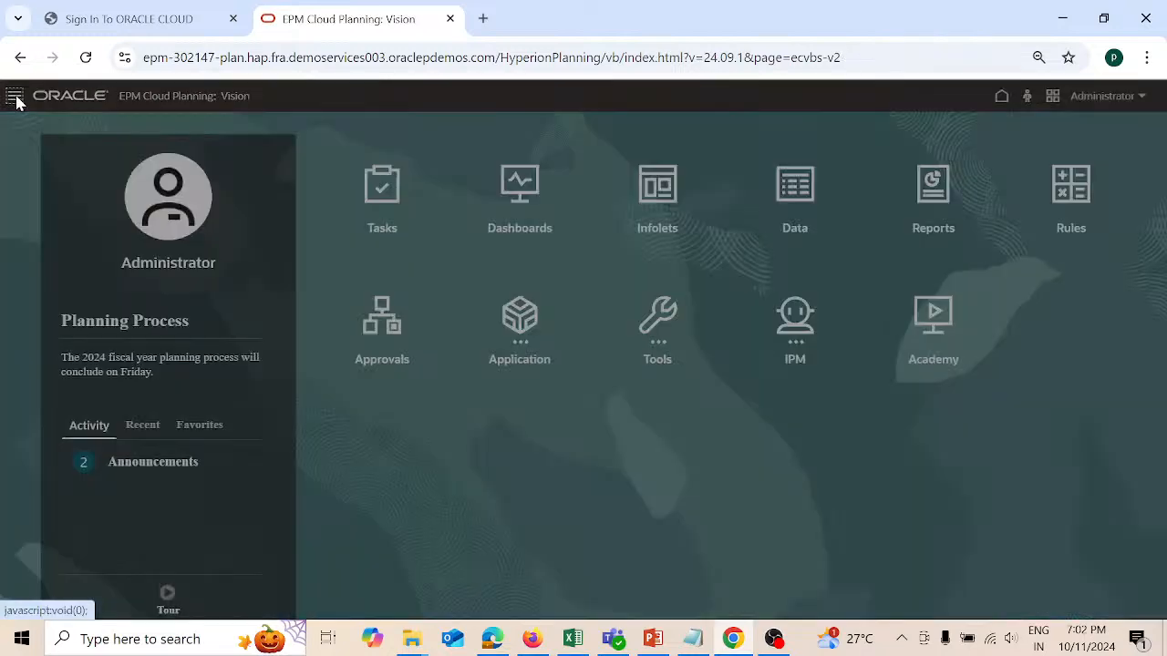
pyautogui.click(734, 421)
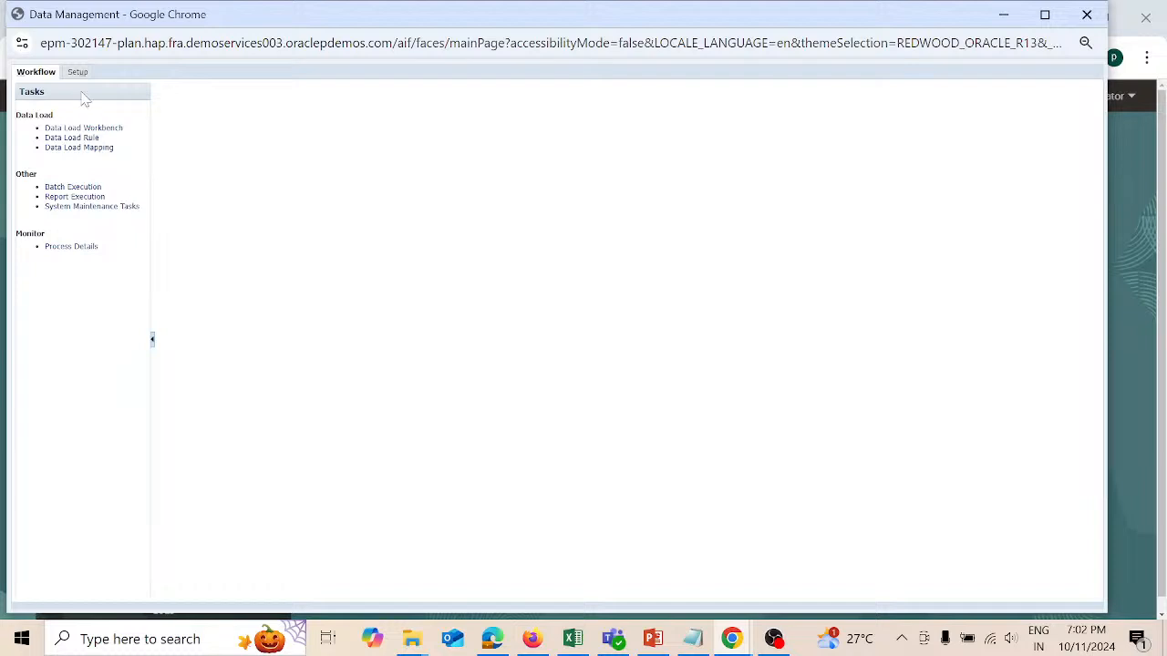
pyautogui.click(78, 73)
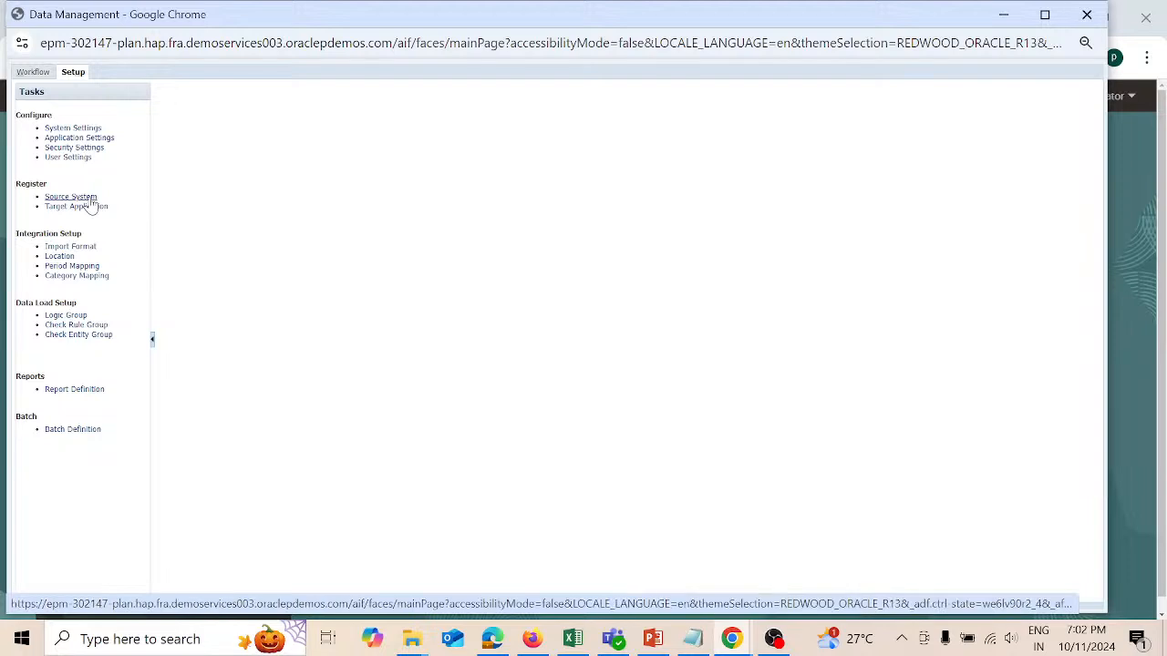
pyautogui.click(83, 246)
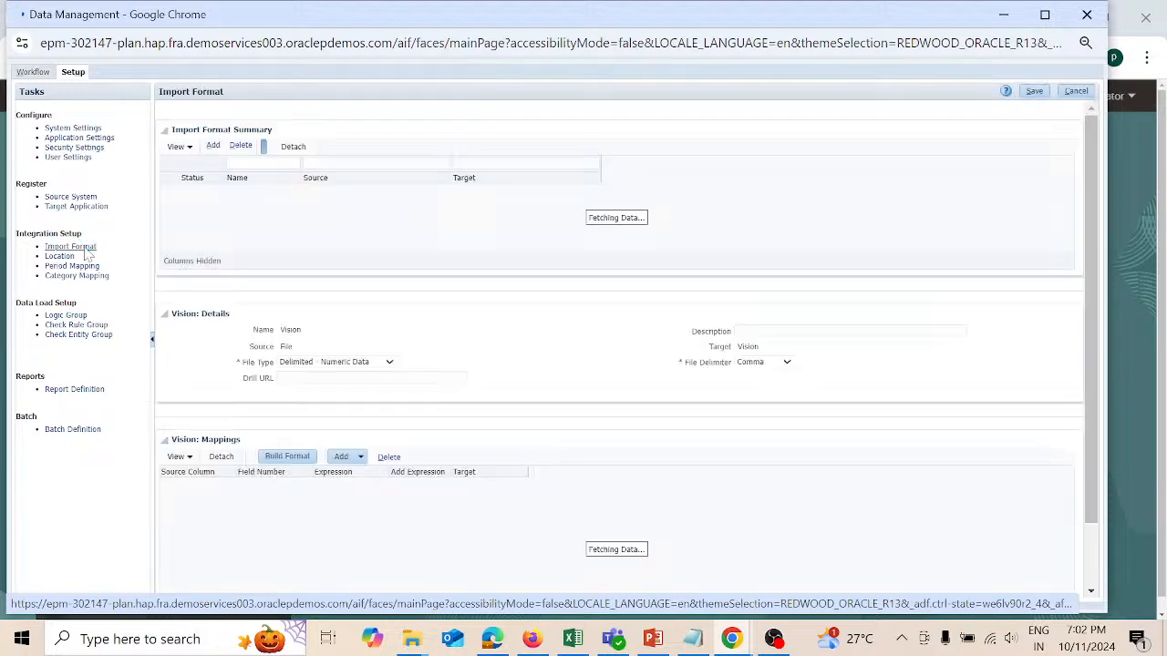
# Step: Create and save an import format named OverheadJan with file type Delimited - Numeric Data and target Vision-Plan1
pyautogui.click(221, 146)
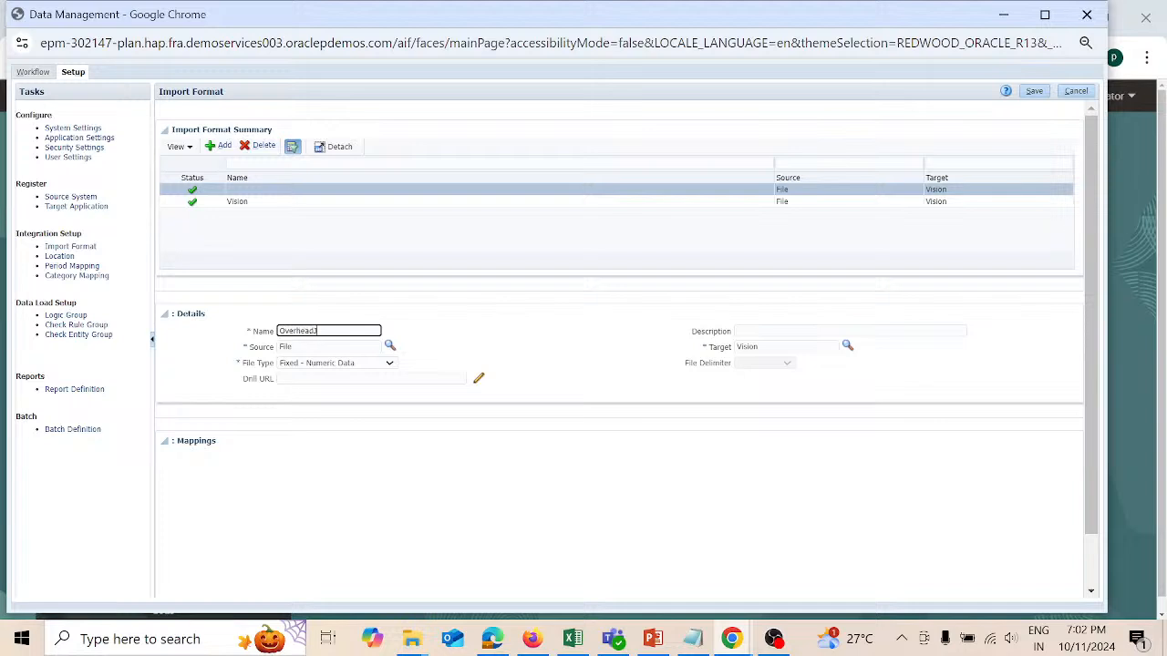
pyautogui.click(390, 365)
pyautogui.click(380, 402)
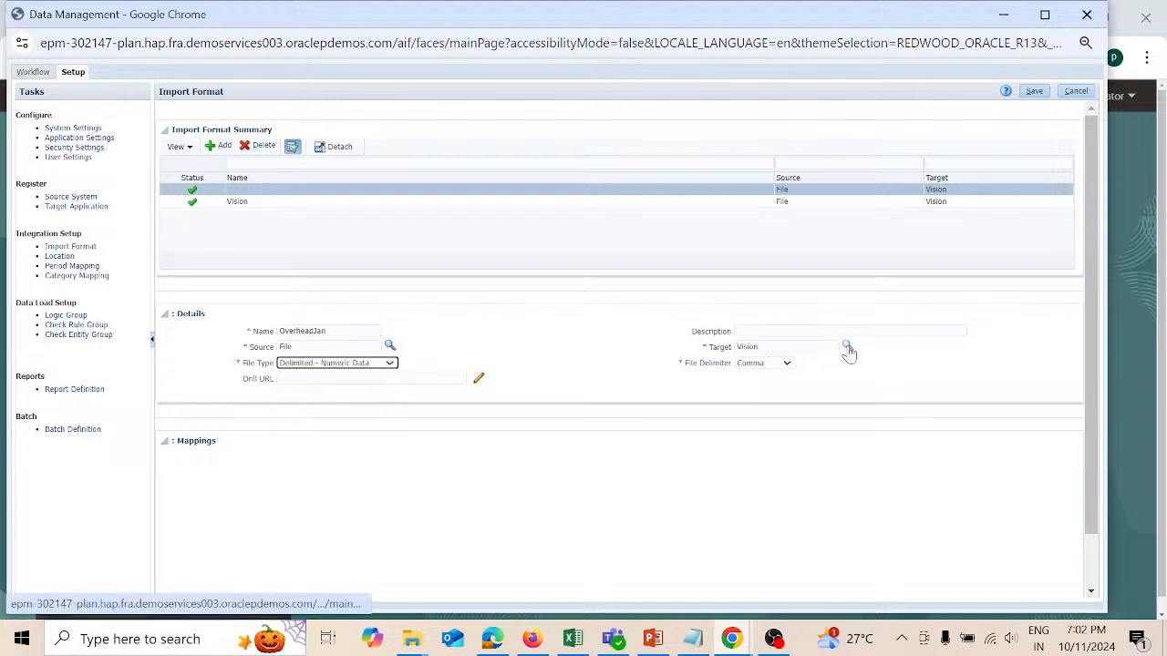
pyautogui.click(847, 347)
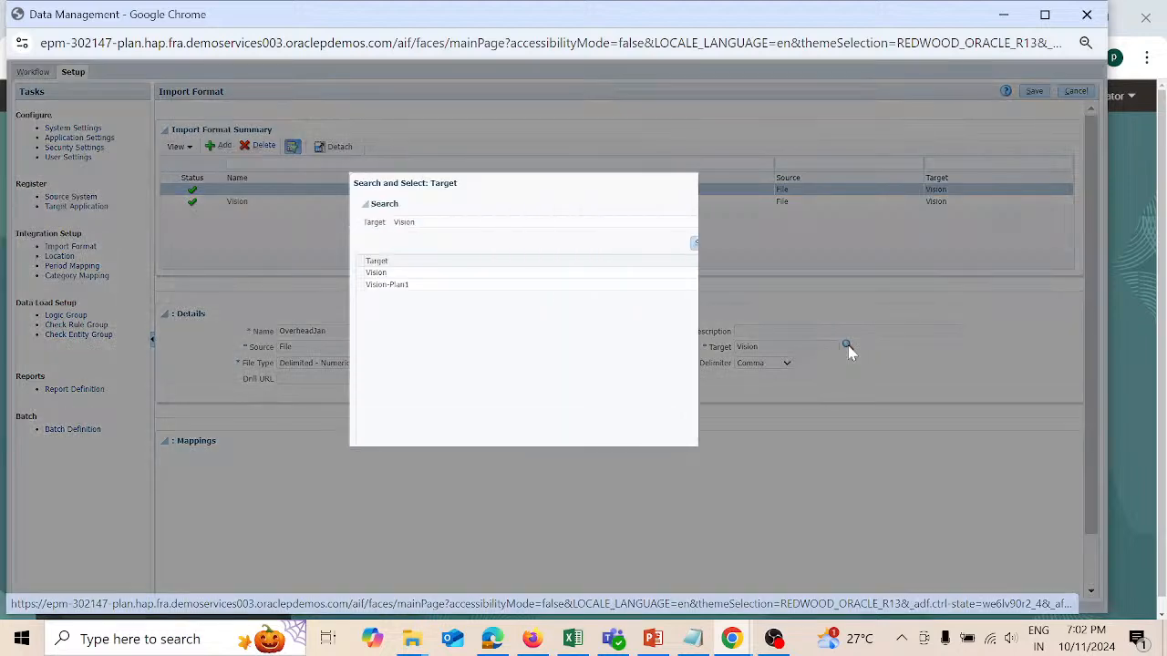
pyautogui.click(735, 286)
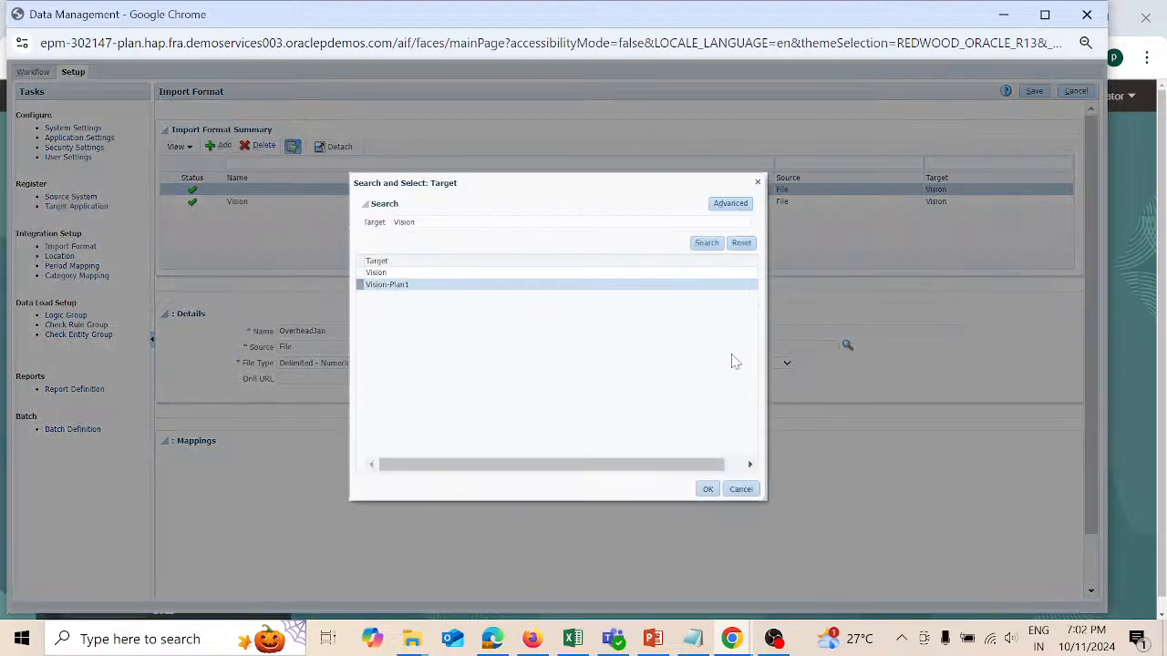
pyautogui.click(709, 489)
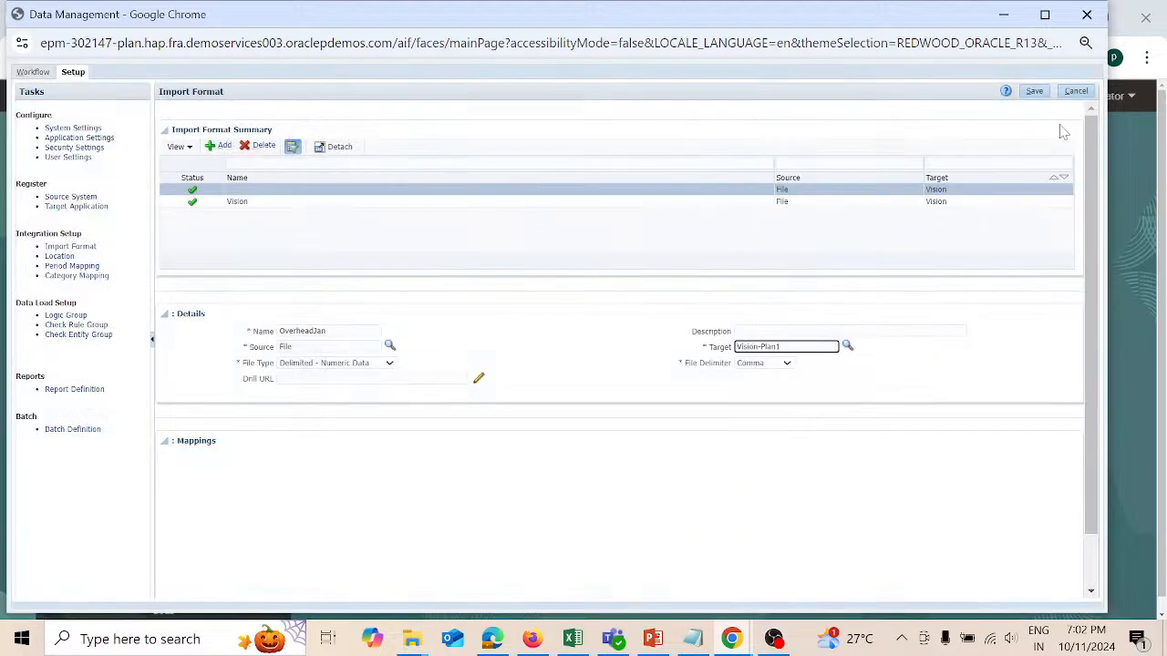
pyautogui.click(1041, 93)
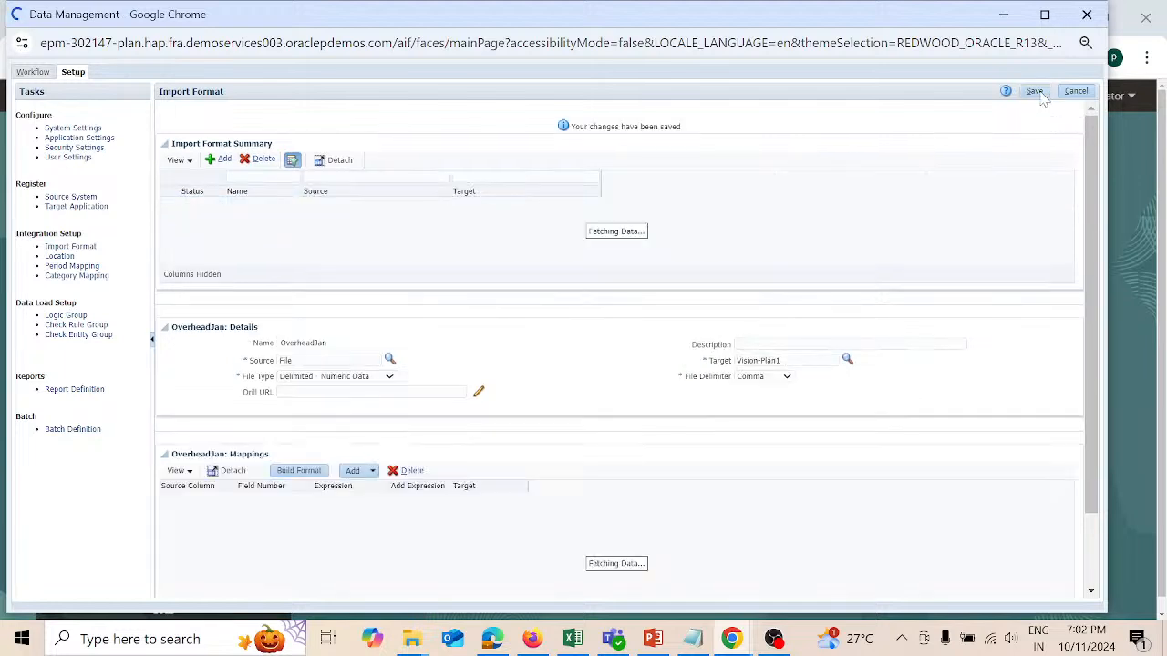
# Step: In the OverheadJan mappings, map source column Account to field number 1 and Amount to field number 3
pyautogui.click(197, 500)
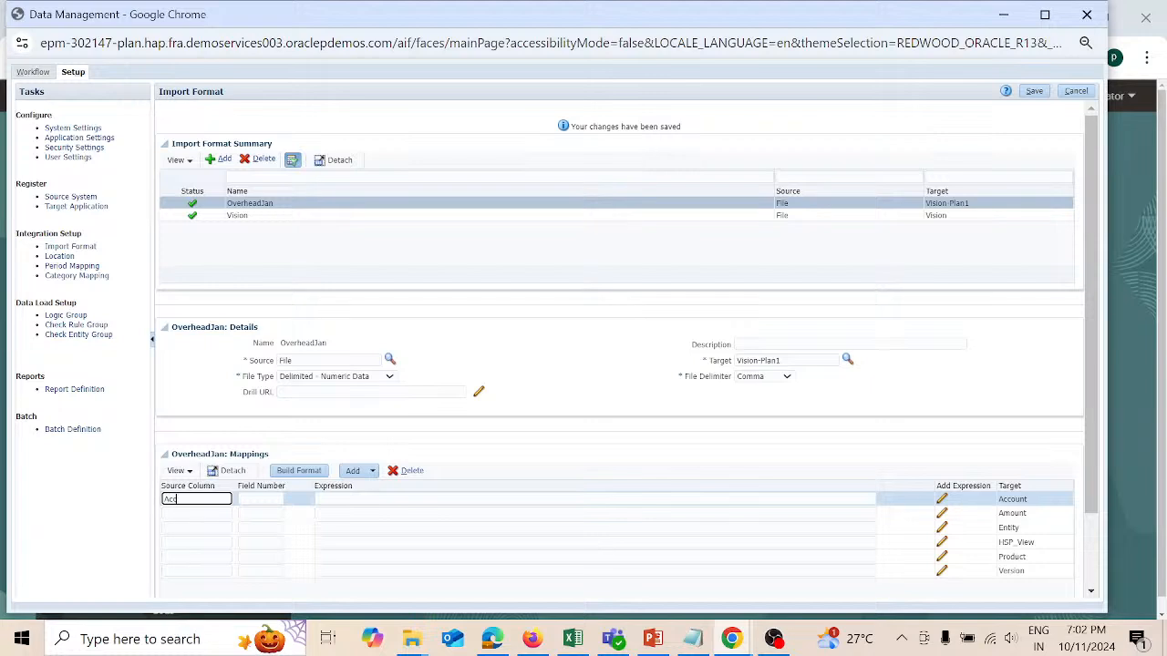
pyautogui.write('Account')
pyautogui.press('Tab')
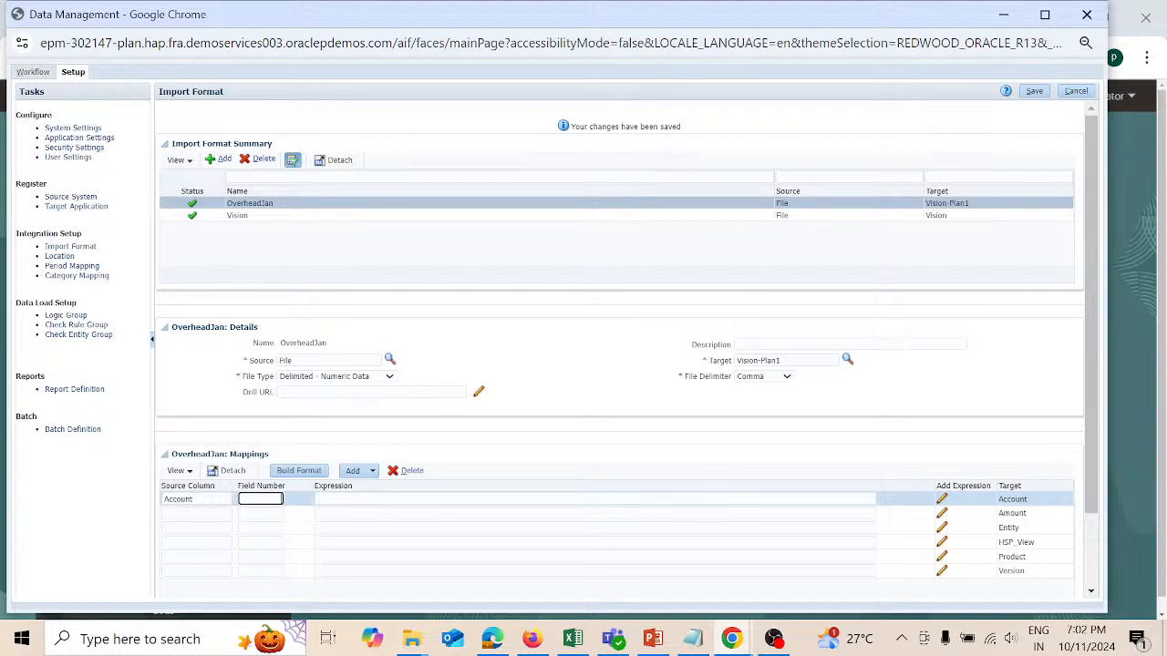
pyautogui.press('Tab')
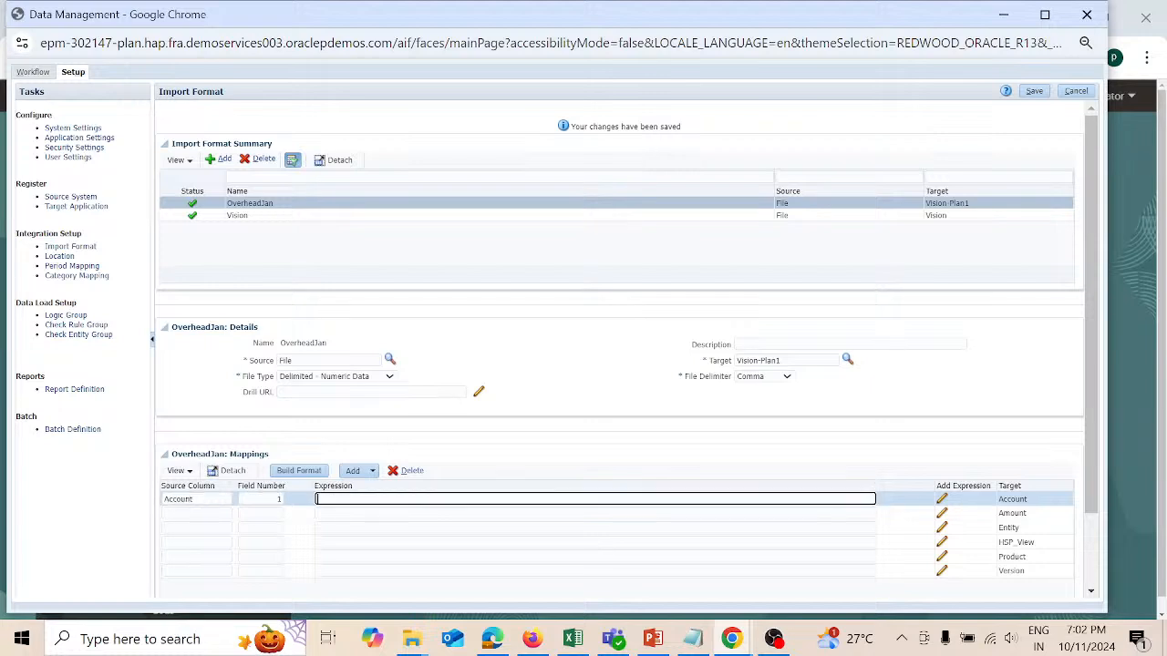
pyautogui.click(197, 513)
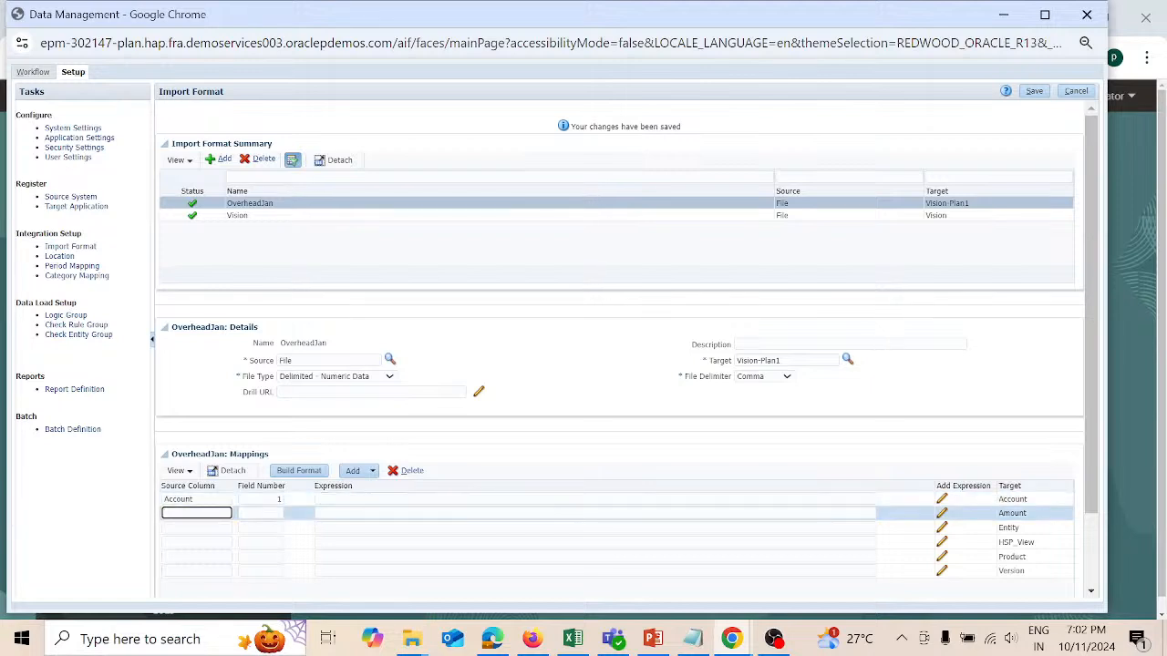
pyautogui.press('Tab')
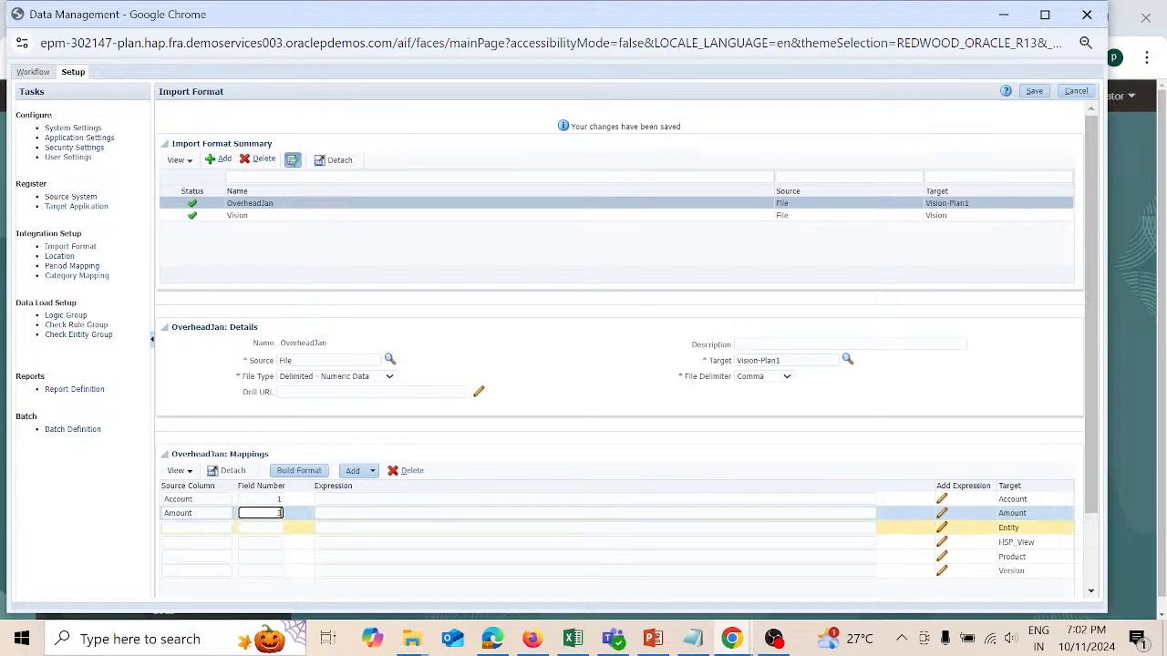
# Step: Map source column Entity to field number 2 in the OverheadJan mappings and save the import format
pyautogui.click(199, 528)
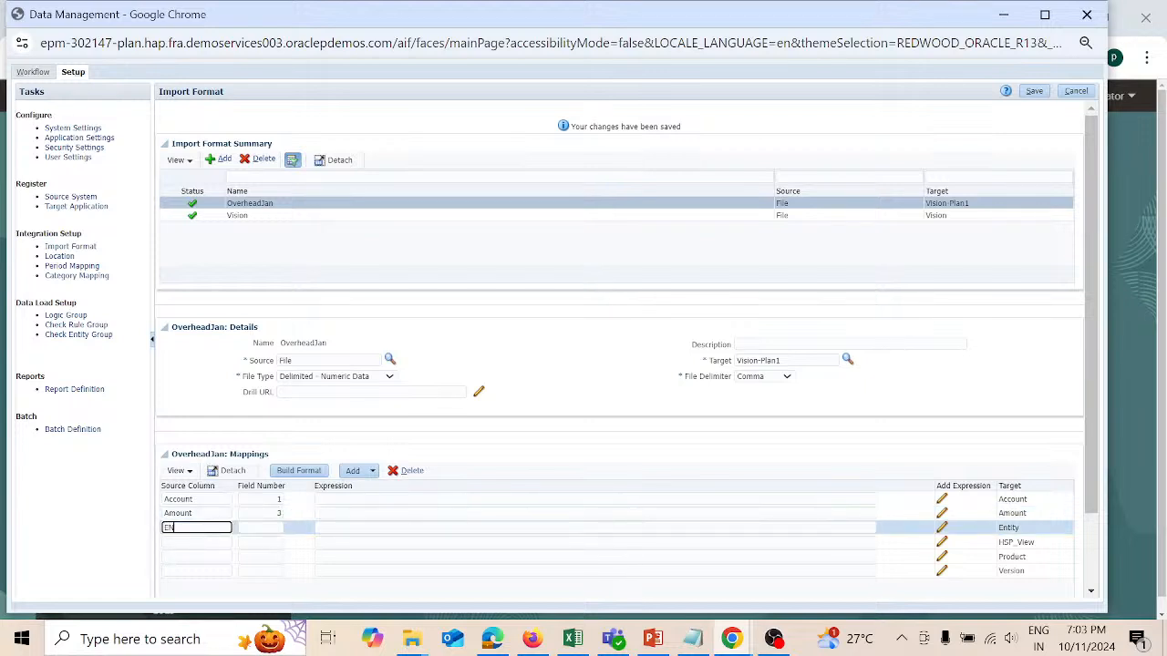
pyautogui.press('Tab')
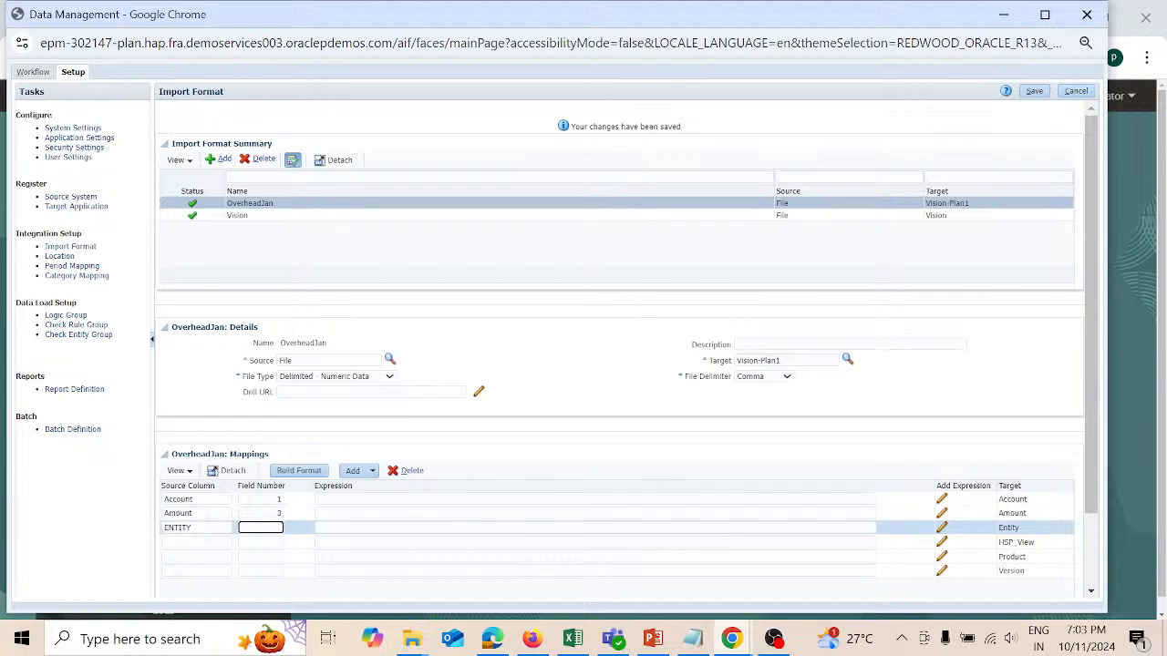
pyautogui.hotkey('shift', 'Tab')
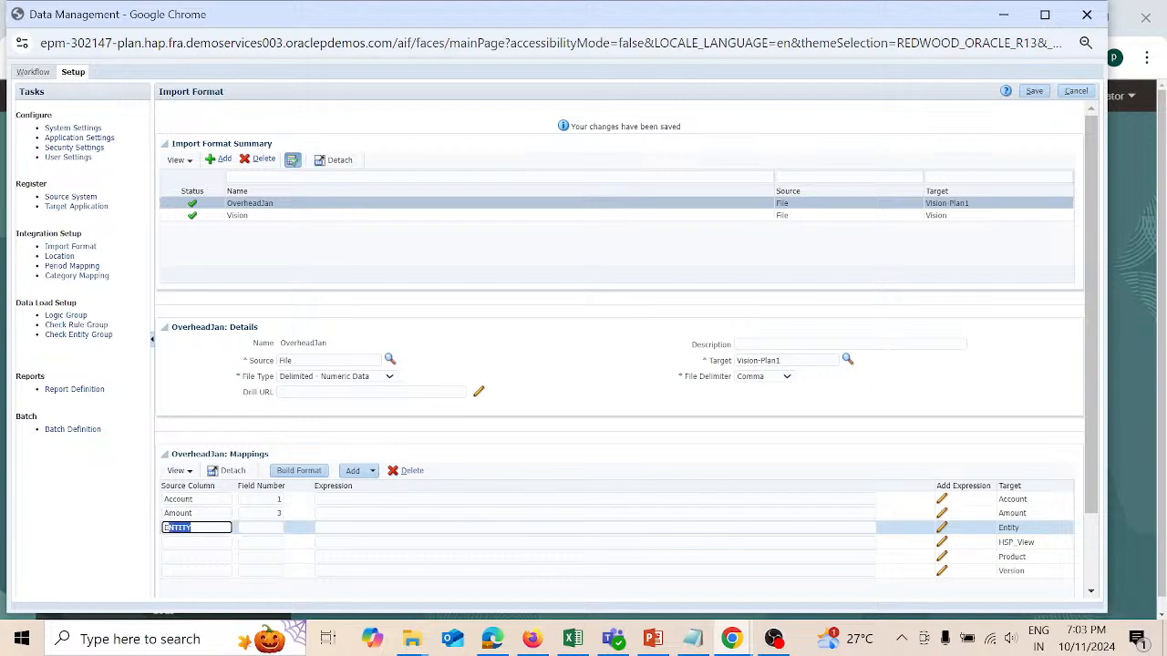
pyautogui.write('E')
pyautogui.write('ntity')
pyautogui.press('Tab')
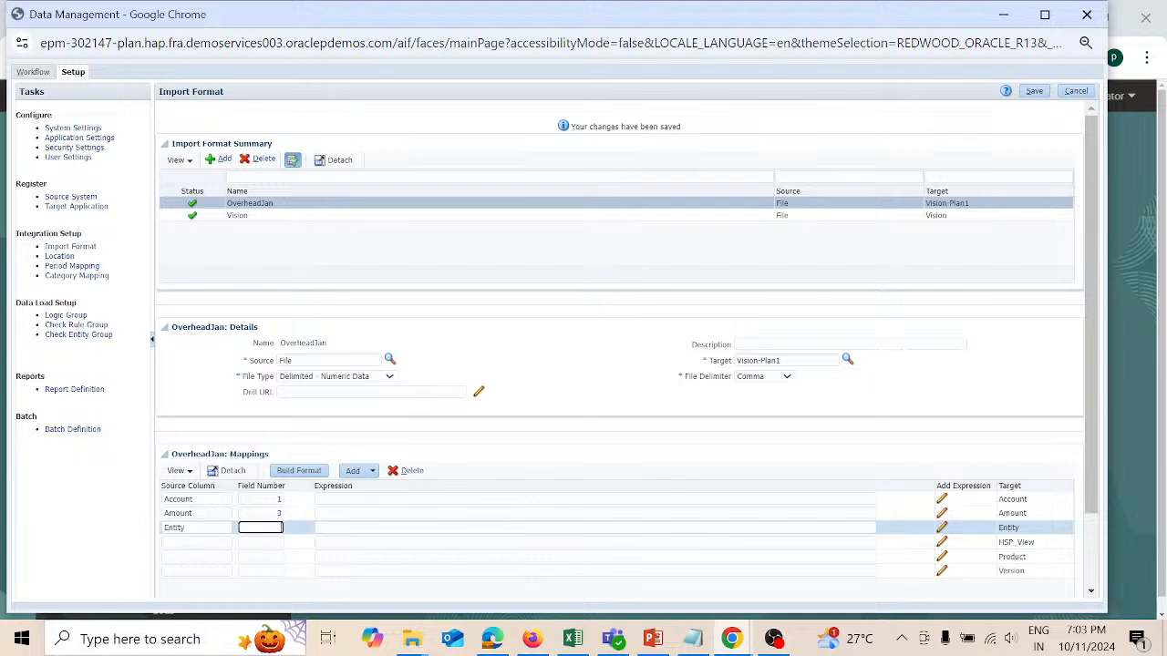
pyautogui.write('2')
pyautogui.press('Tab')
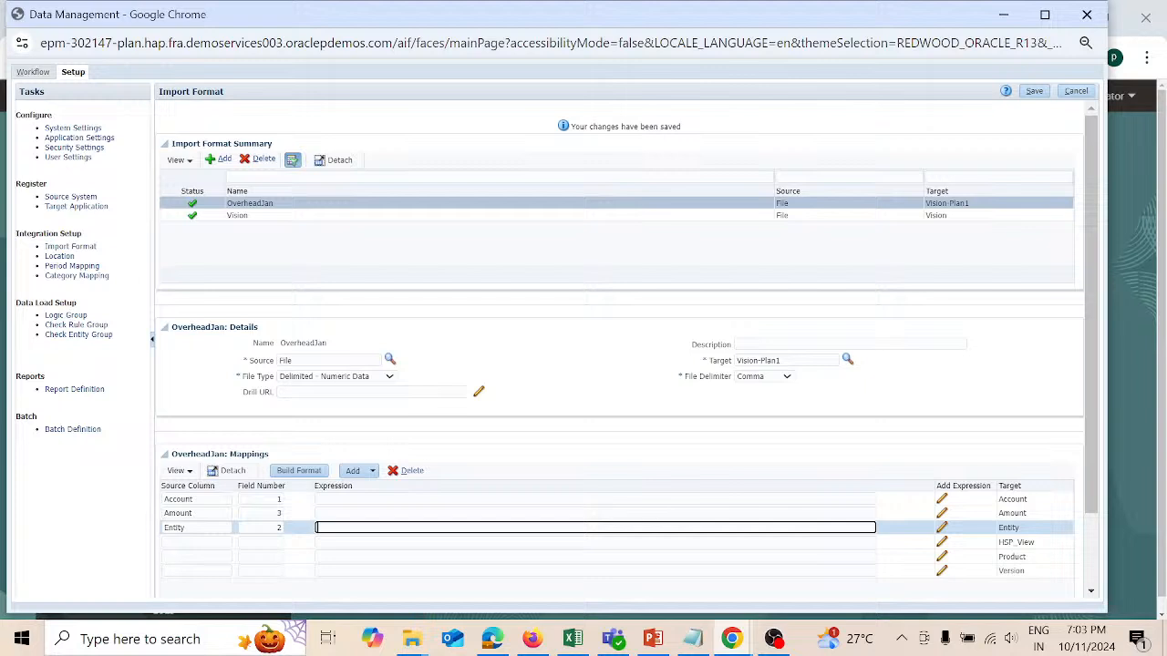
pyautogui.click(1036, 95)
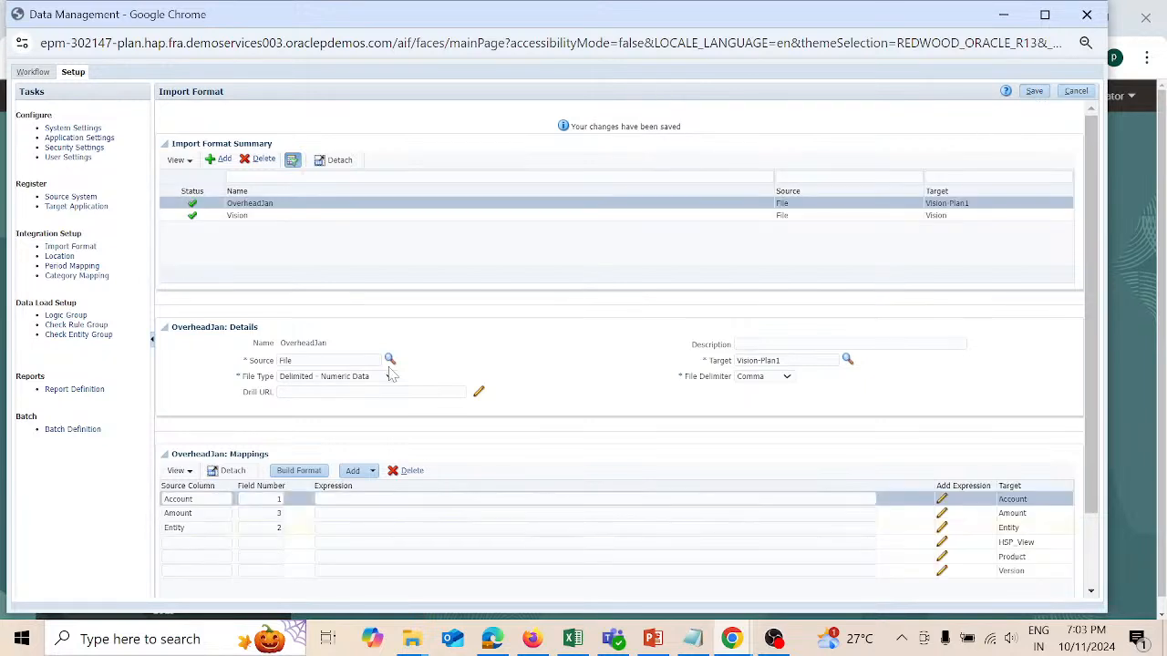
# Step: Map source column HSP_View to field number 2 with the expression BaseData
pyautogui.click(197, 542)
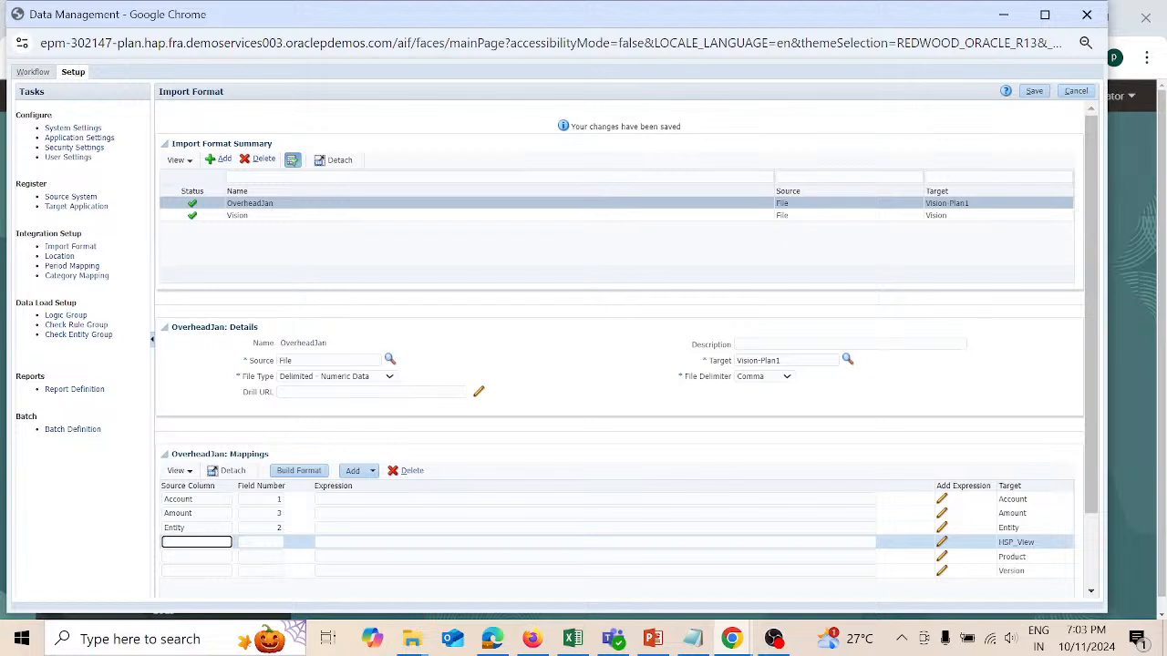
pyautogui.write('HSP_View')
pyautogui.press('Tab')
pyautogui.write('4')
pyautogui.press('Tab')
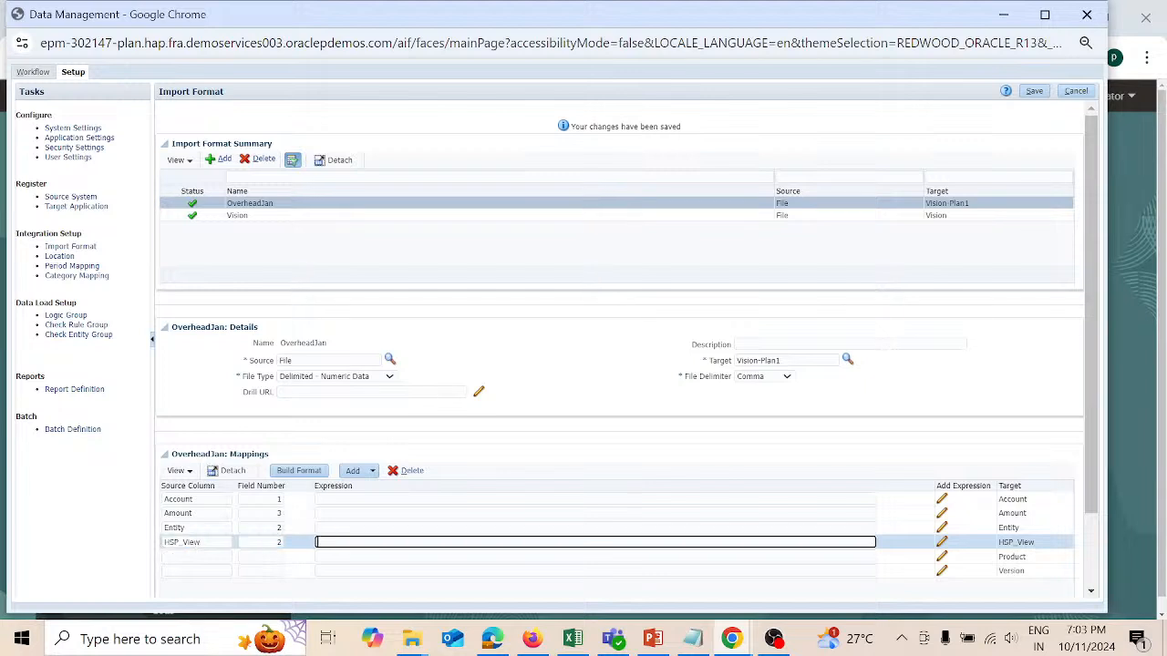
pyautogui.write('BaseData')
pyautogui.press('Tab')
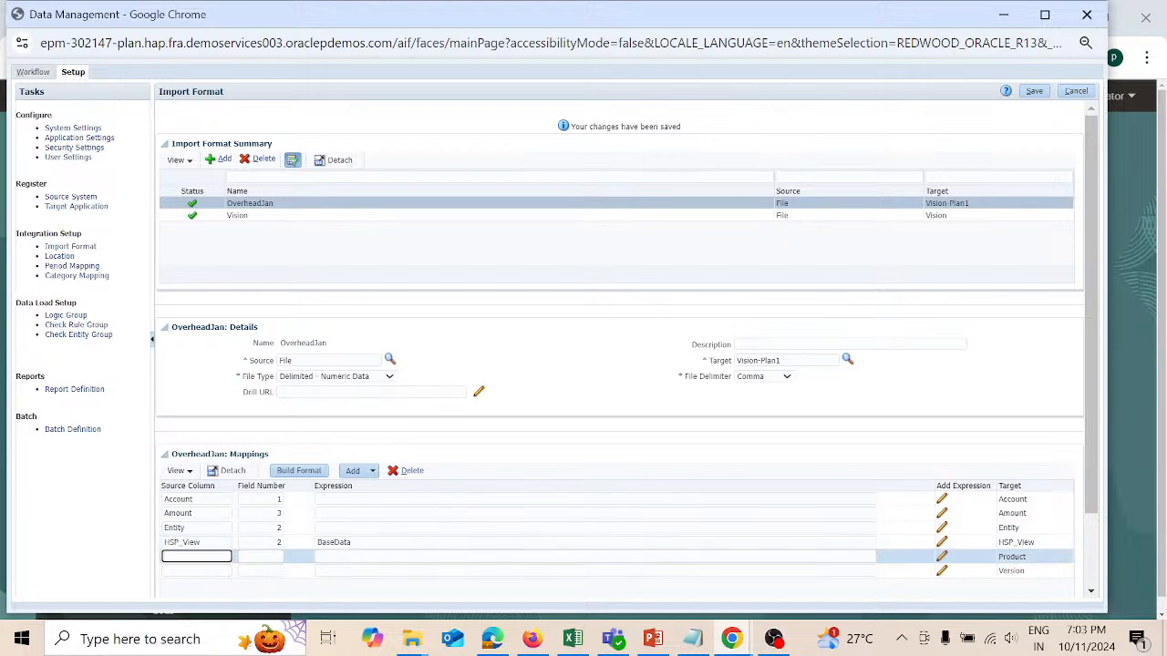
# Step: Map source column Product to field number 2 with the expression P_000
pyautogui.write('Product')
pyautogui.press('Tab')
pyautogui.write('2')
pyautogui.press('Tab')
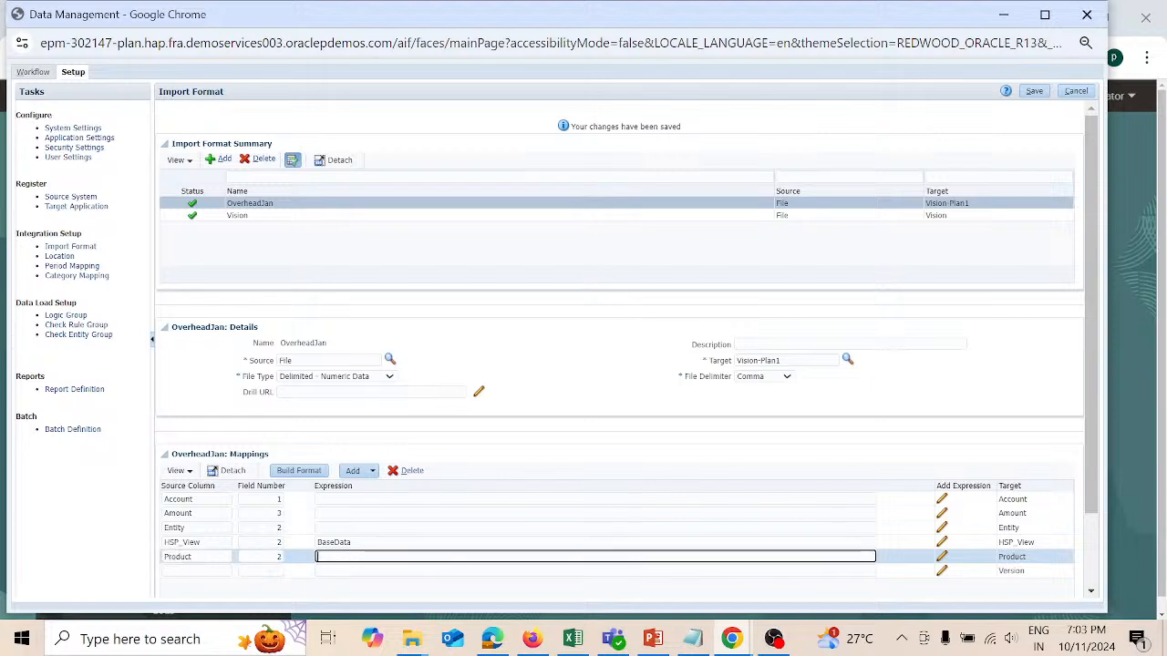
pyautogui.write('P_000')
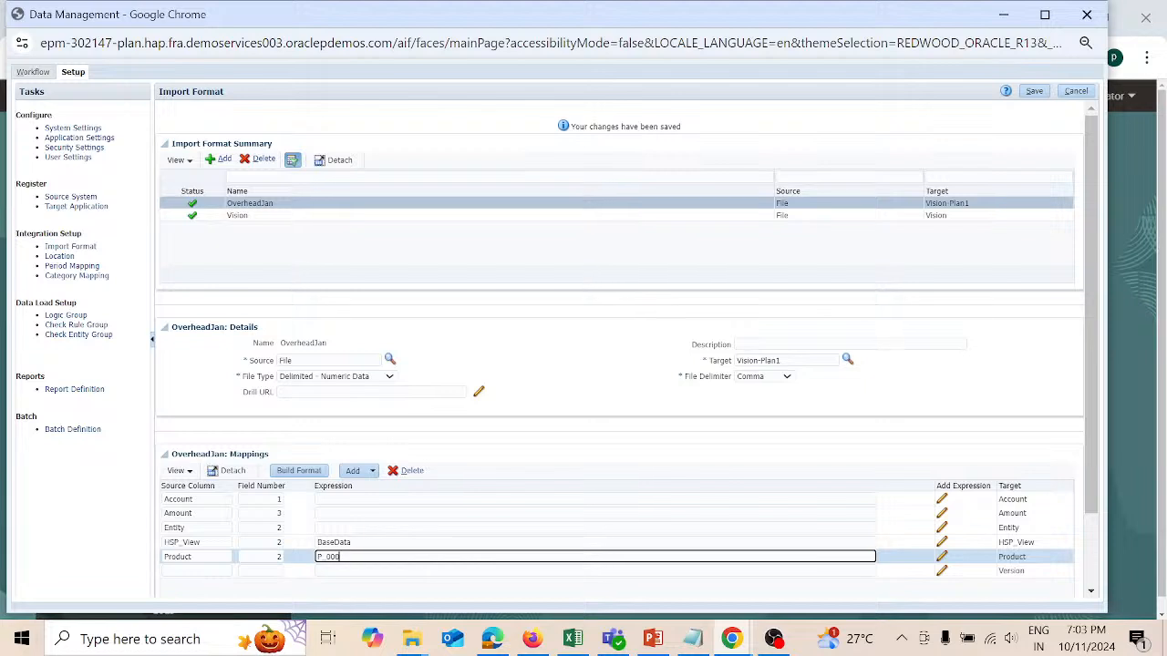
# Step: Map source column Version to field number 2 with the expression Working, and save the OverheadJan import format
pyautogui.click(196, 572)
pyautogui.write('Ver')
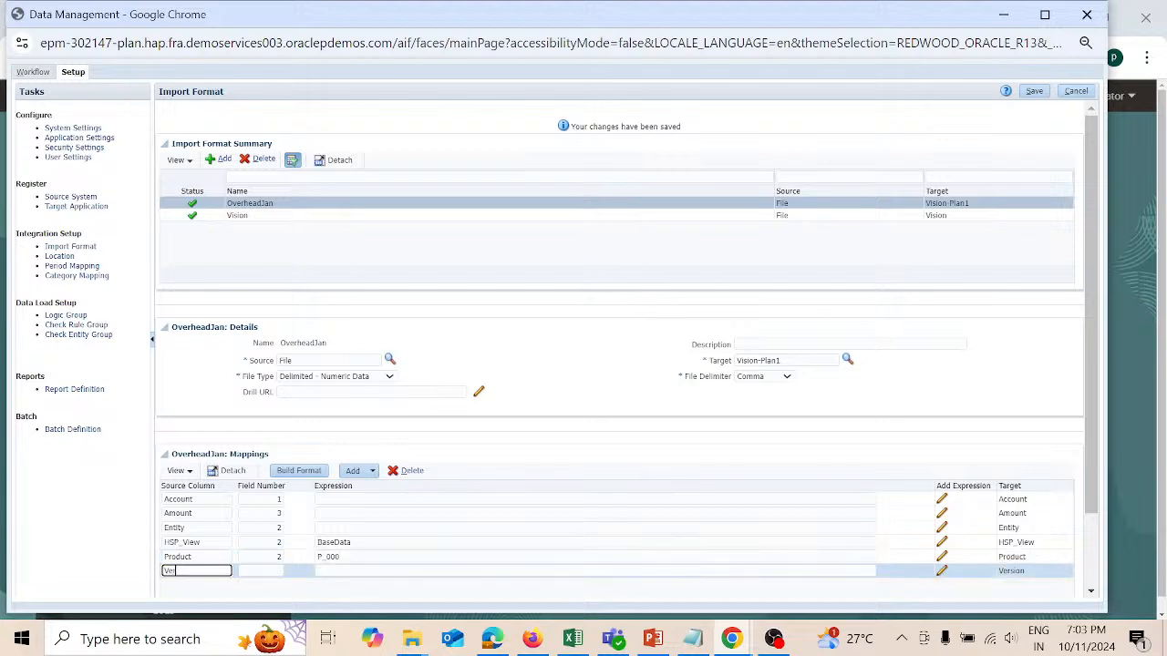
pyautogui.write('sion')
pyautogui.press('Tab')
pyautogui.write('2')
pyautogui.press('Tab')
pyautogui.write('V')
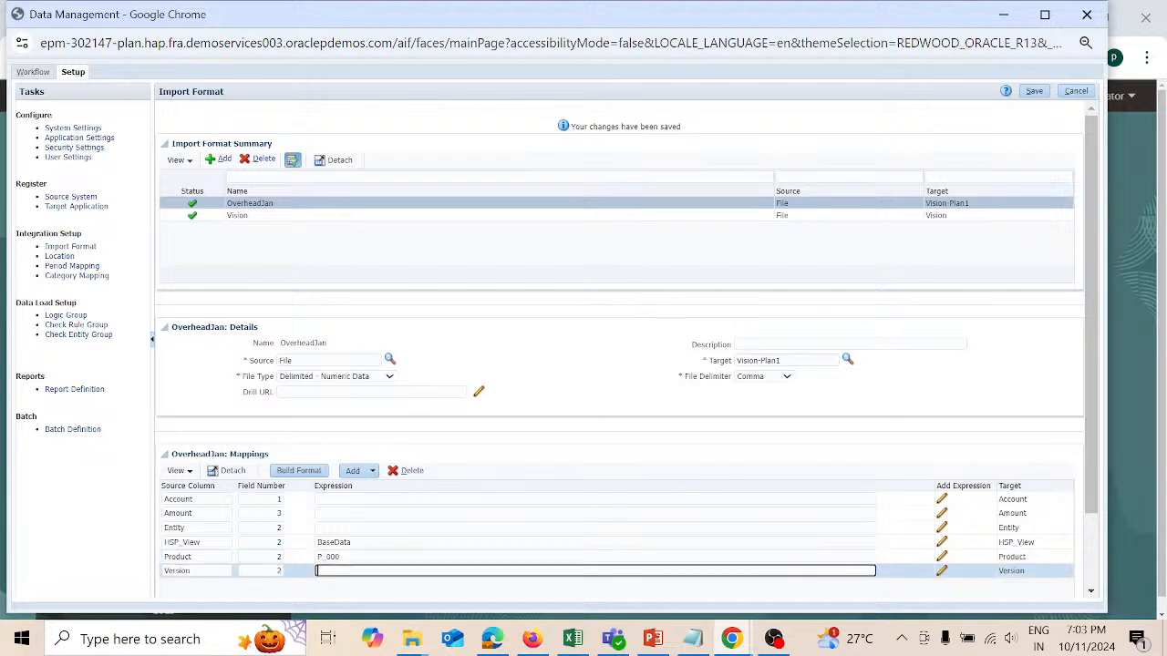
pyautogui.write('orking')
pyautogui.click(1035, 94)
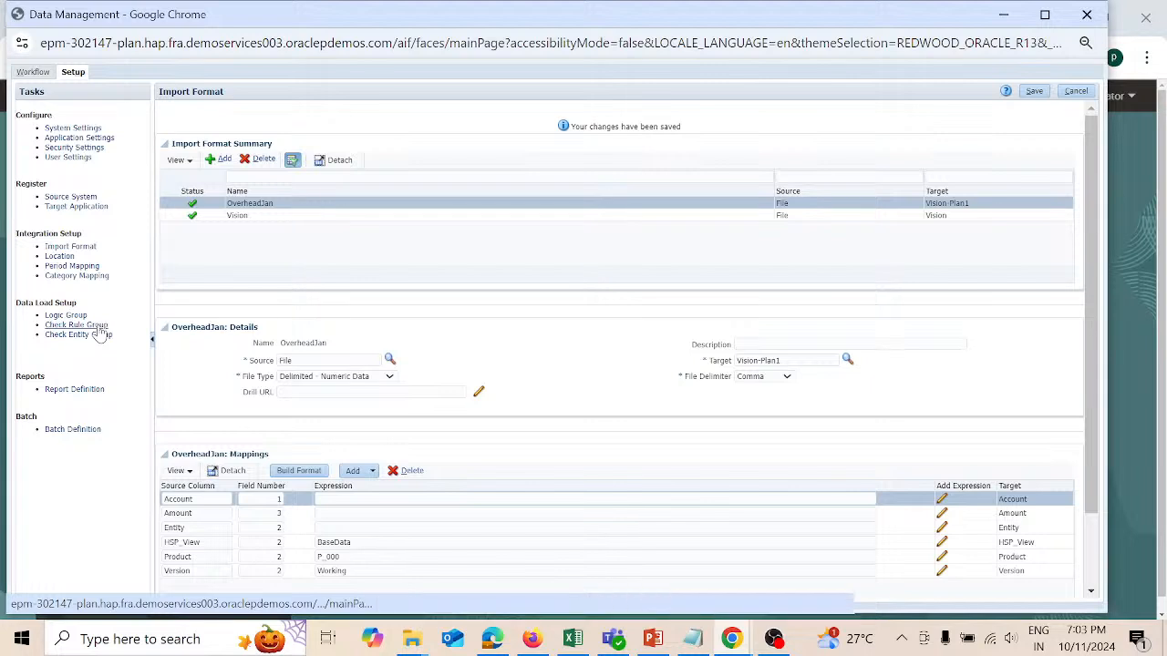
# Step: In the Location setup, add a location named OverheadJan for target application Vision-Plan1
pyautogui.click(66, 257)
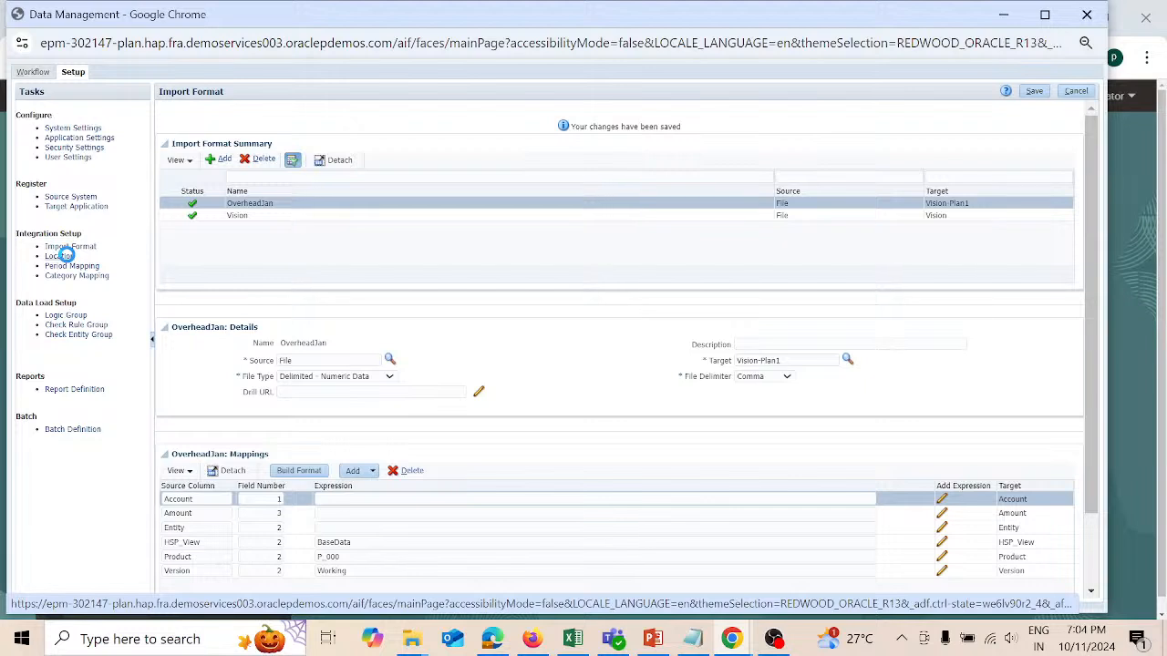
pyautogui.click(277, 118)
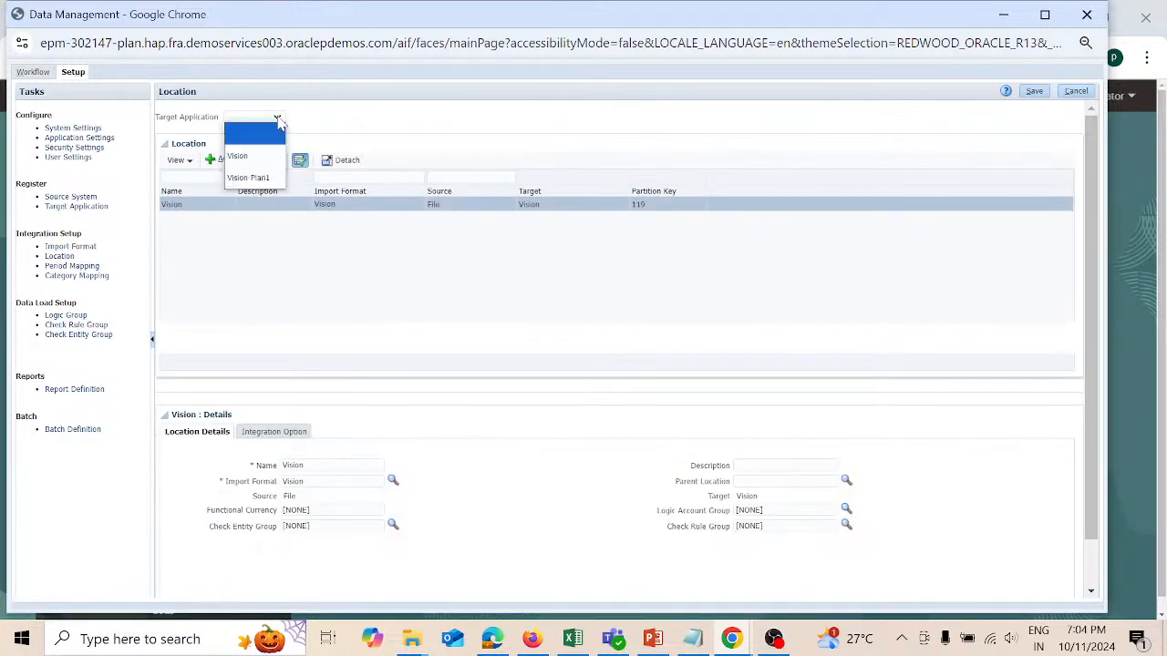
pyautogui.click(257, 177)
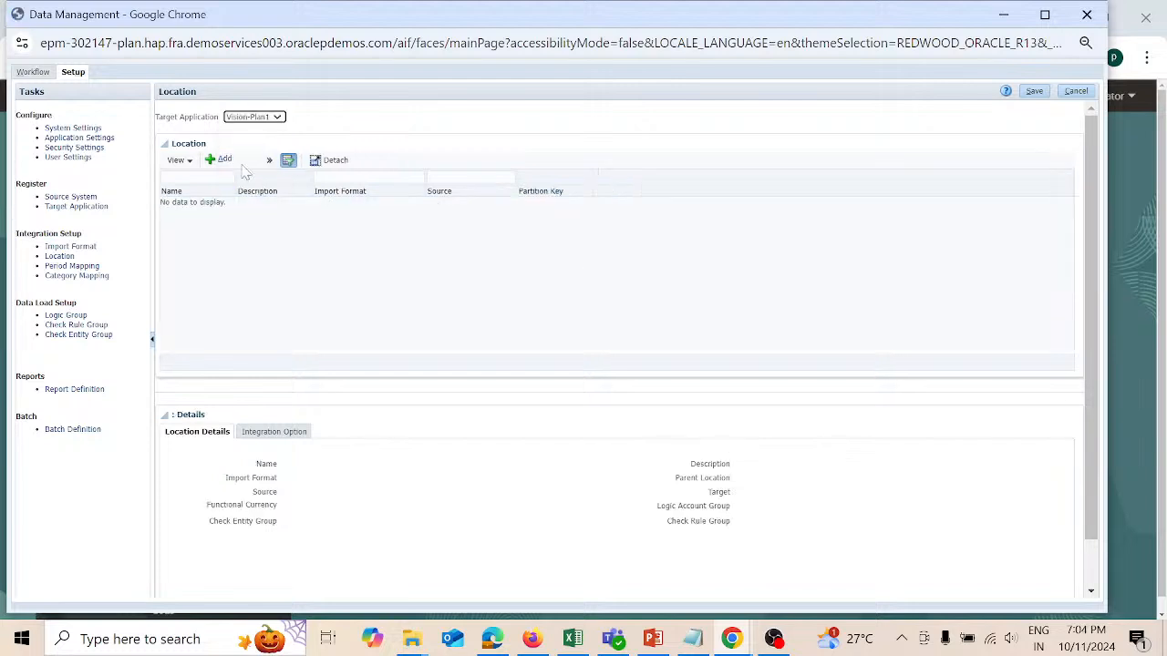
pyautogui.click(225, 161)
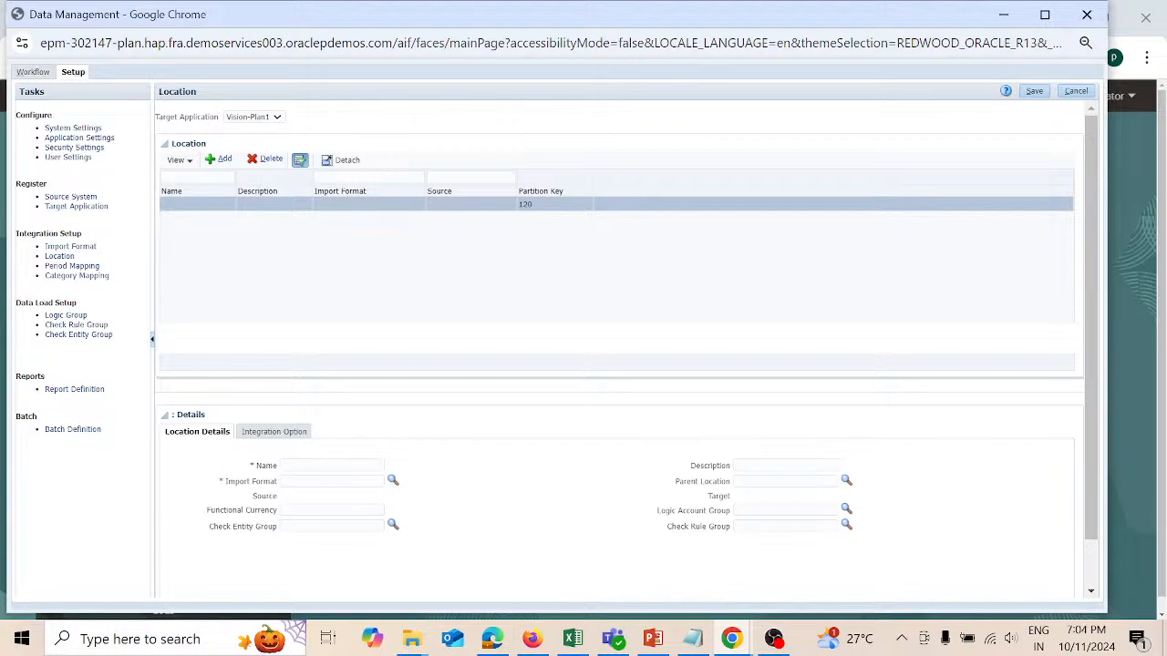
pyautogui.click(332, 466)
pyautogui.write('OverHeadJan')
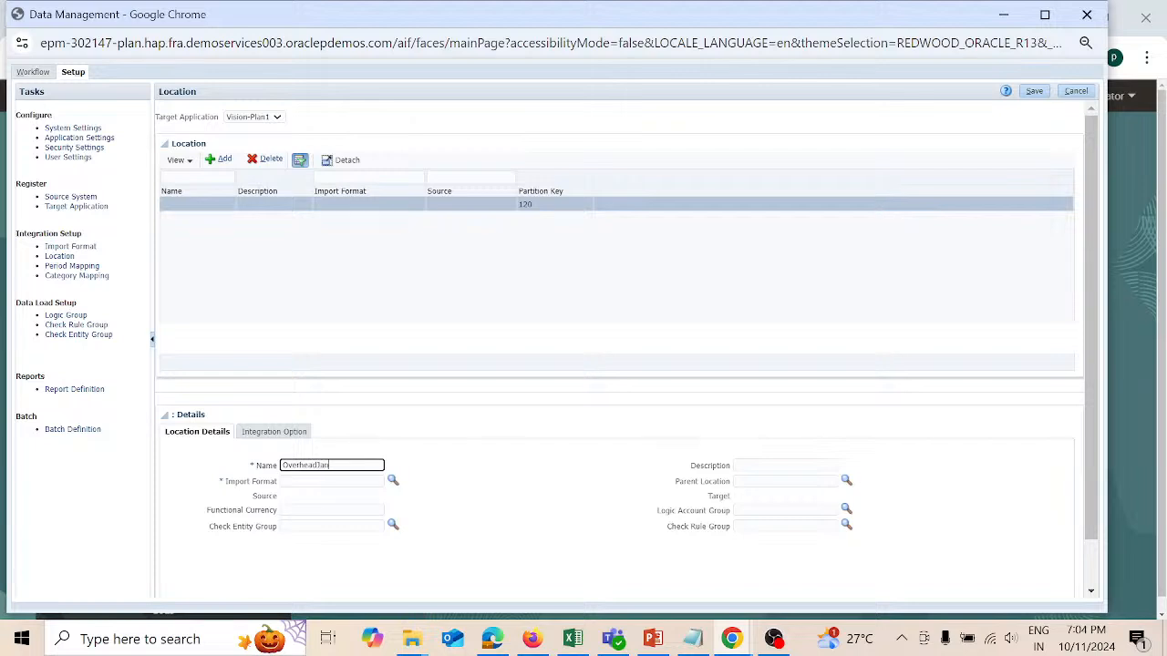
pyautogui.press('Tab')
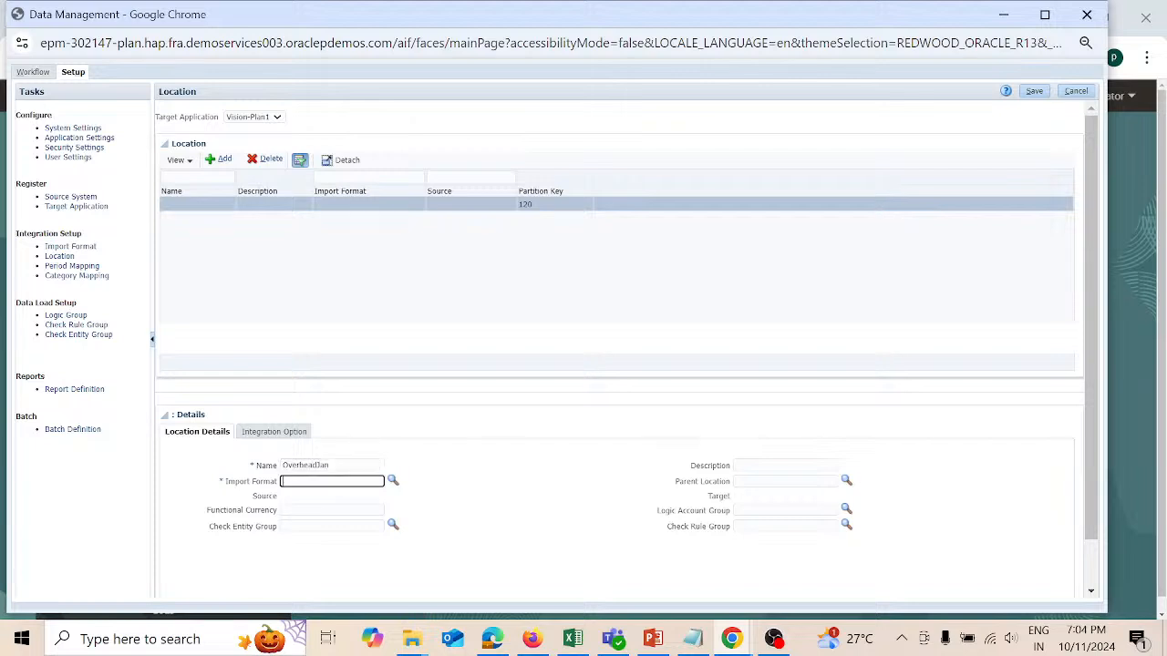
# Step: Assign the OverheadJan import format to the new location and save it
pyautogui.click(393, 481)
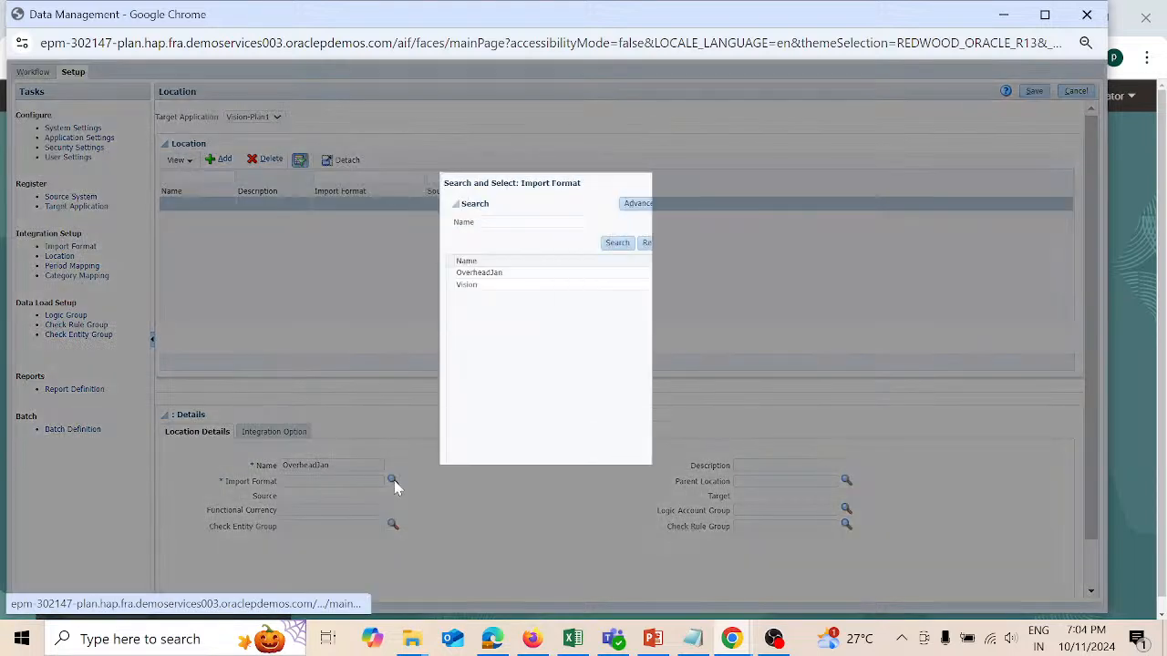
pyautogui.click(565, 275)
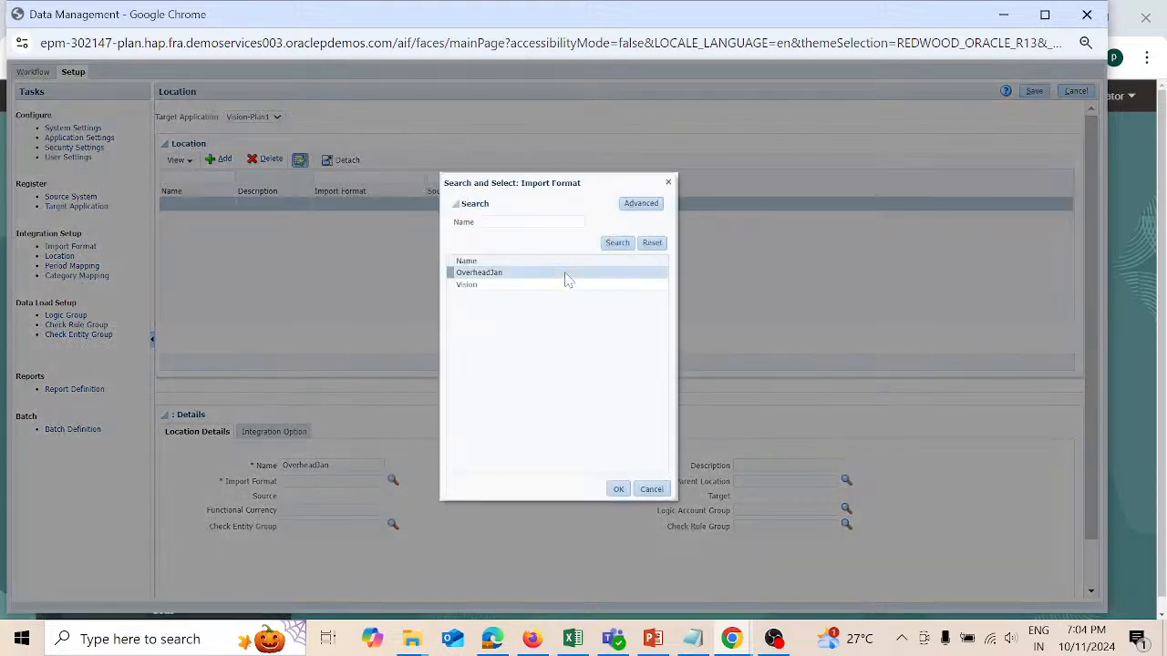
pyautogui.click(619, 493)
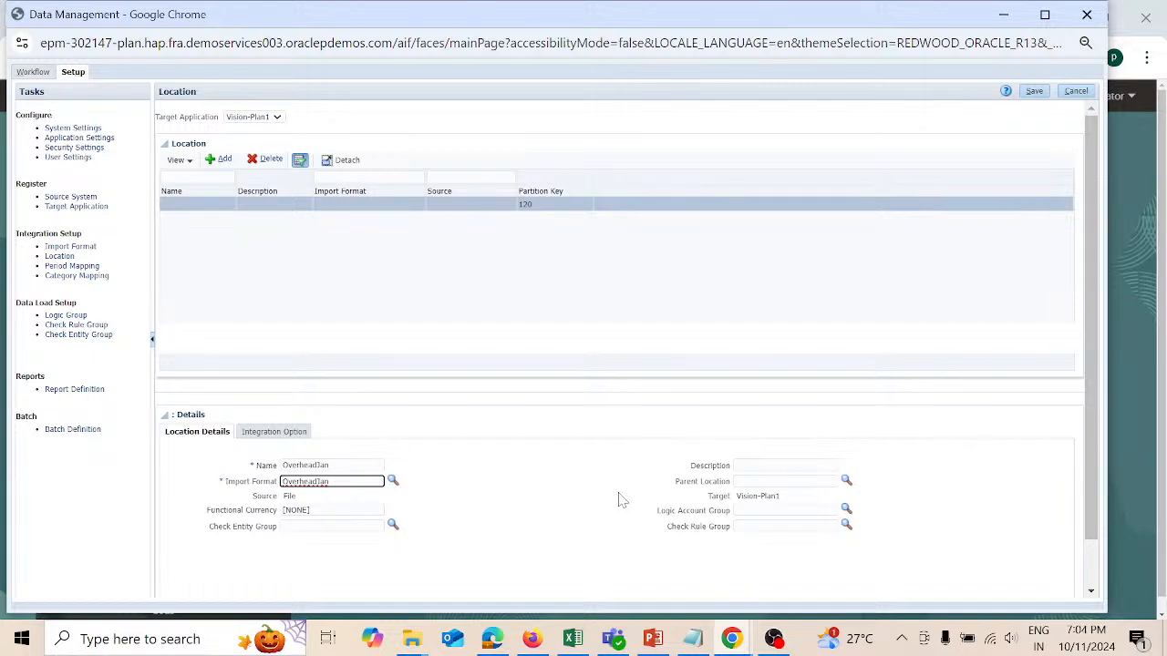
pyautogui.click(1043, 96)
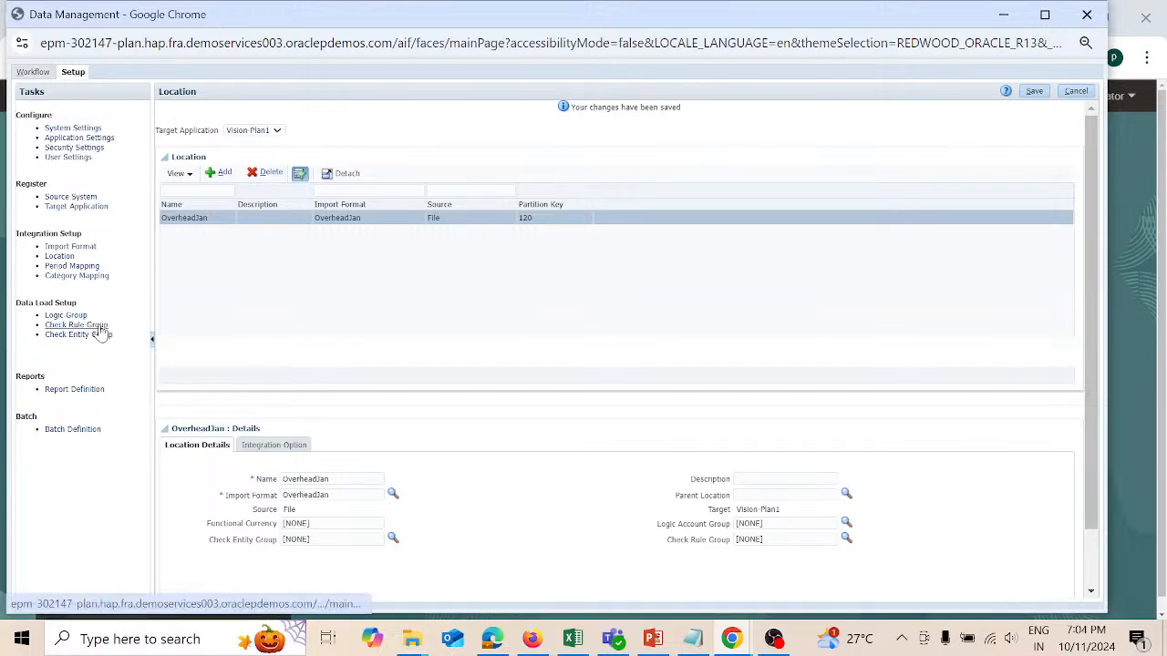
# Step: Create and save a check rule group named Overhead_check for target application Vision-Plan1
pyautogui.click(98, 326)
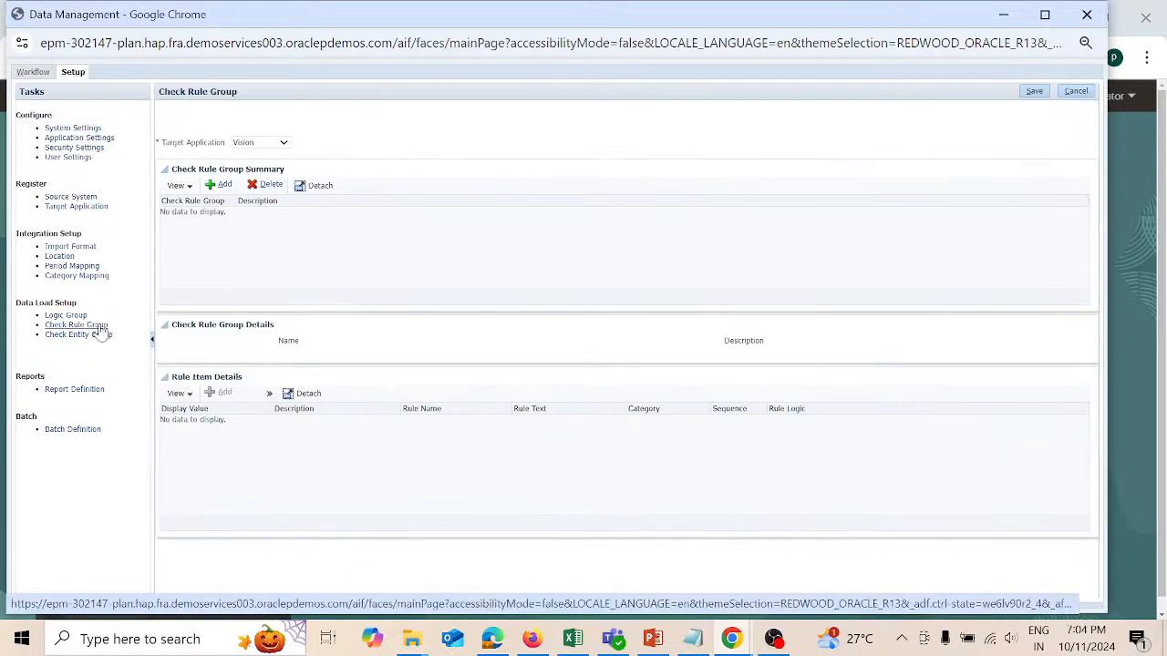
pyautogui.click(285, 144)
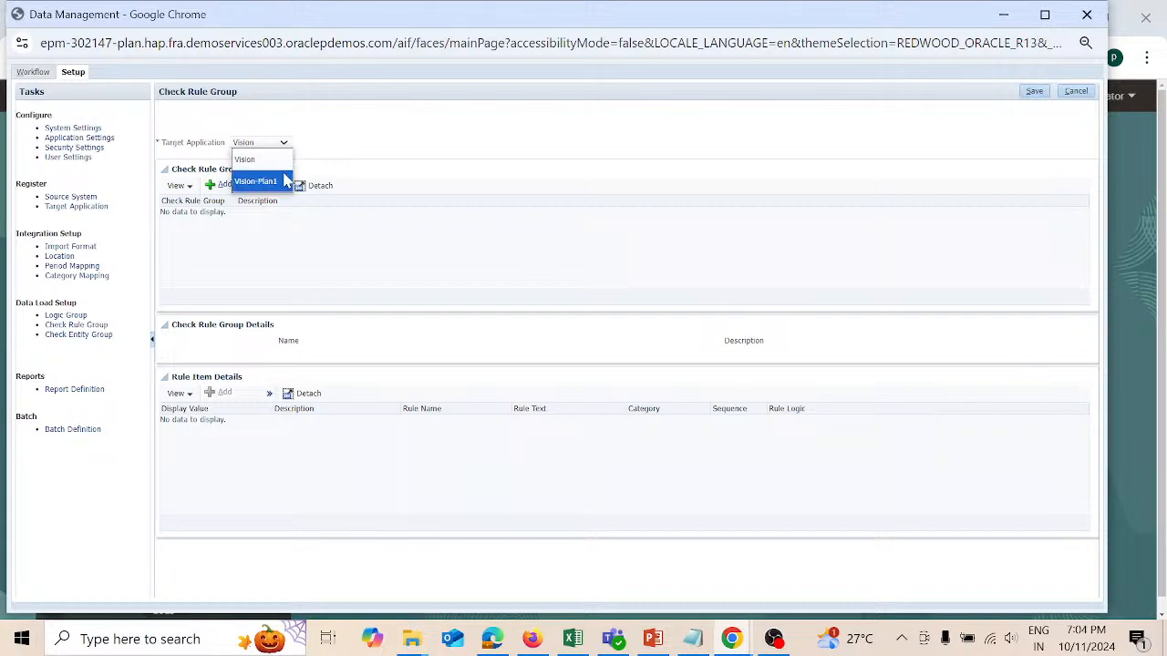
pyautogui.click(285, 179)
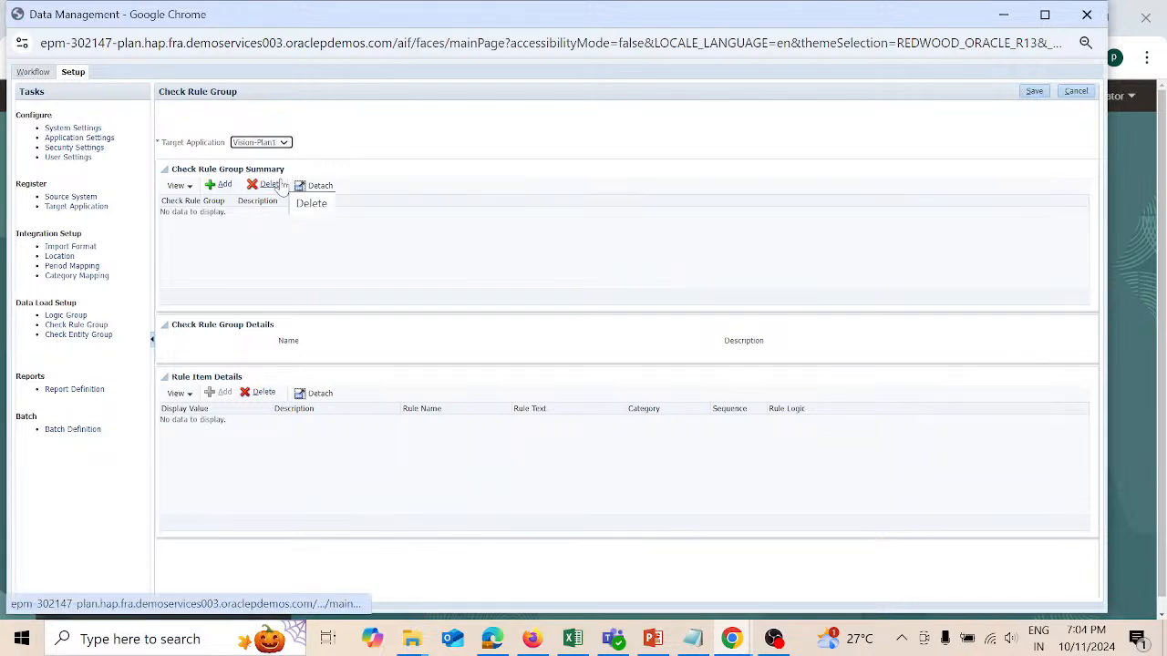
pyautogui.click(221, 185)
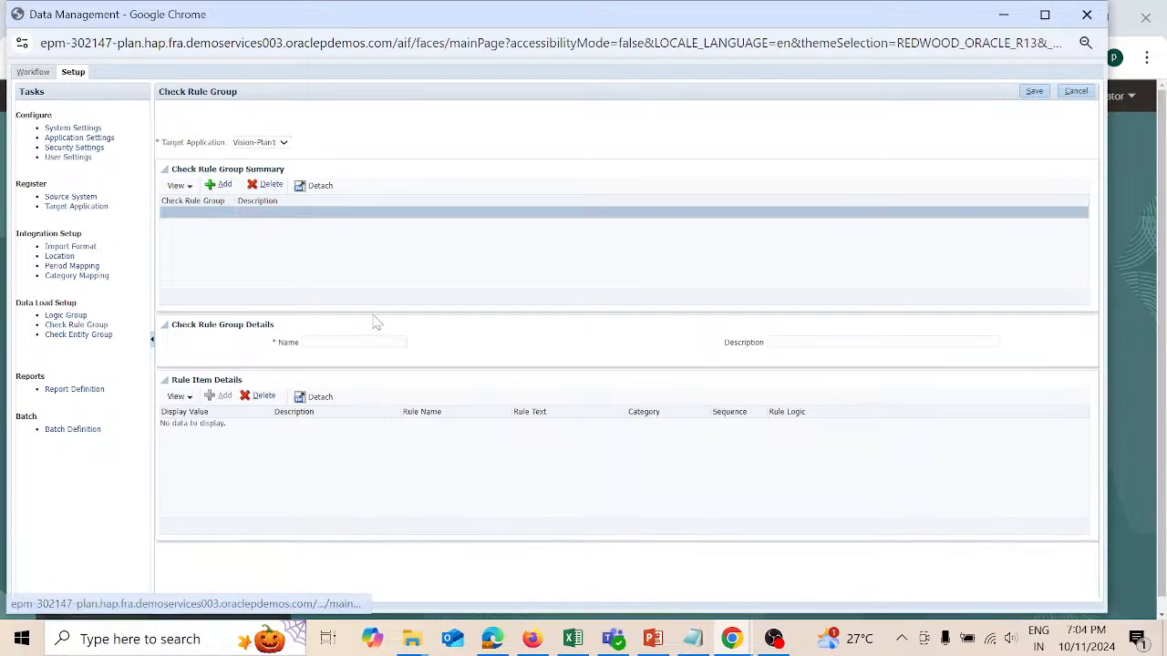
pyautogui.click(362, 341)
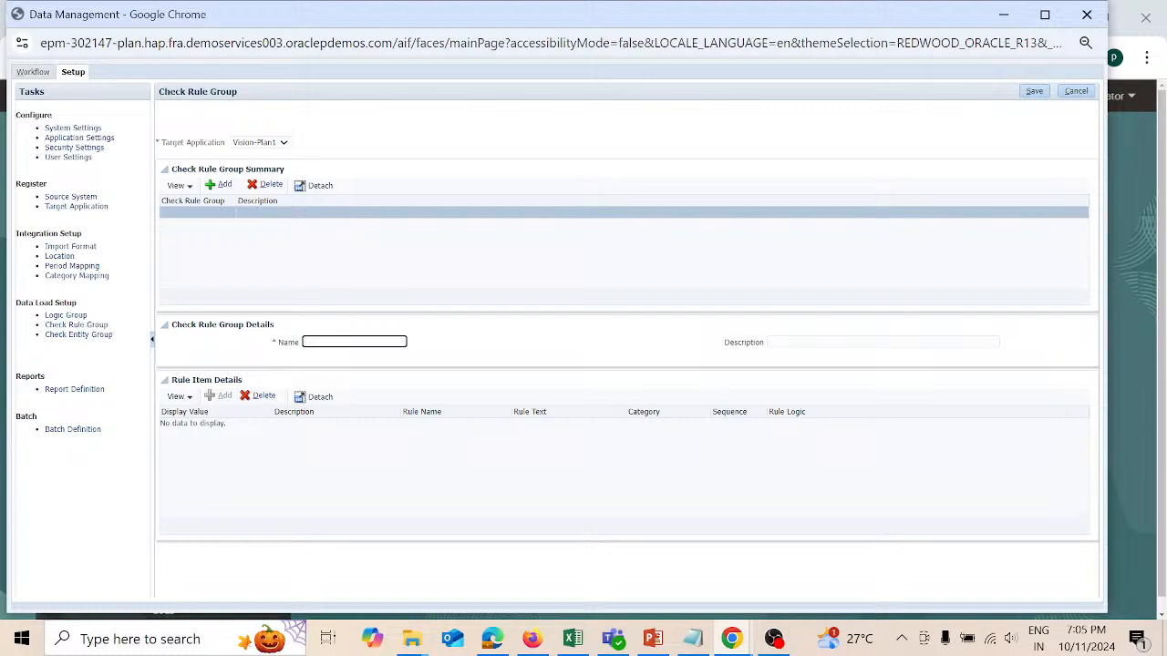
pyautogui.write('Overhead_ check')
pyautogui.click(1034, 92)
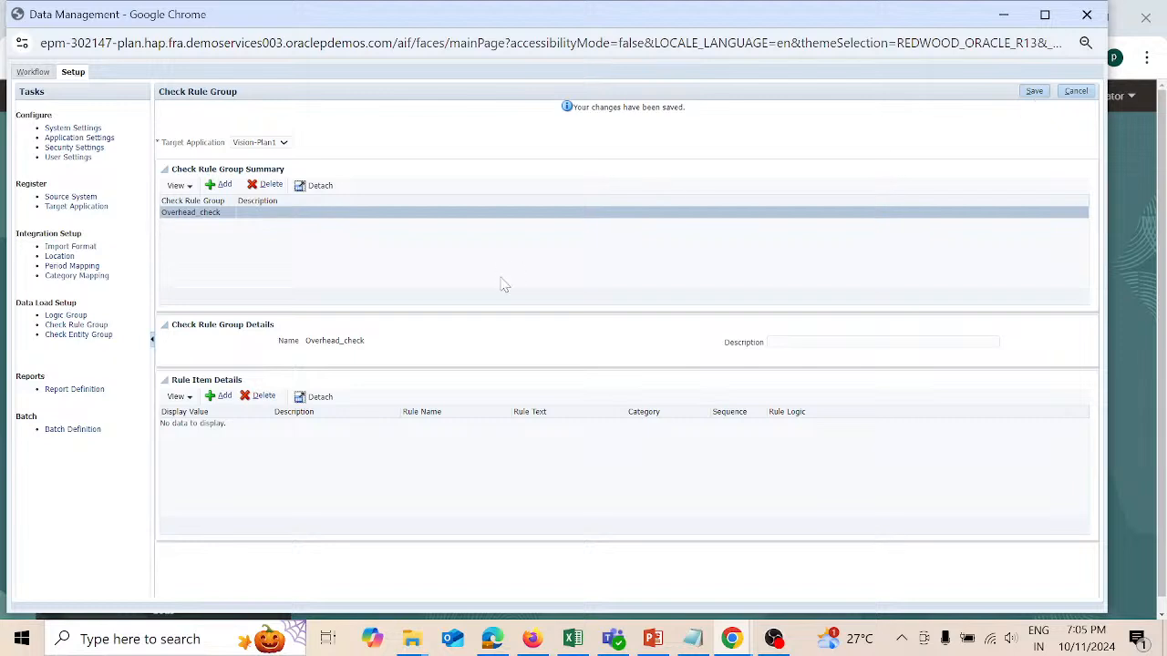
# Step: Add a rule item to the Overhead_check group, keeping its category as All
pyautogui.click(221, 396)
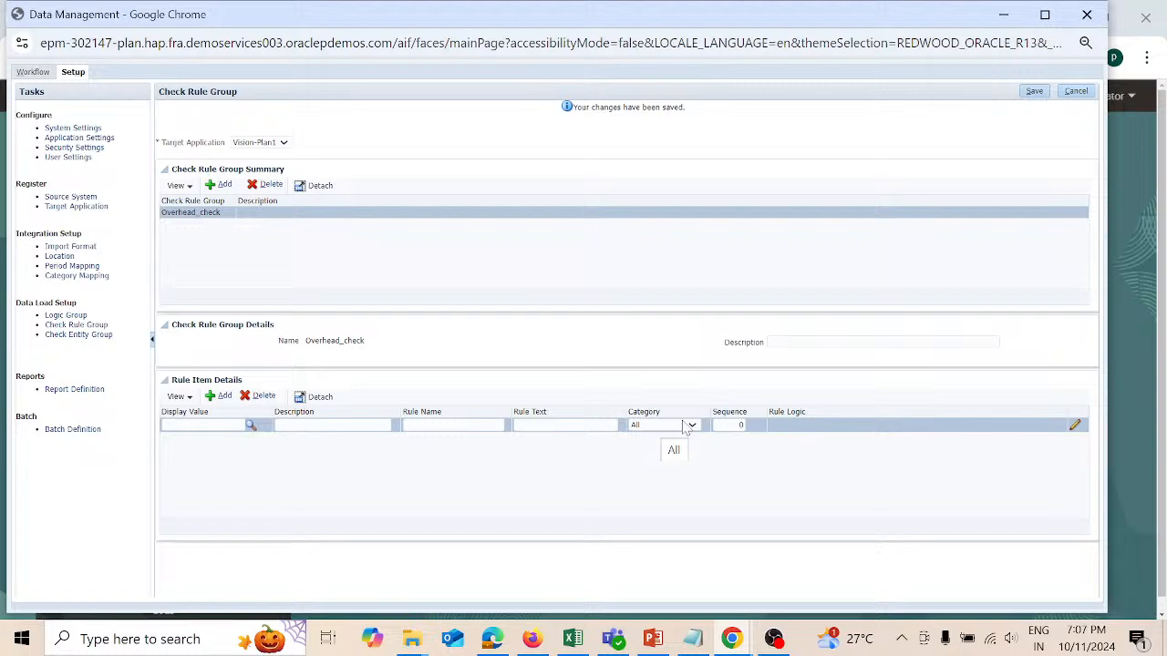
pyautogui.click(693, 427)
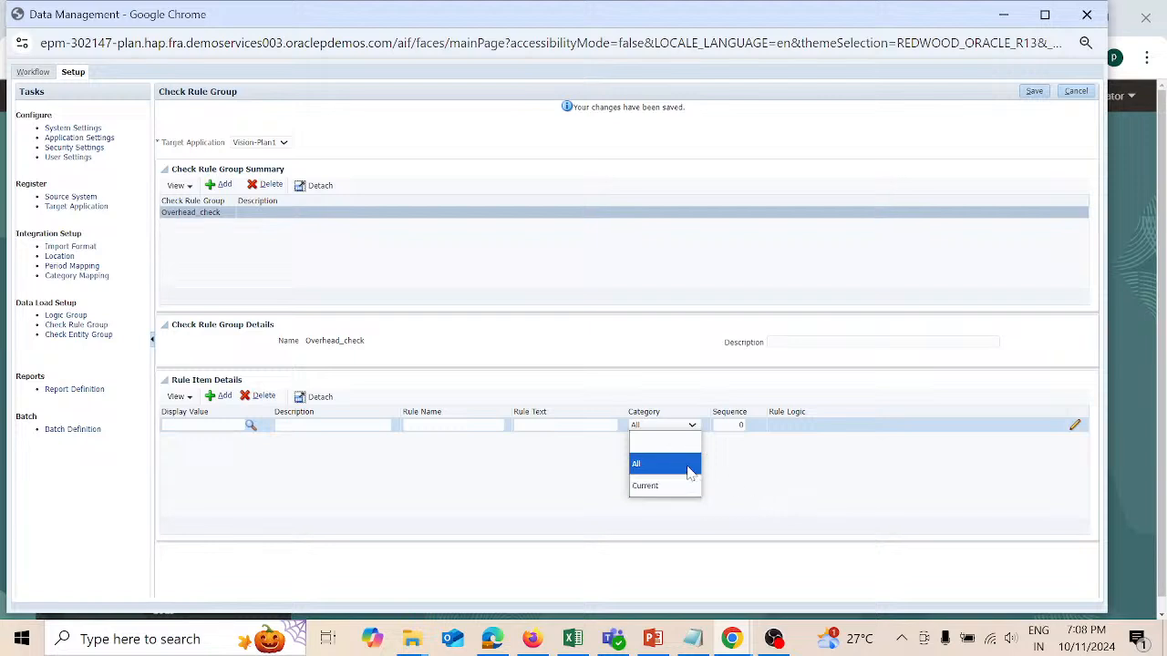
pyautogui.click(746, 475)
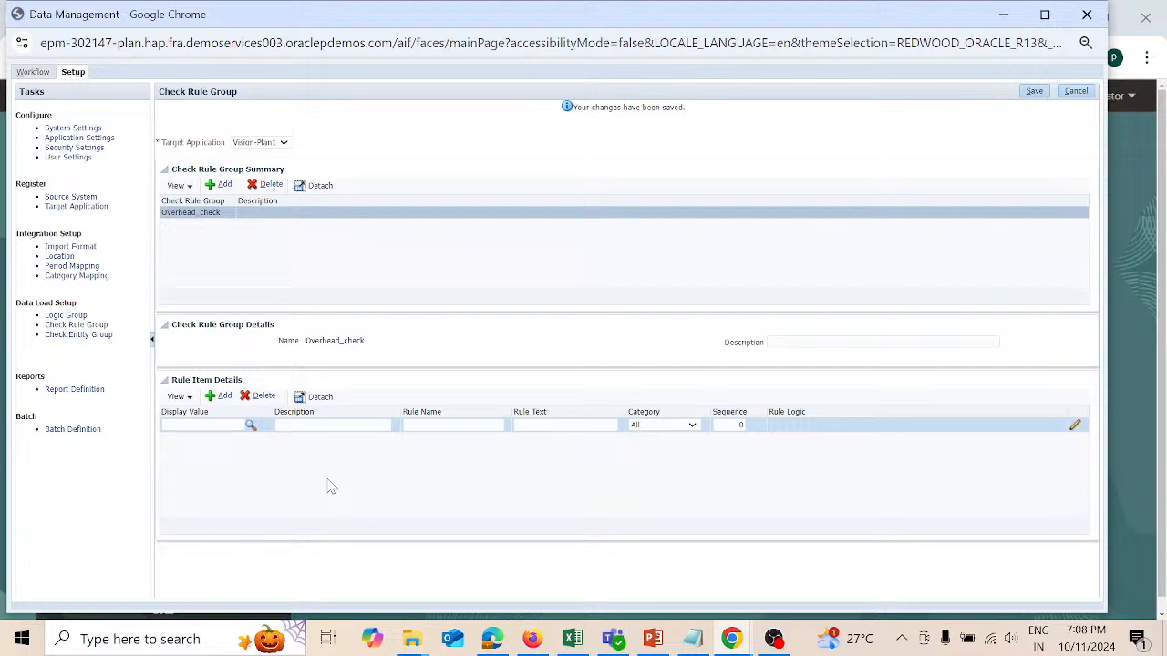
# Step: Begin the new rule item's display value with "Target :", replacing the initial Source entry
pyautogui.click(202, 425)
pyautogui.write('Source')
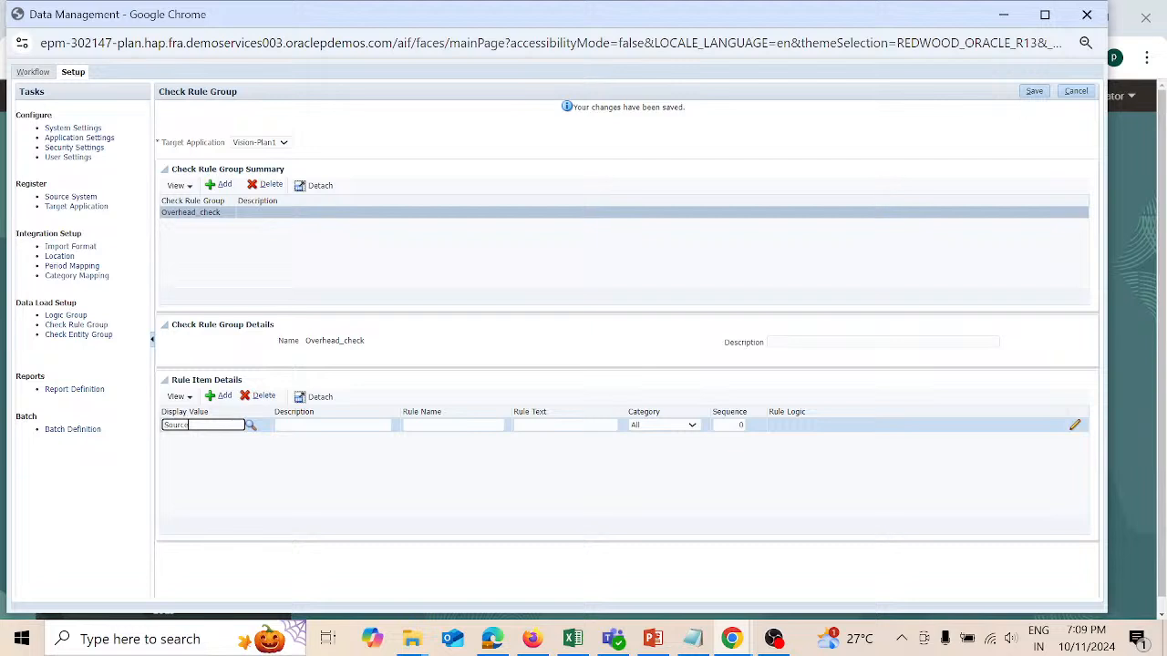
pyautogui.press('BackSpace')
pyautogui.press('BackSpace')
pyautogui.press('BackSpace')
pyautogui.press('BackSpace')
pyautogui.press('BackSpace')
pyautogui.press('BackSpace')
pyautogui.write('Target')
# Step: Switch to the Overheadchk workbook in Excel and select the Account column to review the overhead accounts
pyautogui.moveTo(573, 638)
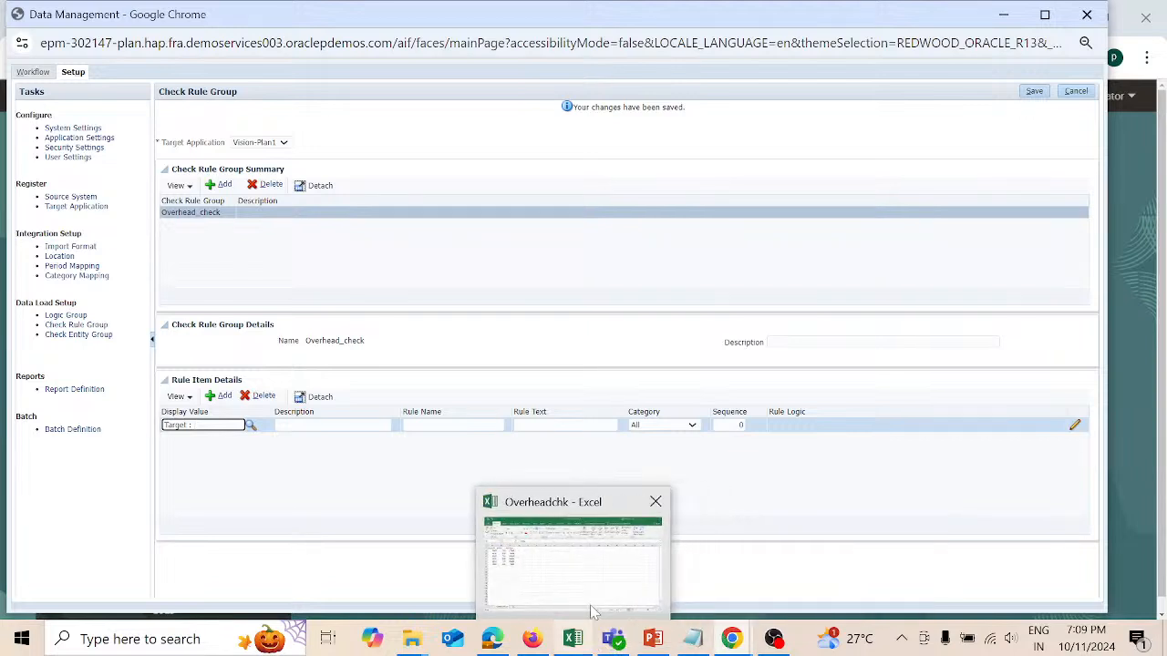
pyautogui.click(592, 611)
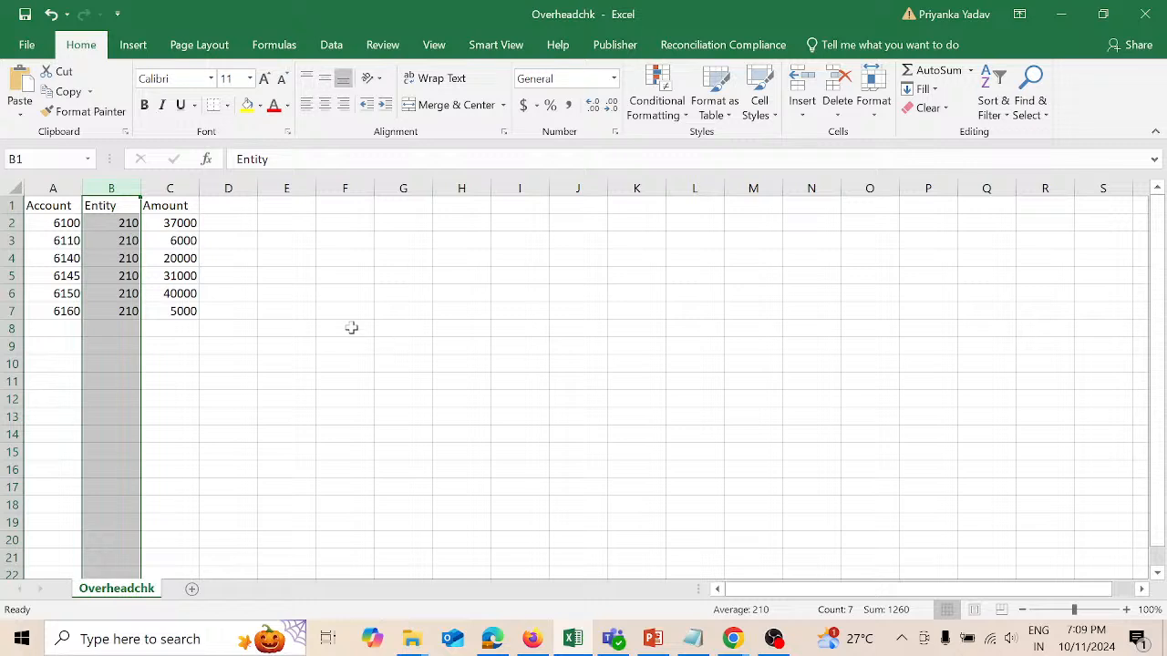
pyautogui.click(351, 327)
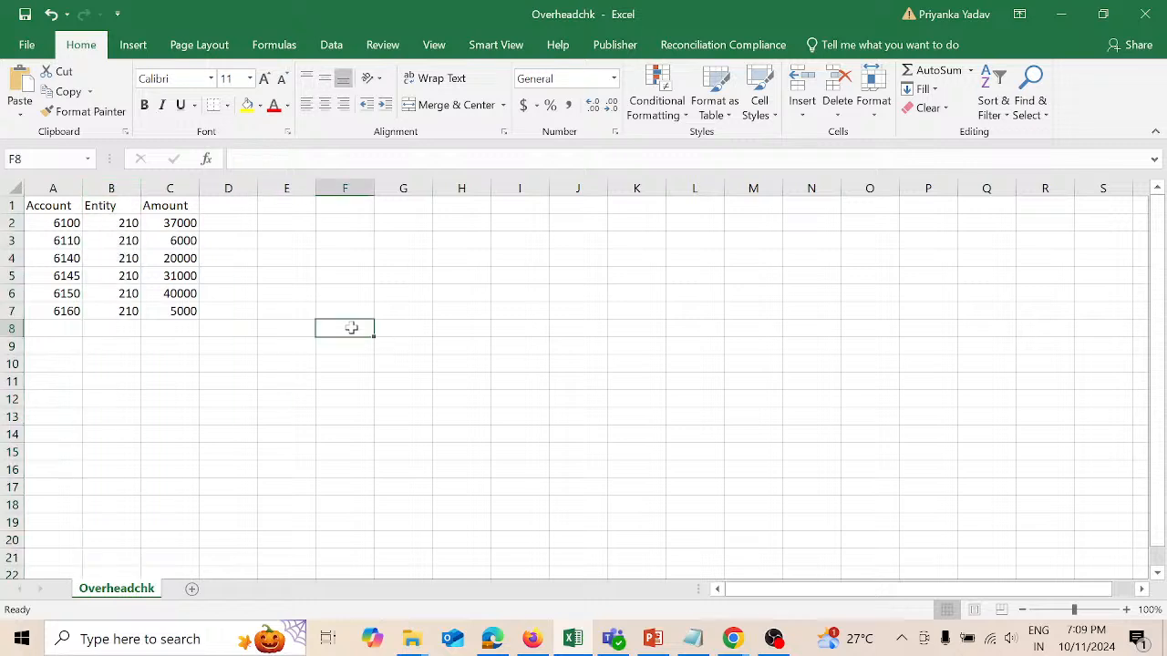
pyautogui.click(68, 187)
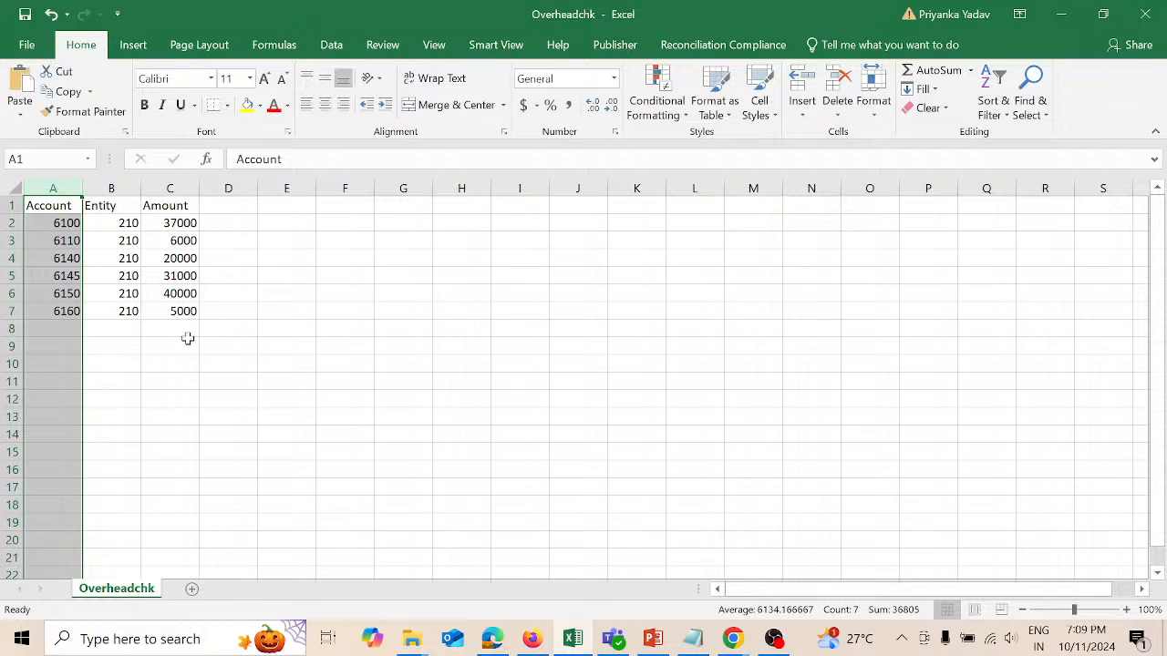
# Step: Enter a sample source row below the data: "Source :" in E10, account 6100 in F10 and 37000 in I10
pyautogui.click(299, 365)
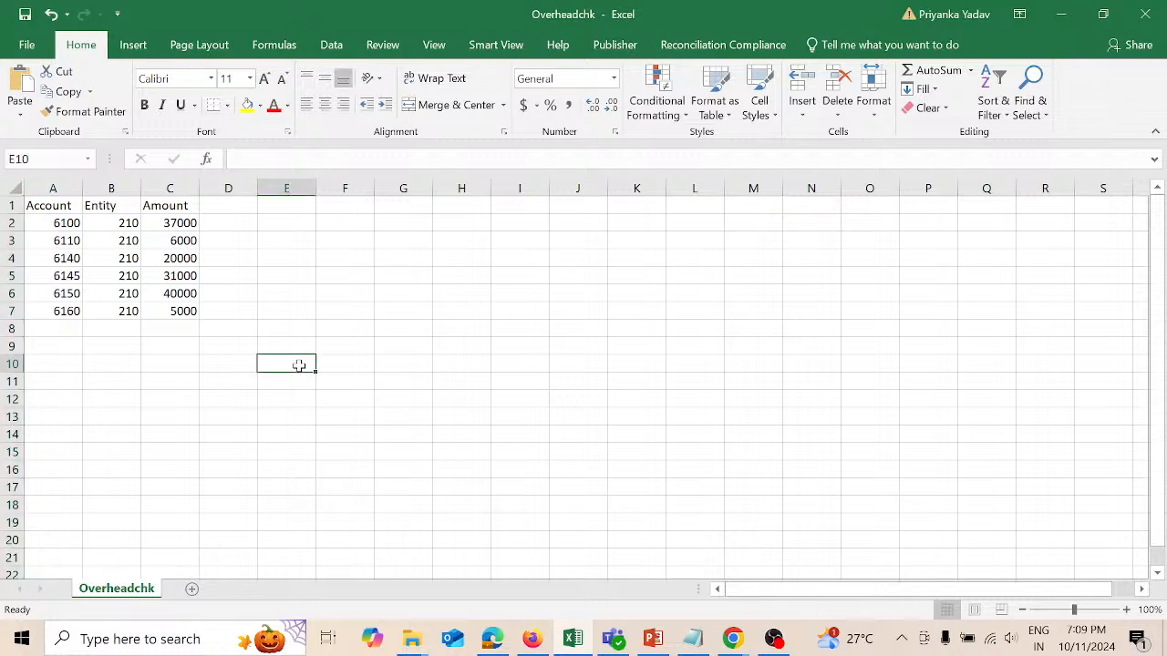
pyautogui.write('Source :')
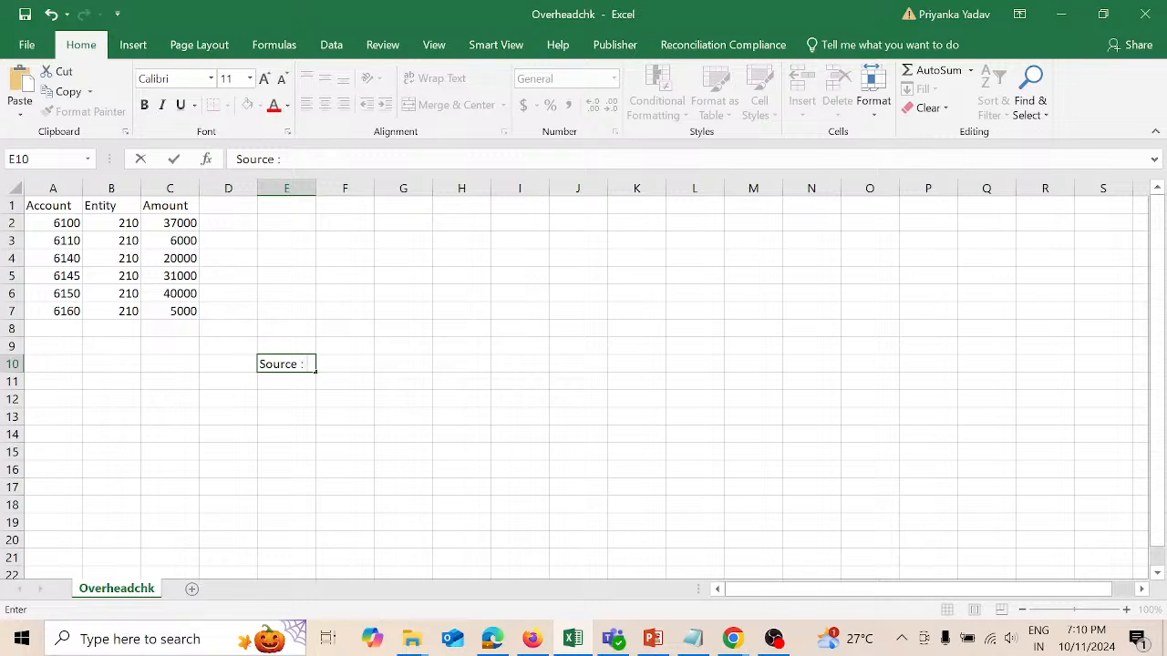
pyautogui.press('Tab')
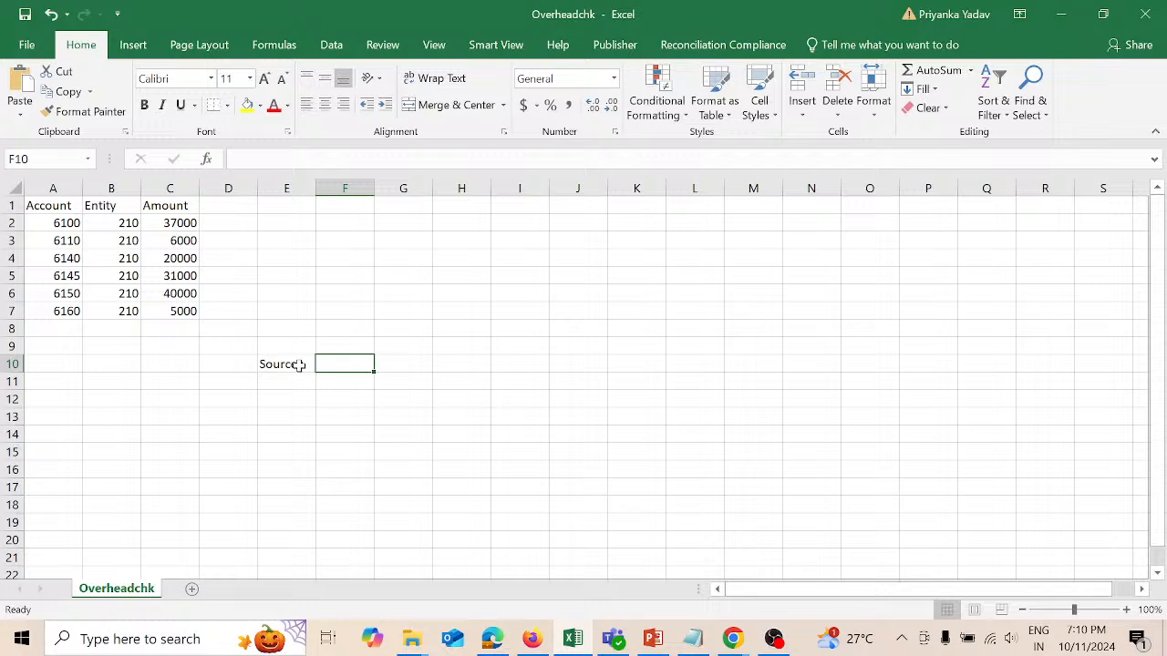
pyautogui.write('6100')
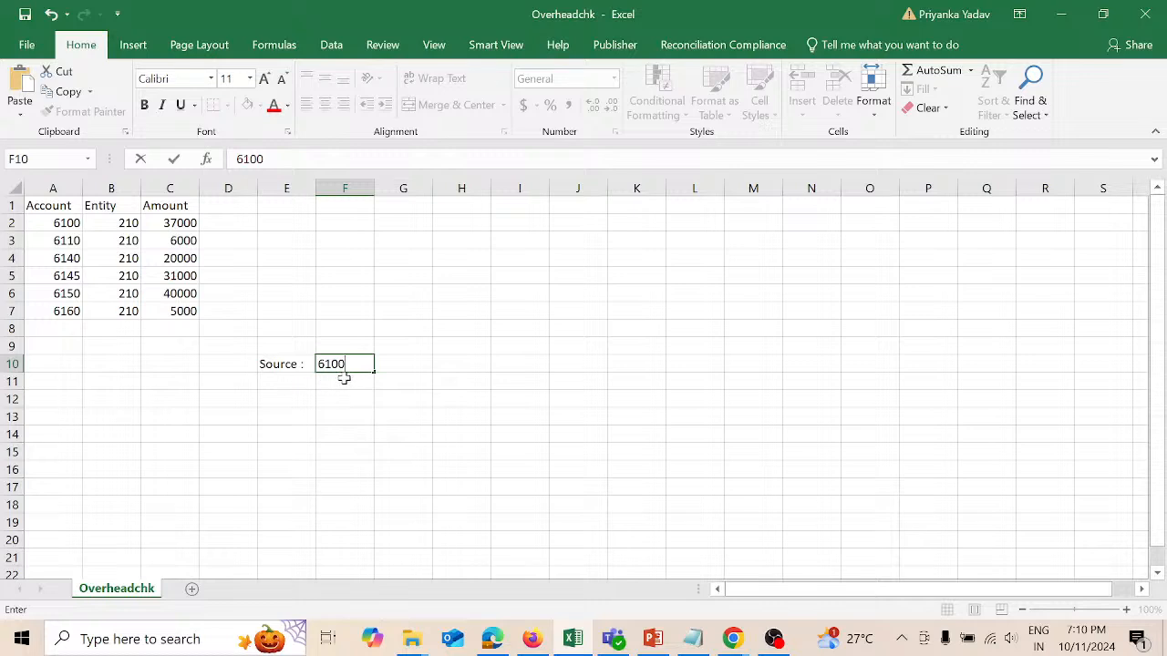
pyautogui.click(419, 363)
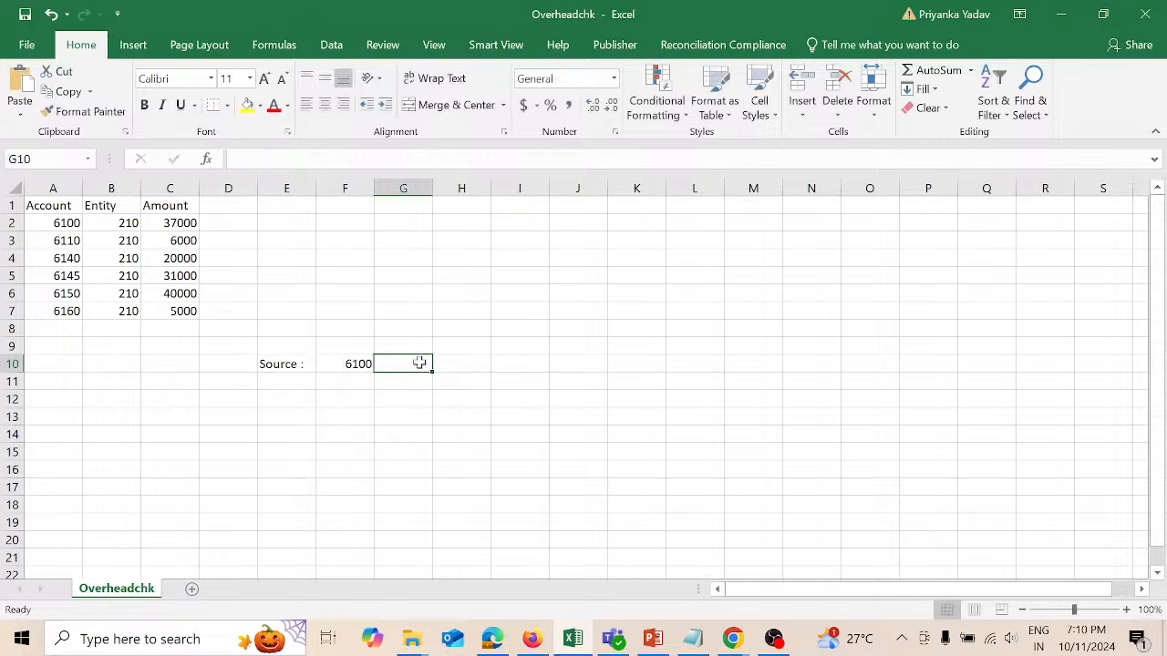
pyautogui.click(512, 365)
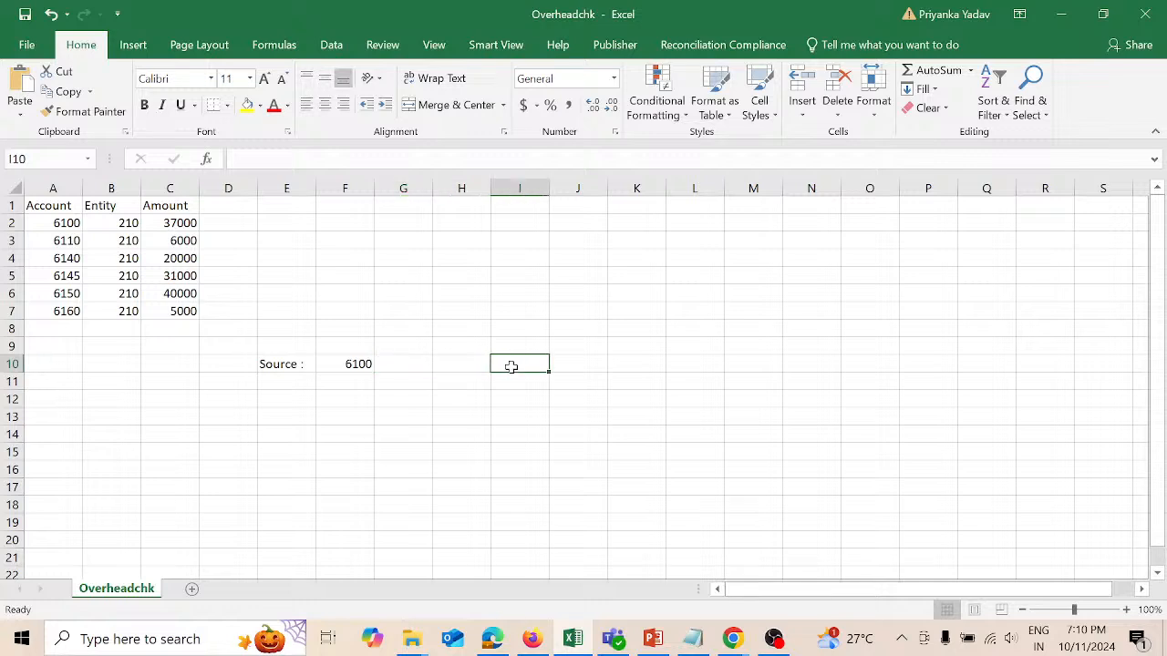
pyautogui.write('37000')
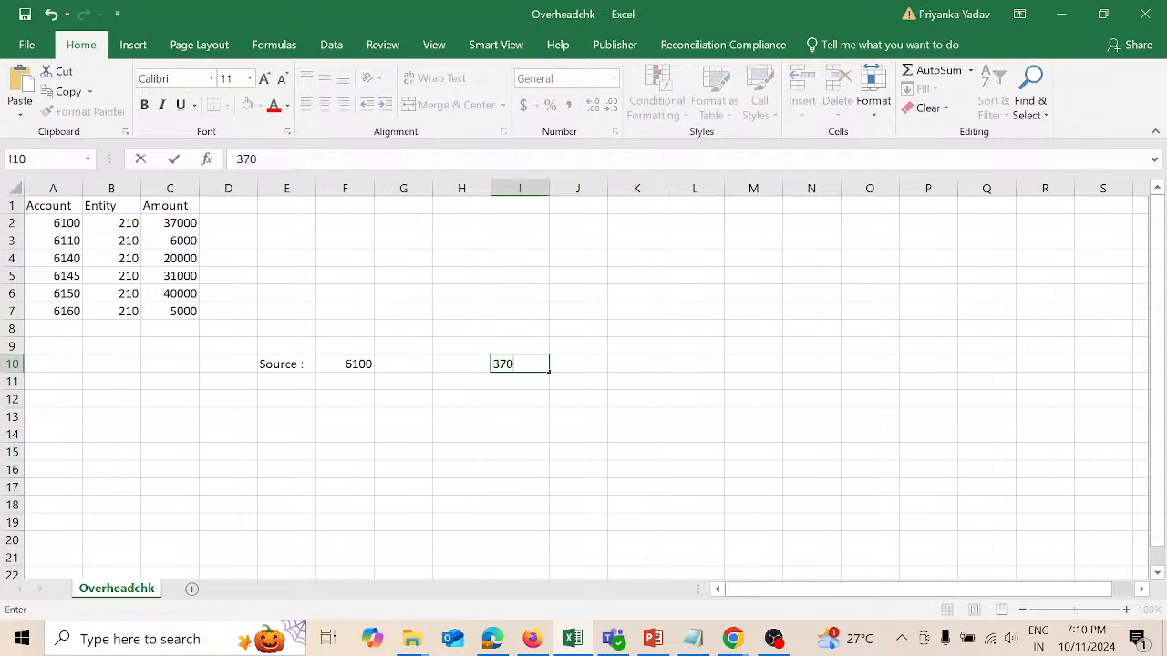
# Step: Enter a matching target row beneath it: "Target :" in E11, account 6100 in F11 and 37000 in I11
pyautogui.click(298, 384)
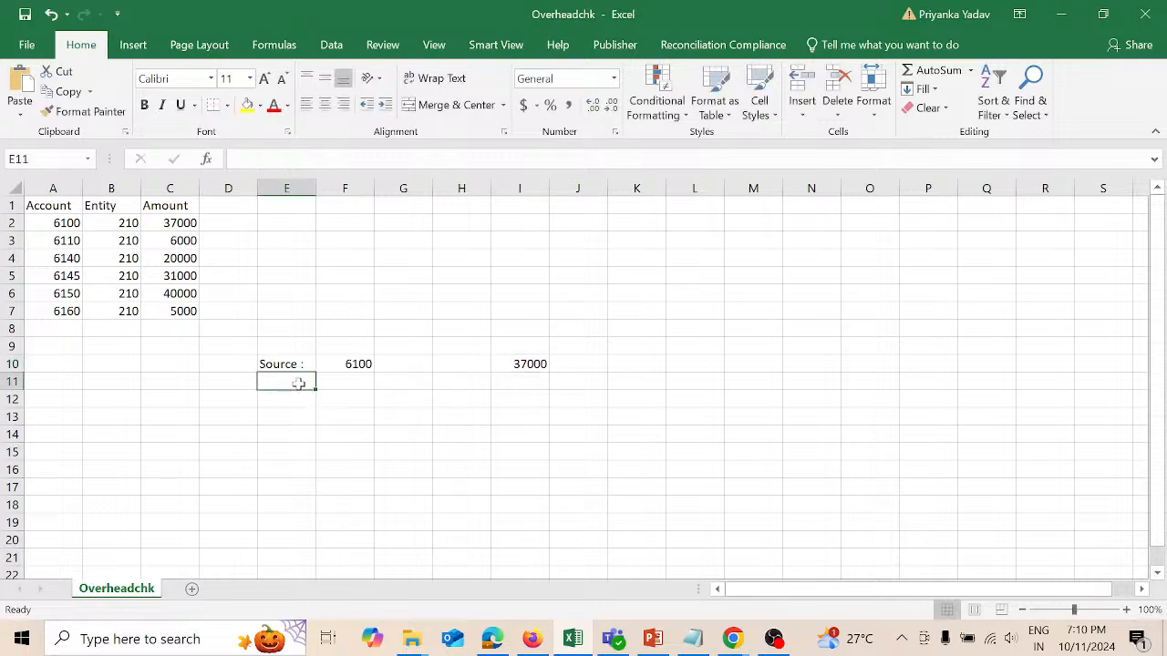
pyautogui.write('Target')
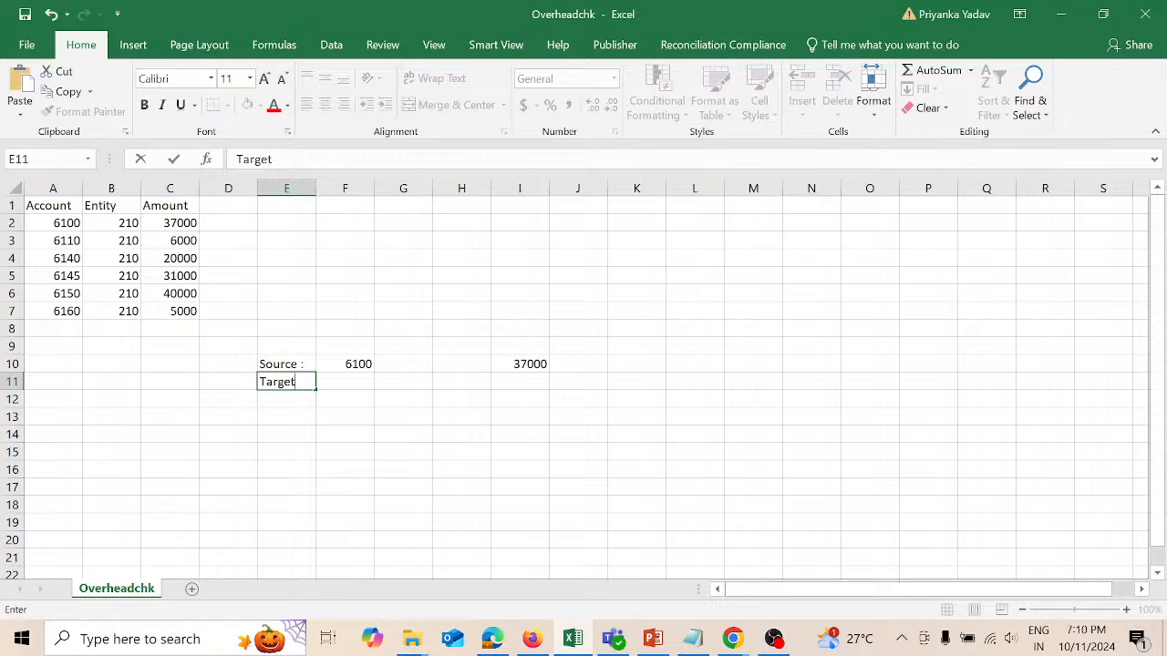
pyautogui.write(' :')
pyautogui.press('Tab')
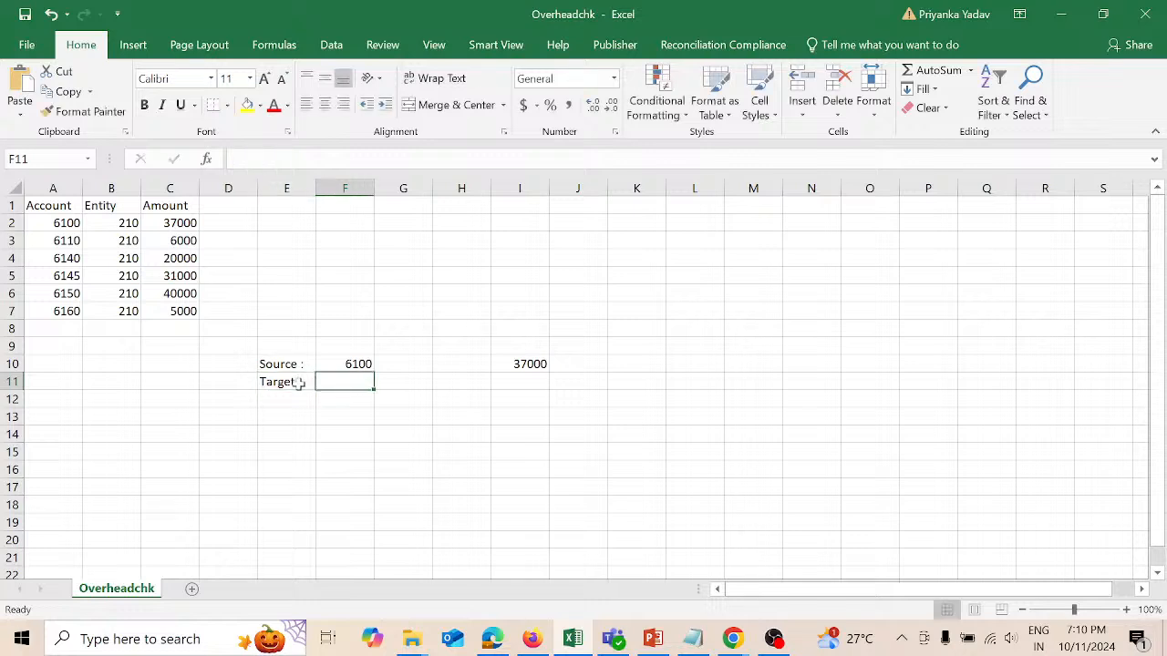
pyautogui.write('6100')
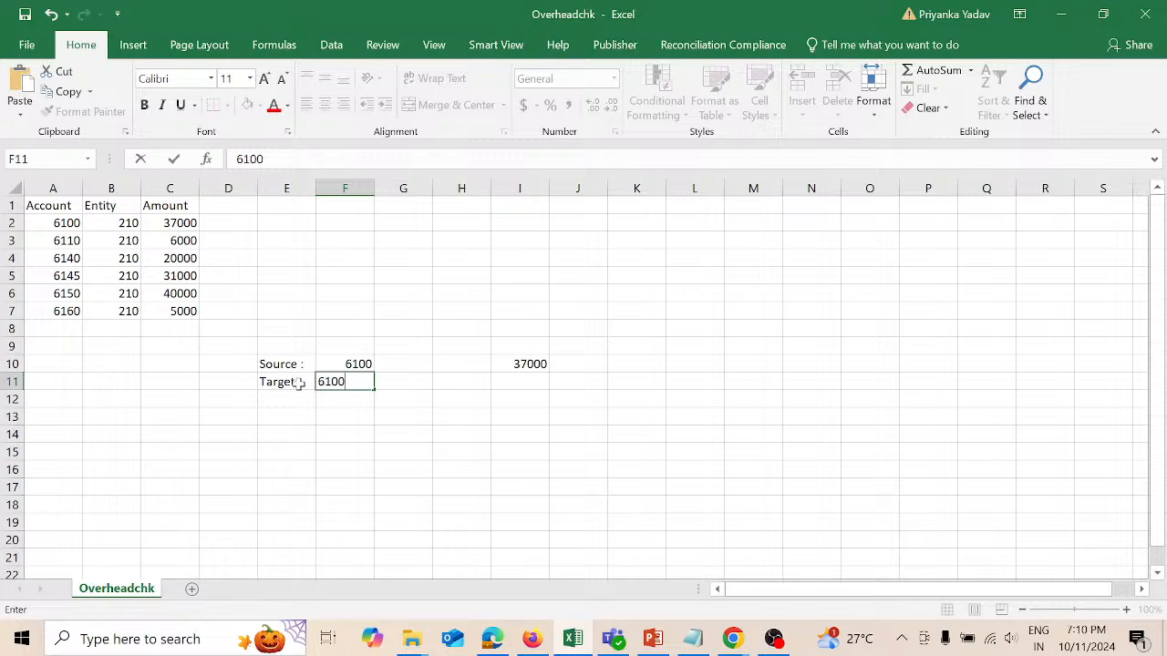
pyautogui.press('Tab')
pyautogui.press('Tab')
pyautogui.press('Tab')
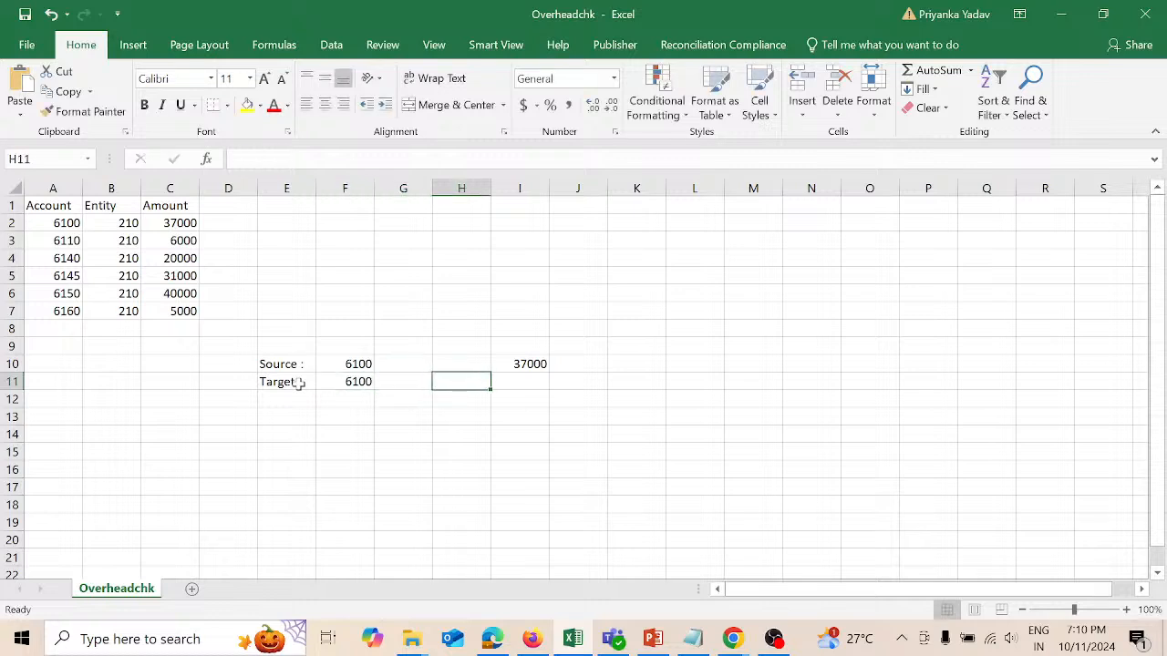
pyautogui.write('37')
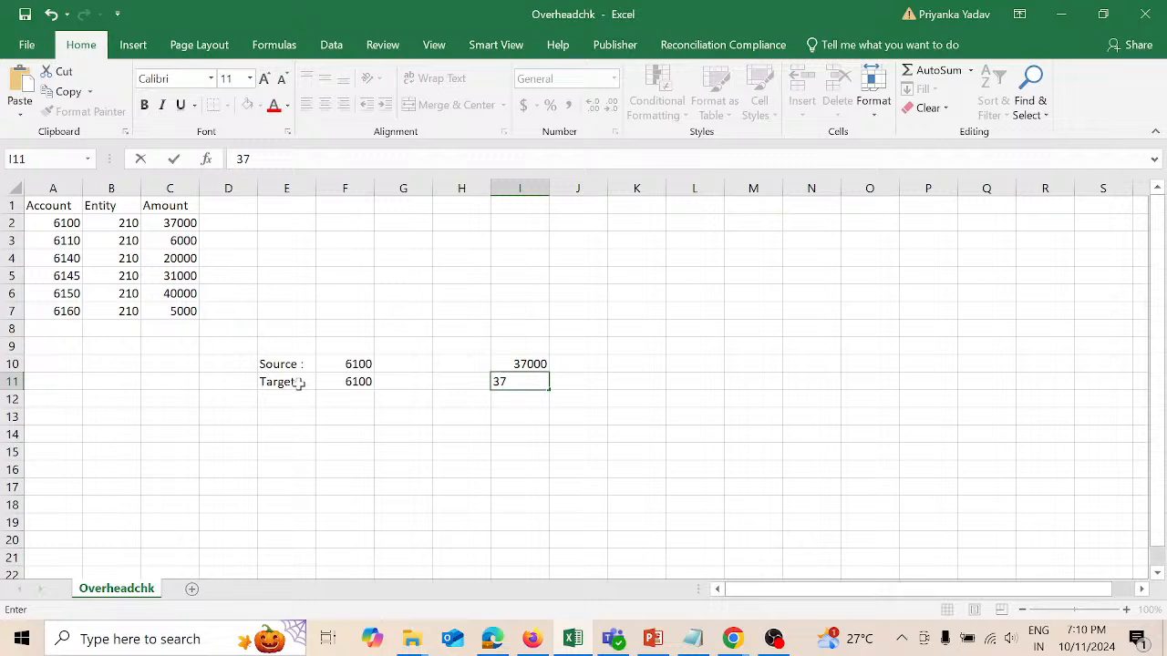
pyautogui.write('000')
pyautogui.press('Return')
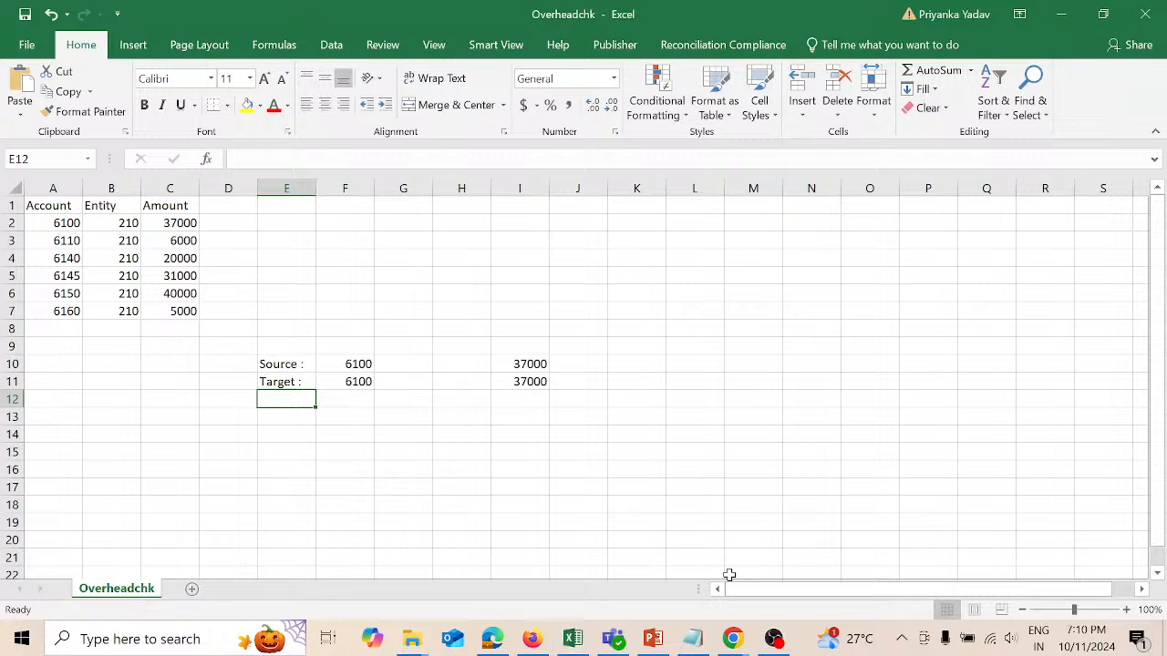
# Step: Switch back to Data Management in Chrome and complete the rule item's display value as "Target : 6100"
pyautogui.hotkey('alt', 'Tab')
pyautogui.write('Target :')
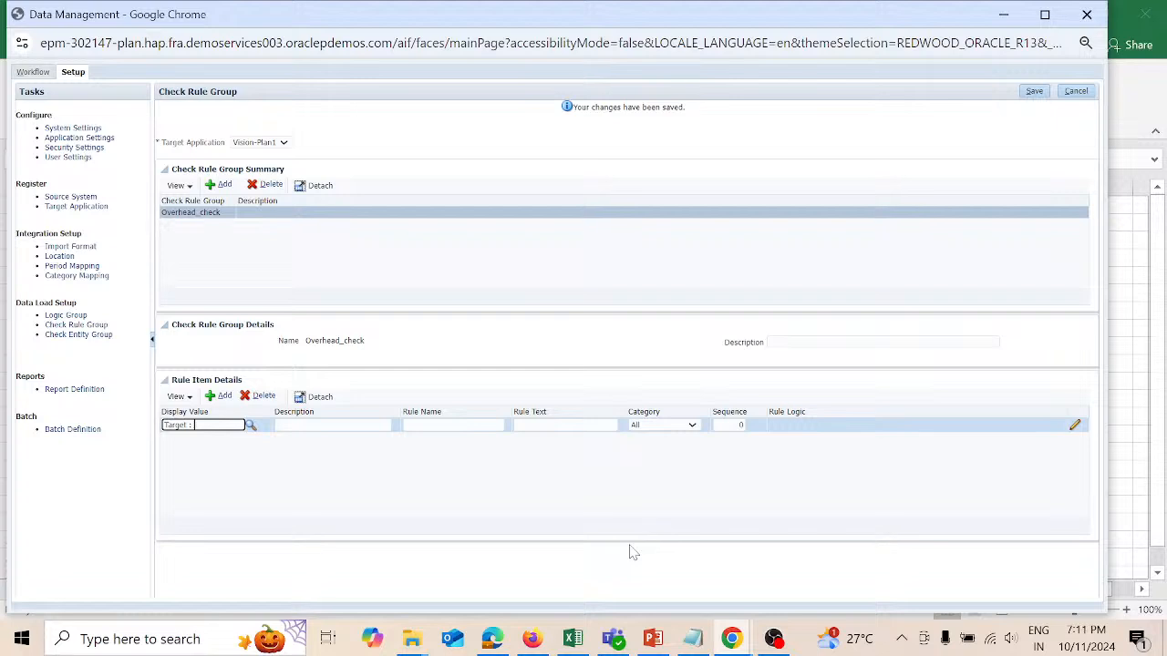
pyautogui.write('6100')
pyautogui.press('Tab')
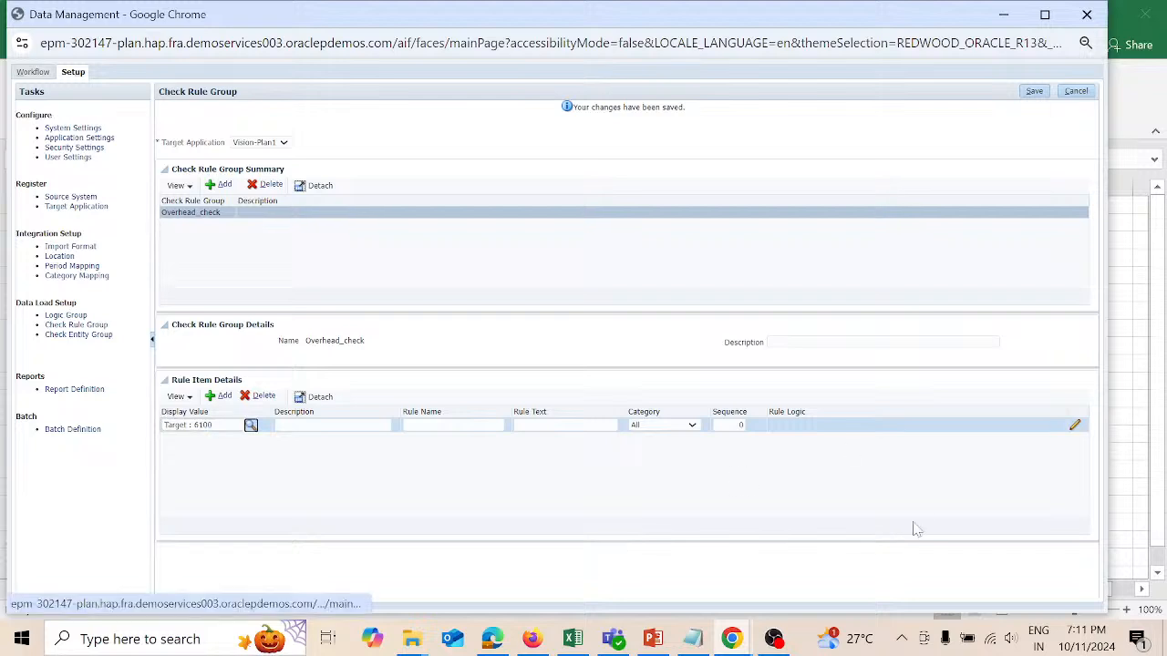
# Step: Set the Target : 6100 item's rule name and rule text to NA and its sequence to 35, and save it
pyautogui.click(453, 424)
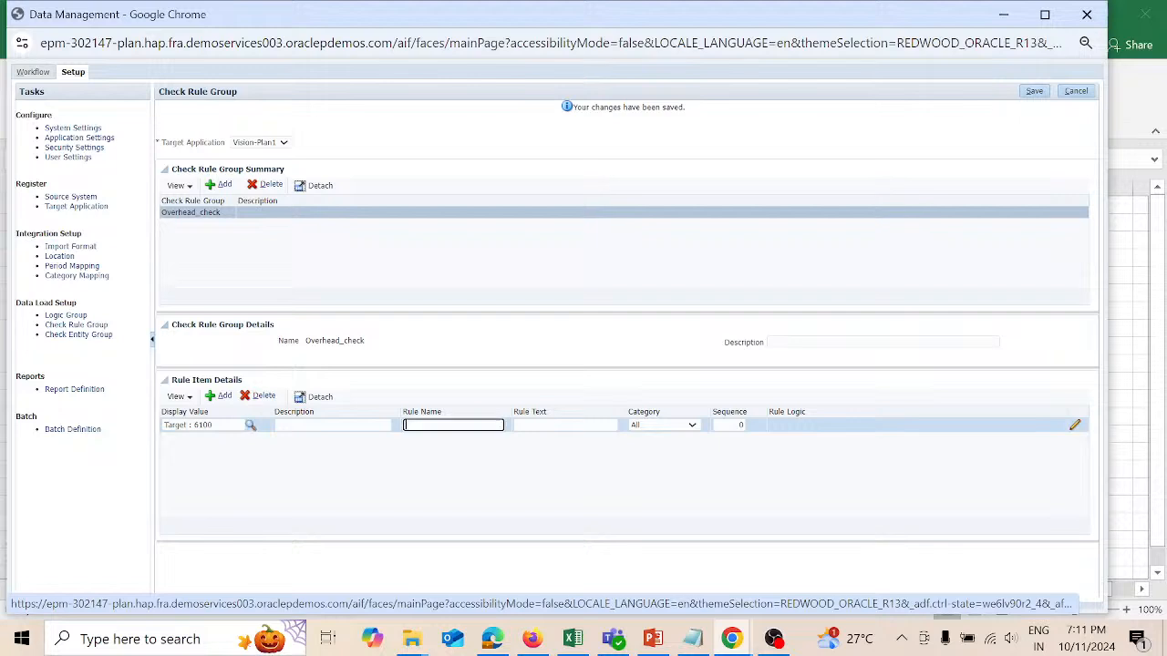
pyautogui.write('NA')
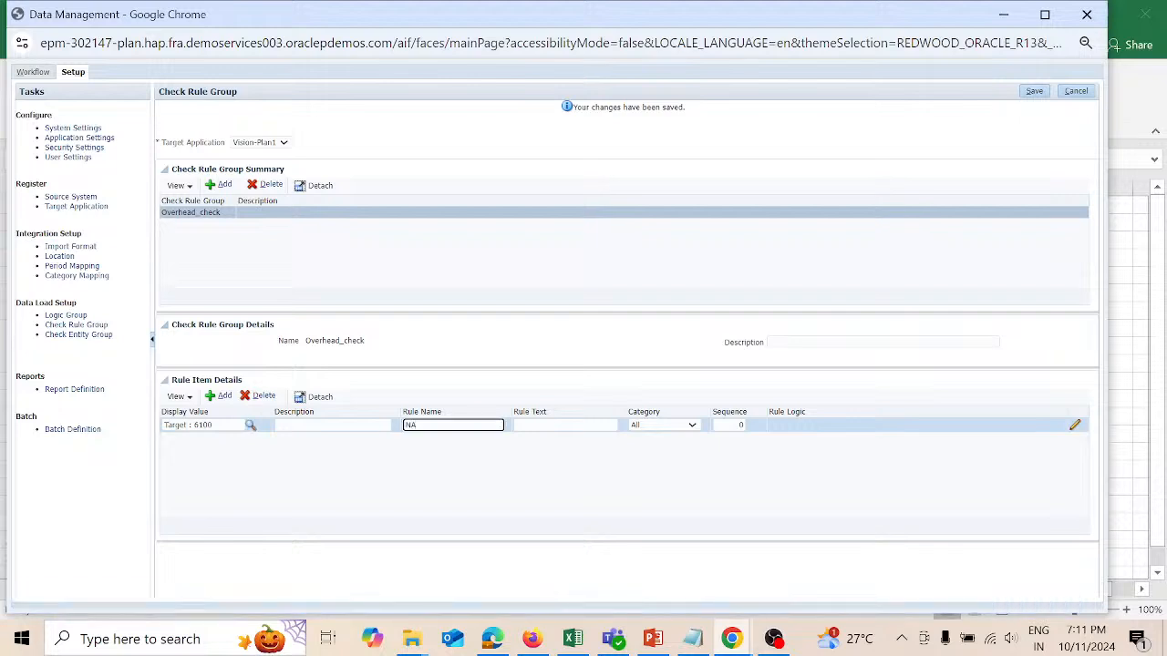
pyautogui.press('Tab')
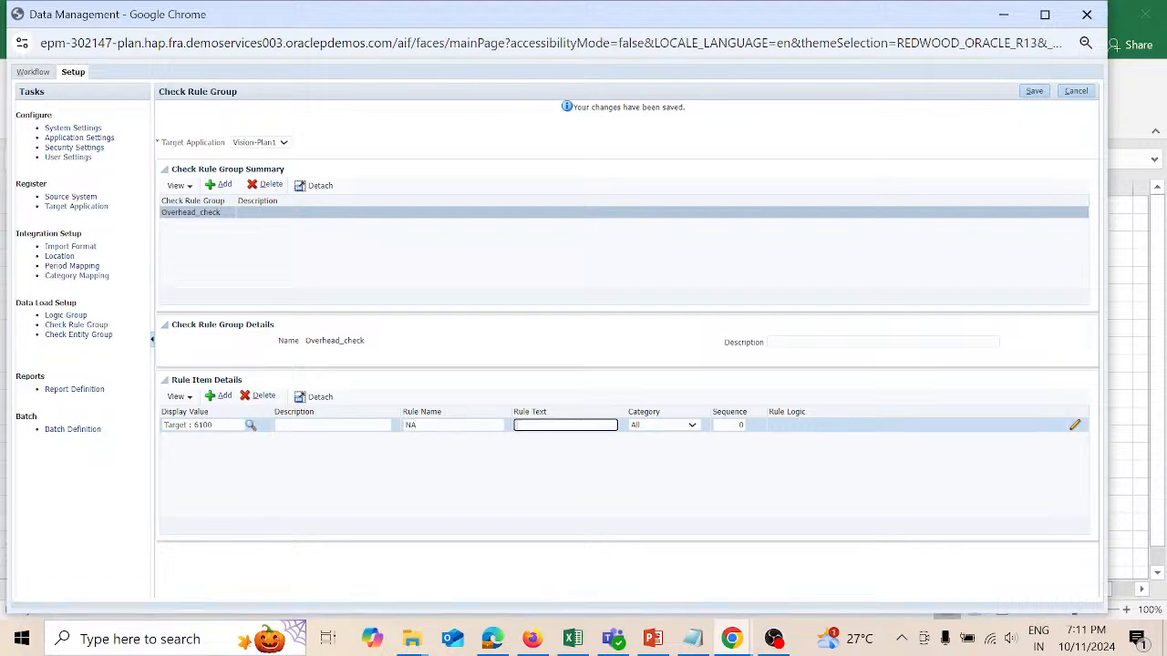
pyautogui.write('NA')
pyautogui.click(729, 425)
pyautogui.write('3')
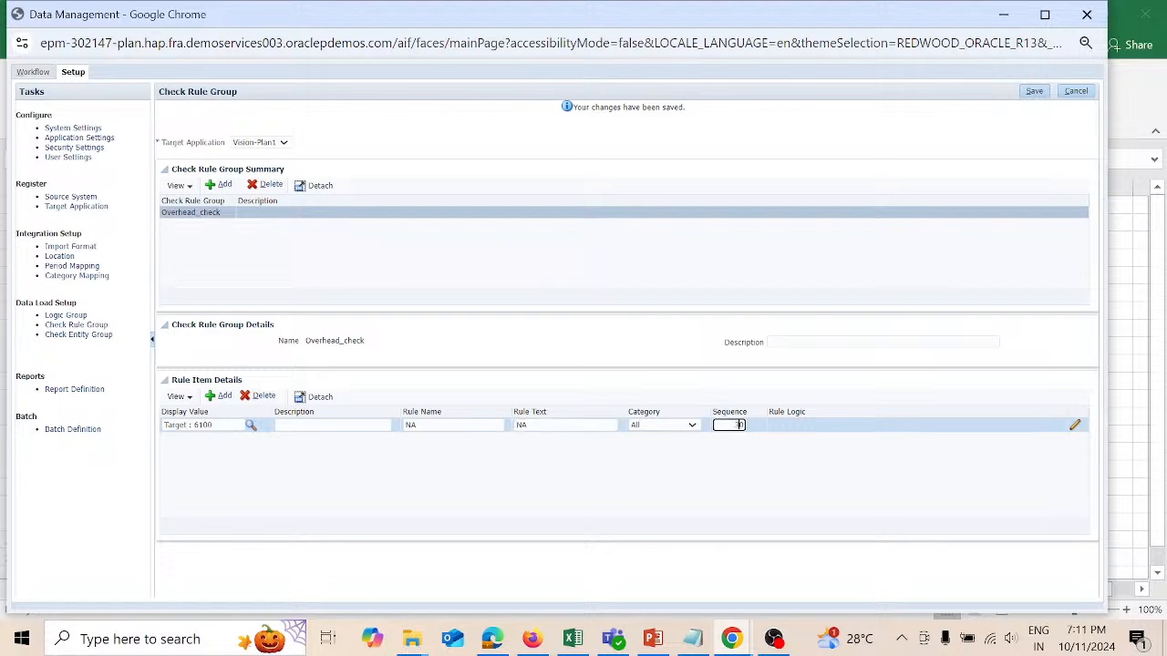
pyautogui.write('5')
pyautogui.press('Delete')
pyautogui.click(1037, 94)
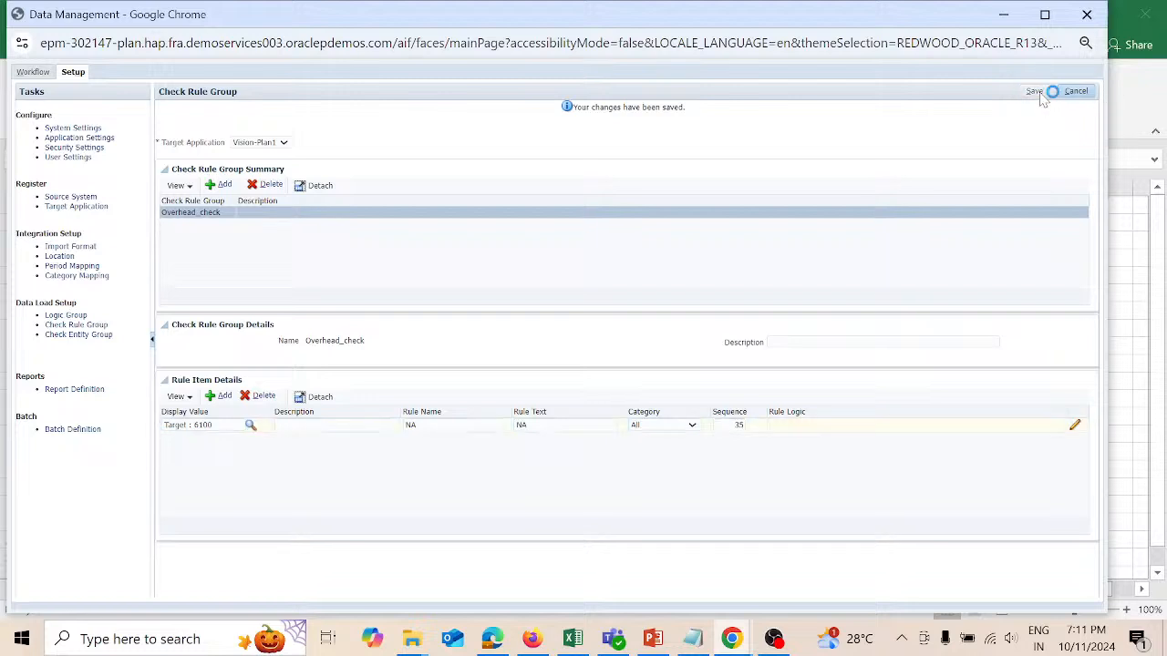
# Step: Add another rule item to the Overhead_check group with the display value #ModeList
pyautogui.click(222, 397)
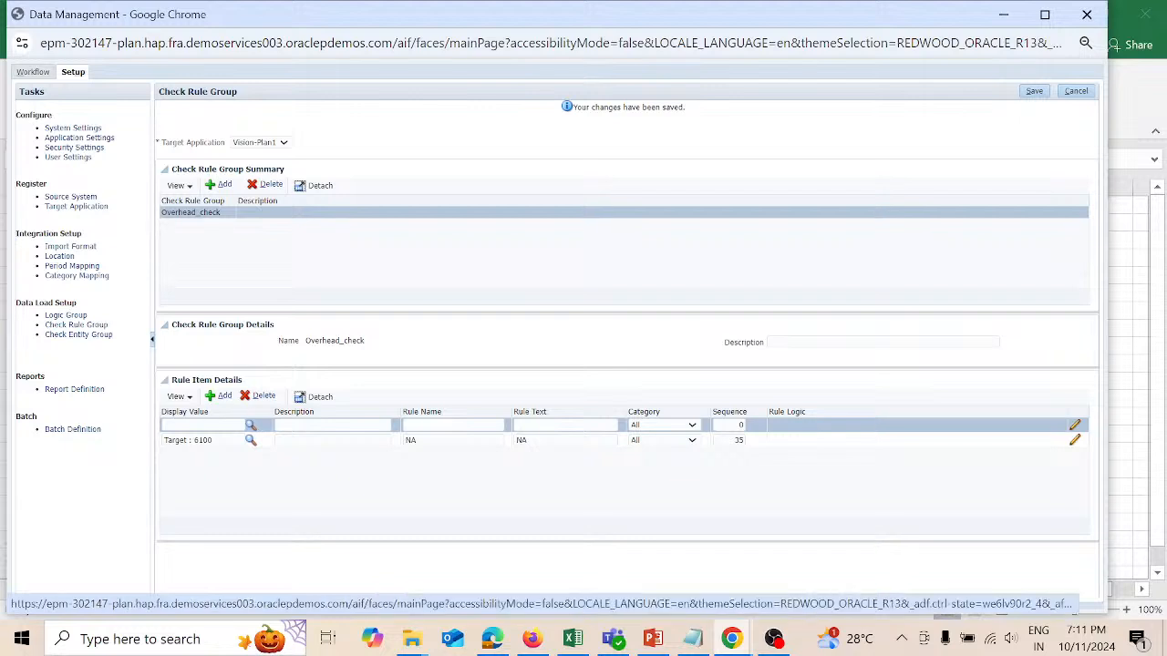
pyautogui.click(204, 424)
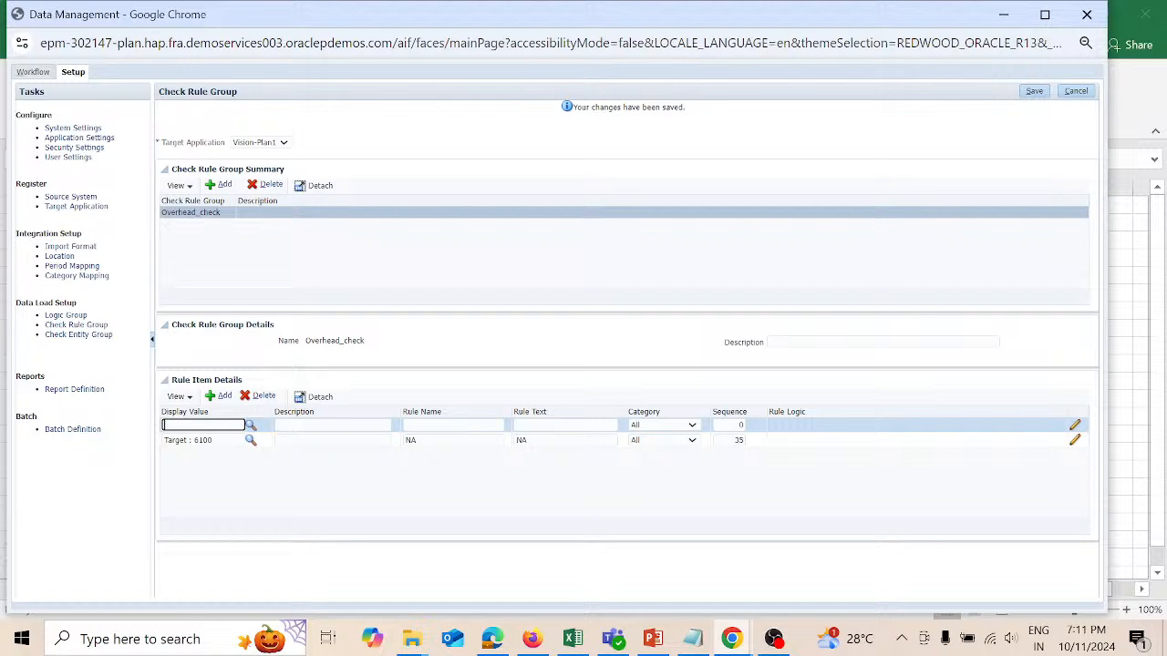
pyautogui.write('O')
pyautogui.write('Mode')
pyautogui.write('lLis')
pyautogui.write('t')
# Step: Set the #ModeList item's rule name and rule text to NA and its sequence to 15, and save it
pyautogui.press('Tab')
pyautogui.press('Tab')
pyautogui.press('Tab')
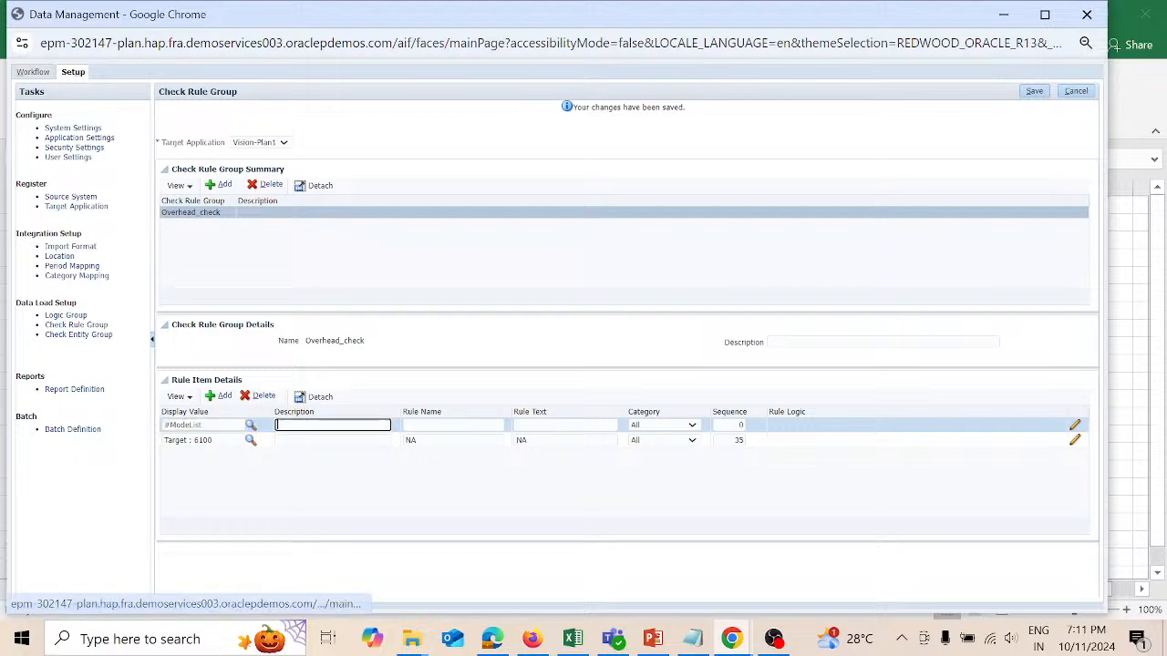
pyautogui.write('NA')
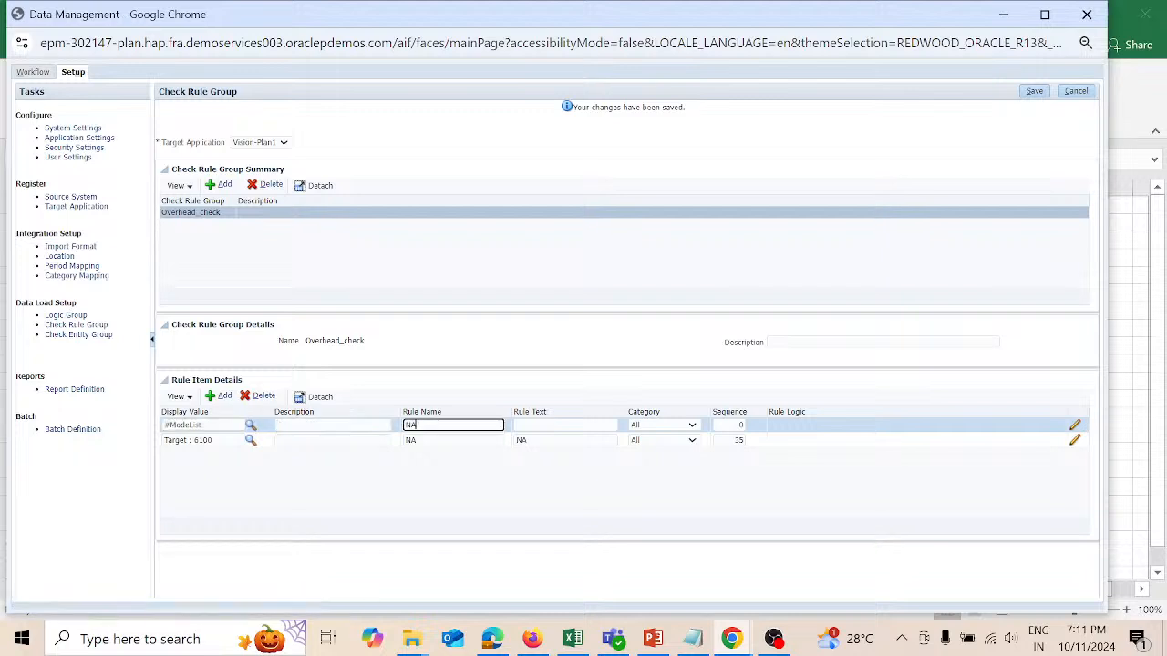
pyautogui.press('Tab')
pyautogui.write('NA')
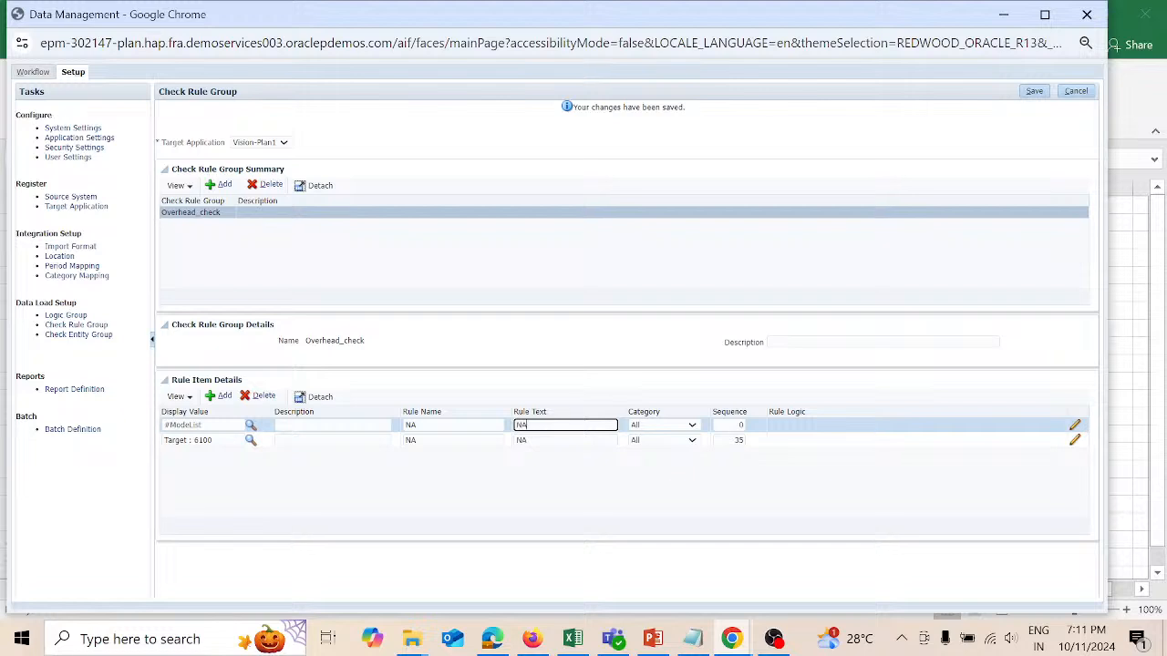
pyautogui.press('Tab')
pyautogui.press('Tab')
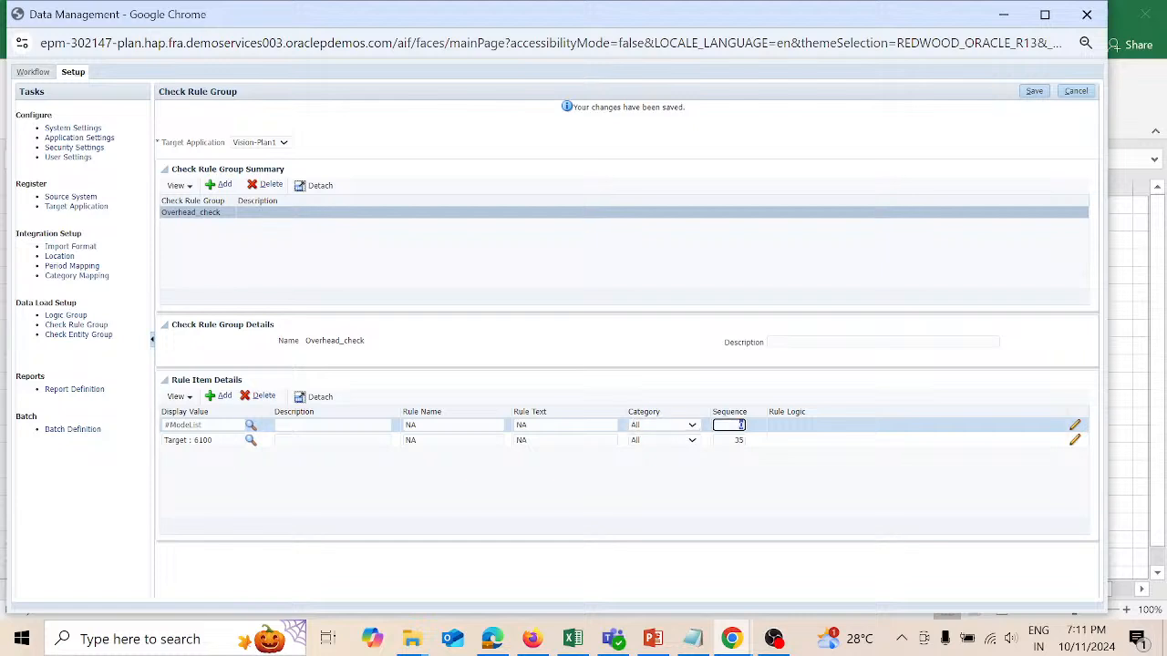
pyautogui.write('15')
pyautogui.click(1038, 93)
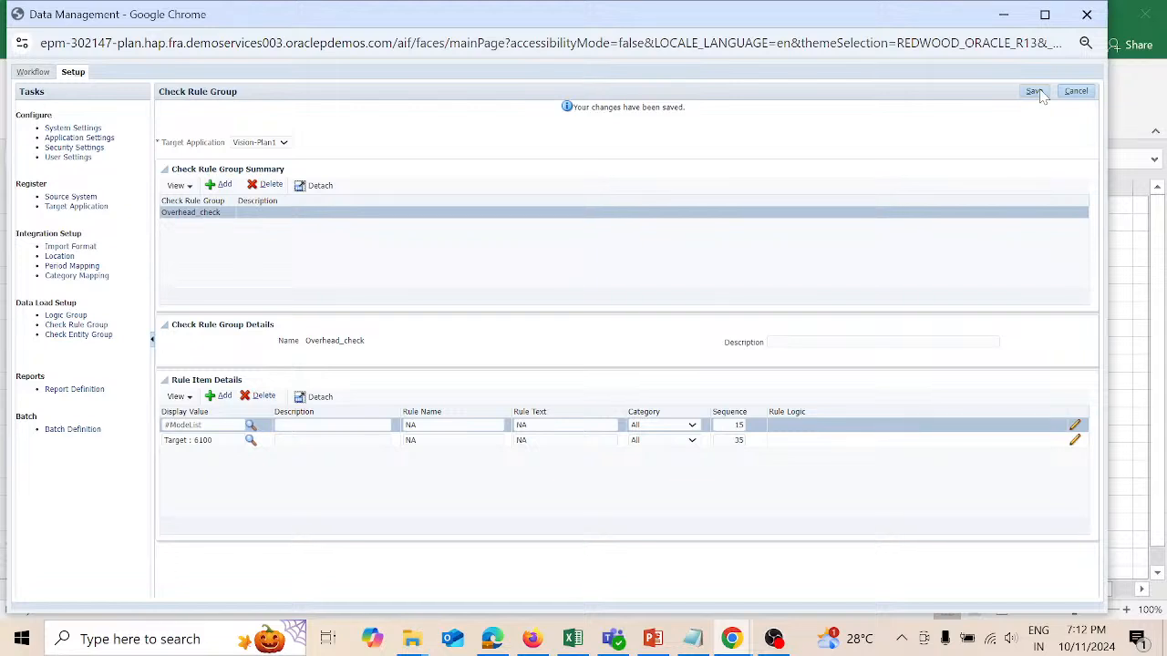
# Step: Add a rule item with the display value #Title to the Overhead_check group and set its rule name to NA
pyautogui.click(225, 397)
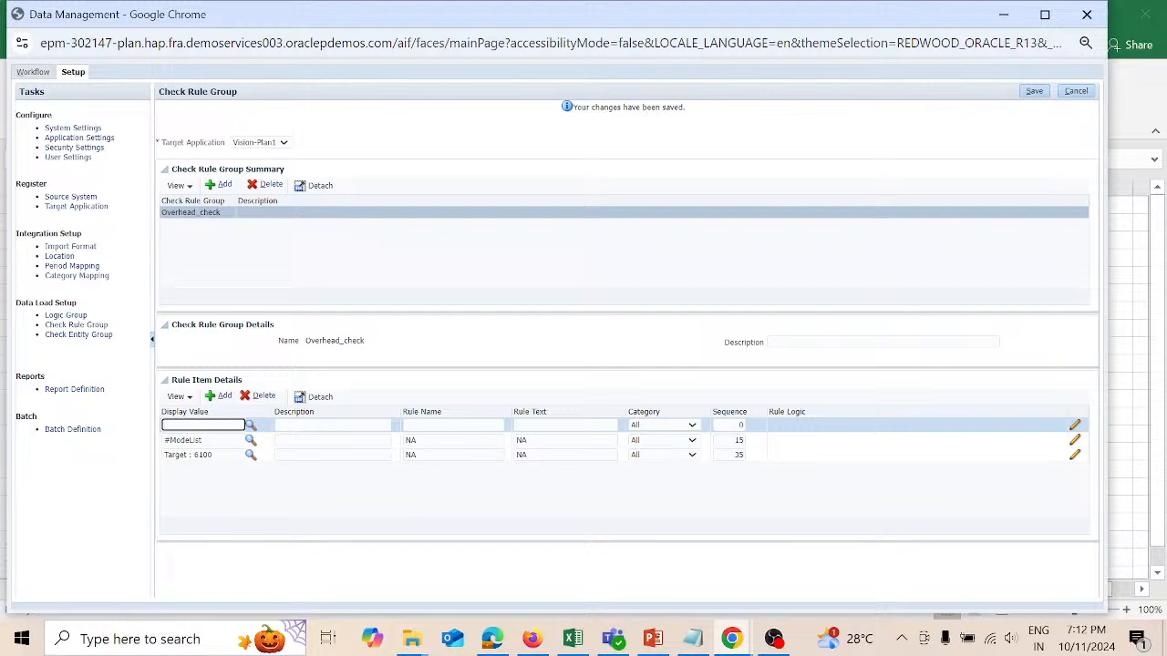
pyautogui.write('#Title')
pyautogui.press('Tab')
pyautogui.press('Tab')
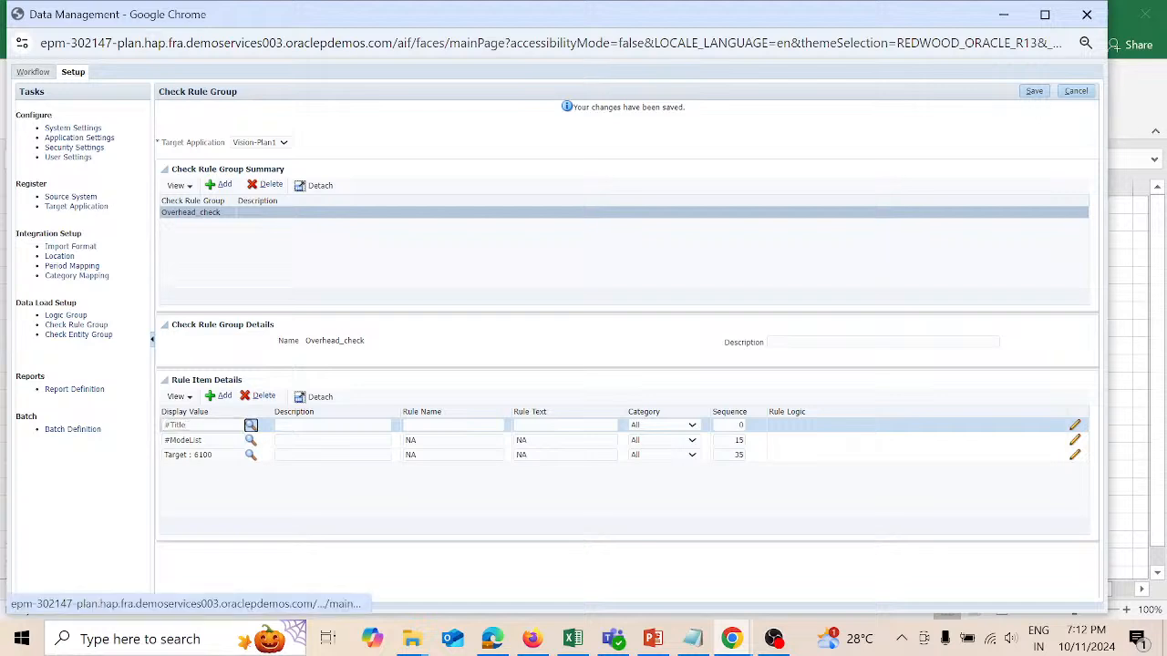
pyautogui.press('Tab')
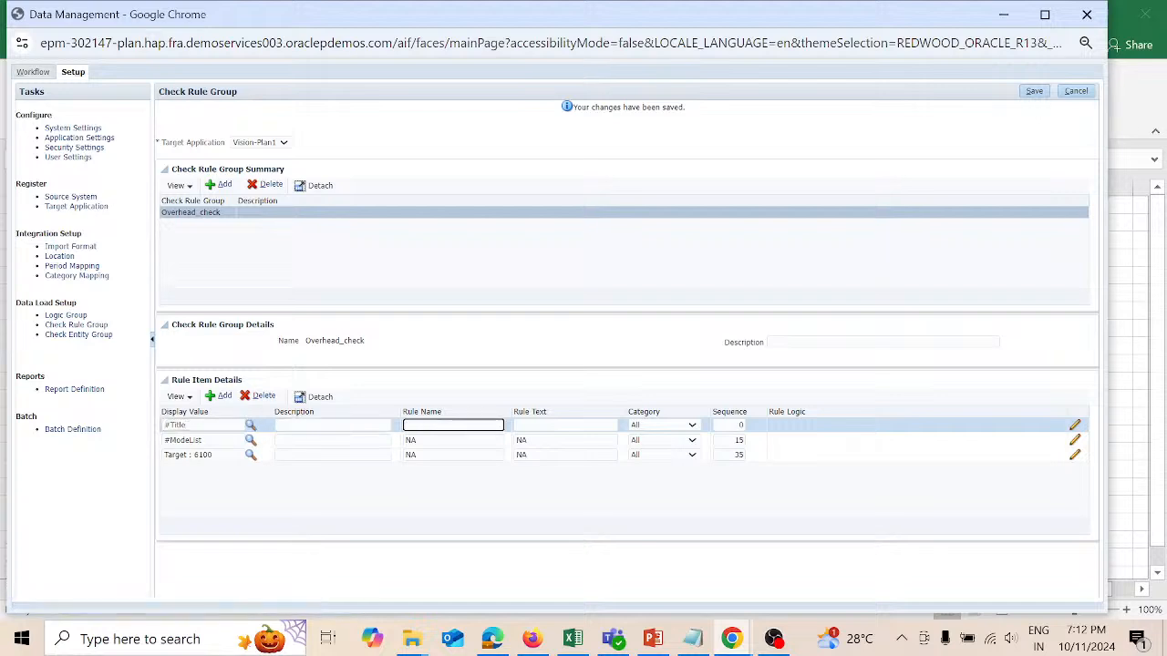
pyautogui.write('NA')
# Step: Give the #Title item the description Simple Data Check, rule text NA and sequence 10, and save it
pyautogui.click(295, 426)
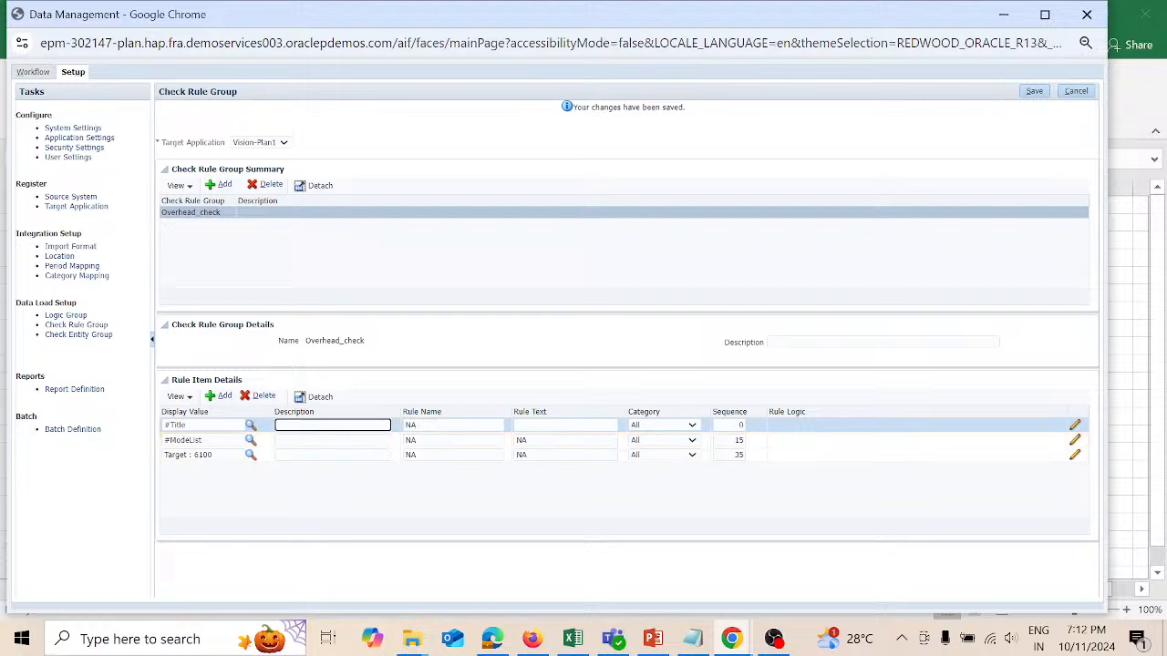
pyautogui.write('Simple Data Check')
pyautogui.press('Tab')
pyautogui.press('Tab')
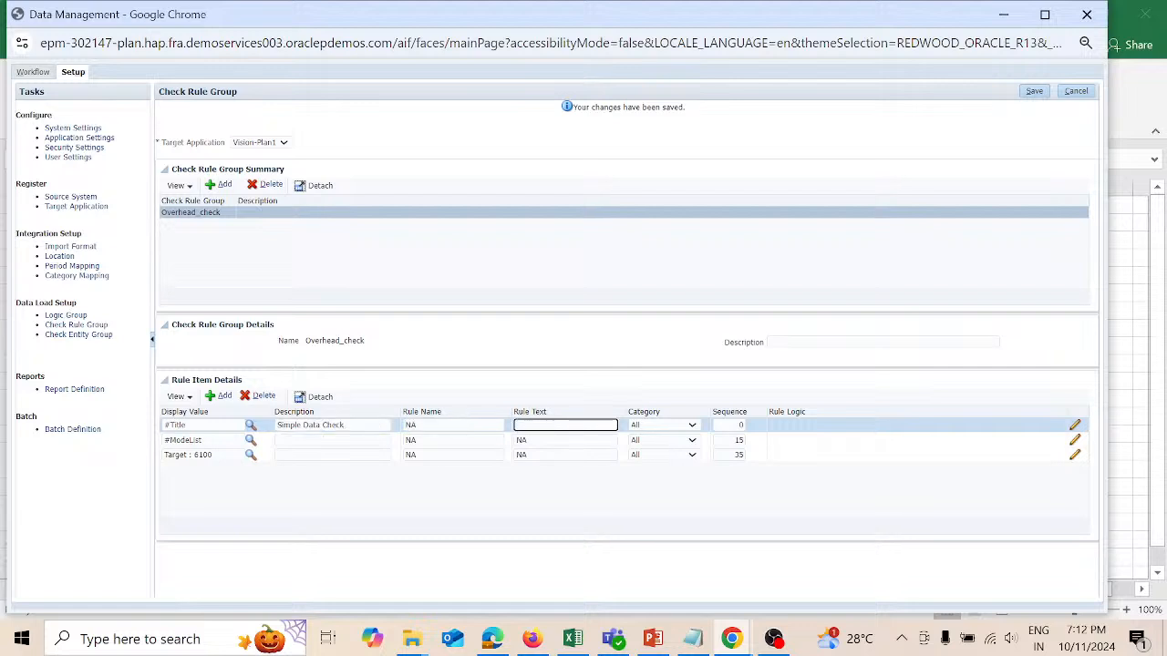
pyautogui.write('NA')
pyautogui.press('Tab')
pyautogui.press('Tab')
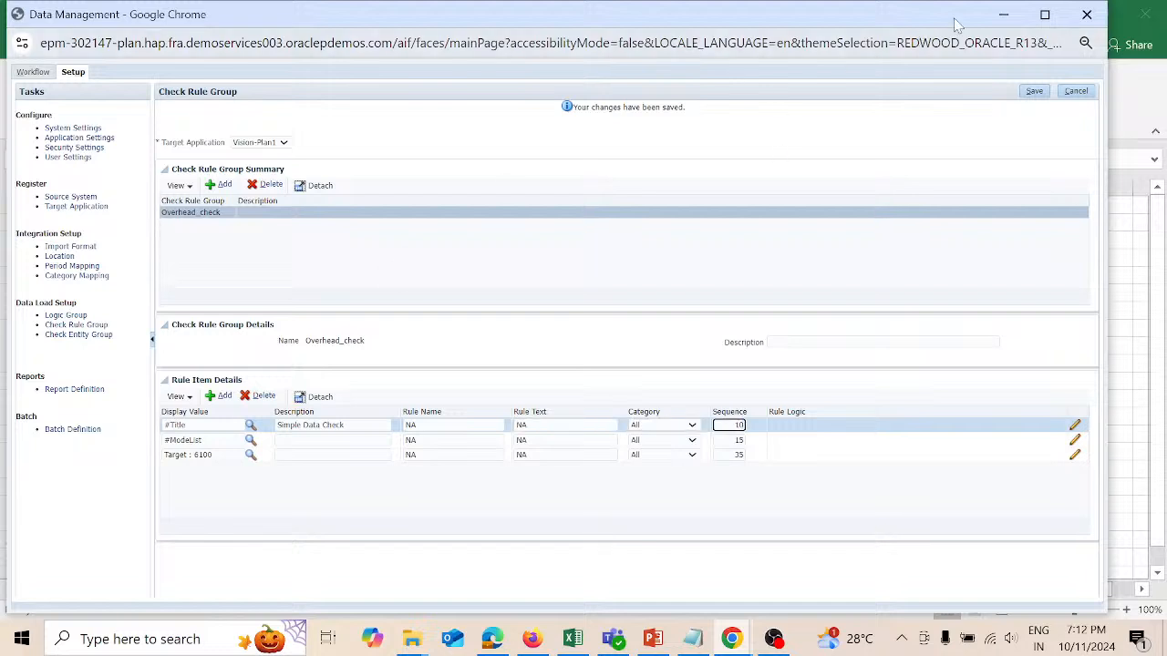
pyautogui.click(1036, 92)
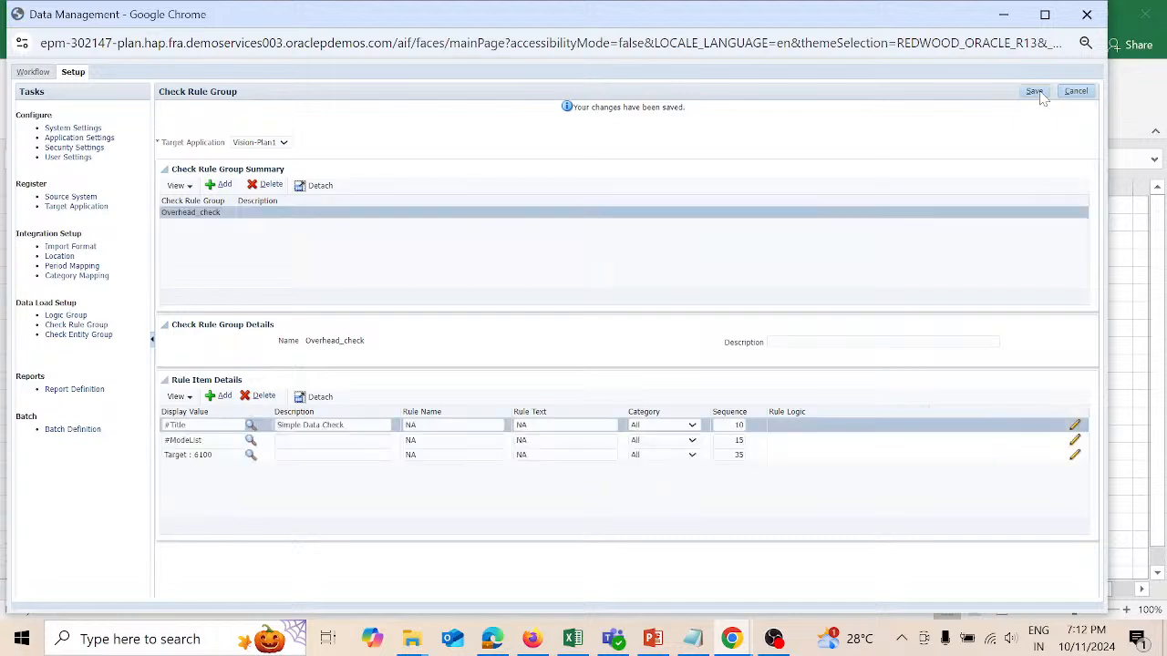
# Step: Add another rule item to the Overhead_check group with the display value "Source : 6100"
pyautogui.click(218, 395)
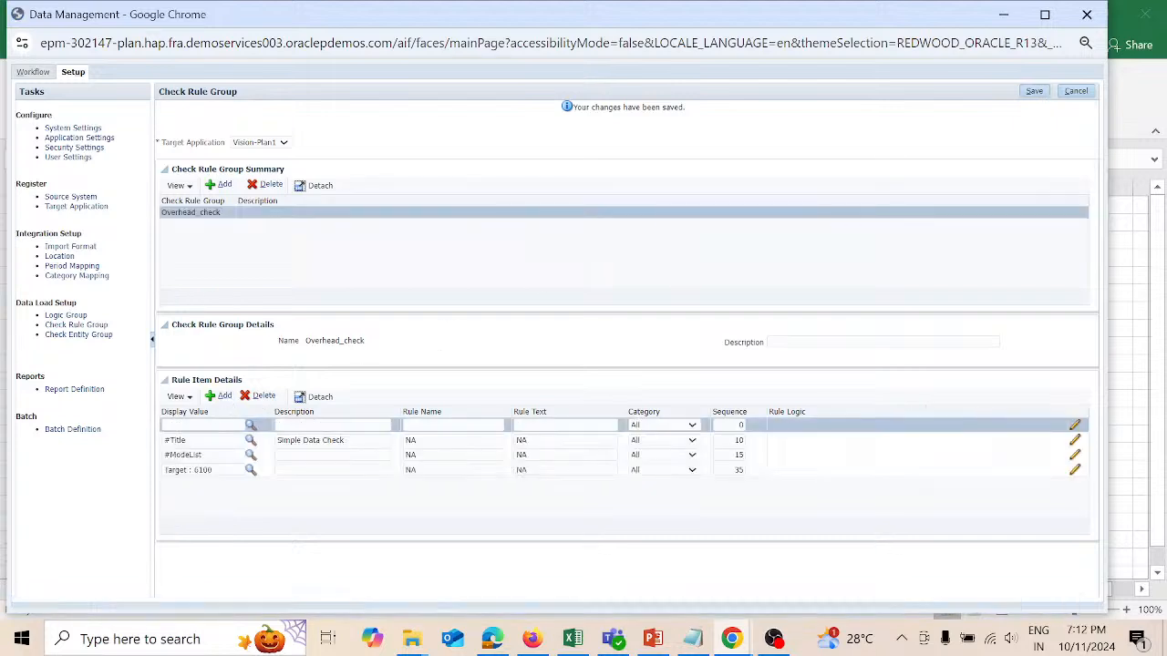
pyautogui.click(216, 425)
pyautogui.write('Source')
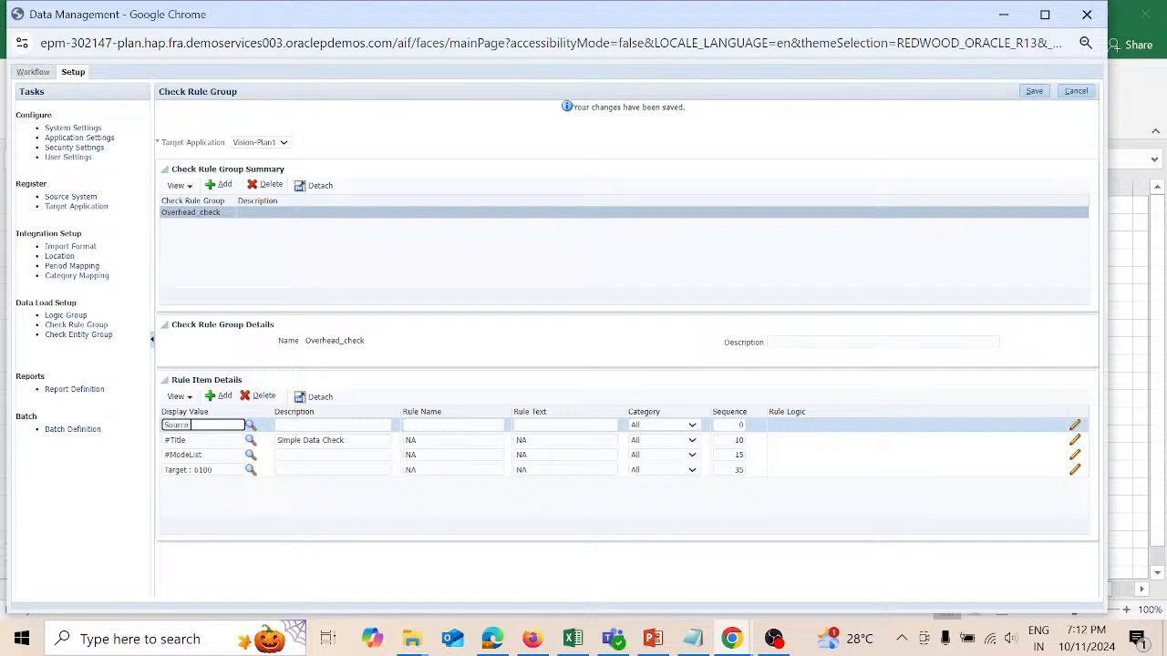
pyautogui.write(' : 6100')
pyautogui.press('Tab')
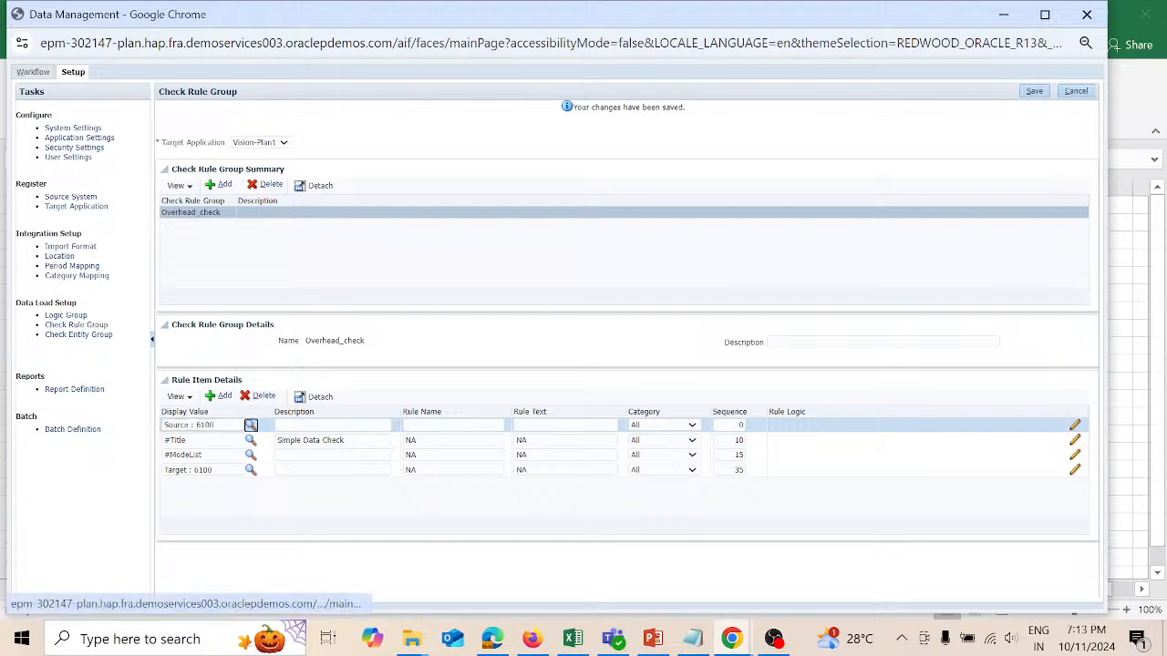
# Step: Set the Source : 6100 item's rule name and rule text to NA and its sequence to 45, and save it
pyautogui.press('Tab')
pyautogui.write('NA')
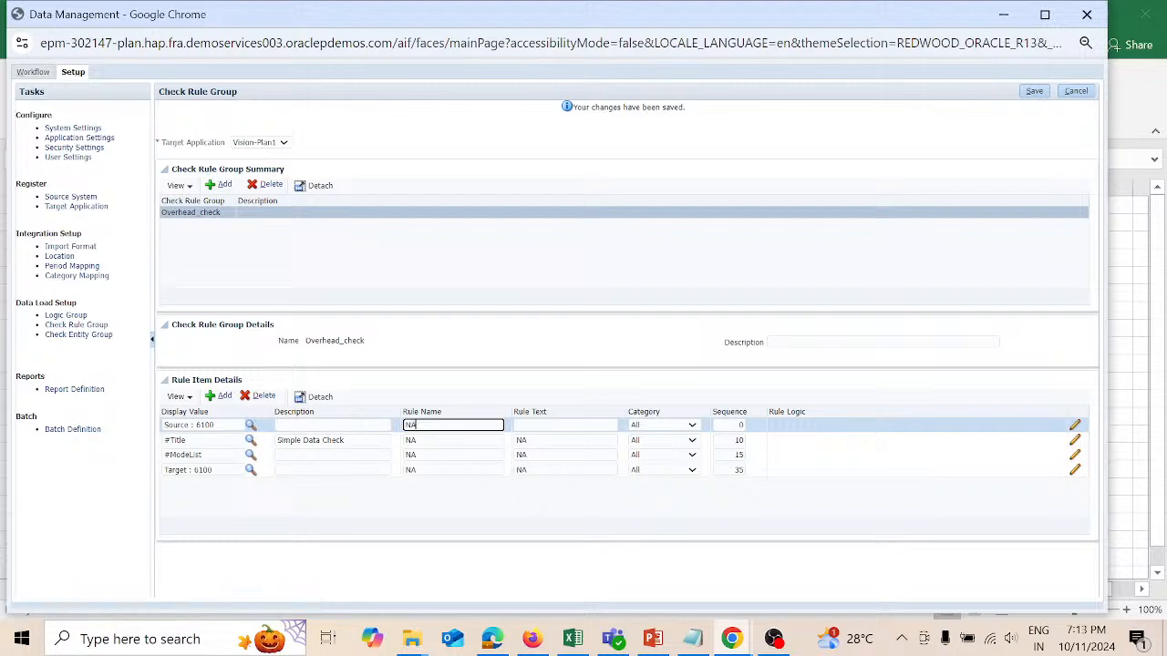
pyautogui.press('Tab')
pyautogui.write('NA')
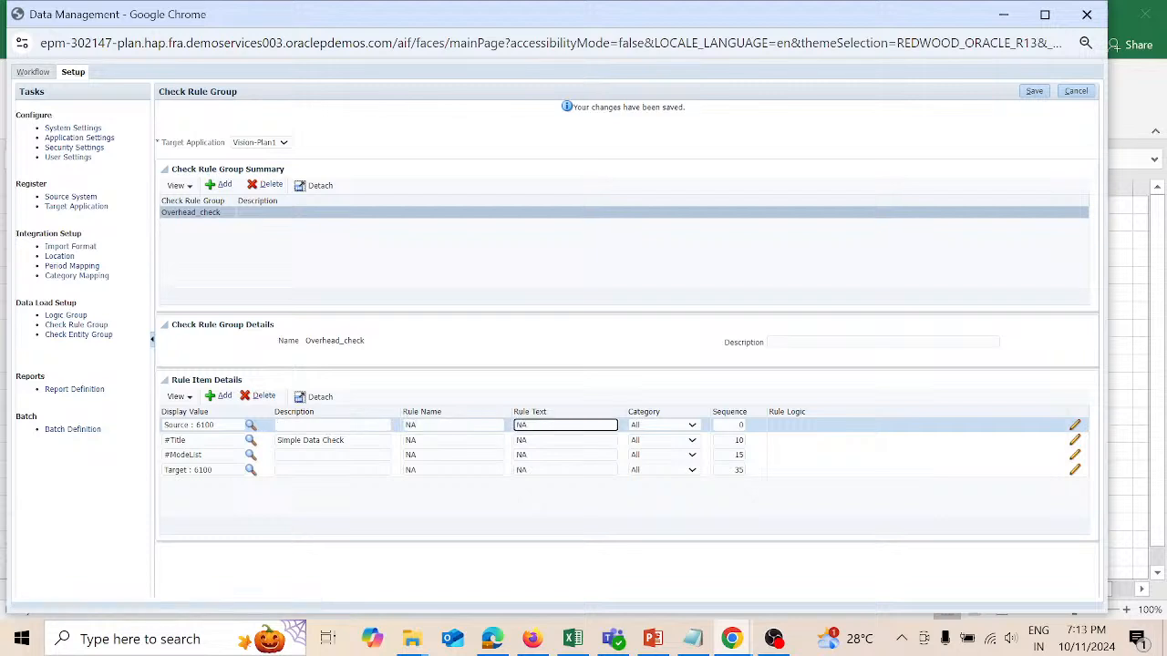
pyautogui.press('Tab')
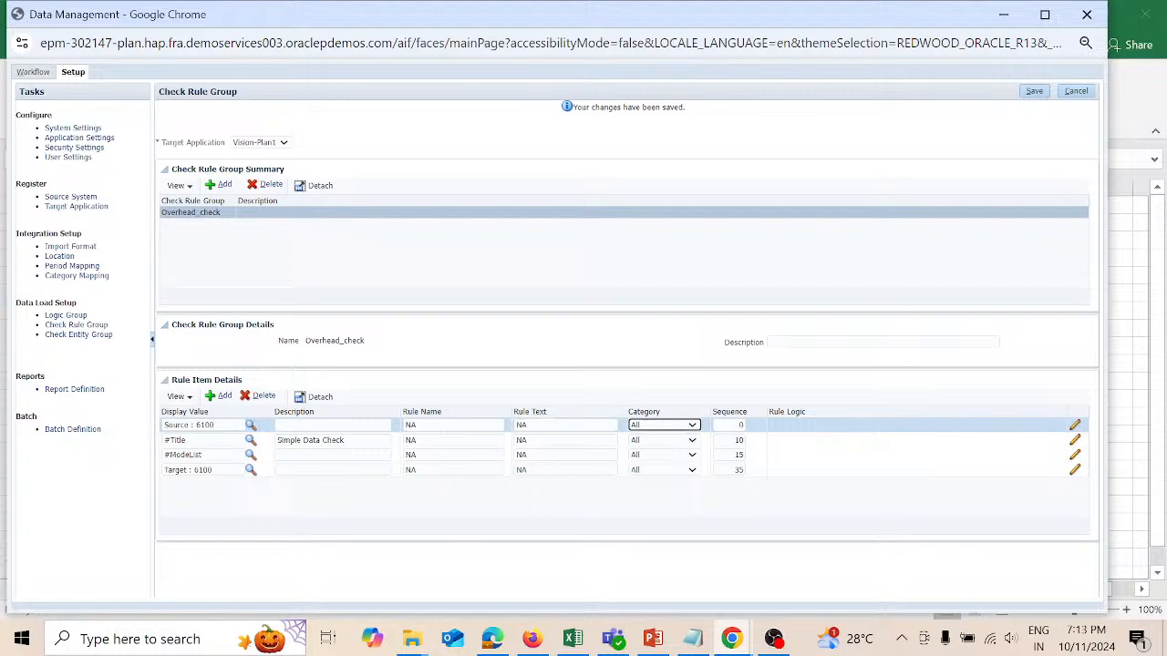
pyautogui.press('Tab')
pyautogui.write('45')
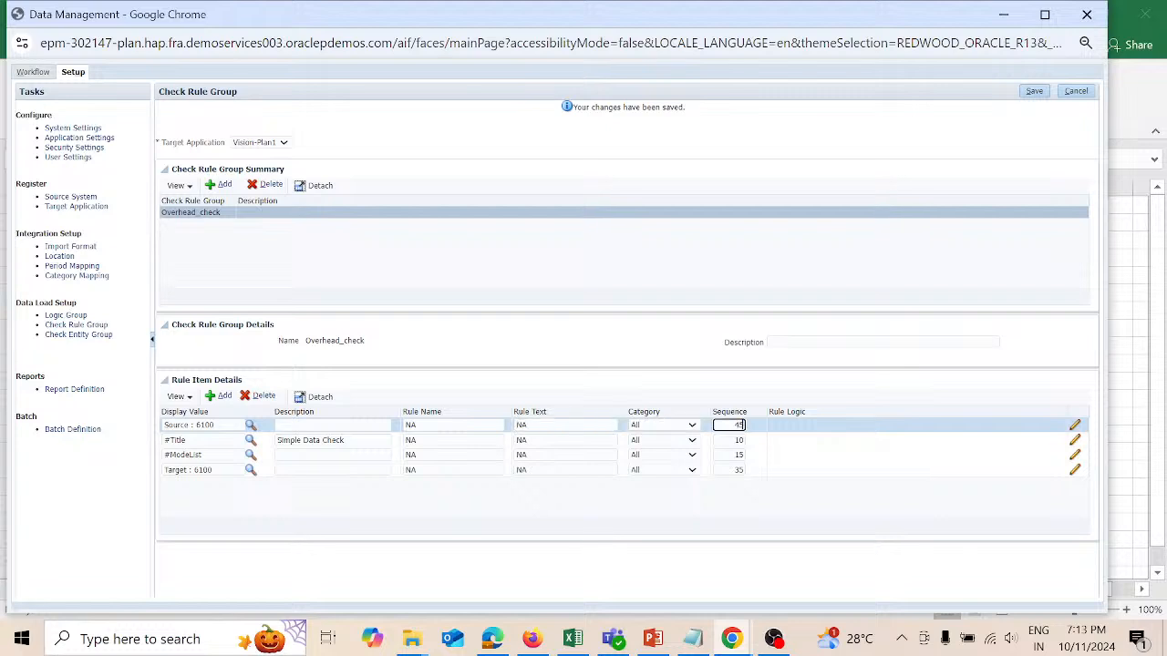
pyautogui.click(1037, 95)
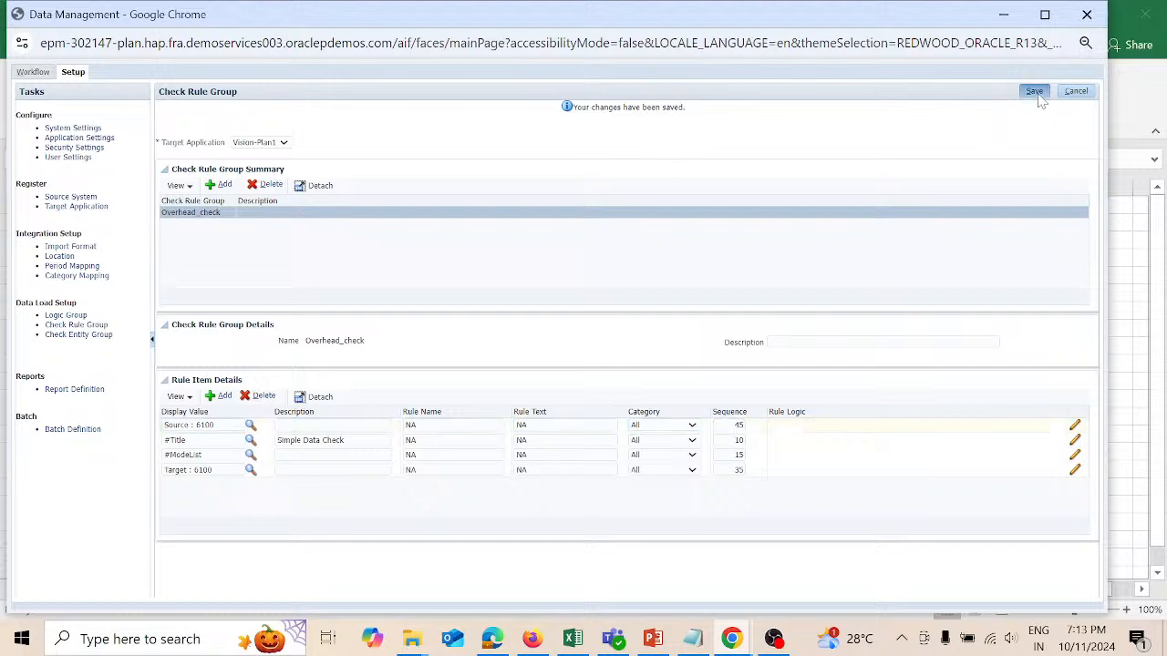
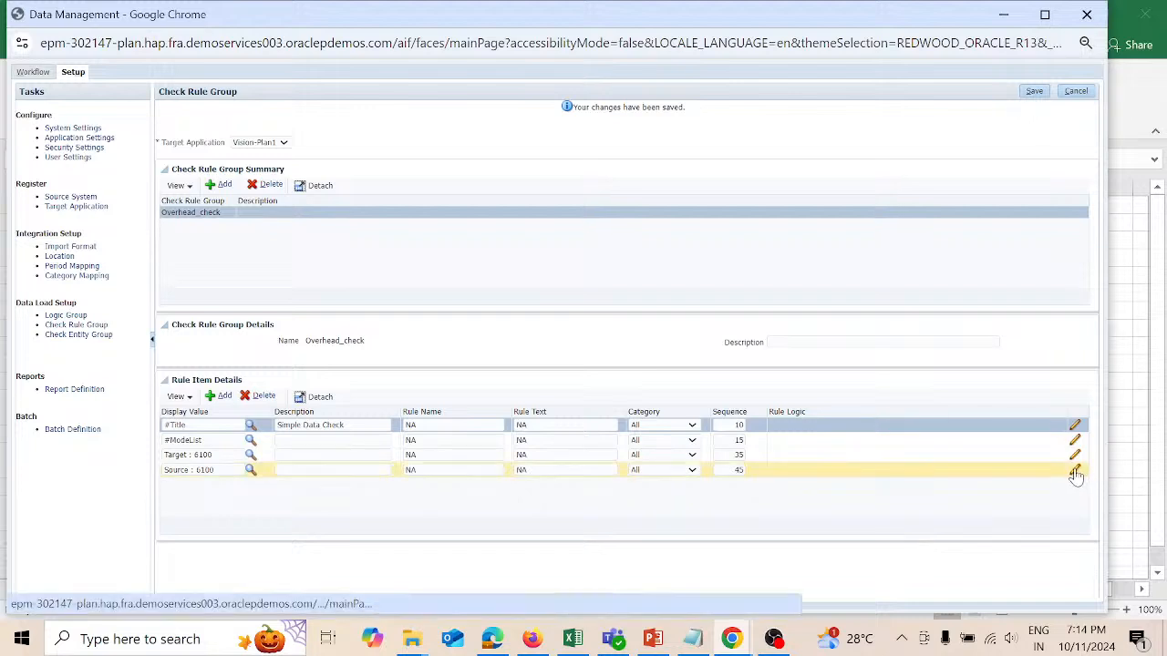
# Step: Add a condition to the Source : 6100 item's rule logic, using a Converted Source Intersection on the Account dimension
pyautogui.click(1075, 473)
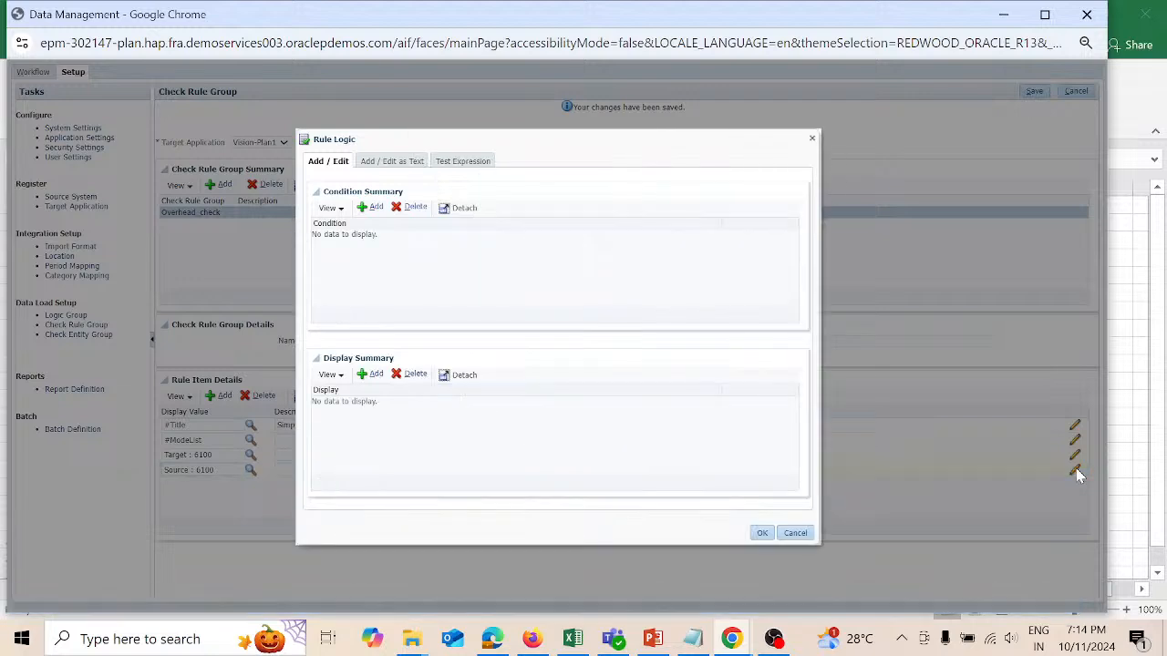
pyautogui.click(375, 209)
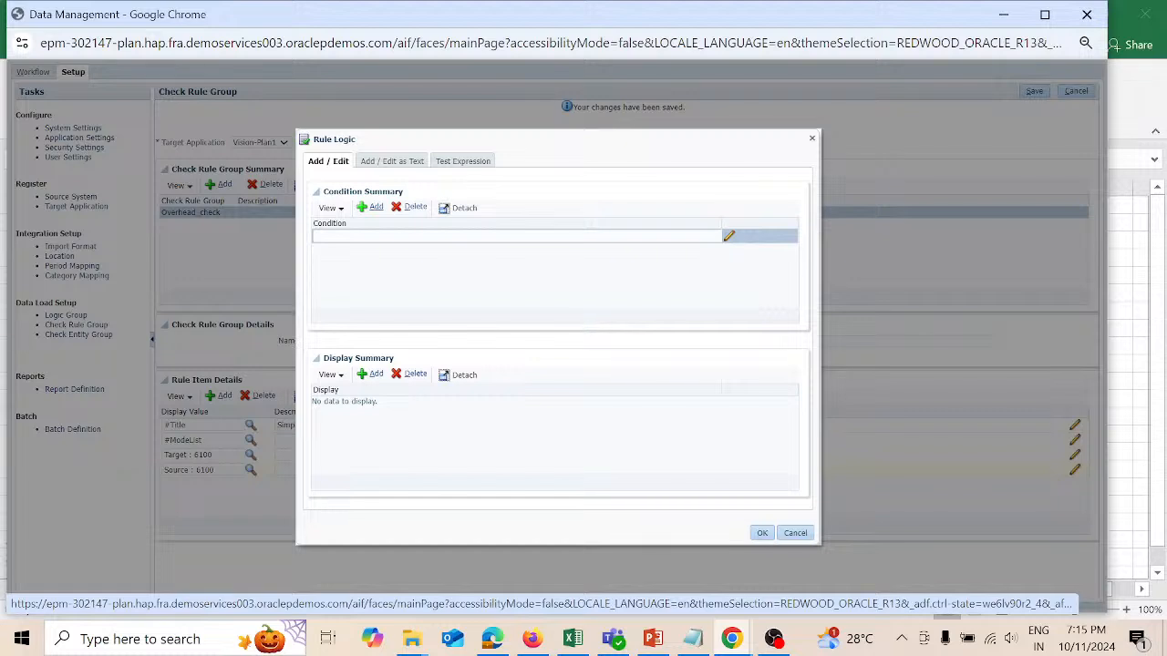
pyautogui.click(730, 239)
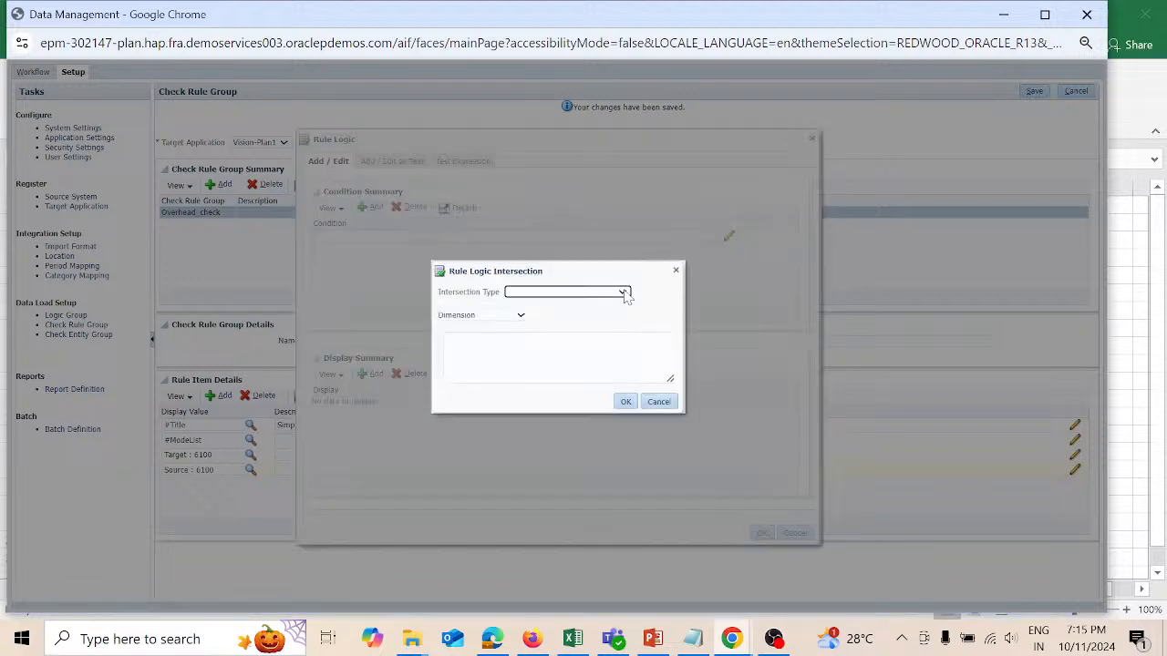
pyautogui.click(623, 293)
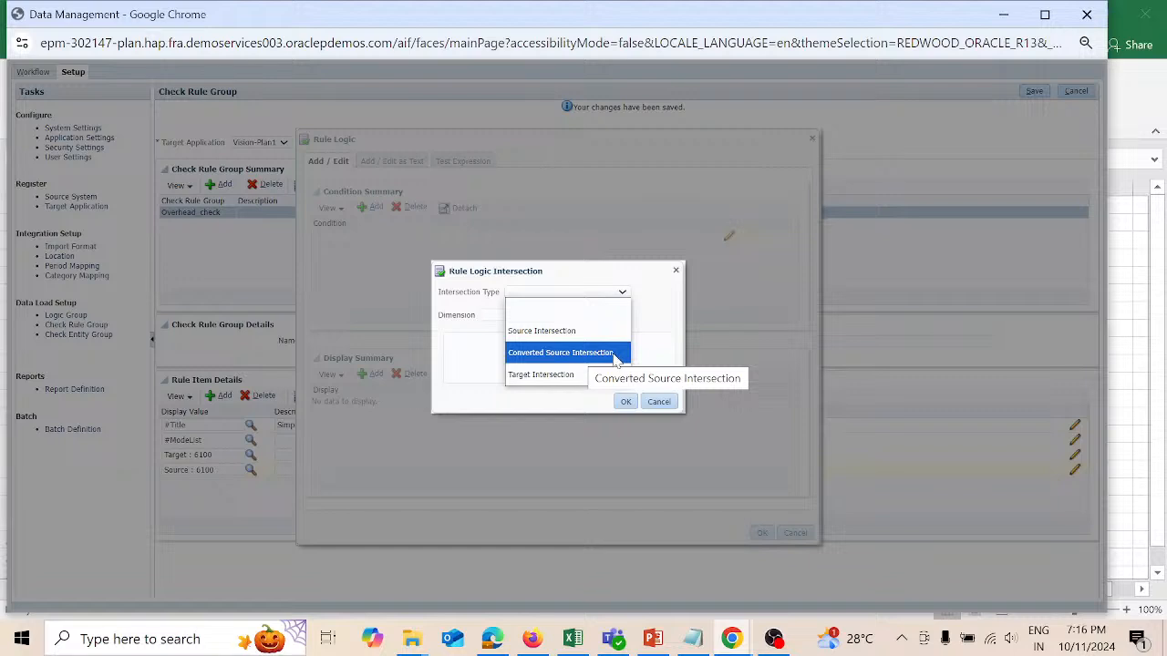
pyautogui.click(616, 354)
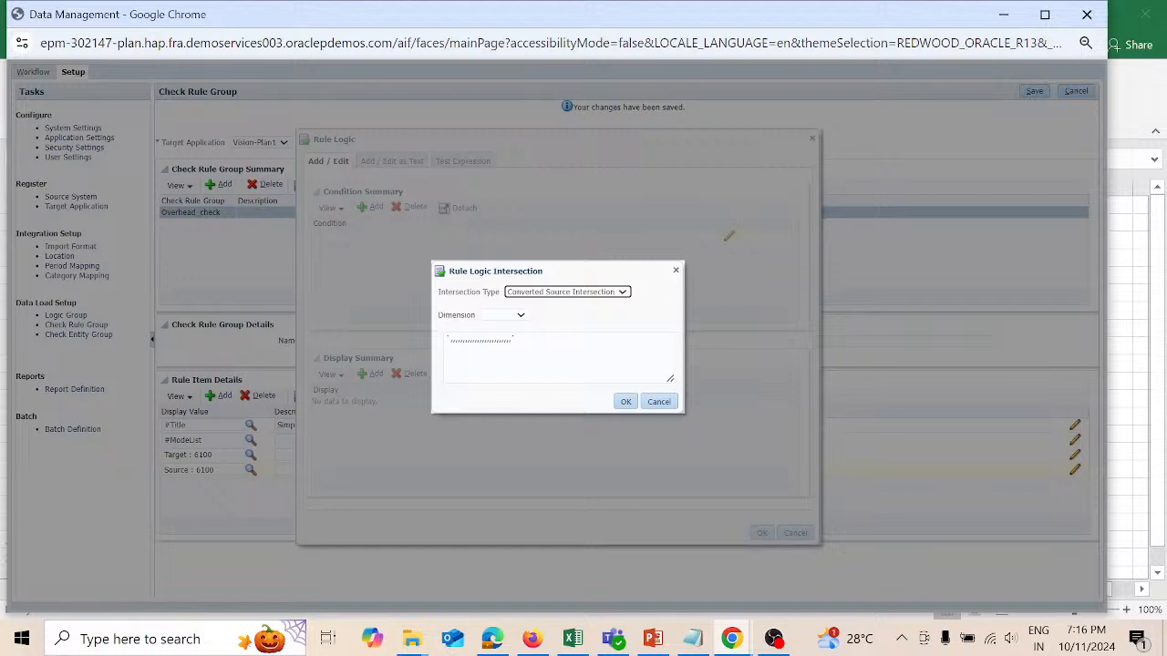
pyautogui.click(521, 316)
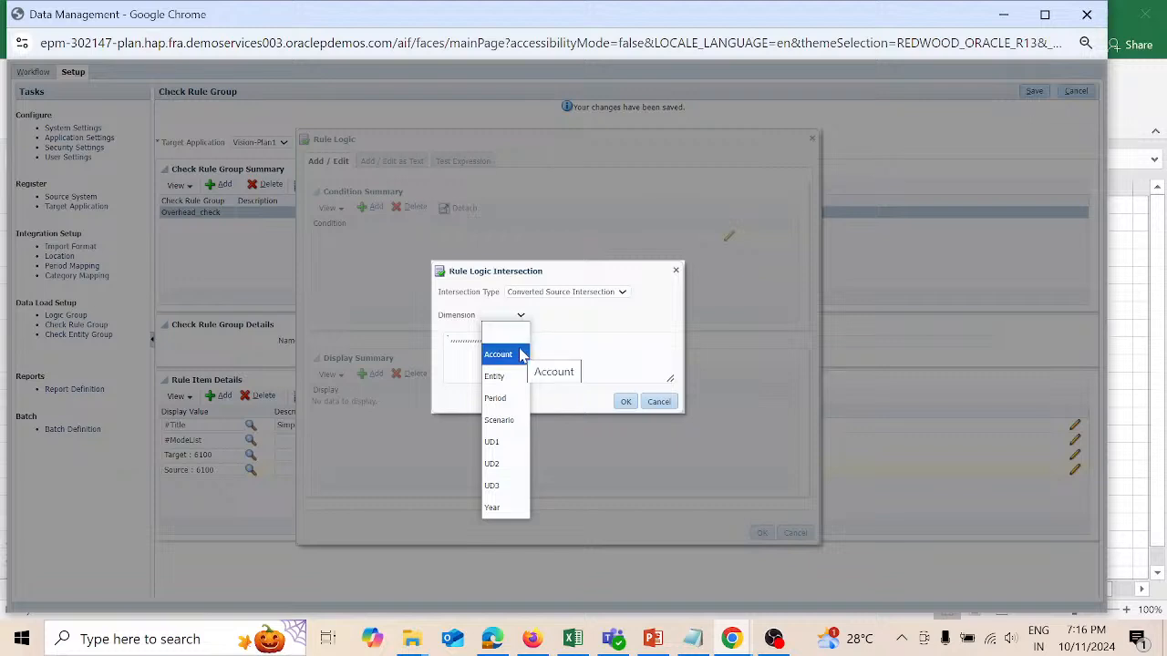
pyautogui.click(521, 354)
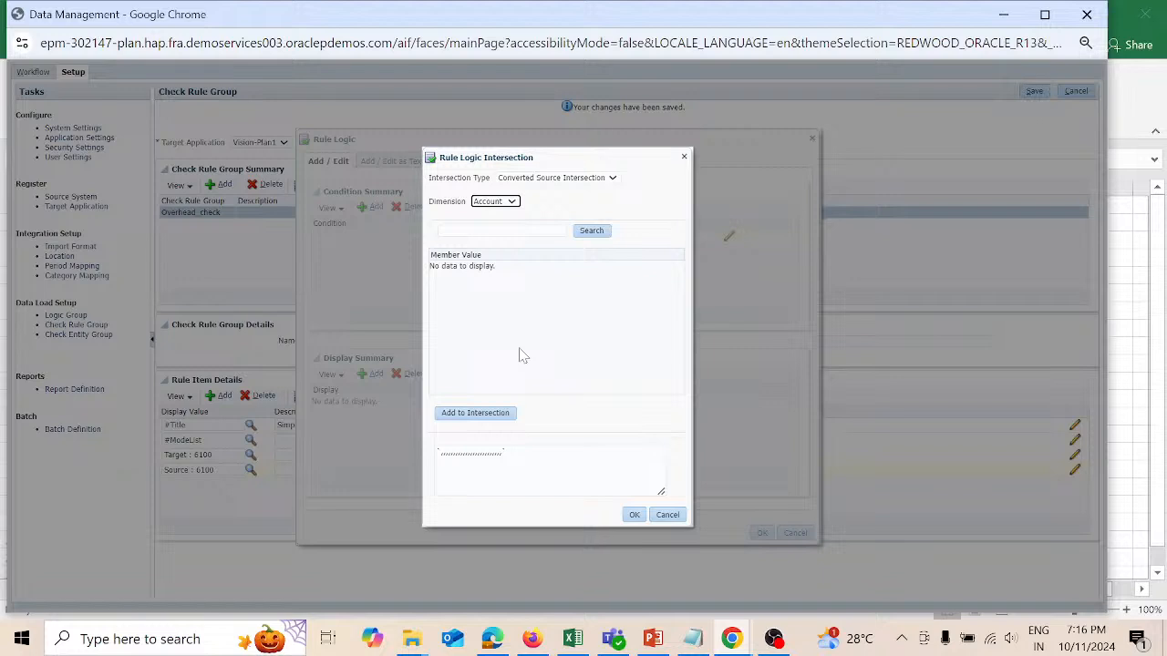
# Step: Try to add account 6100 to the condition's intersection, and discard the rule logic edit
pyautogui.click(591, 231)
pyautogui.click(501, 232)
pyautogui.write('6100')
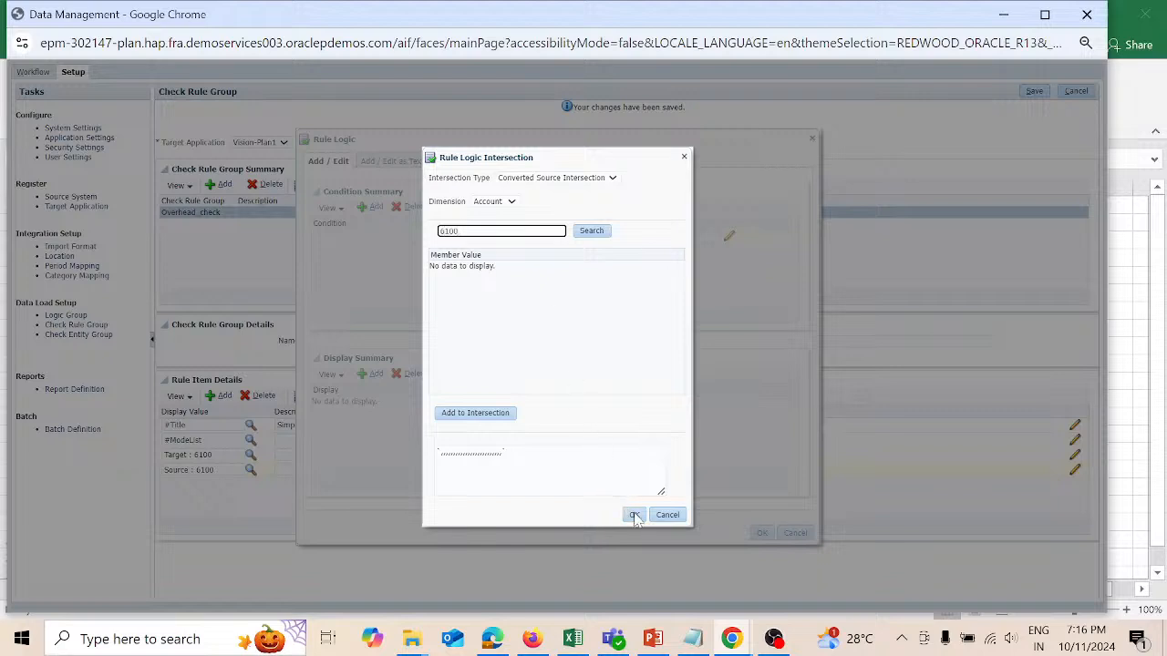
pyautogui.click(487, 418)
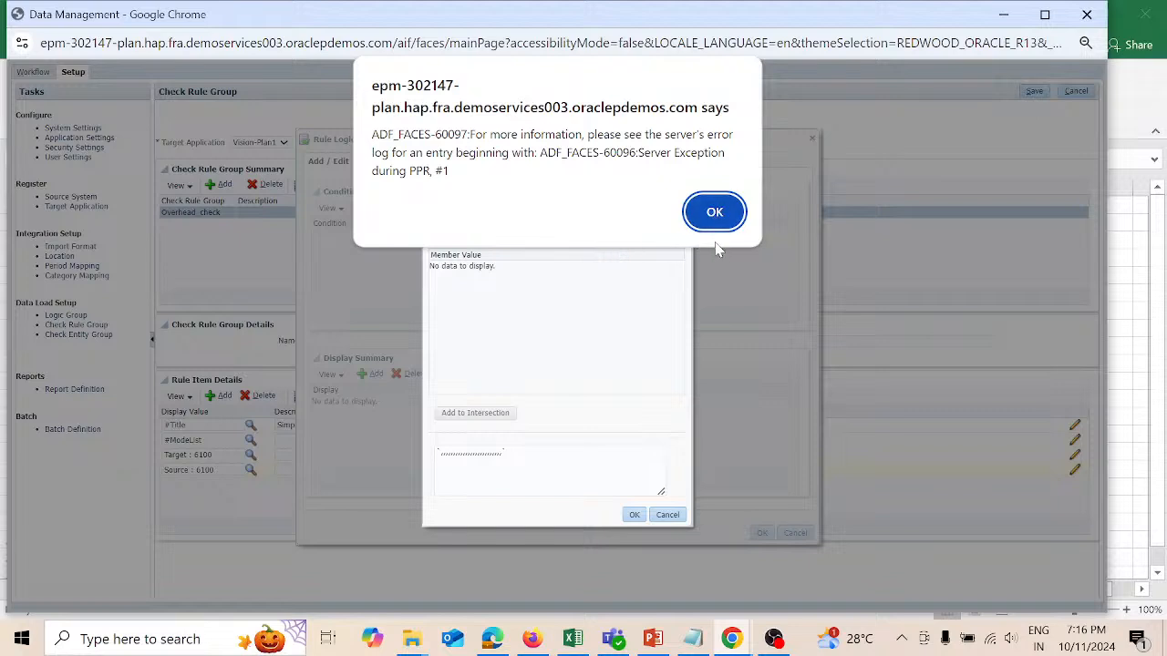
pyautogui.click(715, 223)
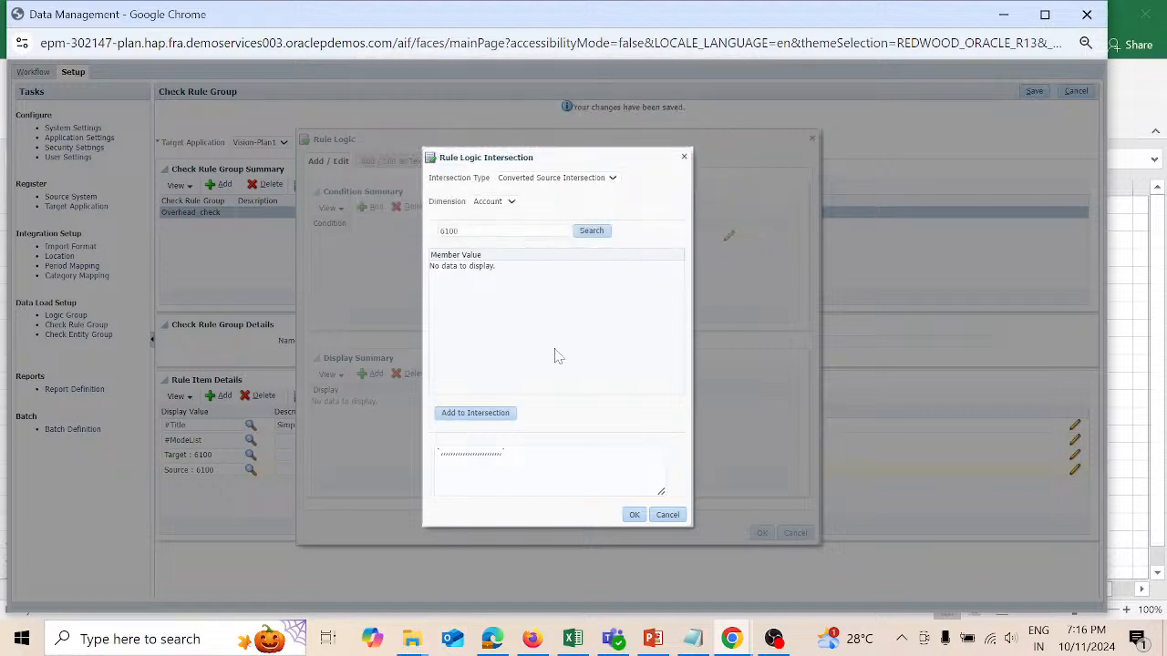
pyautogui.click(670, 515)
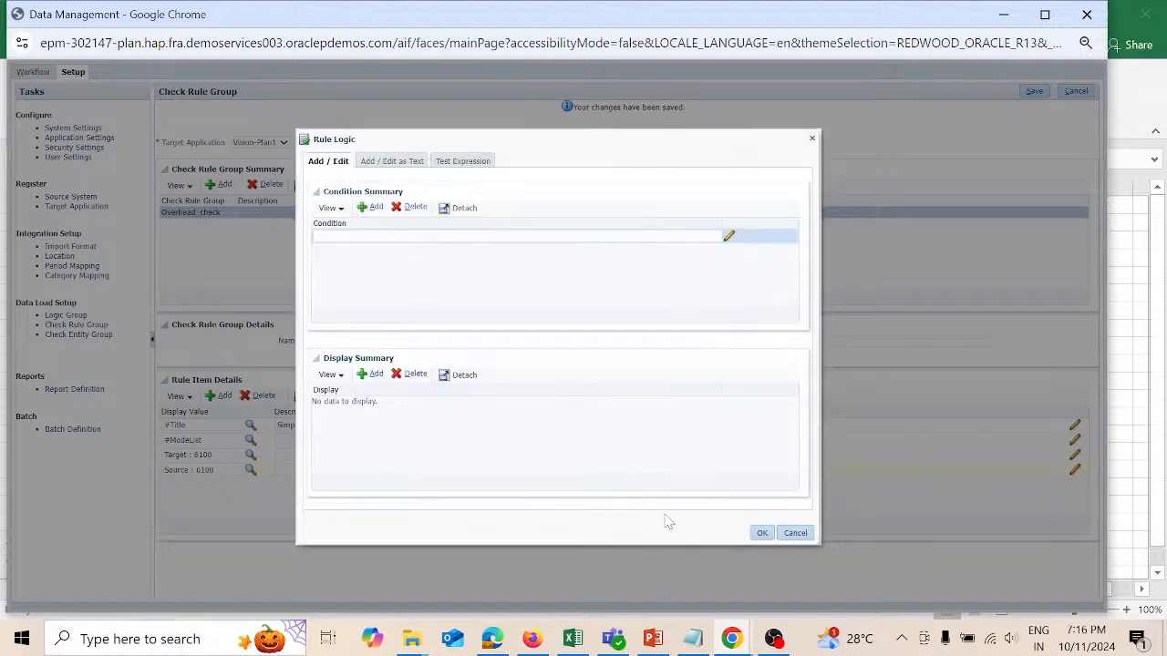
pyautogui.click(791, 533)
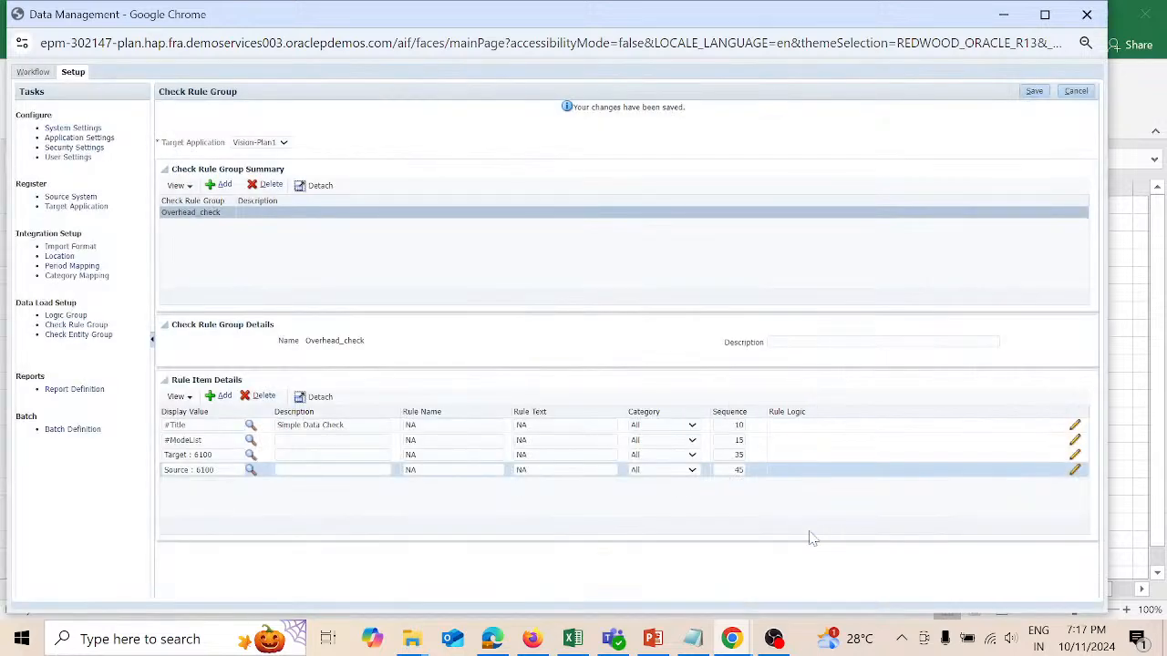
# Step: Reload the EPM Cloud Planning home page in the other Chrome window and return to the Data Management window
pyautogui.moveTo(536, 646)
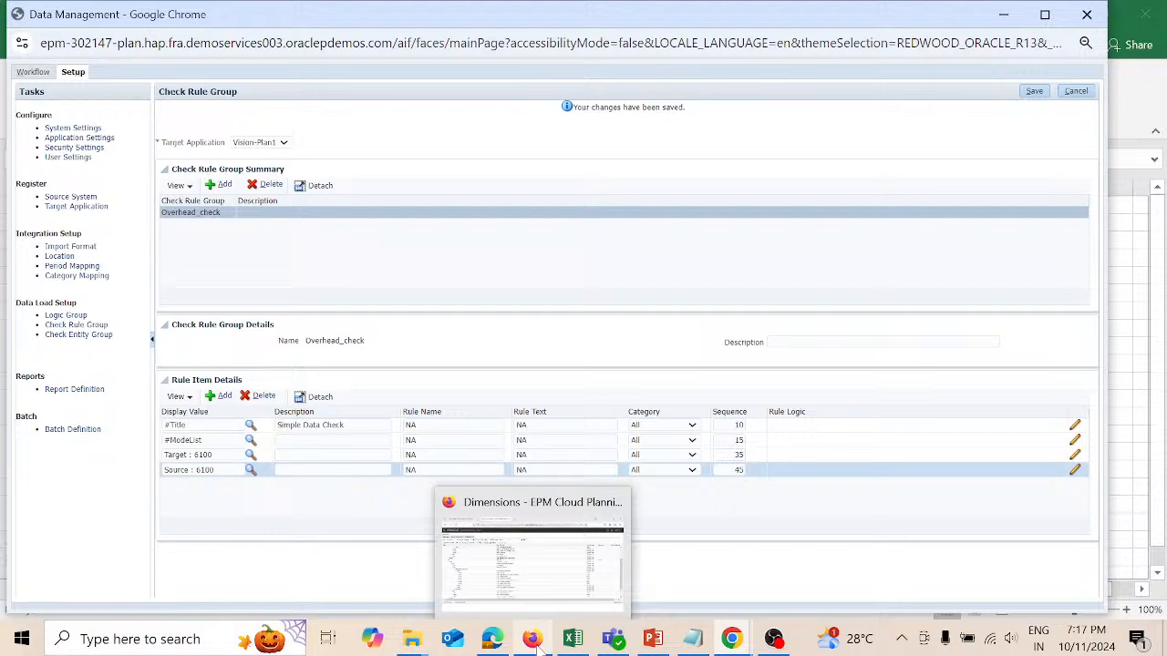
pyautogui.moveTo(731, 641)
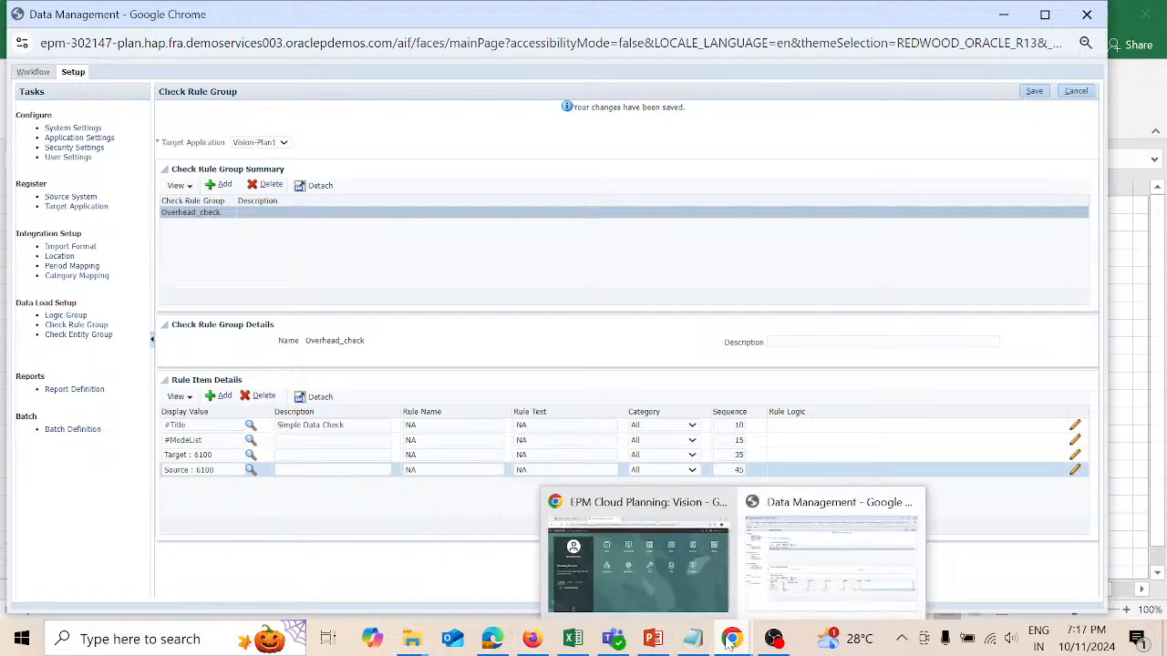
pyautogui.click(679, 565)
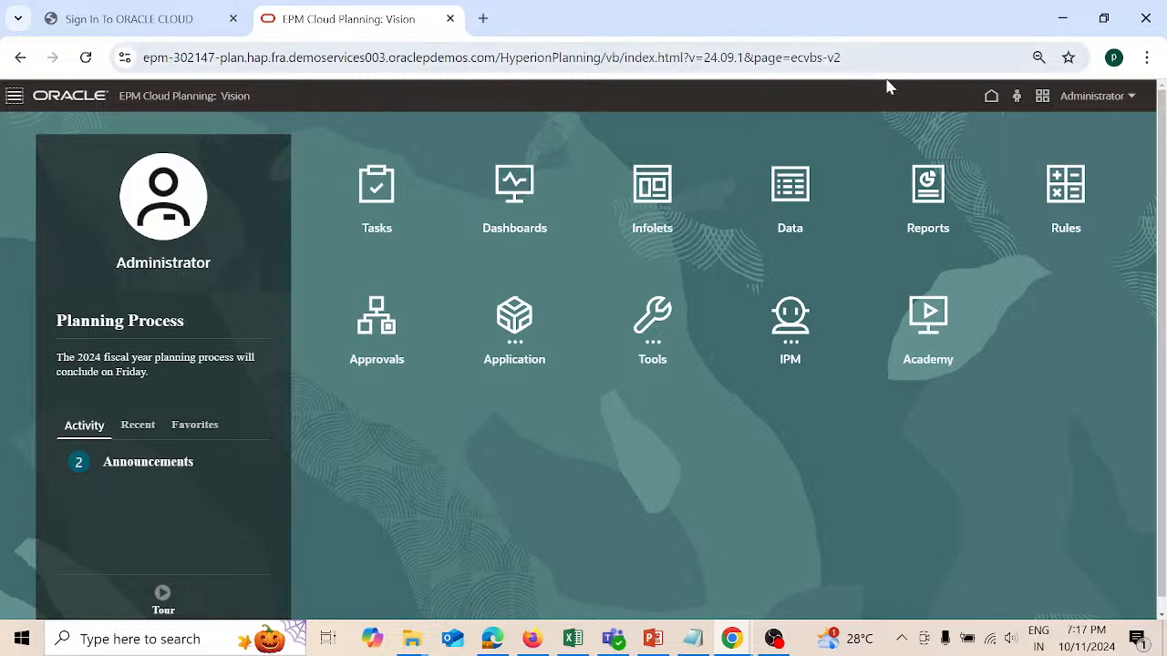
pyautogui.hotkey('ctrl', 'l')
pyautogui.press('Return')
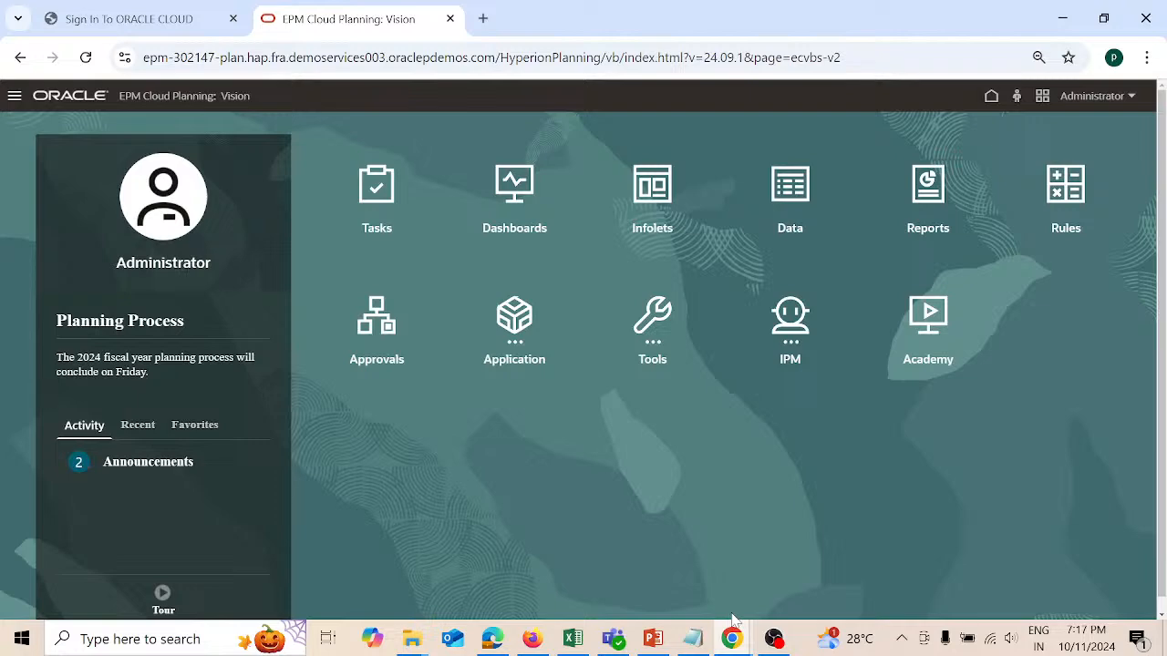
pyautogui.moveTo(735, 629)
pyautogui.click(782, 583)
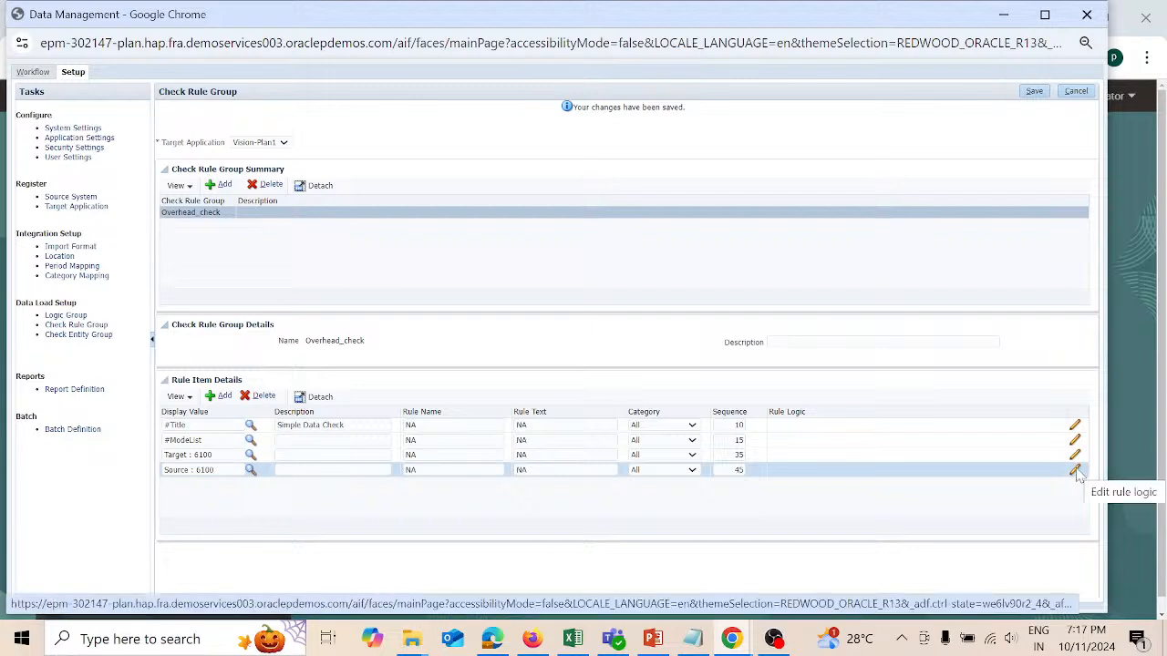
# Step: Add a condition to the Source : 6100 item's rule logic, using a Converted Source Intersection on the Account dimension
pyautogui.click(1075, 470)
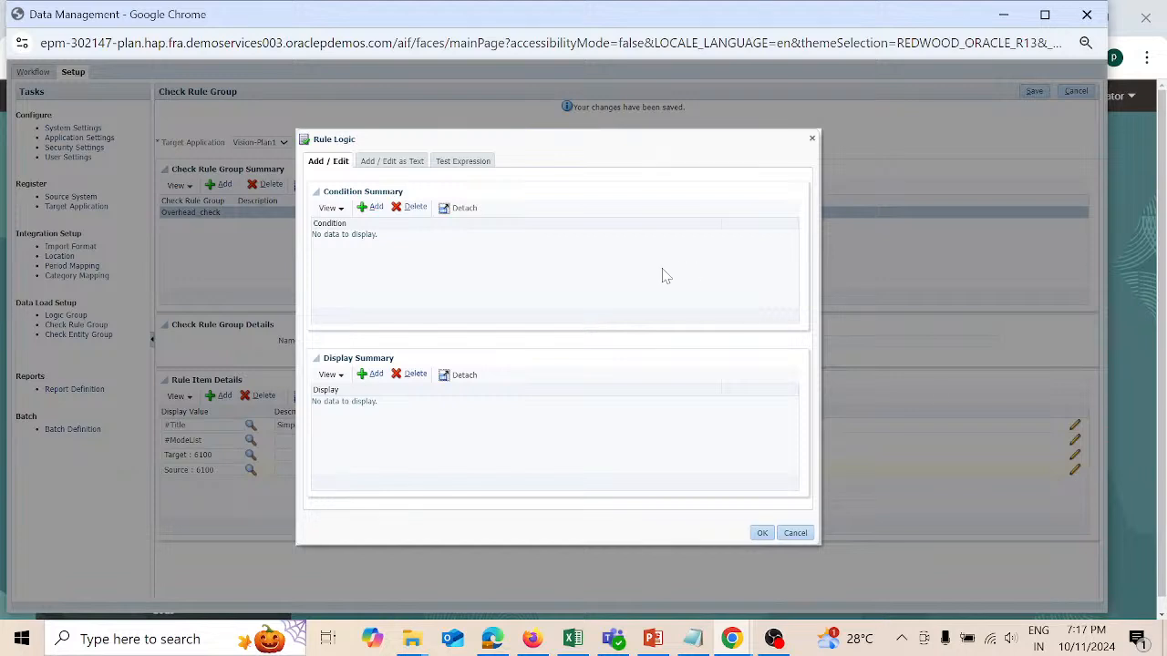
pyautogui.click(374, 208)
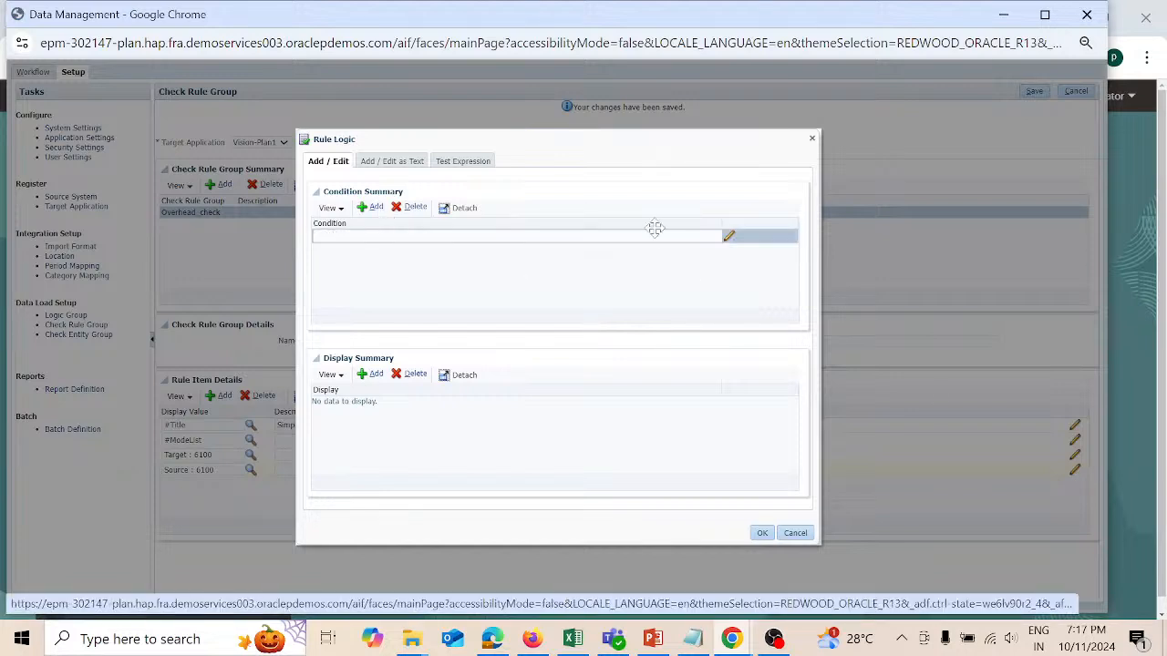
pyautogui.click(730, 238)
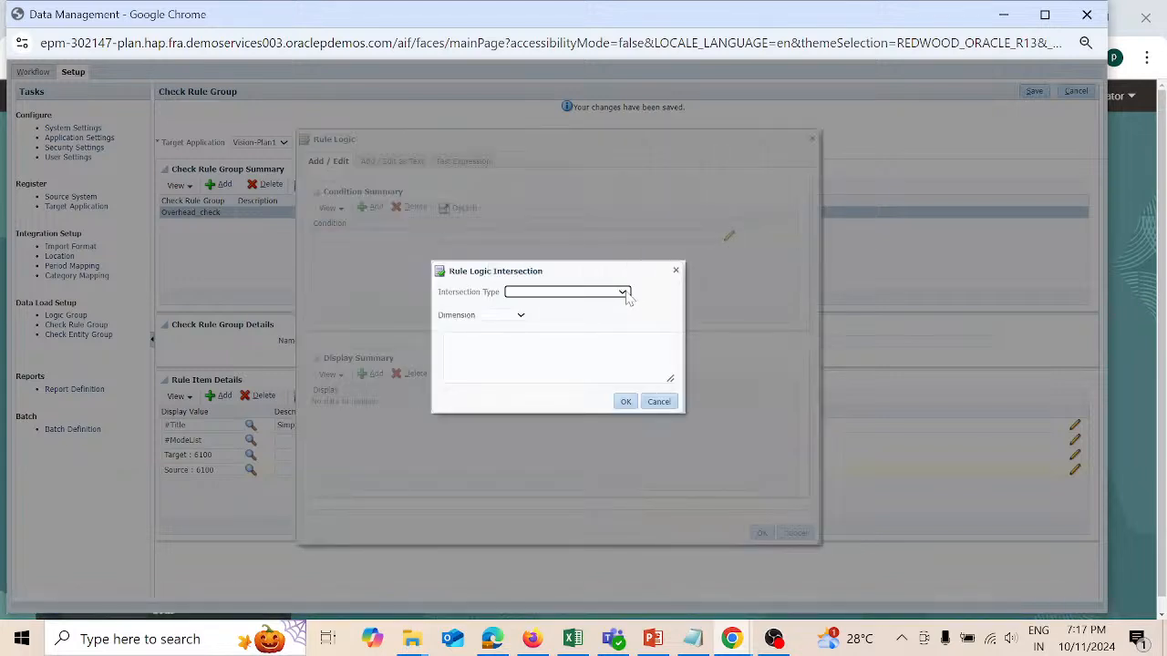
pyautogui.click(624, 291)
pyautogui.click(599, 354)
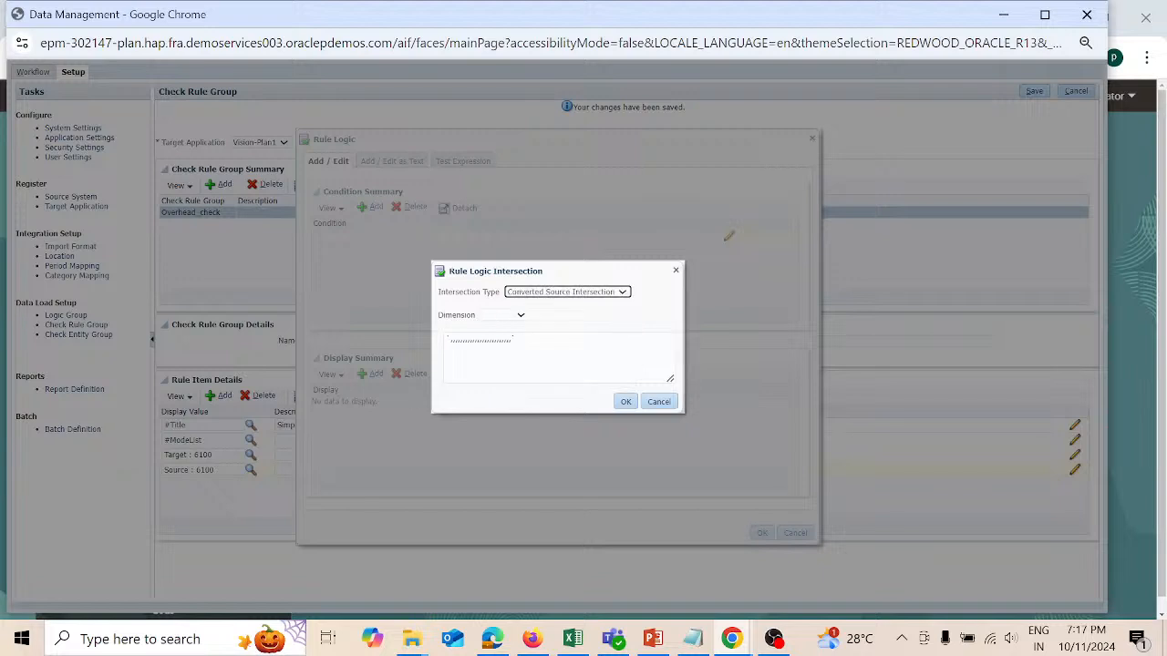
pyautogui.click(522, 317)
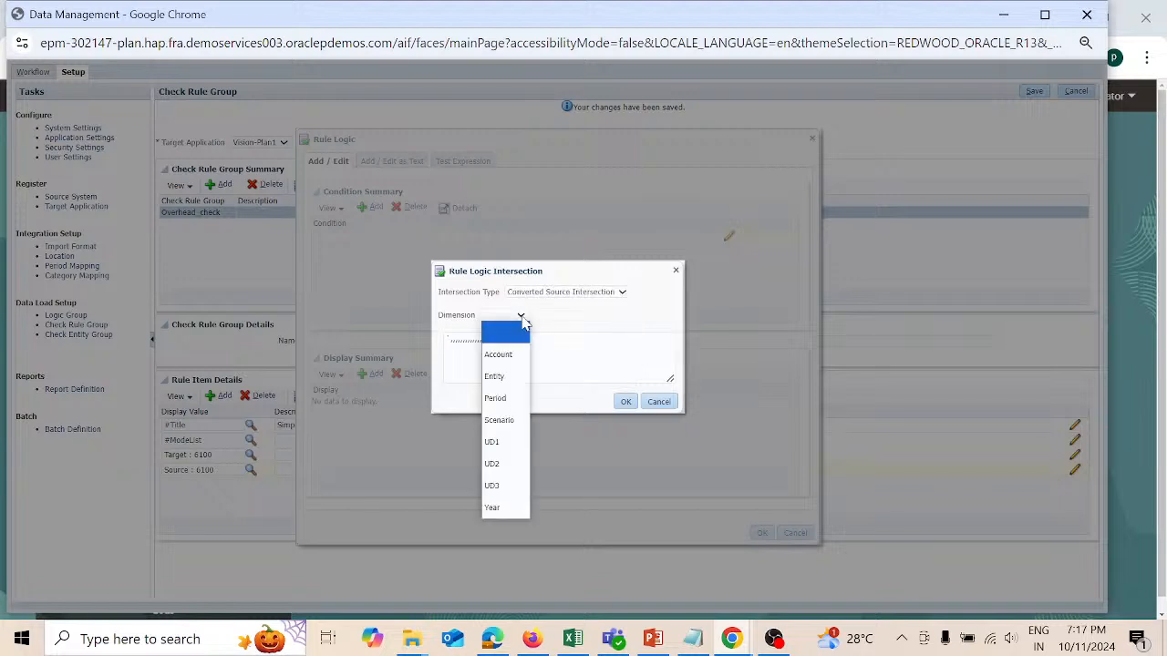
pyautogui.click(520, 354)
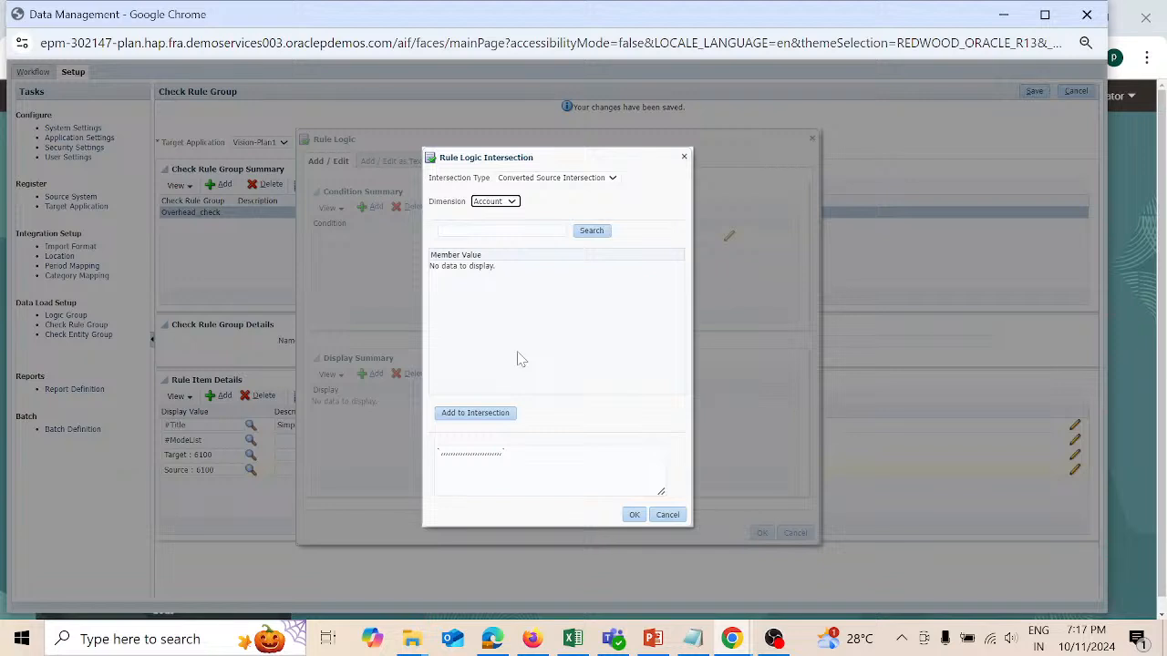
# Step: Try to add account 6100 to the condition's Converted Source Intersection
pyautogui.click(591, 233)
pyautogui.click(501, 231)
pyautogui.write('6100')
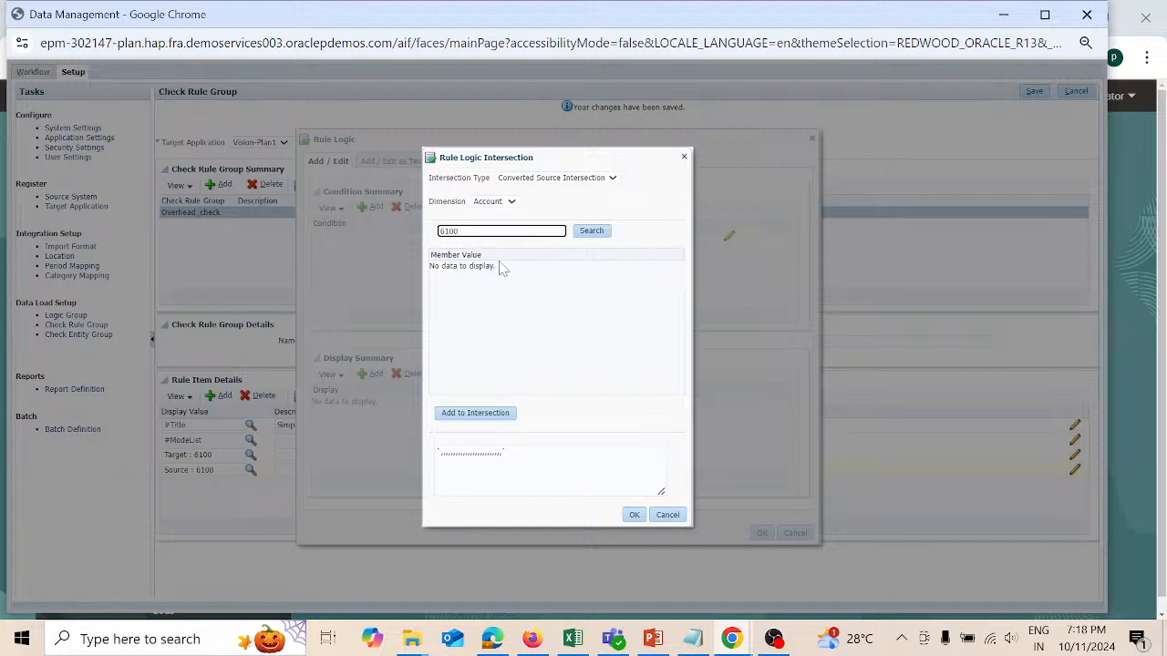
pyautogui.click(478, 414)
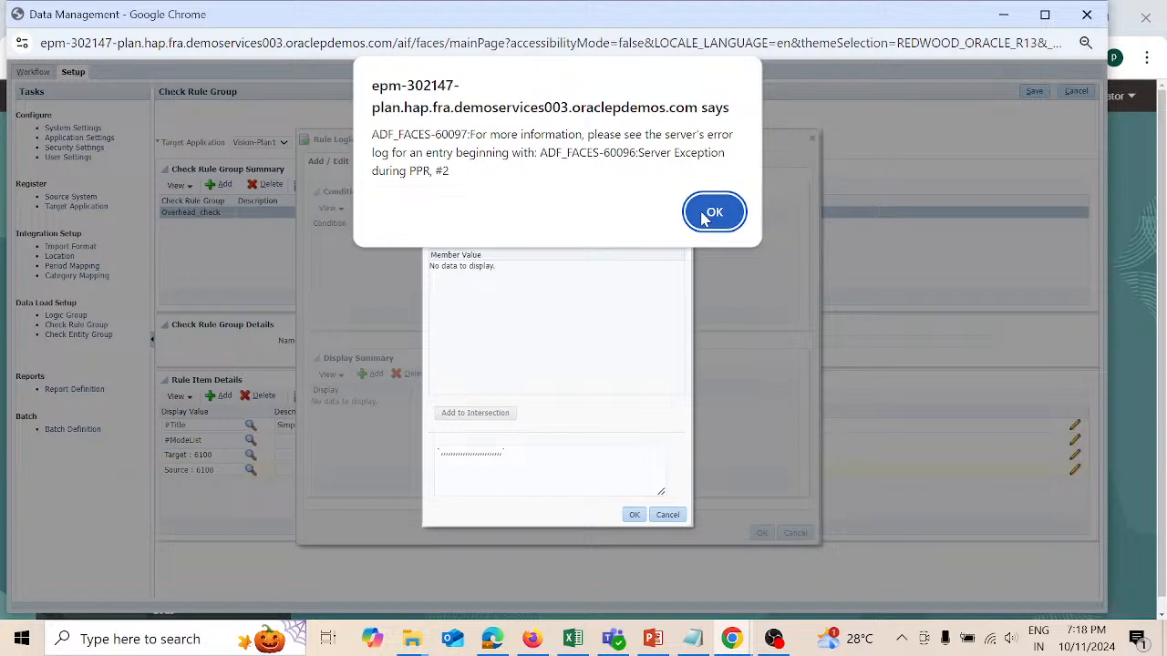
pyautogui.click(702, 216)
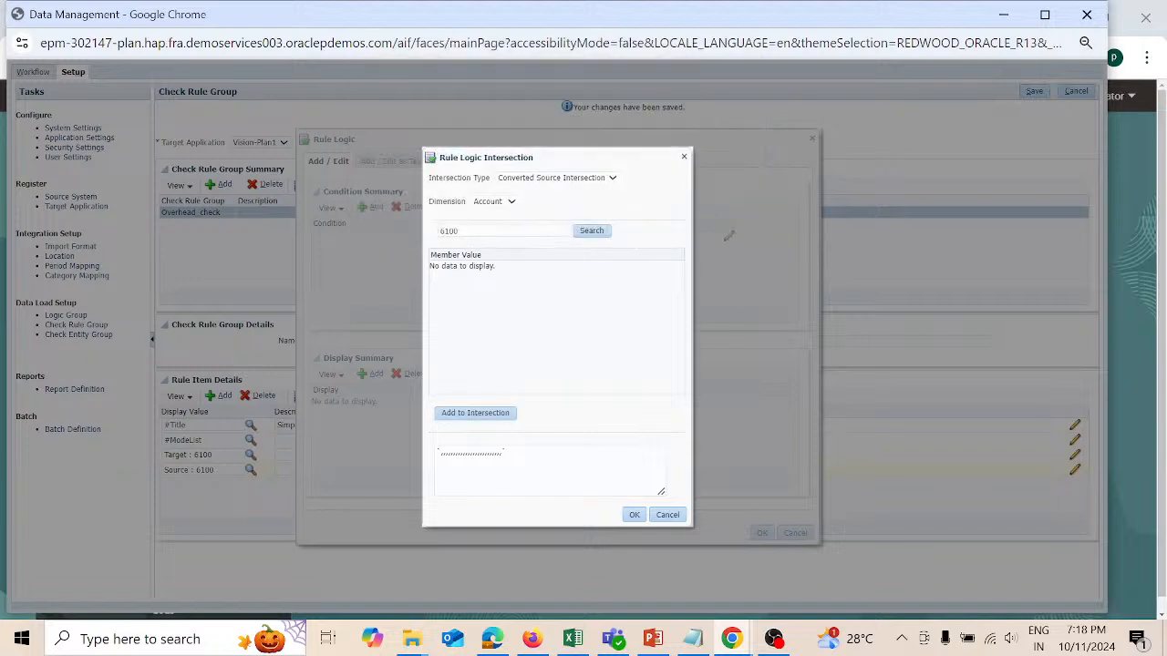
# Step: Clear the member search text and search the Entity, Period and Scenario dimensions for source members
pyautogui.moveTo(493, 231); pyautogui.dragTo(416, 241)
pyautogui.press('BackSpace')
pyautogui.click(512, 202)
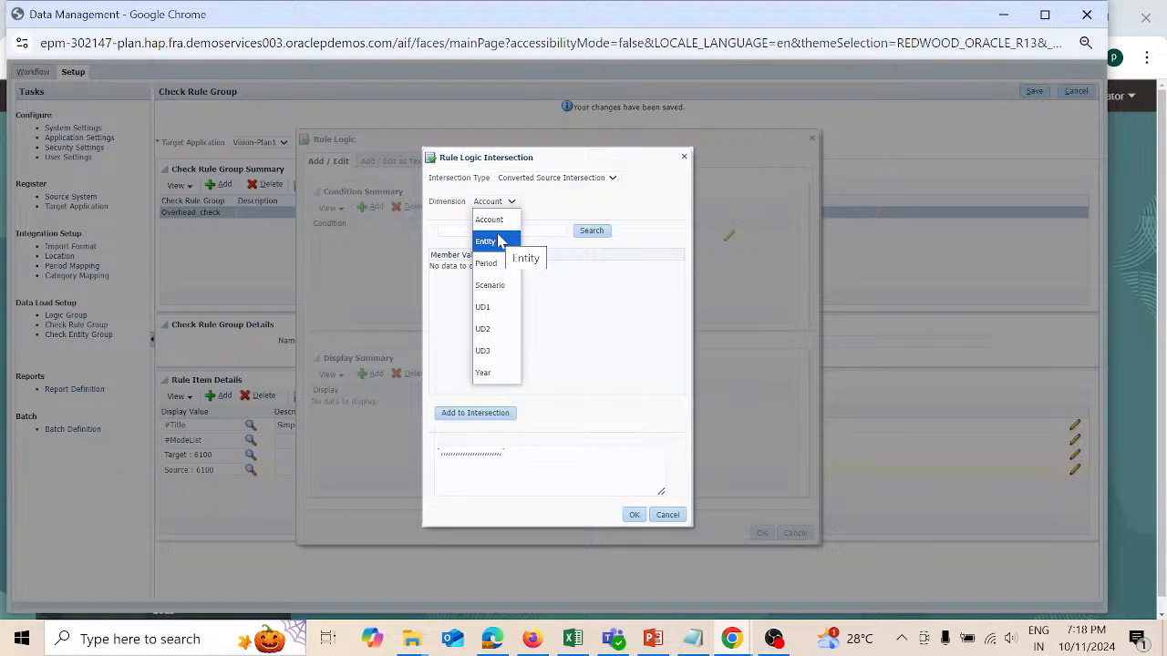
pyautogui.click(500, 240)
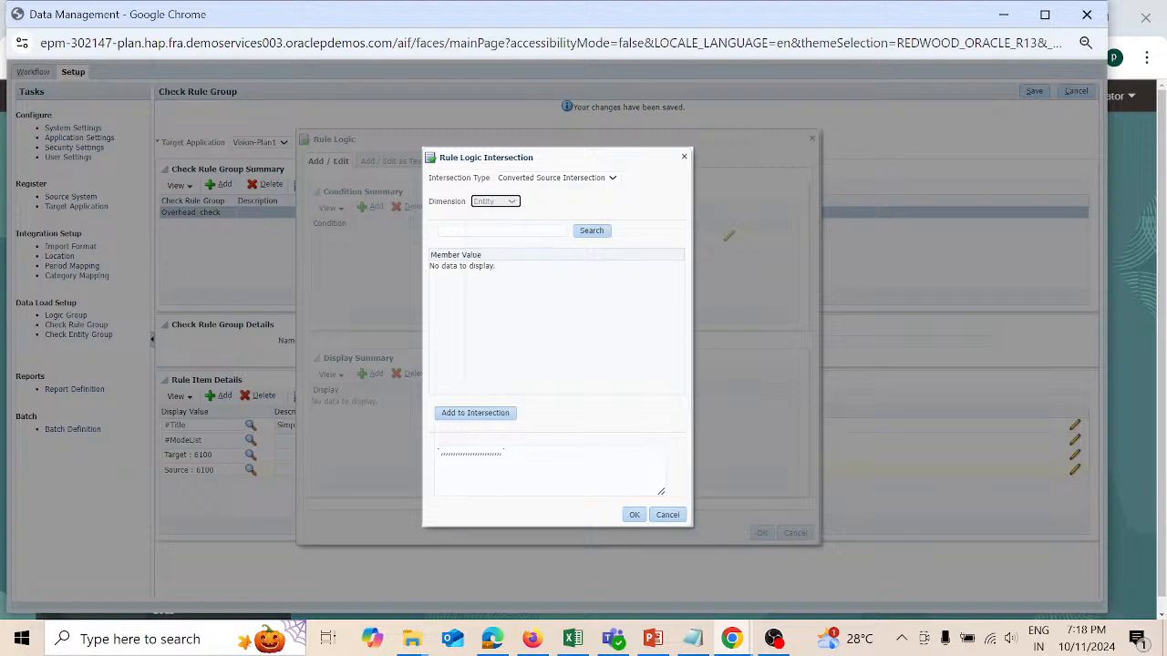
pyautogui.click(590, 233)
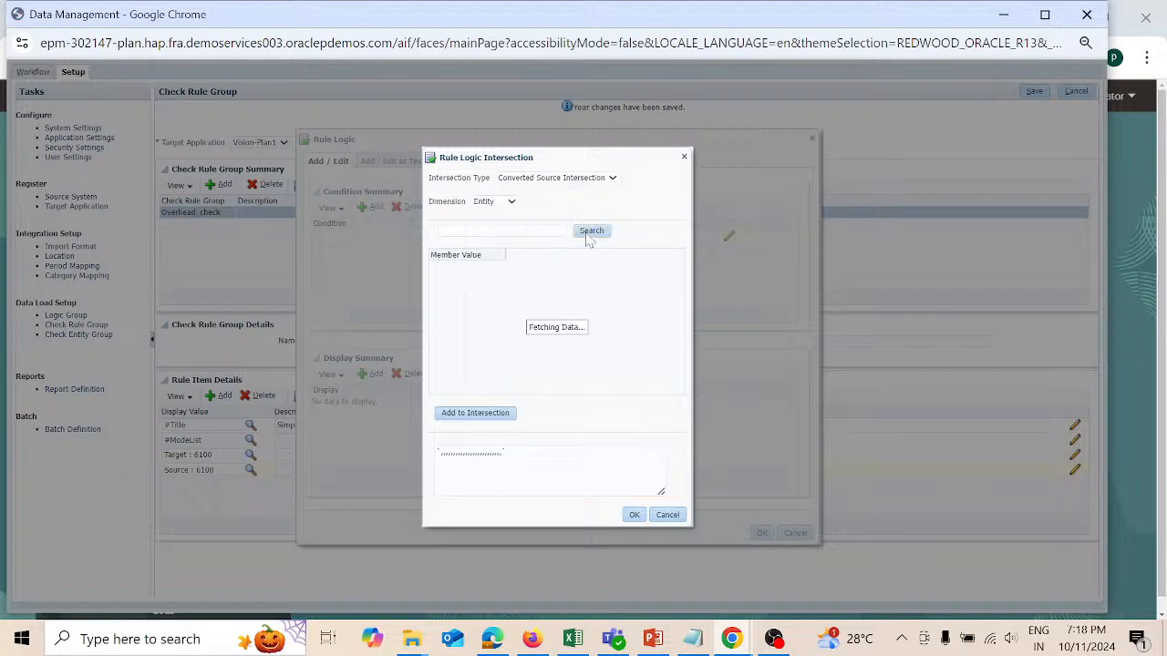
pyautogui.click(512, 202)
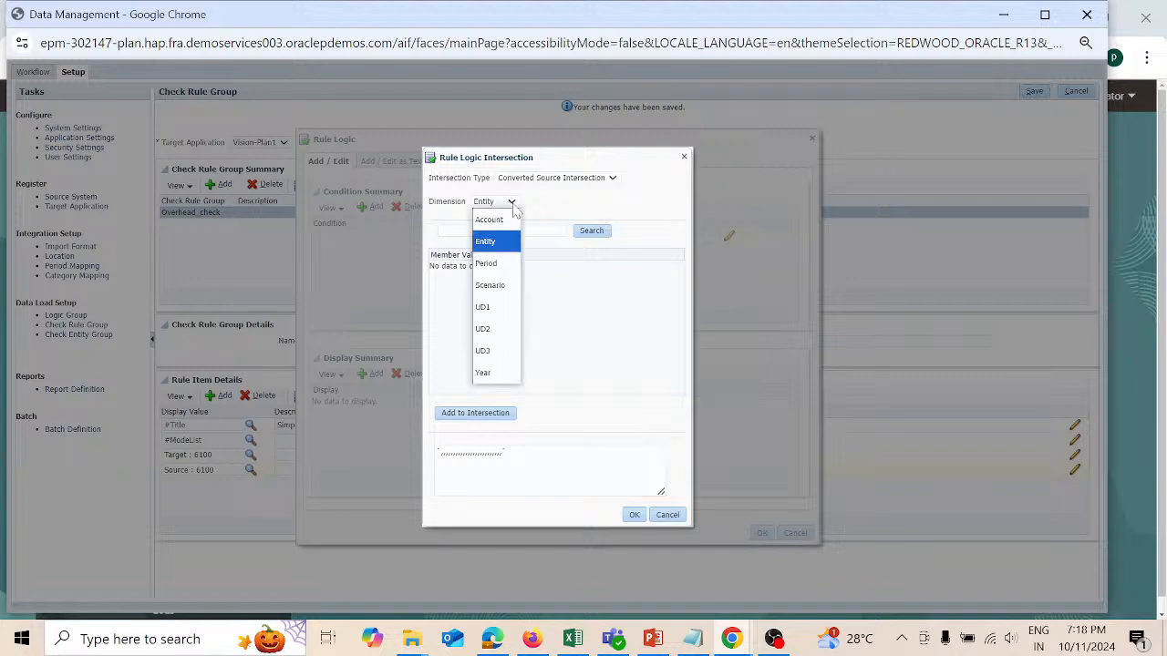
pyautogui.click(508, 264)
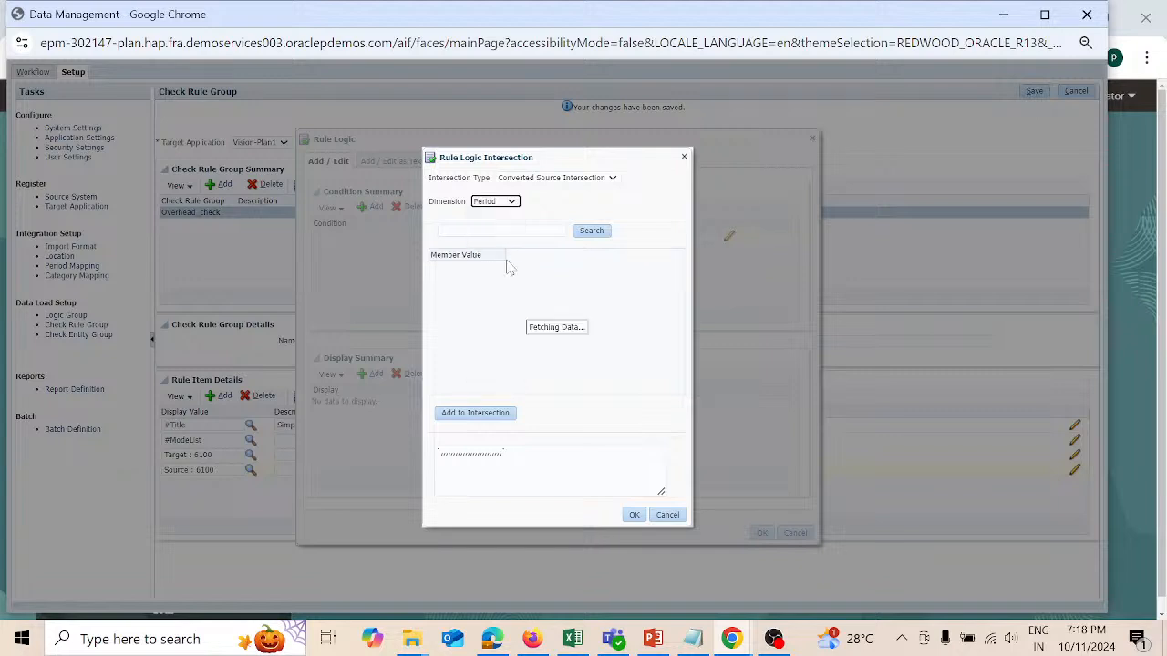
pyautogui.click(592, 233)
pyautogui.click(511, 202)
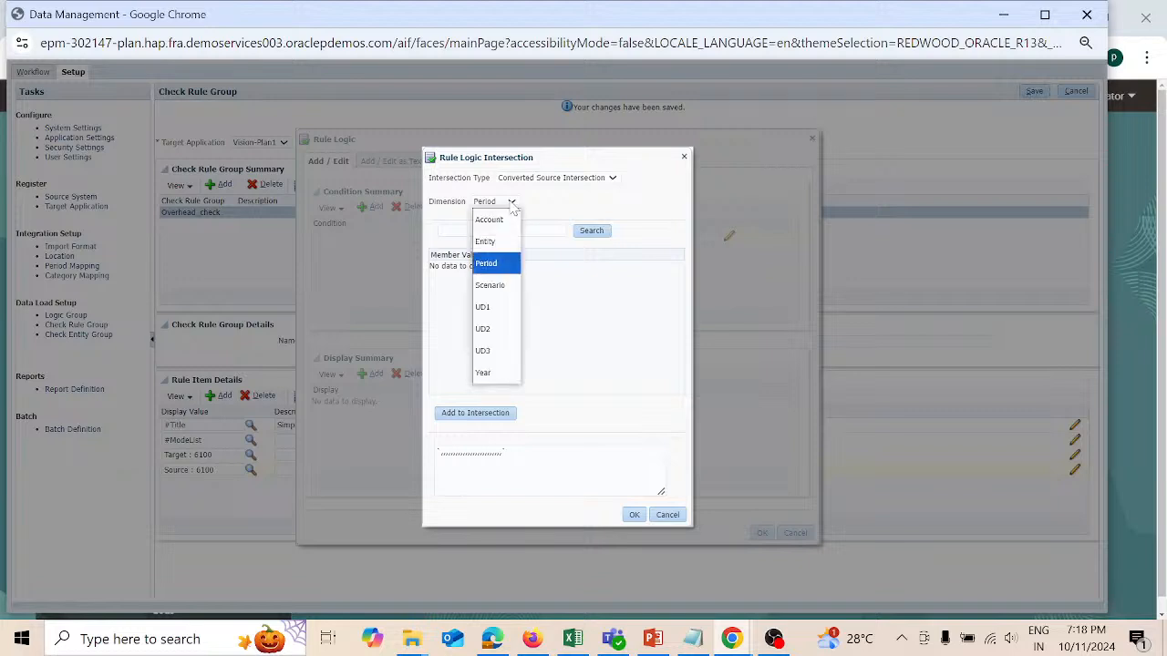
pyautogui.click(501, 286)
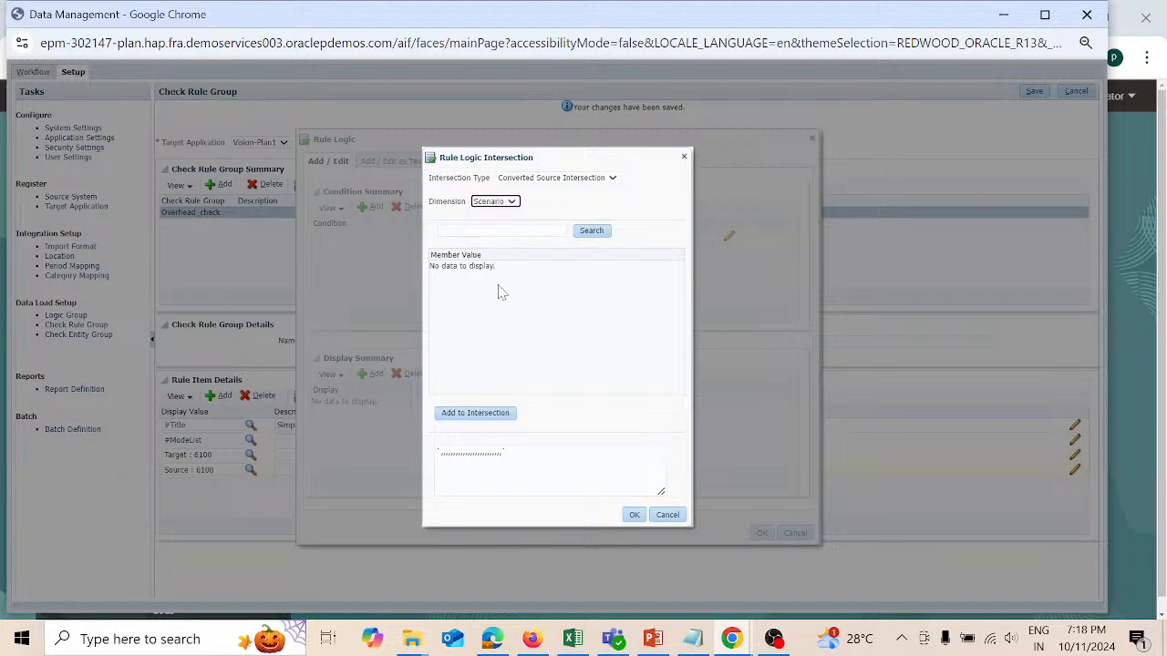
pyautogui.click(595, 233)
# Step: Try the Year dimension for the intersection, and set the dimension back to Account
pyautogui.click(511, 204)
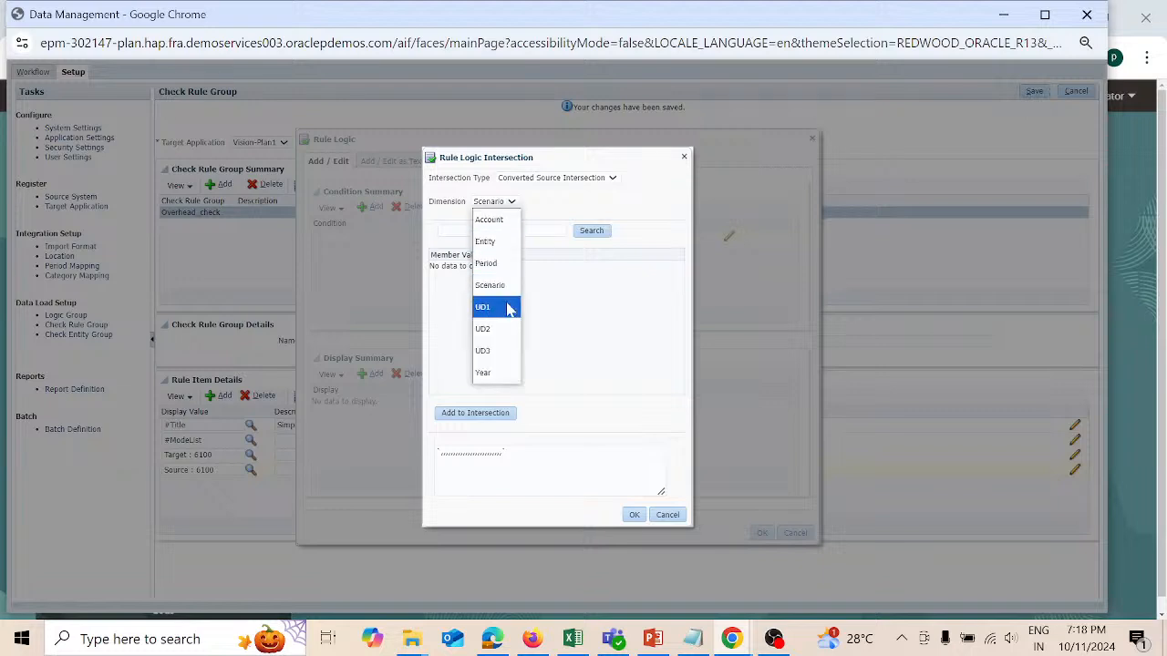
pyautogui.click(500, 373)
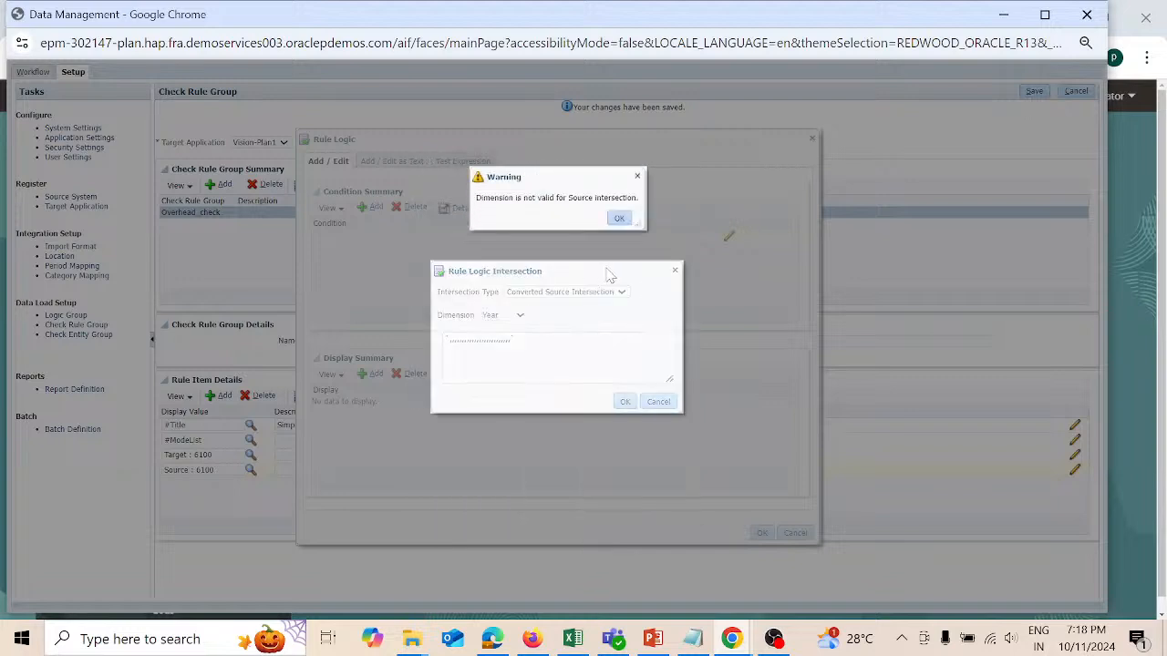
pyautogui.click(619, 219)
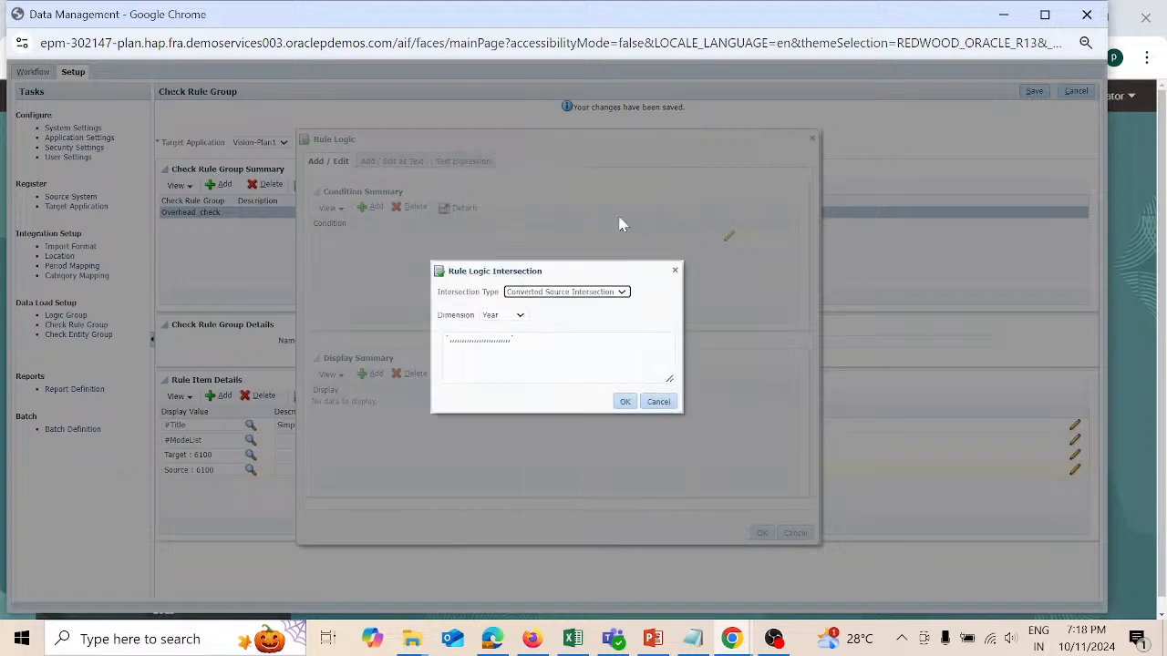
pyautogui.click(520, 315)
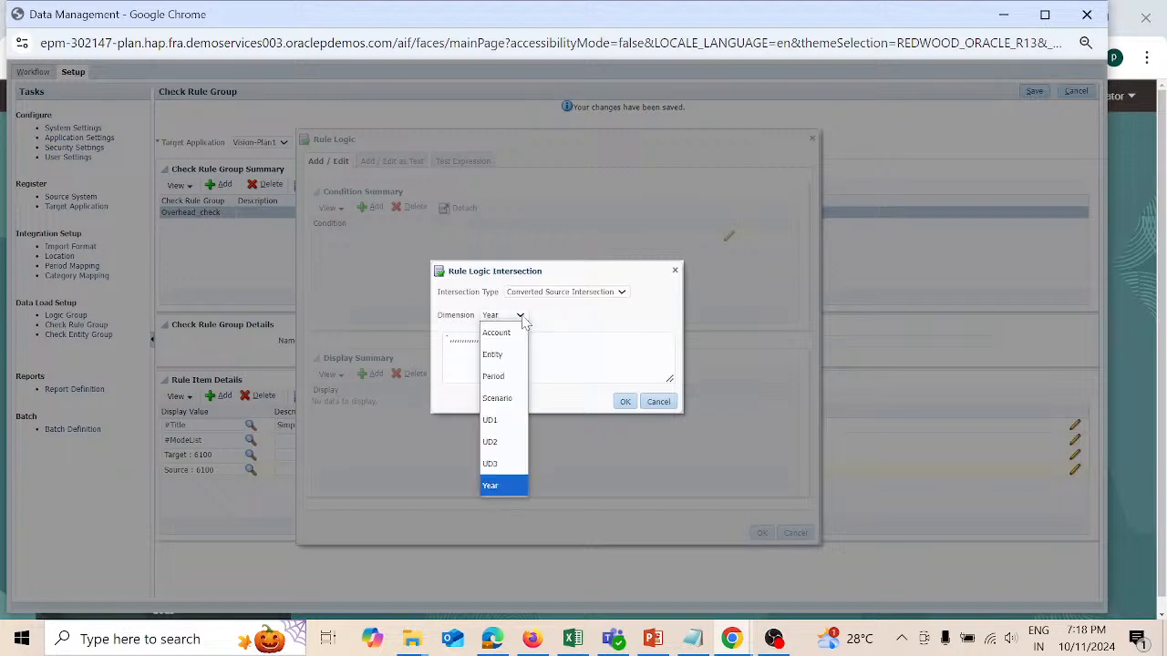
pyautogui.click(496, 333)
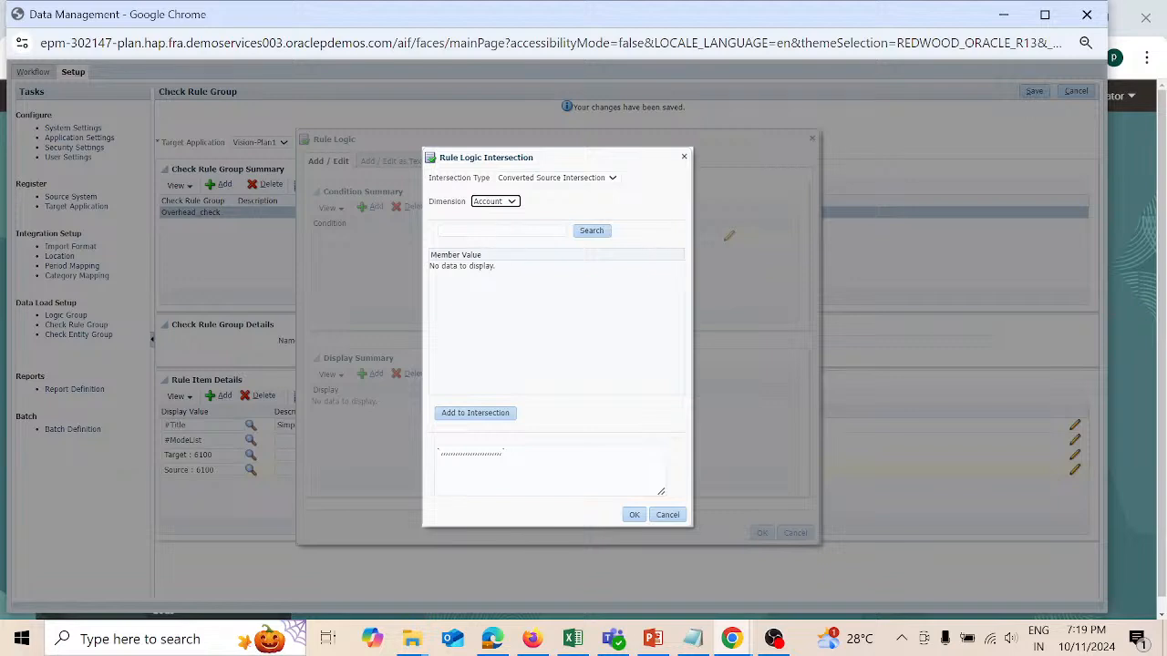
# Step: Review the first data row's account and entity in the Overheadchk Excel workbook and return to the Data Management window
pyautogui.click(514, 204)
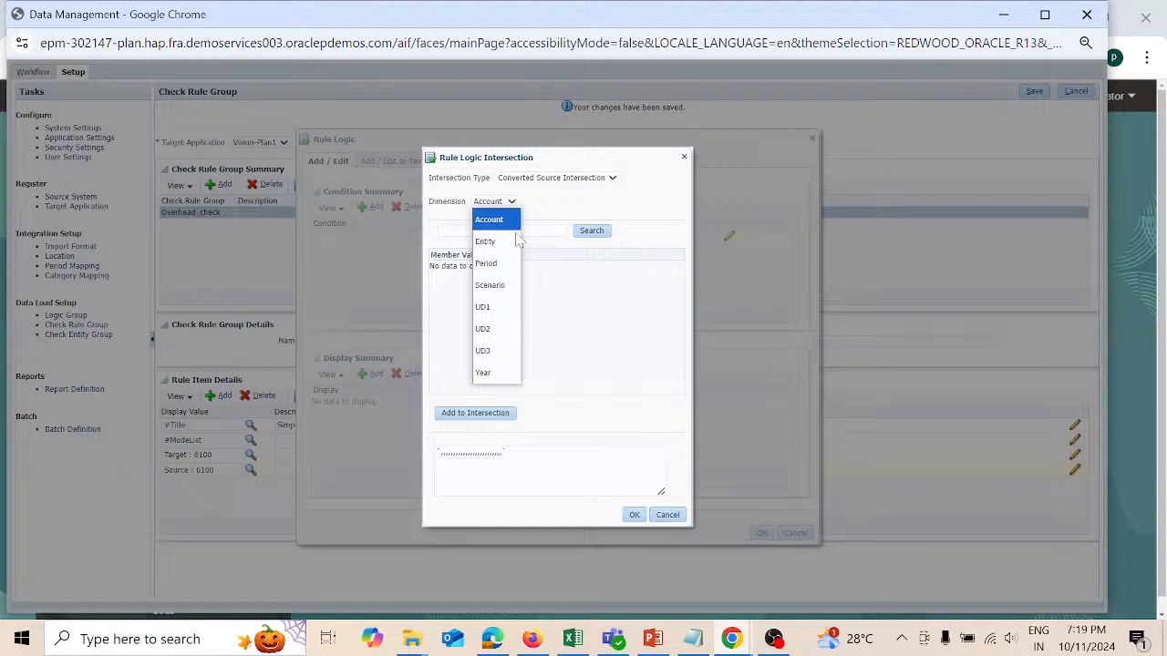
pyautogui.click(620, 374)
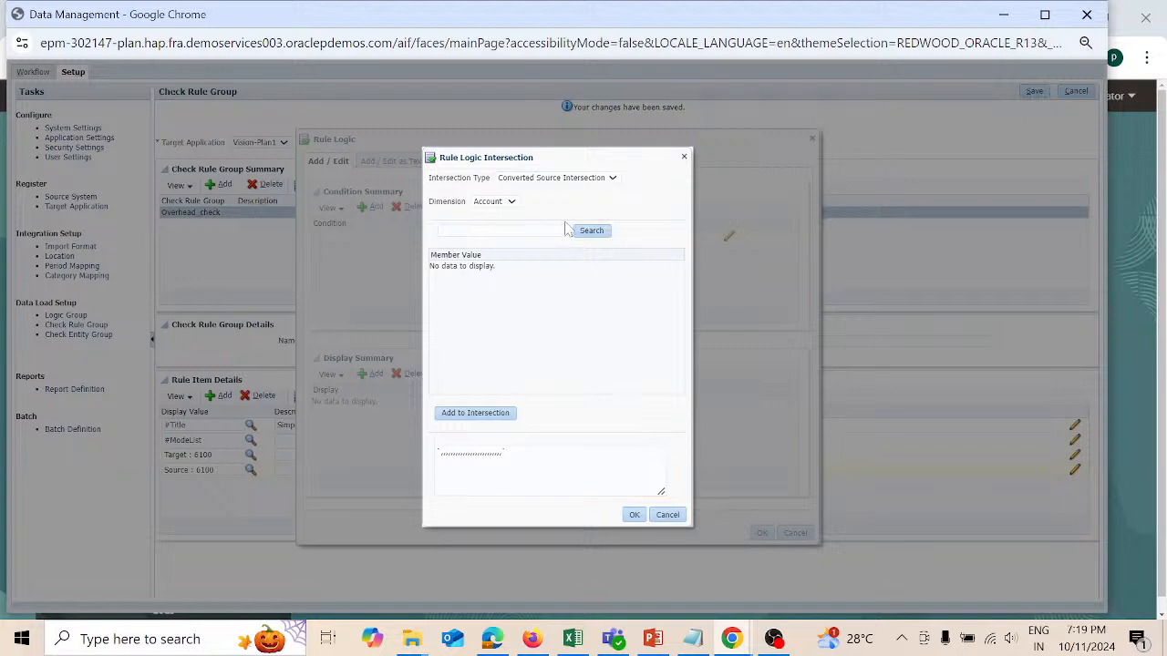
pyautogui.click(512, 203)
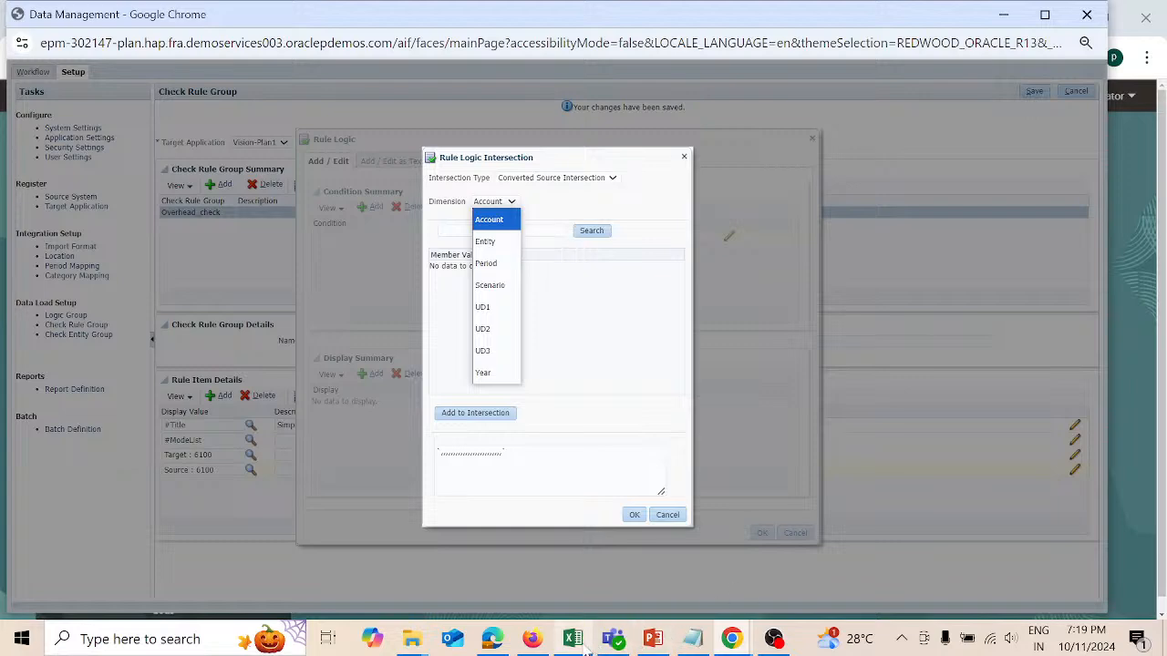
pyautogui.moveTo(586, 649)
pyautogui.click(588, 579)
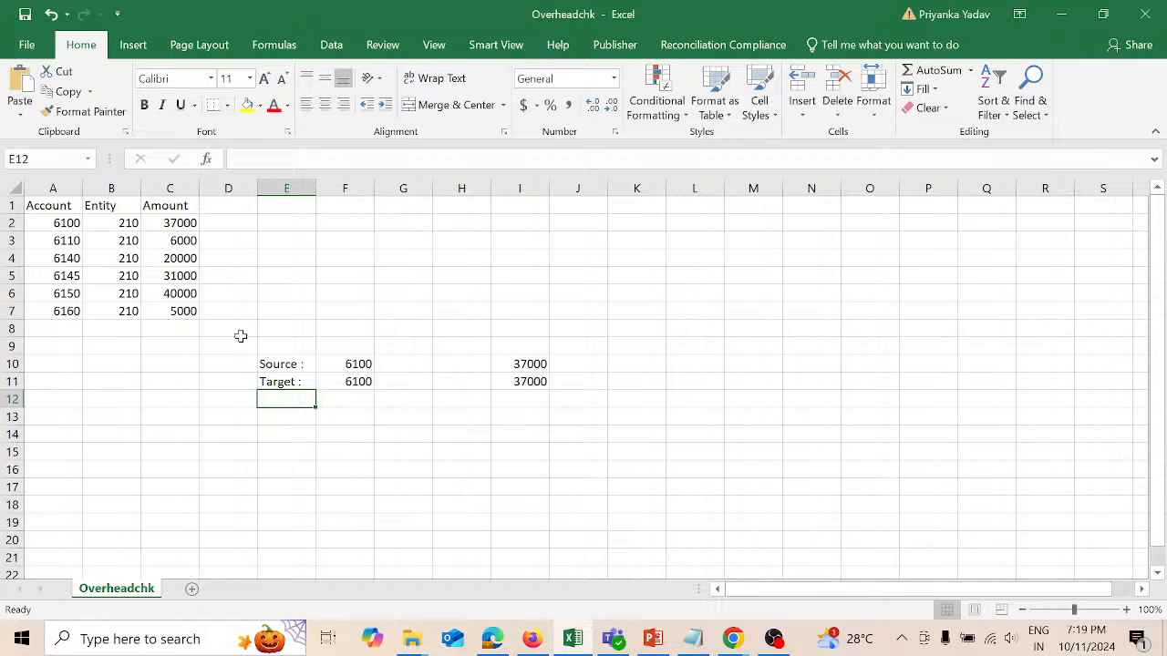
pyautogui.click(73, 226)
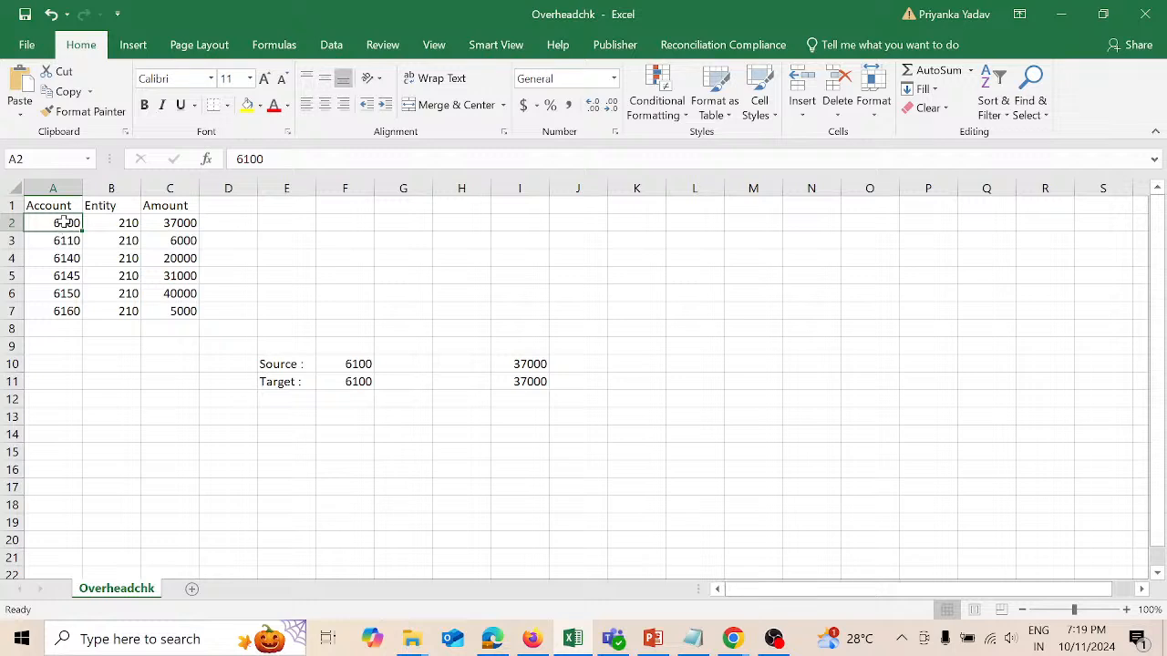
pyautogui.click(130, 223)
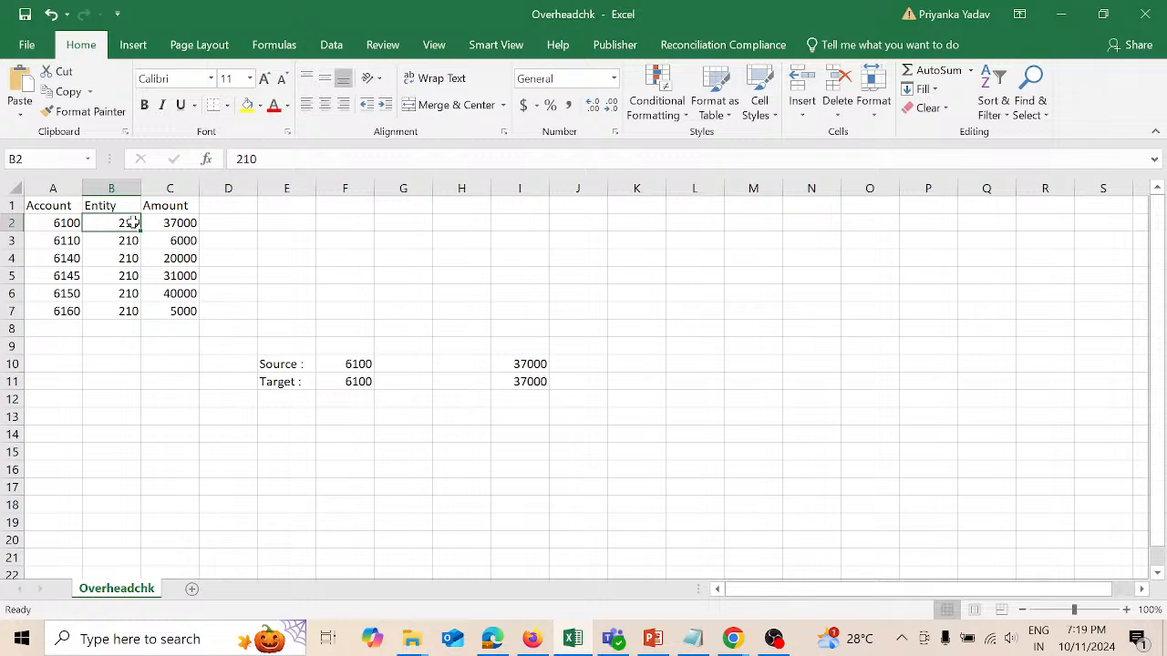
pyautogui.hotkey('alt', 'Tab')
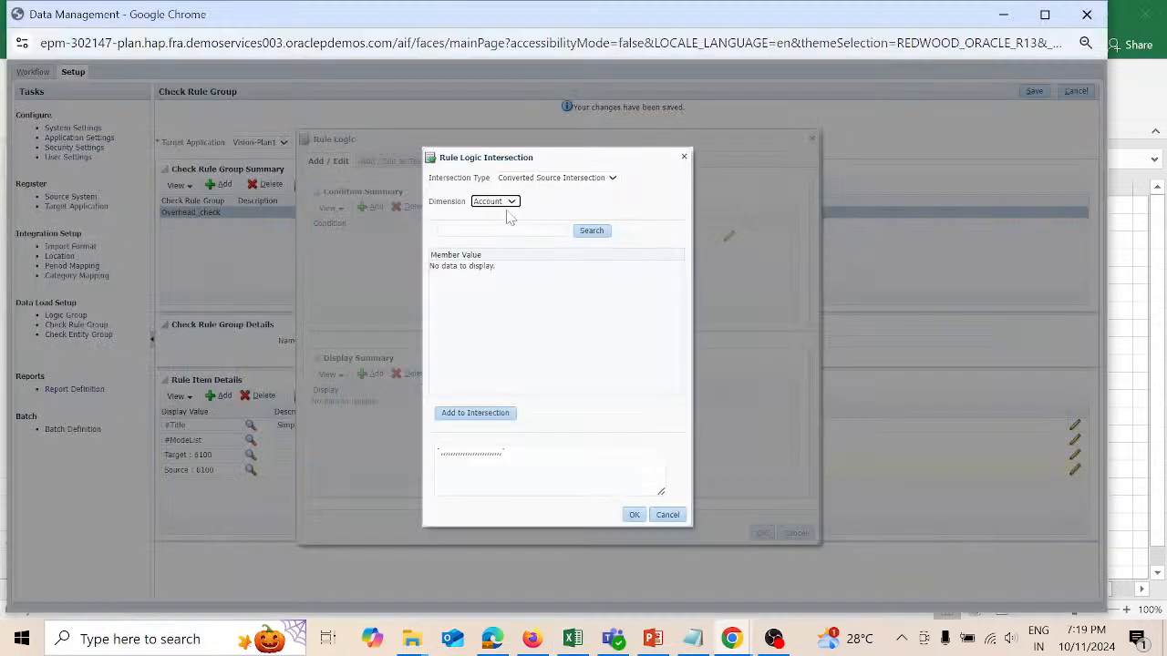
# Step: Search the Scenario dimension for source members, and discard the Source : 6100 item's rule logic edit
pyautogui.click(512, 202)
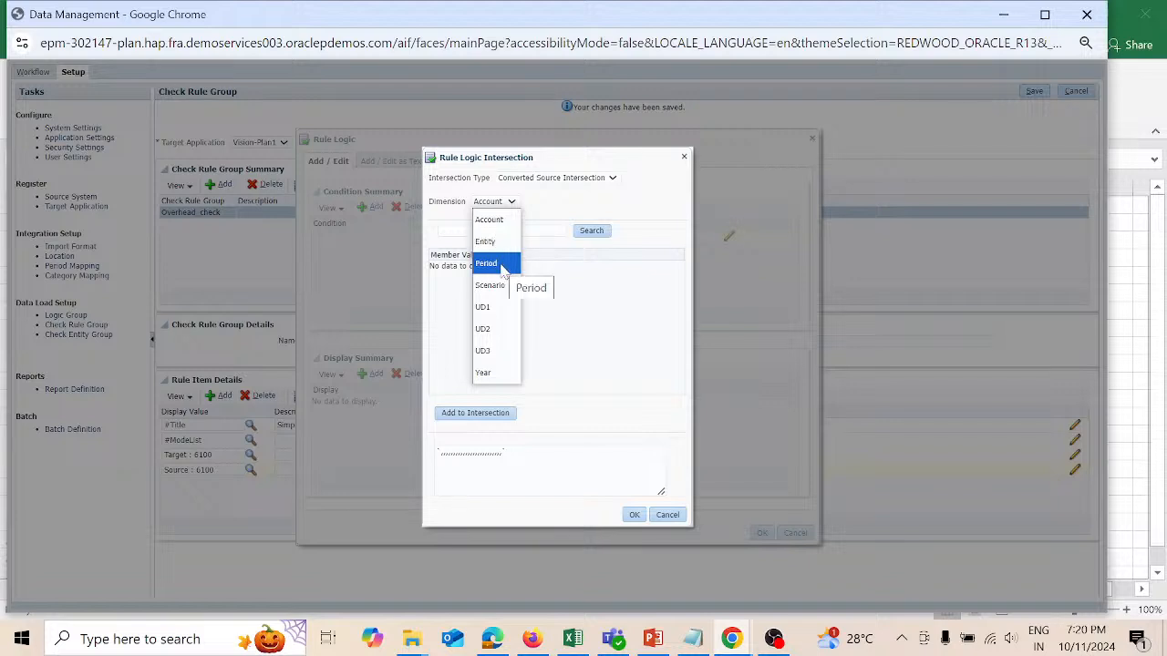
pyautogui.click(500, 263)
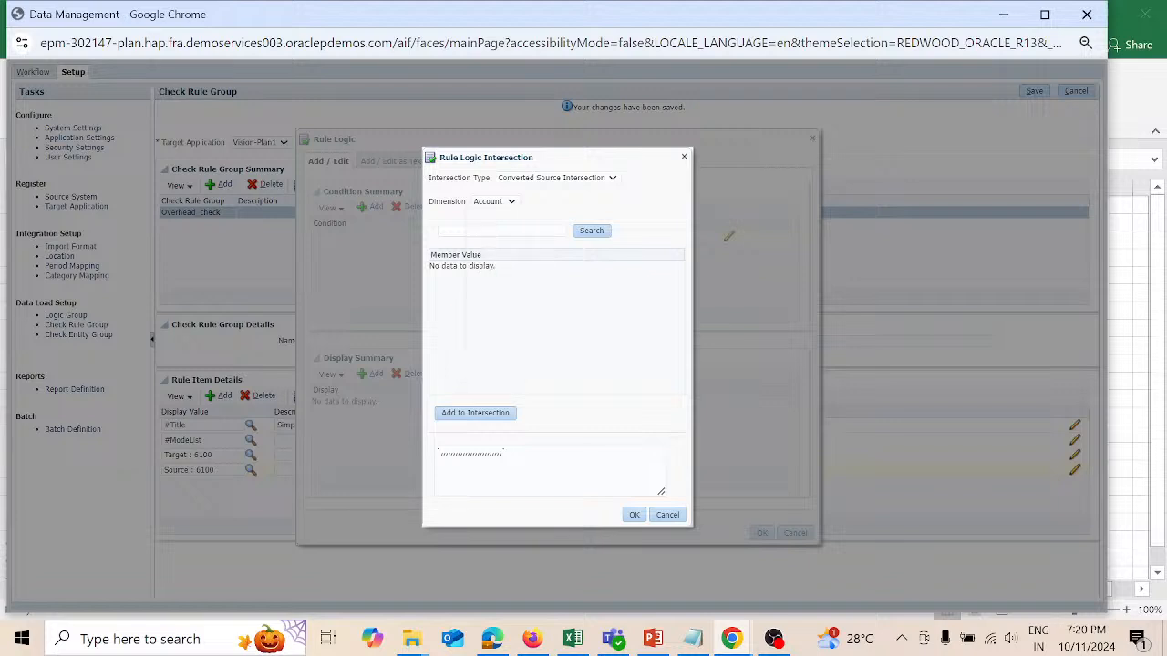
pyautogui.click(513, 203)
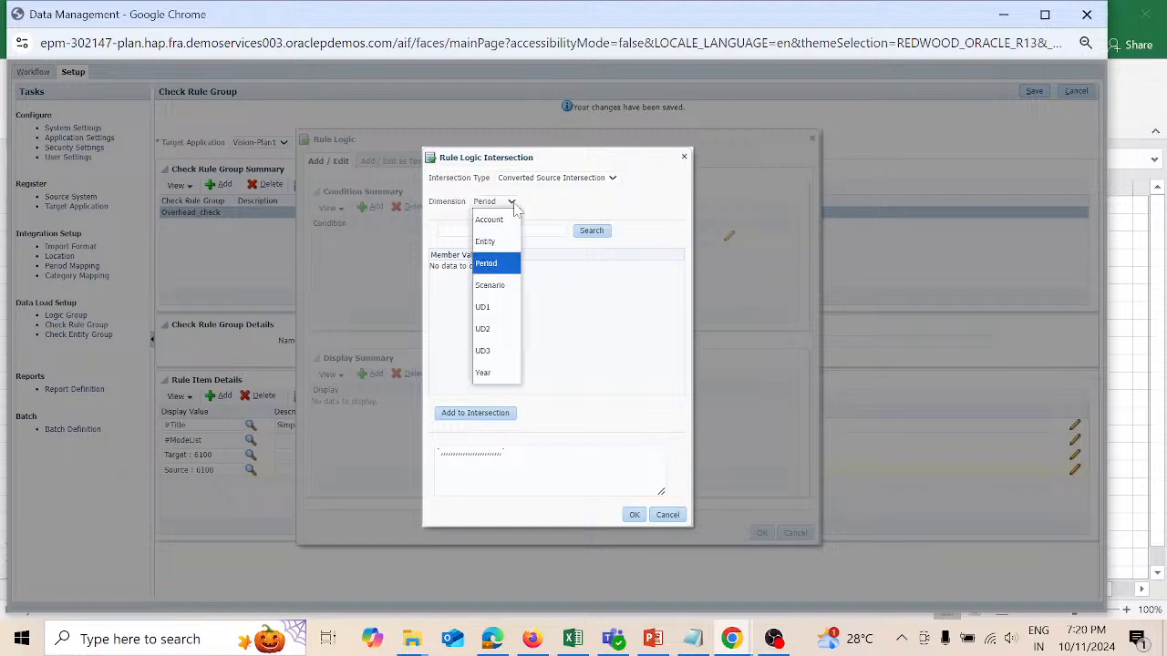
pyautogui.click(506, 285)
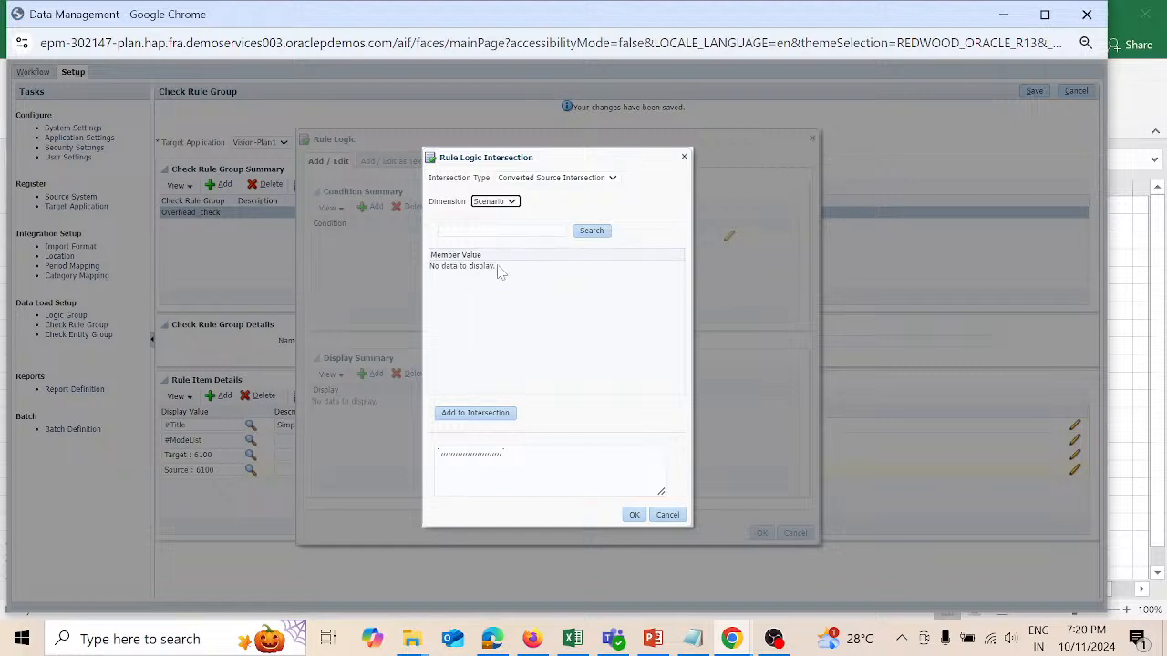
pyautogui.click(599, 234)
pyautogui.click(669, 515)
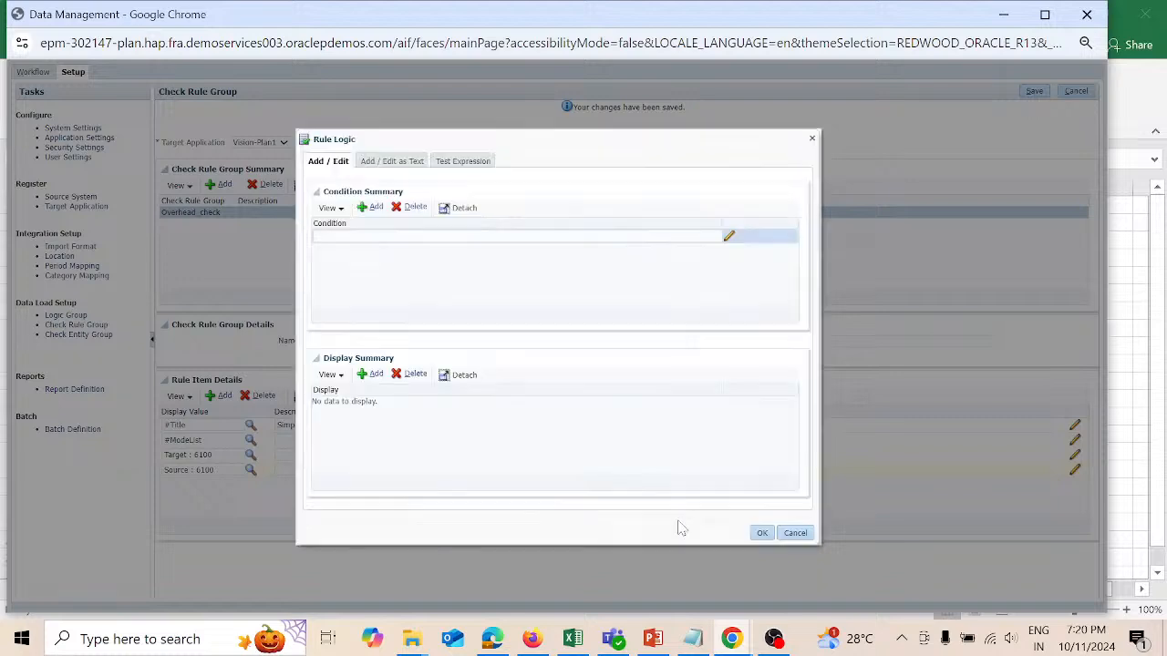
pyautogui.click(789, 533)
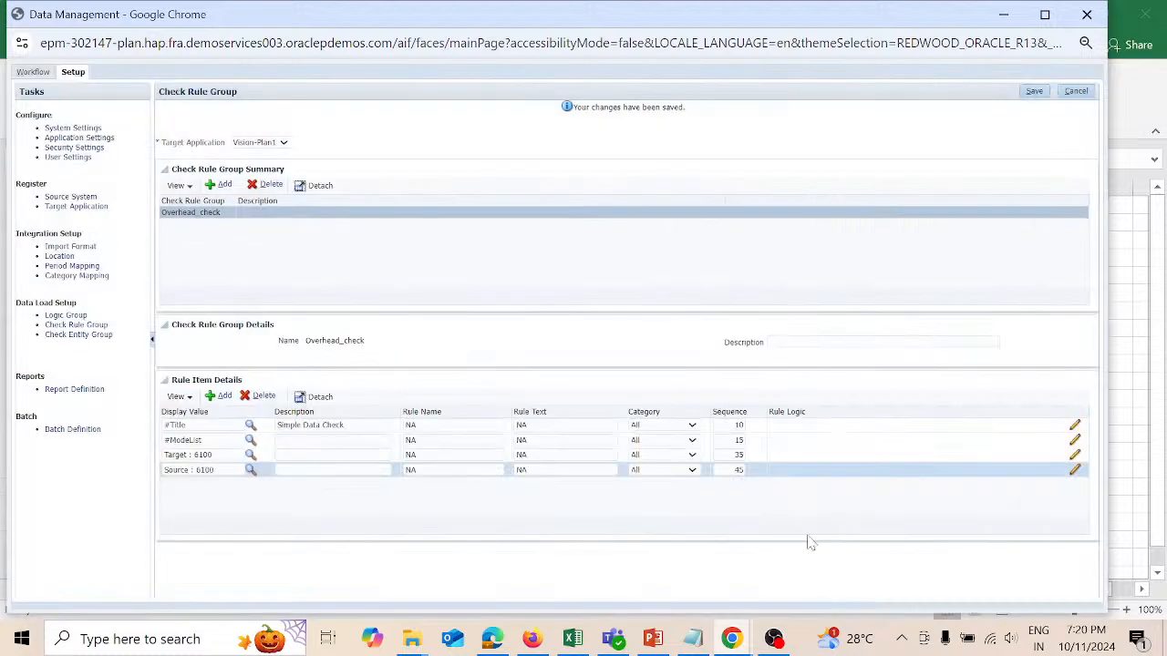
# Step: Add a condition to the Target : 6100 item's rule logic and set its intersection type to Target Intersection
pyautogui.click(1076, 454)
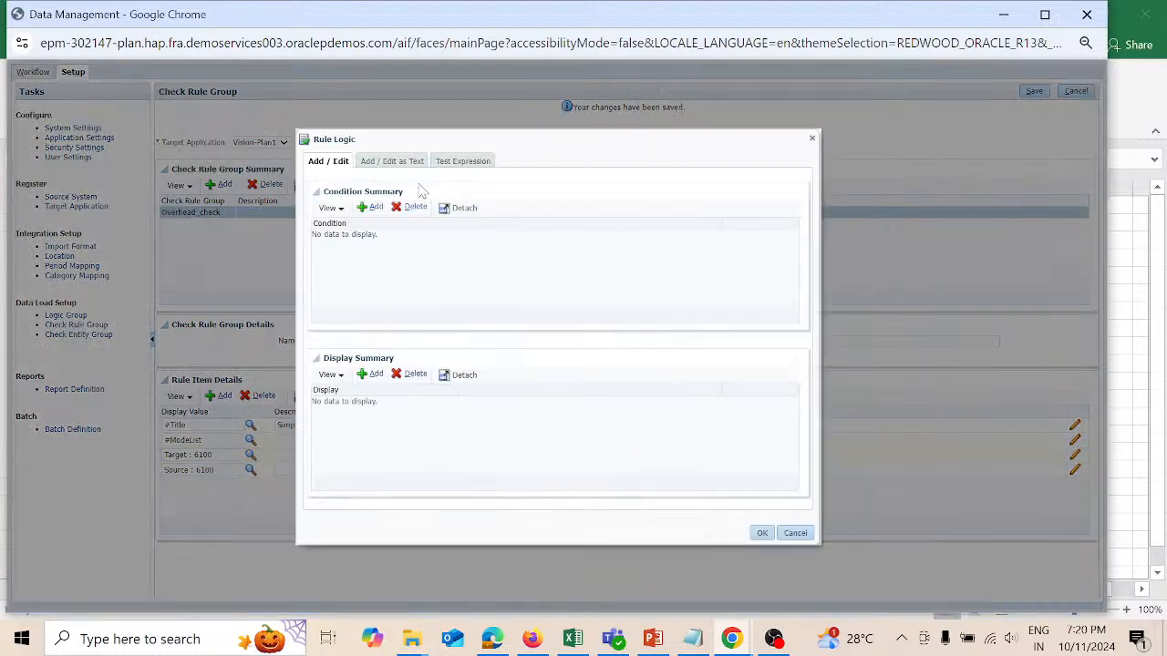
pyautogui.click(371, 207)
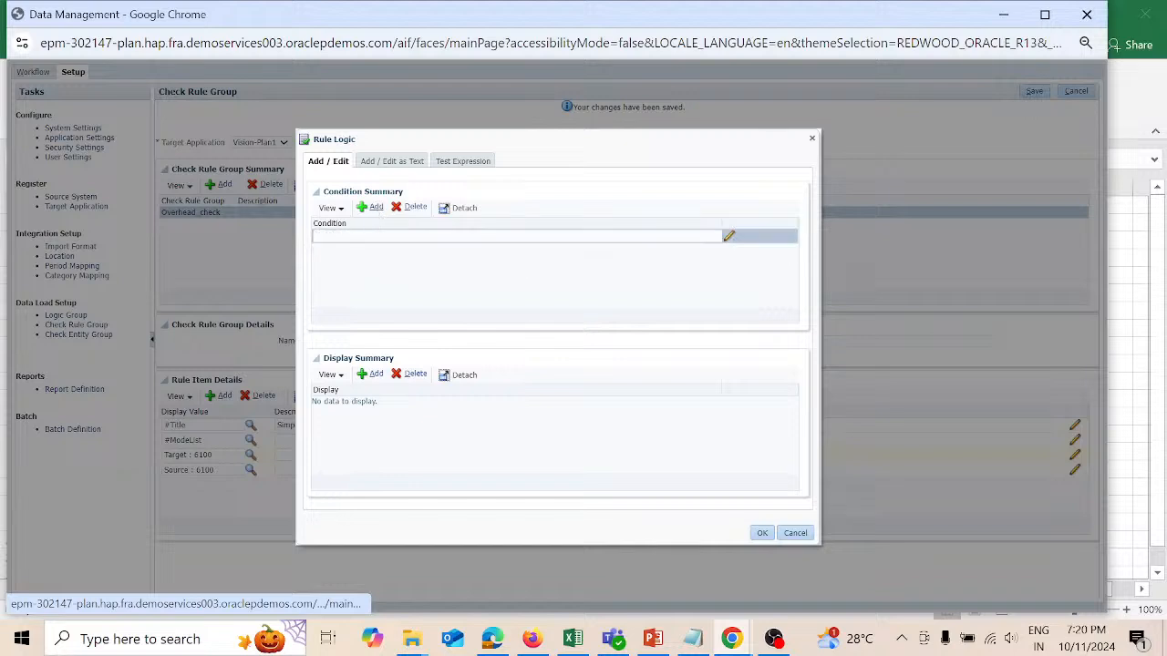
pyautogui.click(729, 237)
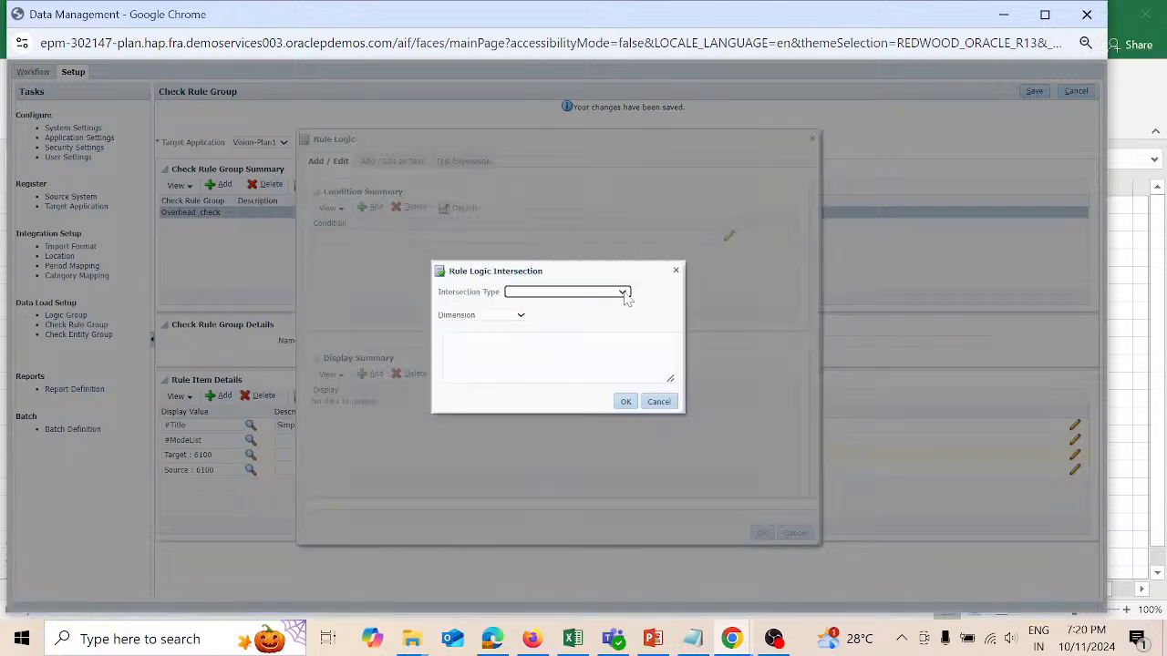
pyautogui.click(623, 293)
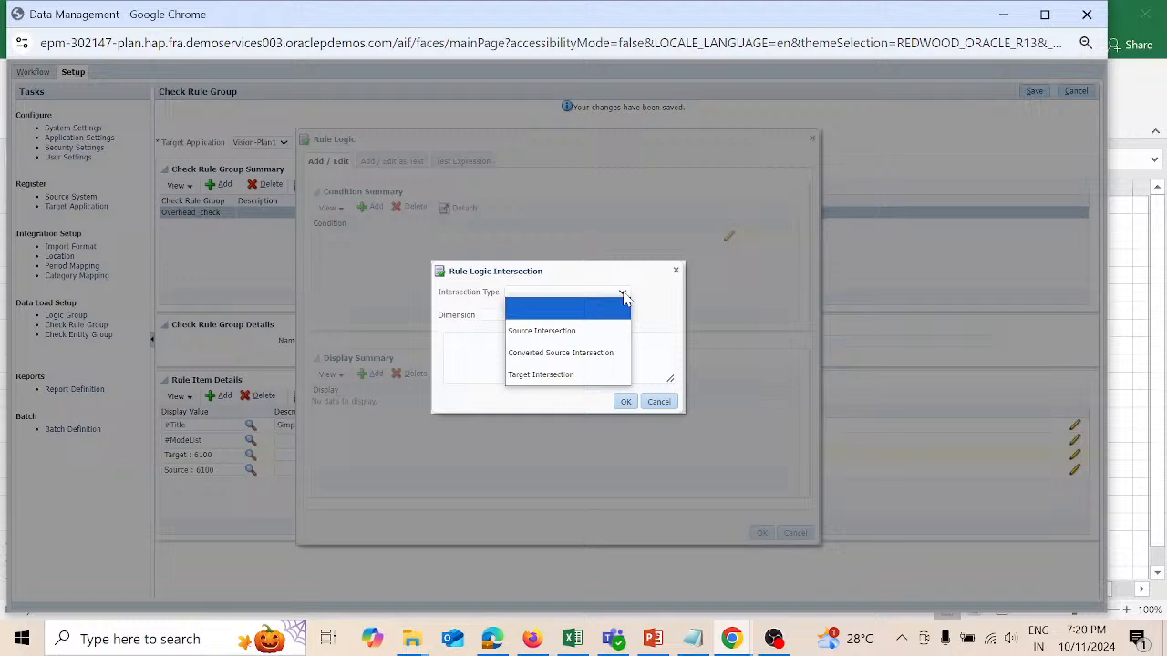
pyautogui.click(599, 375)
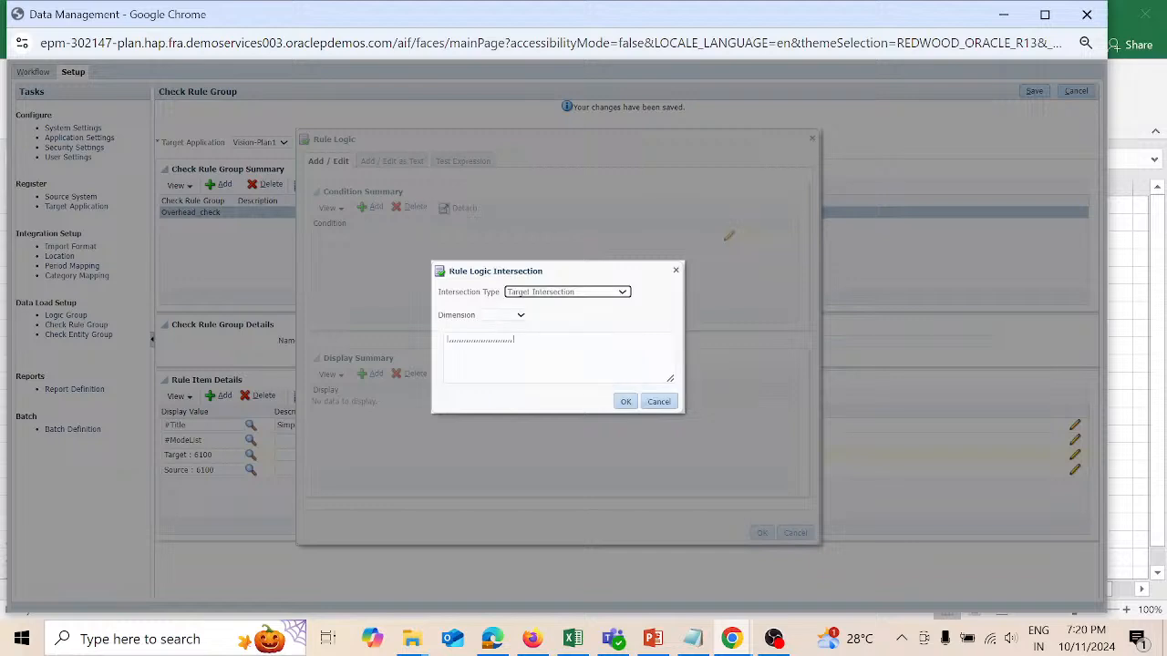
# Step: Search the Account dimension for member 6100 and add it to the target intersection
pyautogui.click(522, 316)
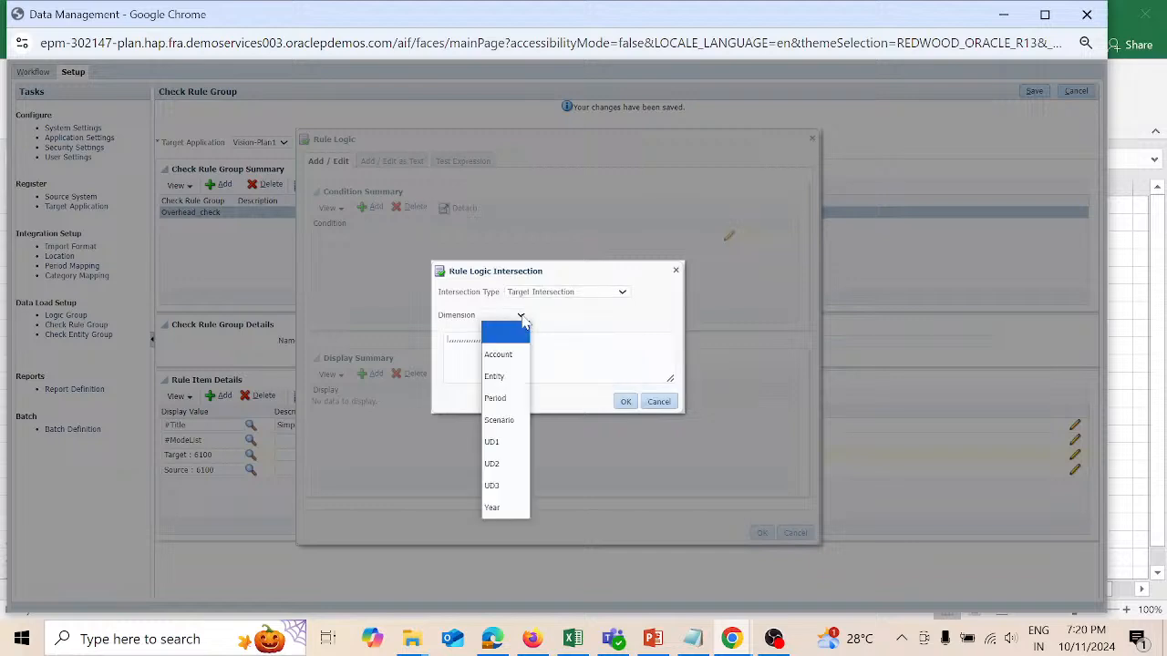
pyautogui.click(520, 354)
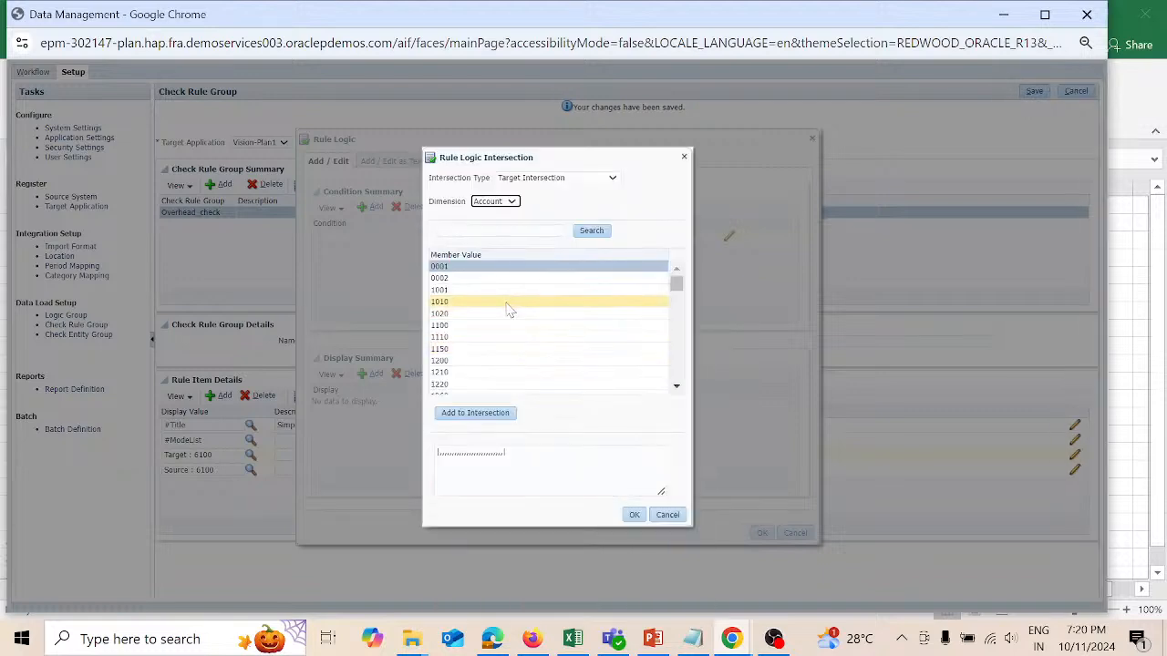
pyautogui.click(676, 388)
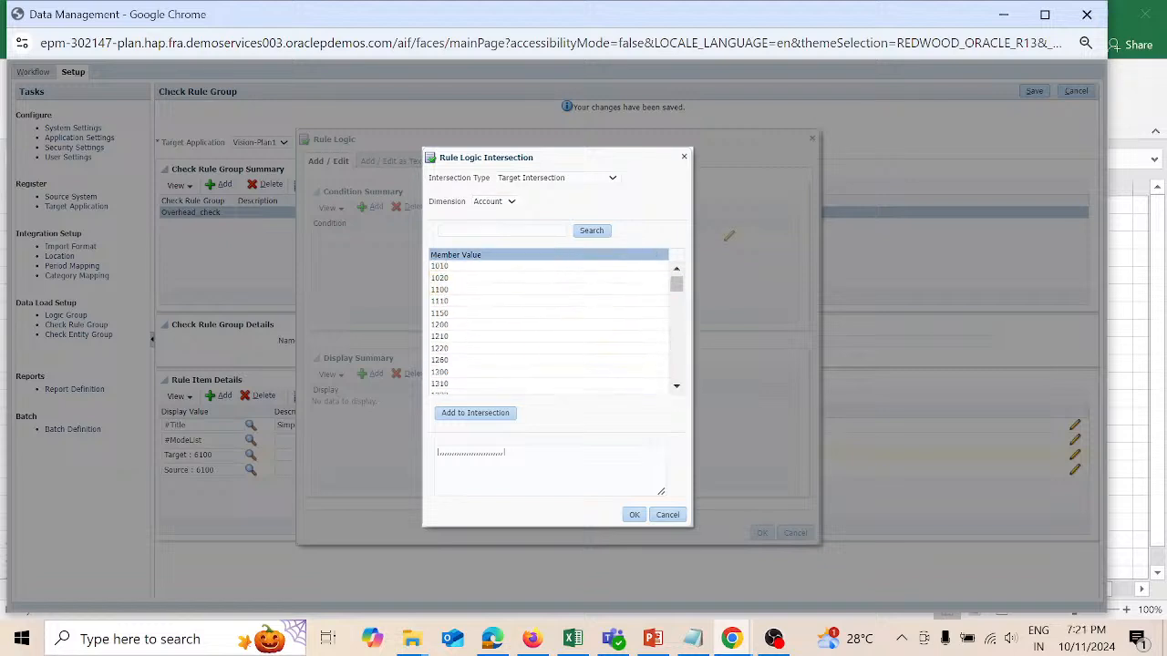
pyautogui.click(502, 231)
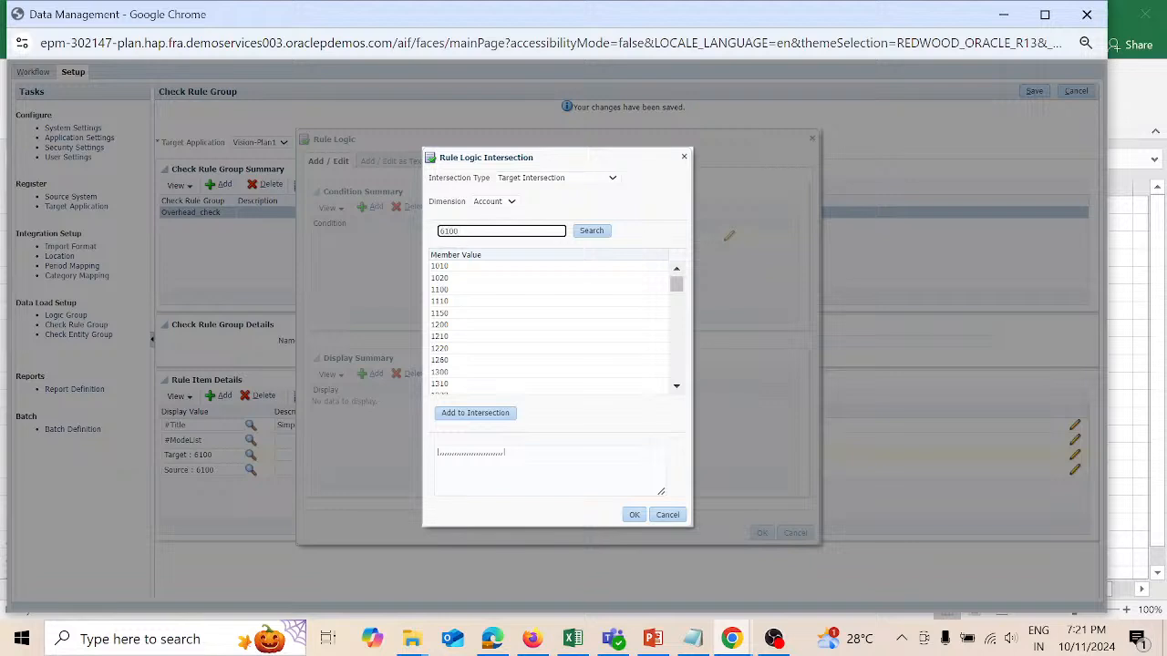
pyautogui.write('6100')
pyautogui.click(602, 232)
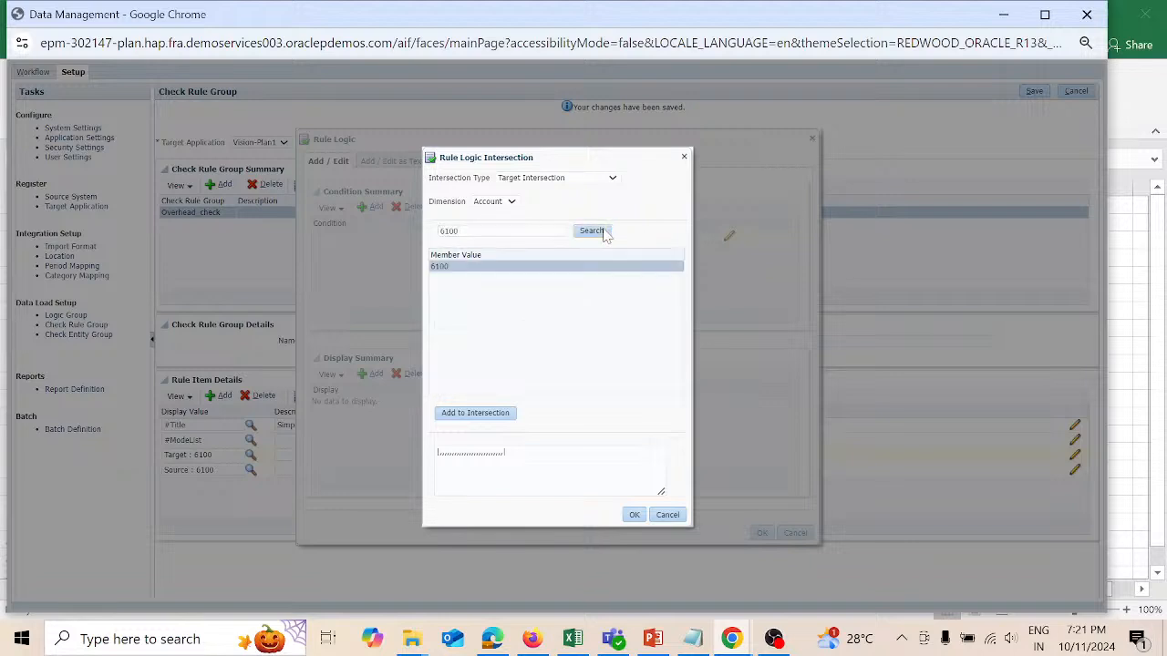
pyautogui.click(572, 269)
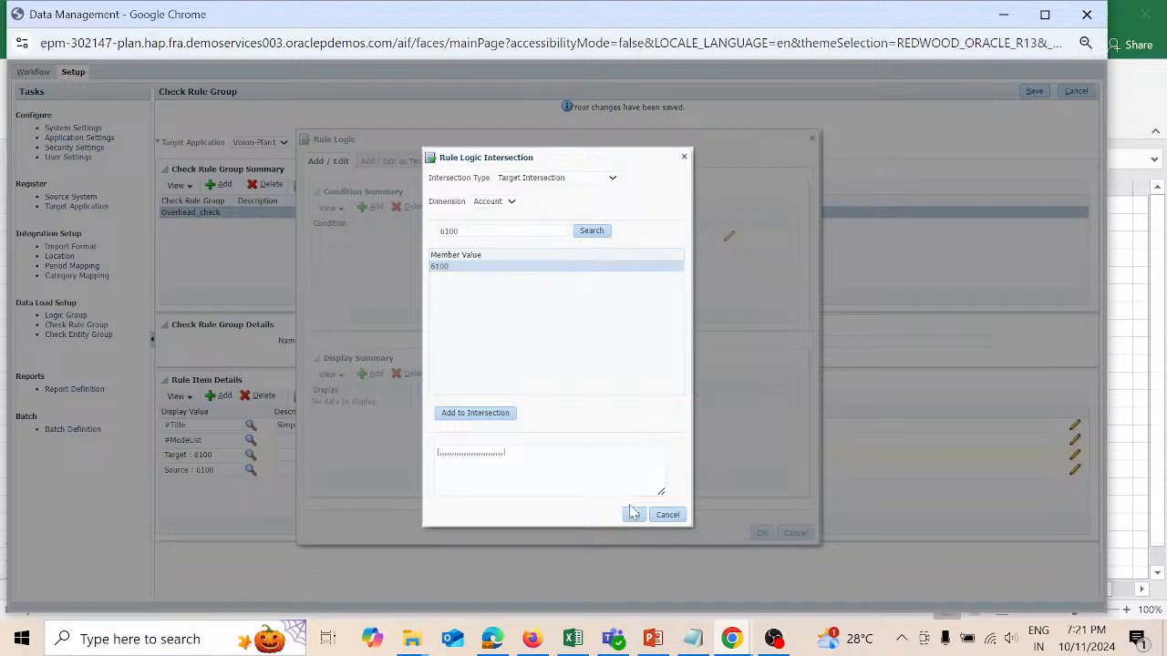
pyautogui.click(507, 414)
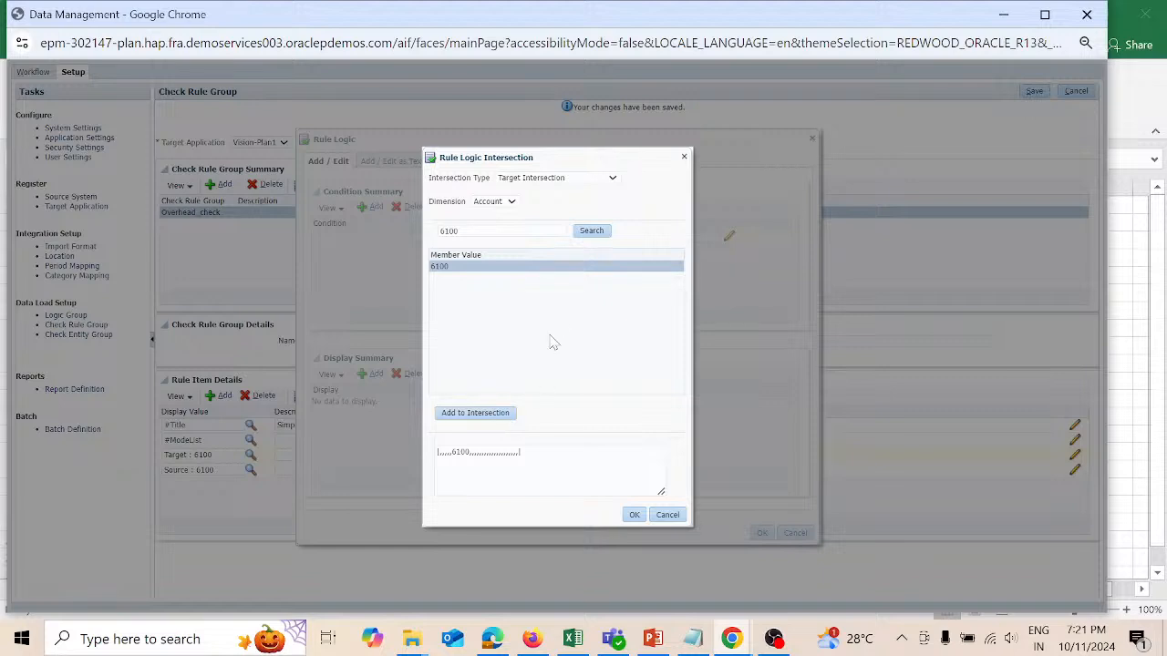
# Step: Clear the member search text and add Entity member 210 to the target intersection
pyautogui.click(511, 202)
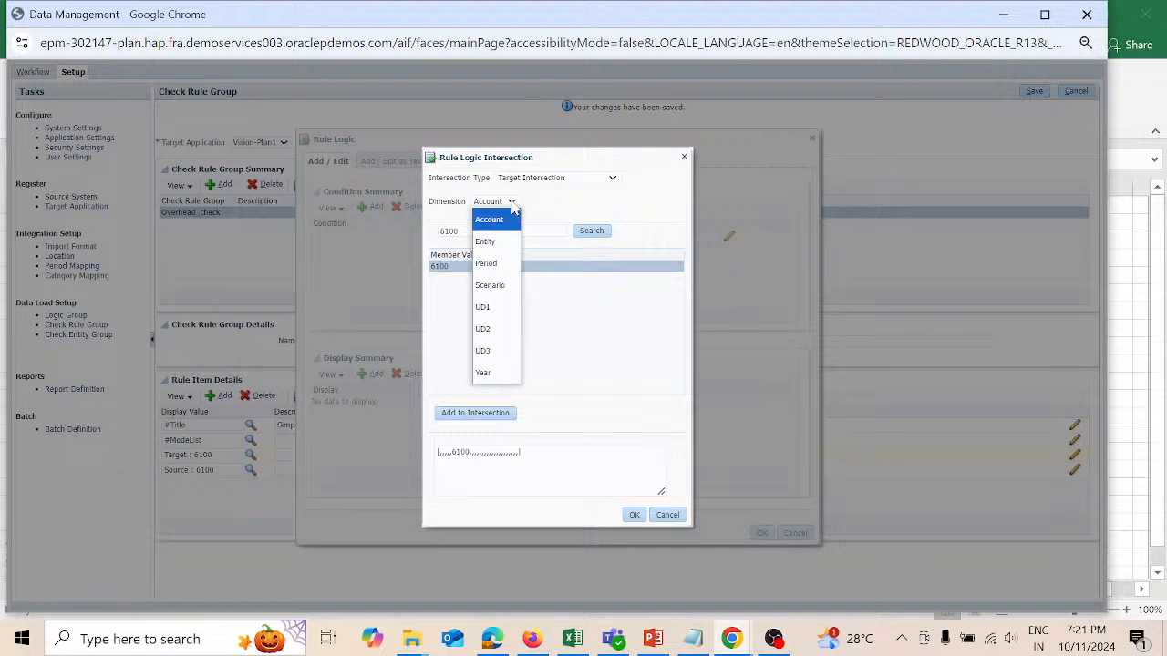
pyautogui.click(512, 241)
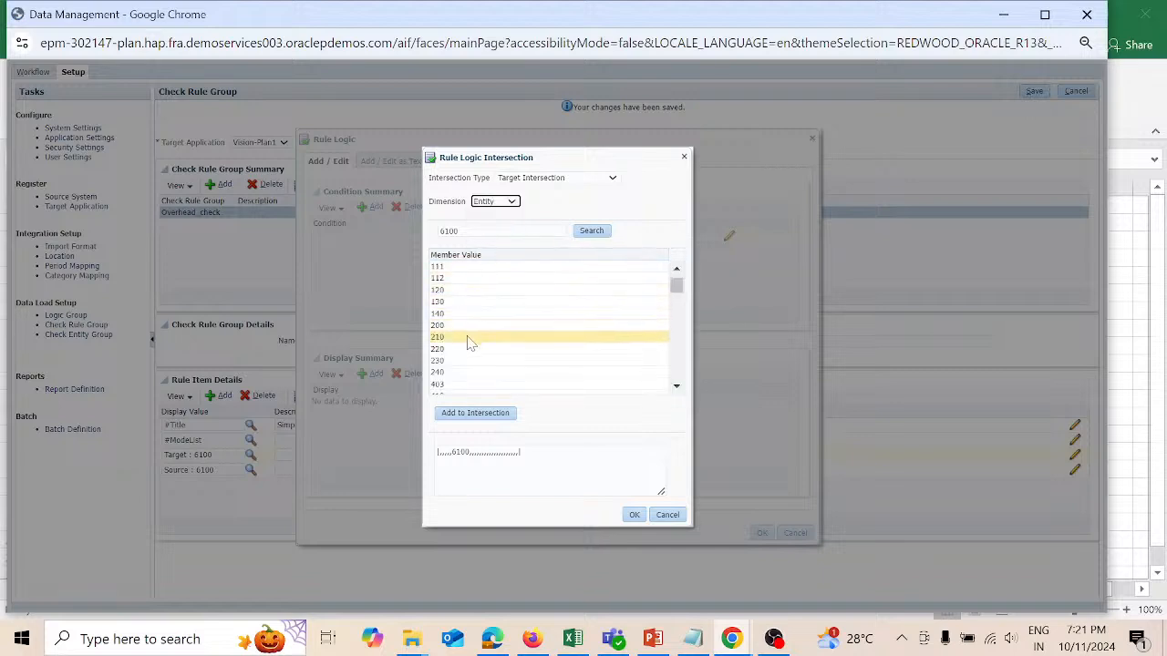
pyautogui.click(467, 338)
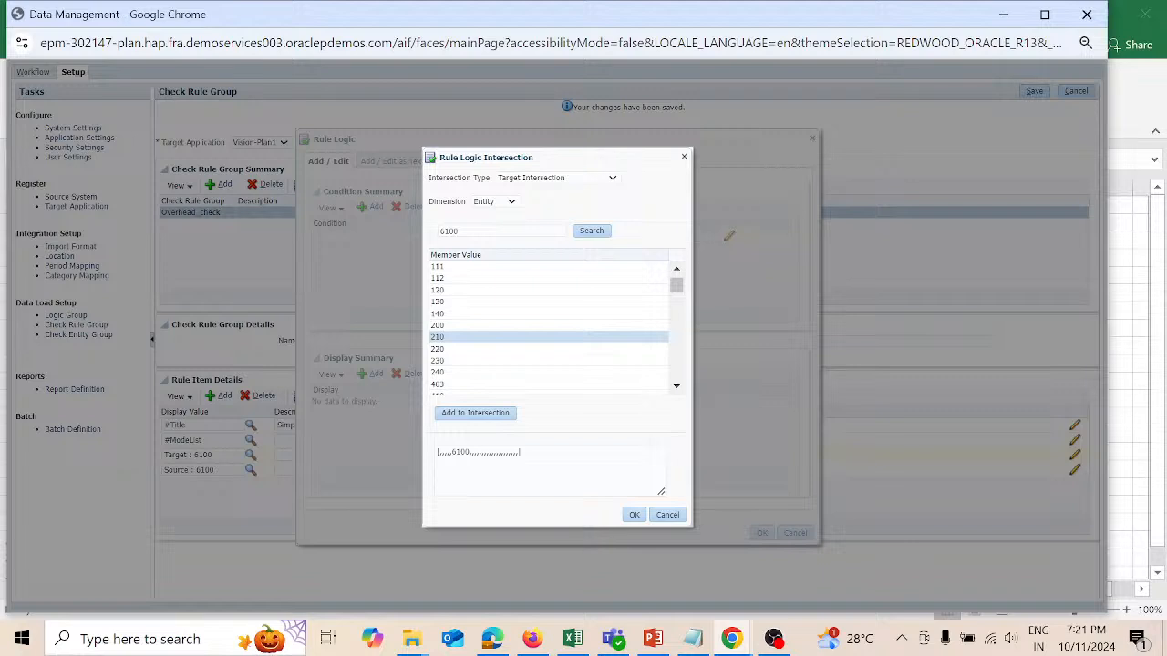
pyautogui.moveTo(464, 231); pyautogui.dragTo(434, 231)
pyautogui.press('BackSpace')
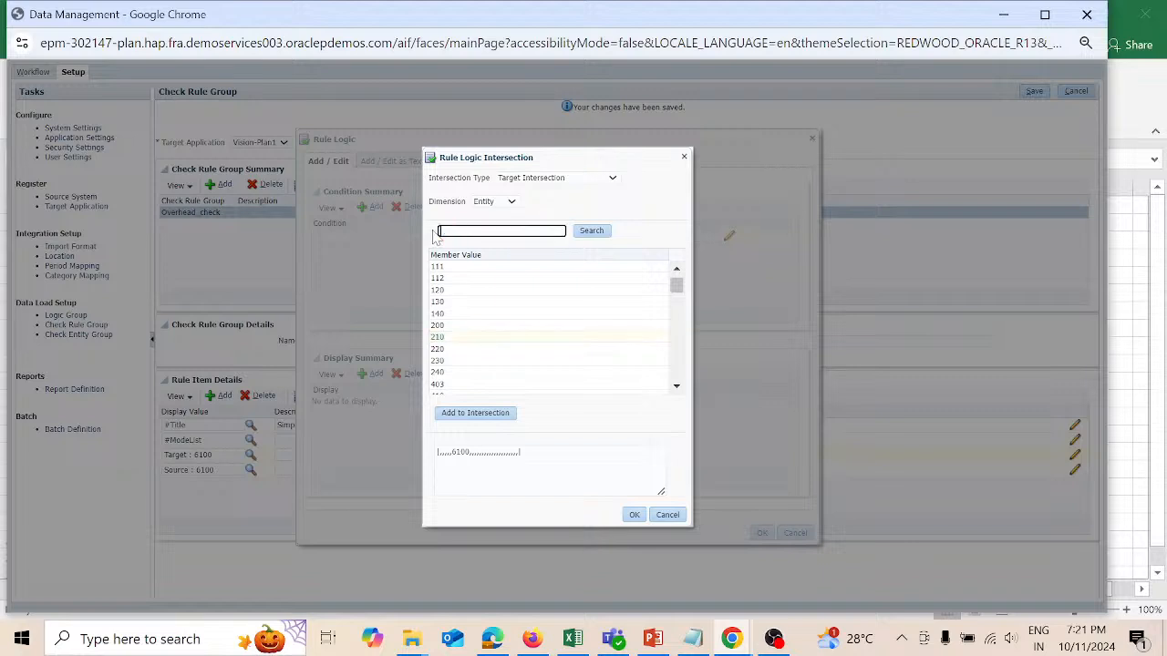
pyautogui.click(467, 339)
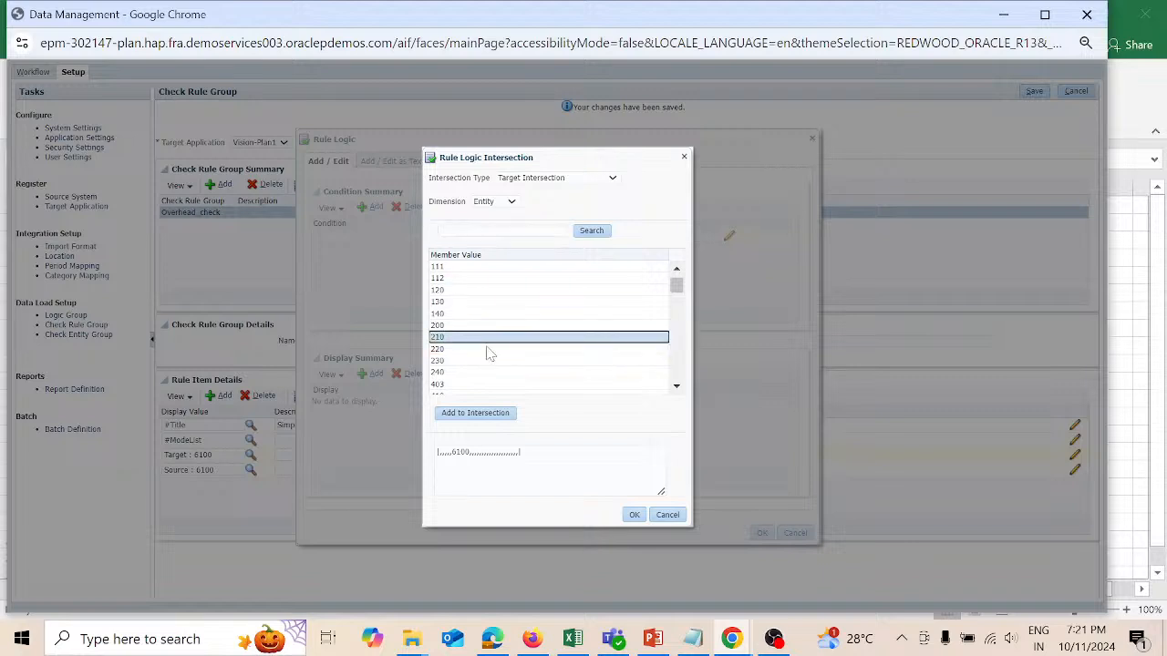
pyautogui.click(497, 416)
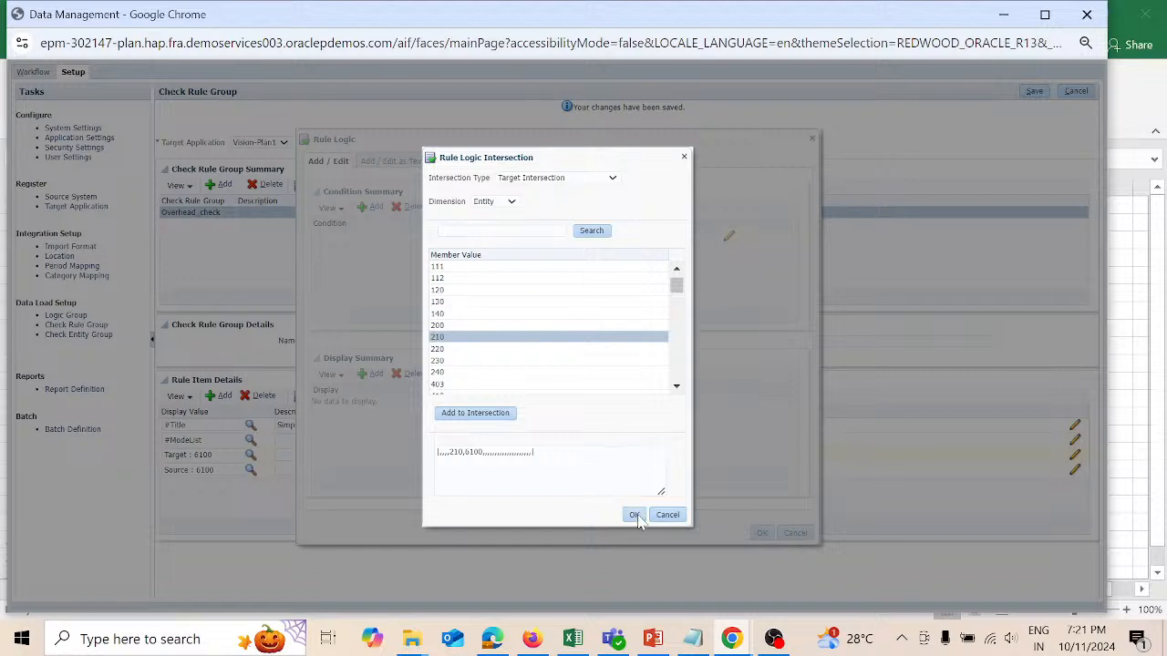
# Step: Add the Period dimension's Jan member to the target intersection
pyautogui.click(513, 203)
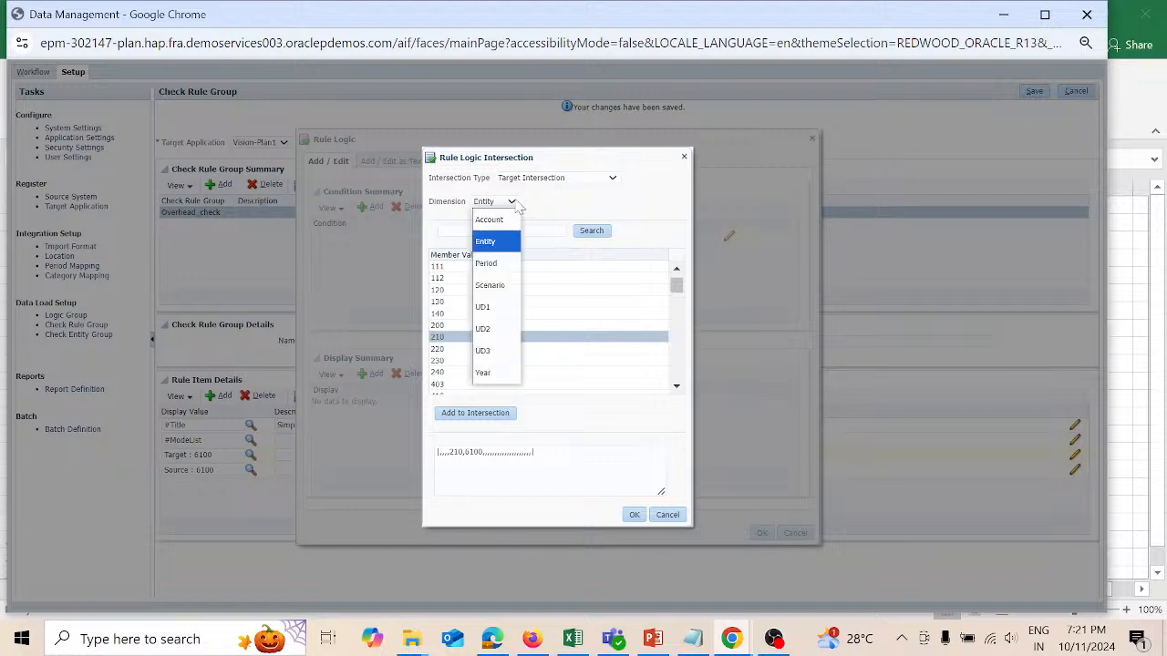
pyautogui.click(510, 264)
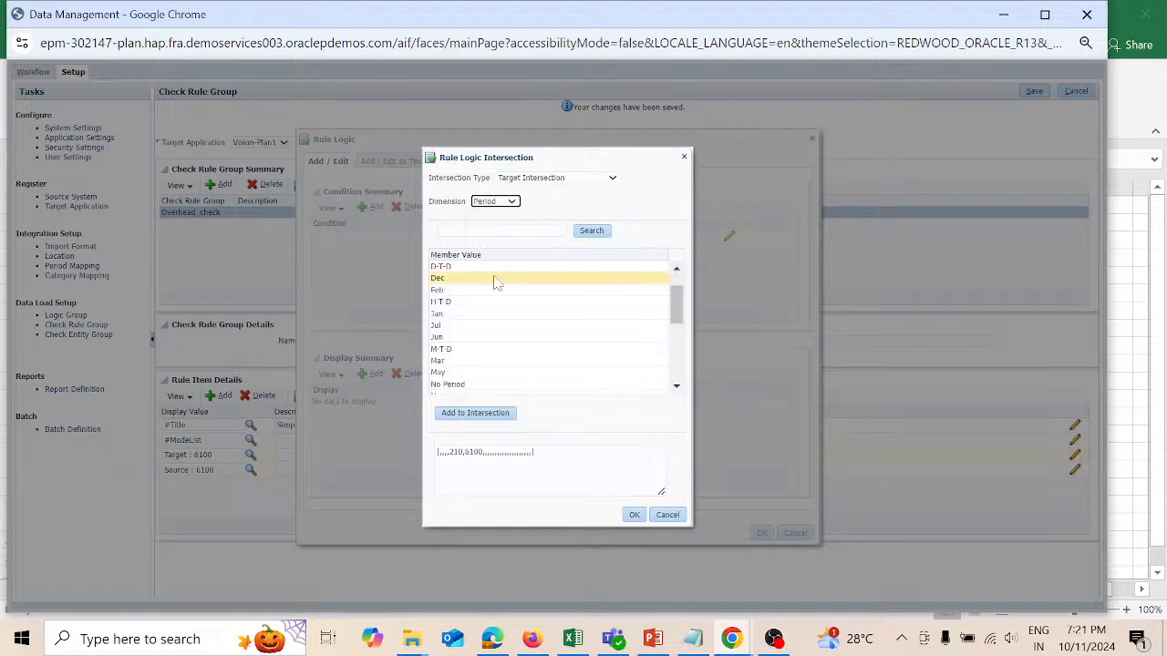
pyautogui.click(483, 314)
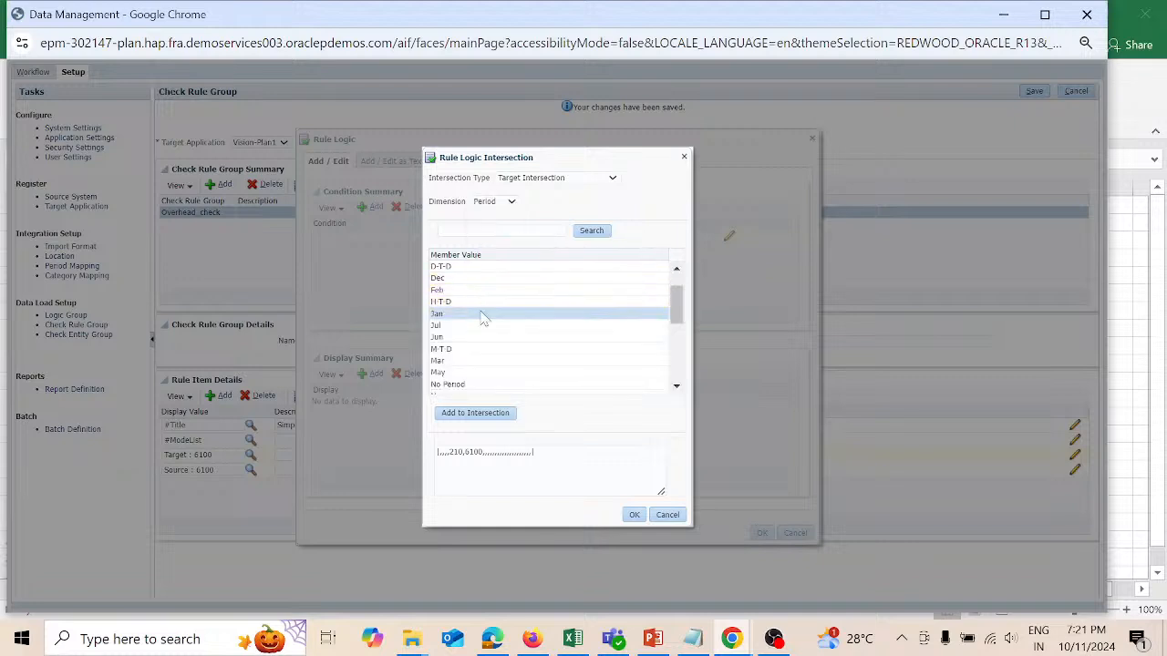
pyautogui.click(499, 418)
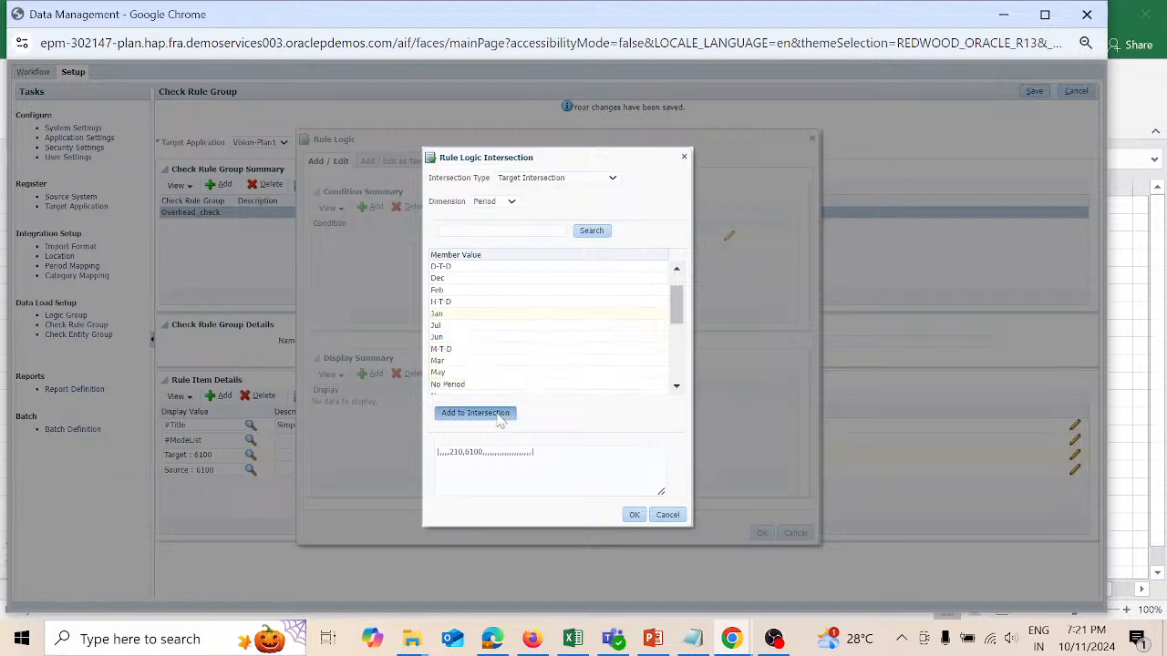
# Step: Add Scenario member Current to the target intersection and accept the Target : 6100 item's rule logic
pyautogui.click(511, 203)
pyautogui.click(499, 285)
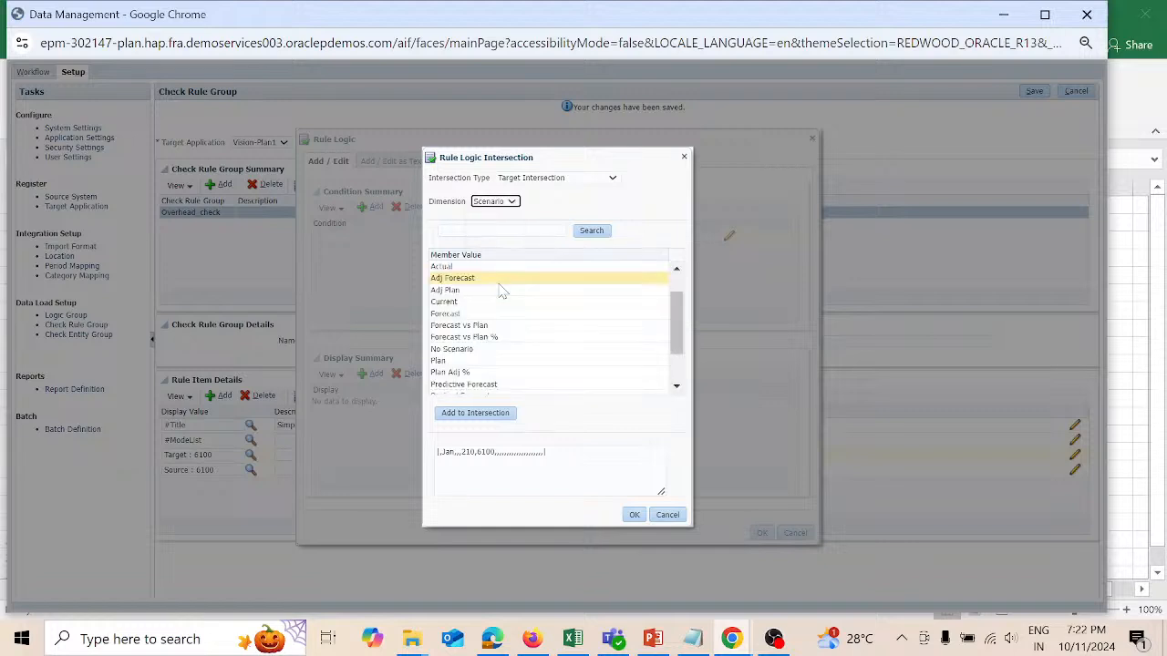
pyautogui.click(486, 305)
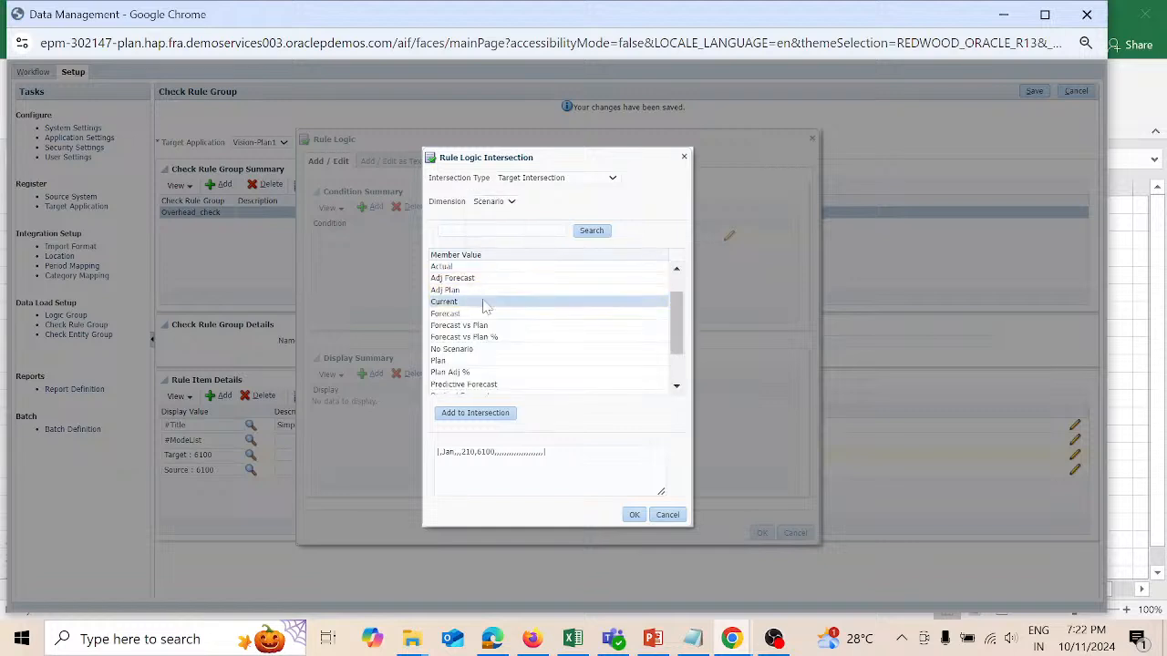
pyautogui.click(504, 415)
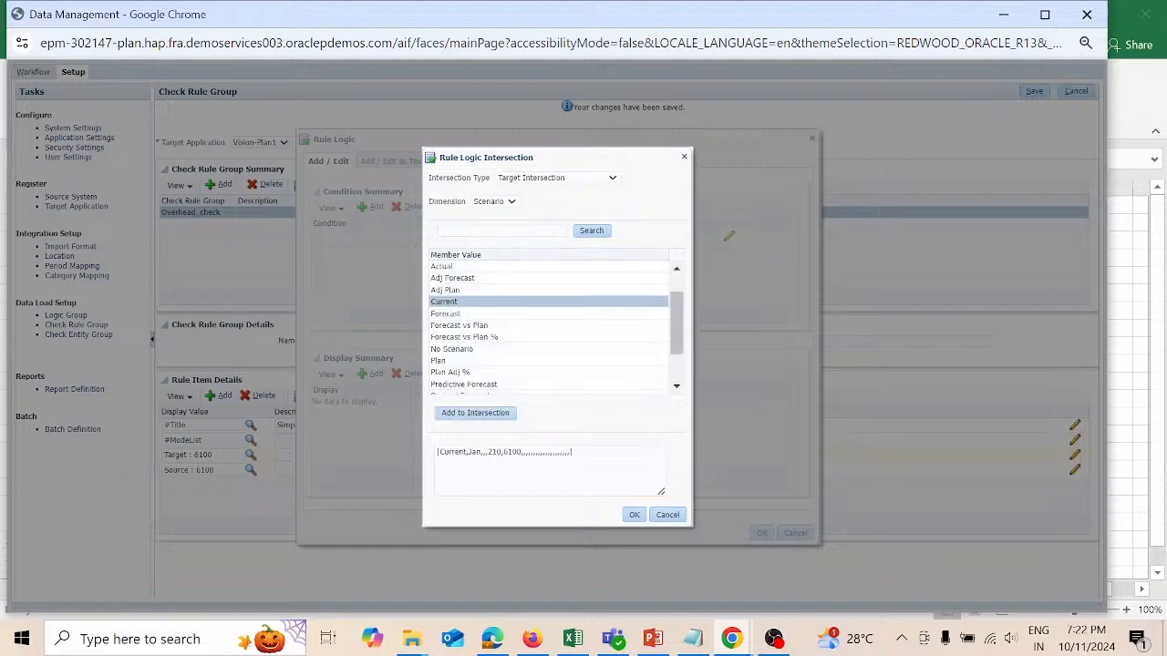
pyautogui.click(635, 514)
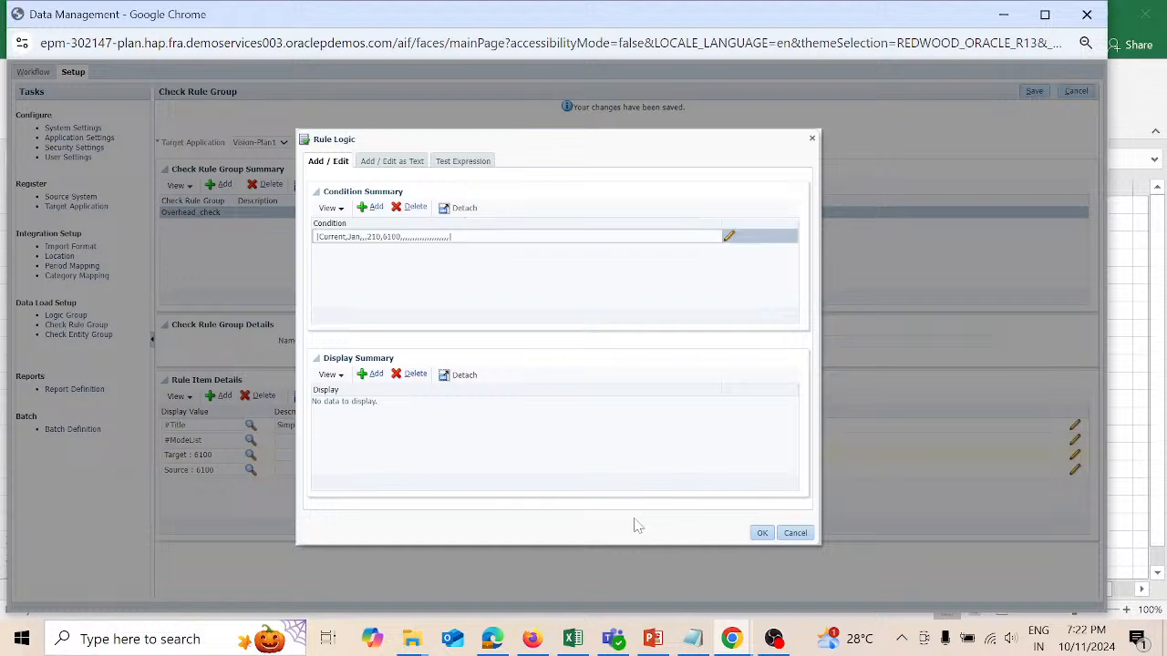
pyautogui.click(763, 534)
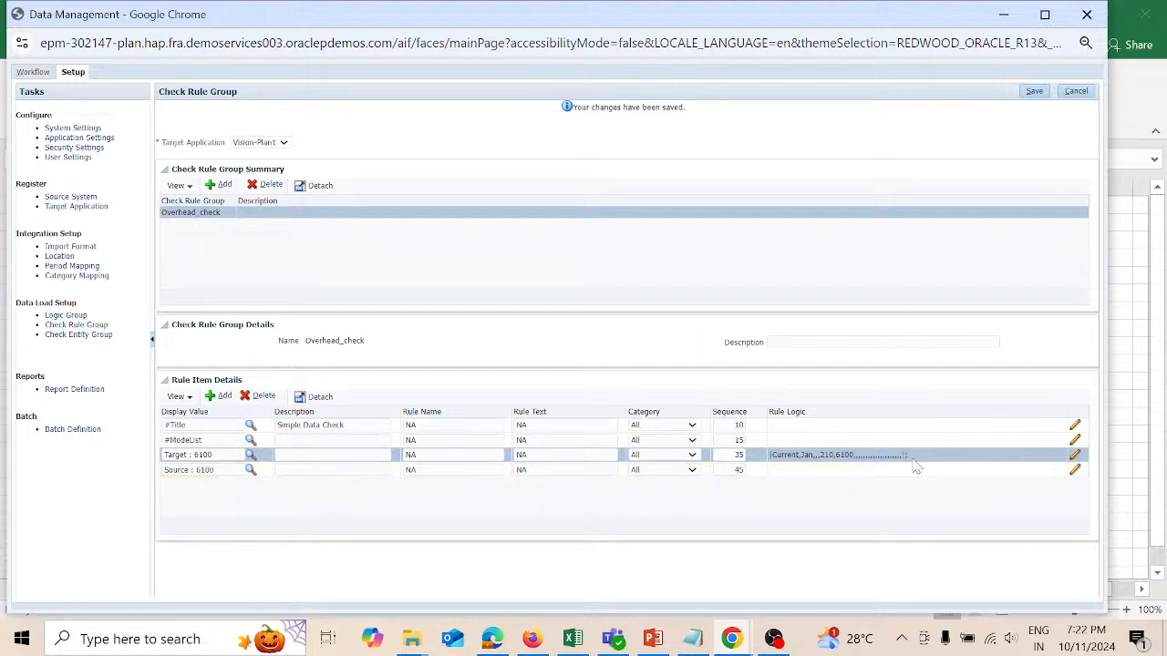
# Step: Add a condition to the Source : 6100 item's rule logic and set its intersection type to Converted Source Intersection
pyautogui.click(790, 475)
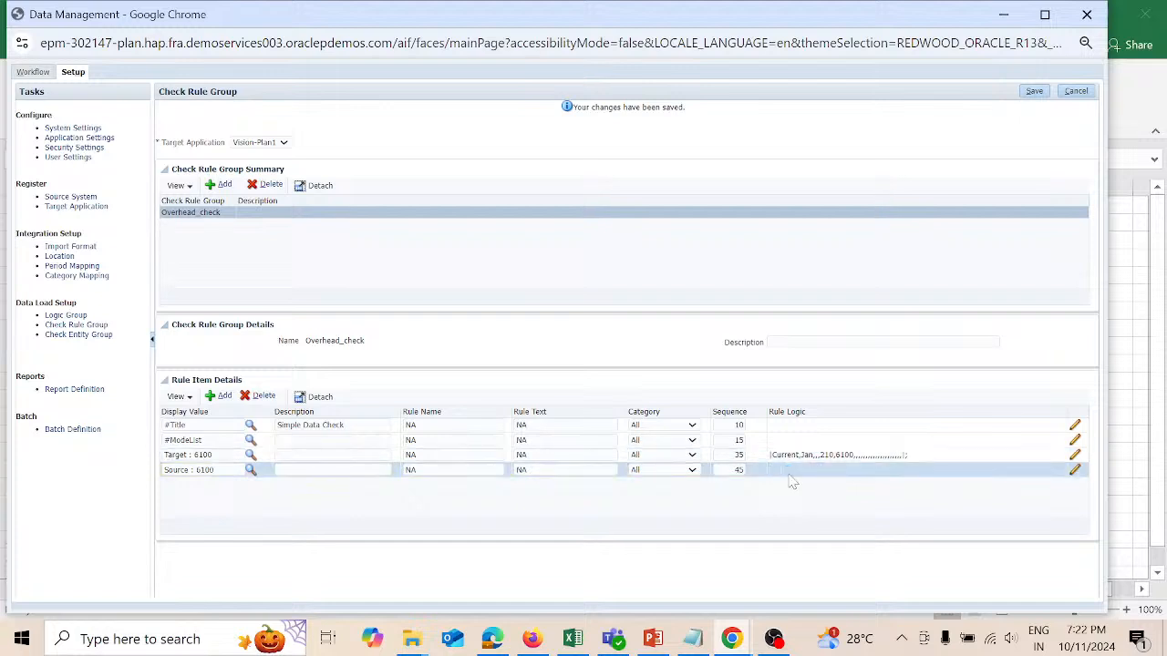
pyautogui.click(1075, 472)
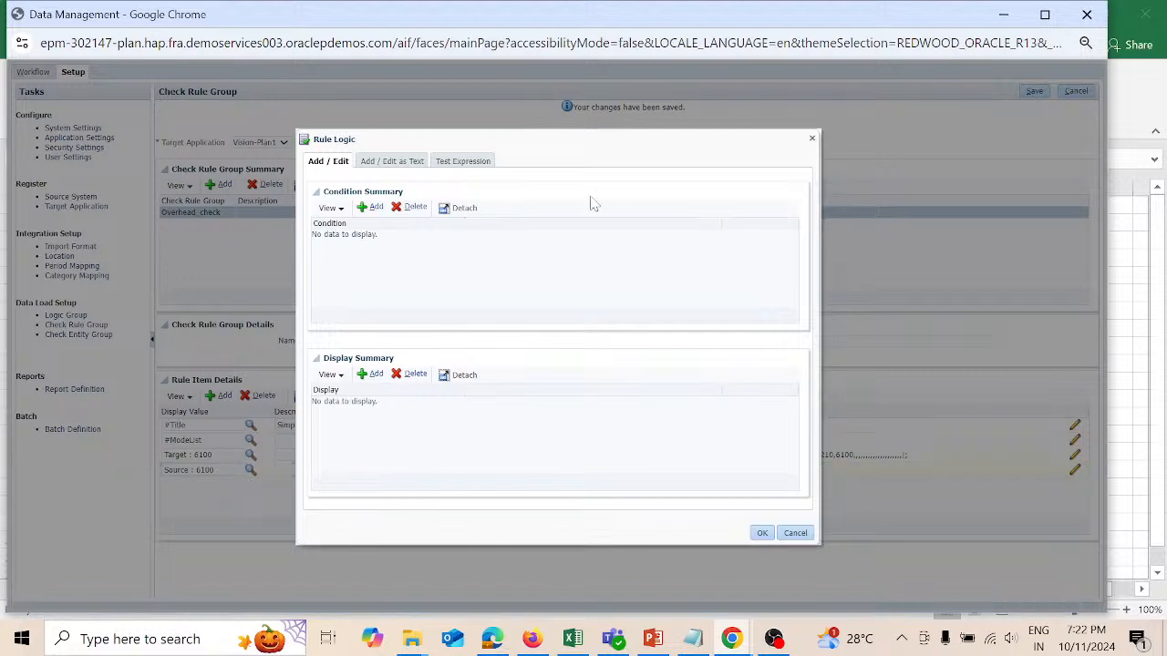
pyautogui.click(376, 208)
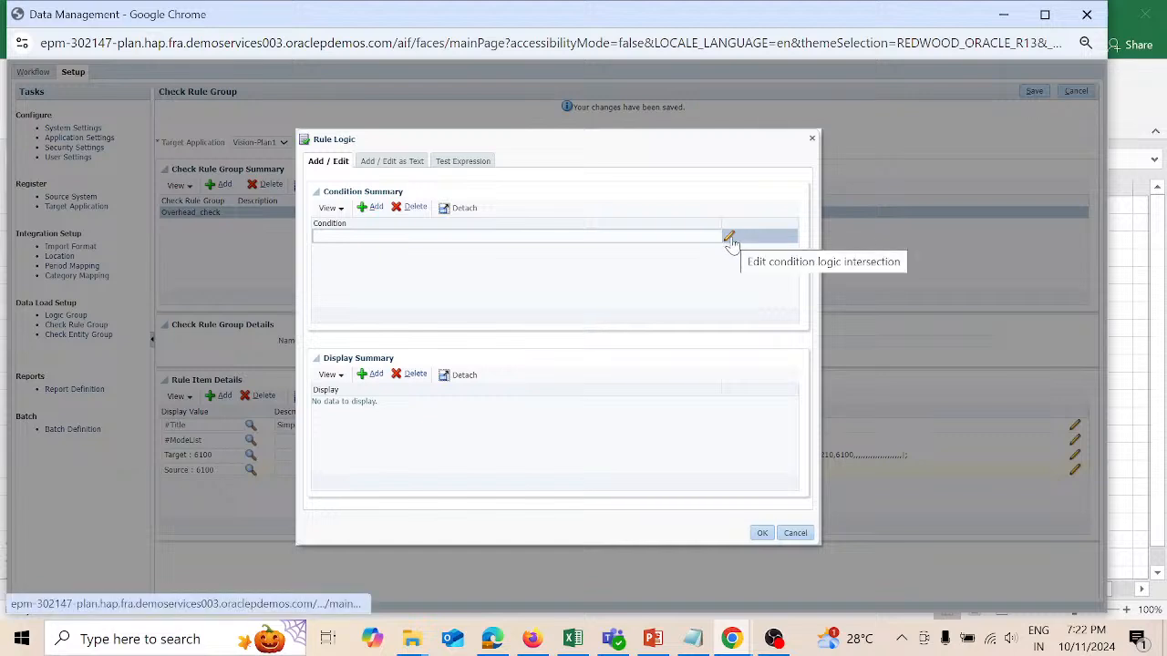
pyautogui.click(730, 238)
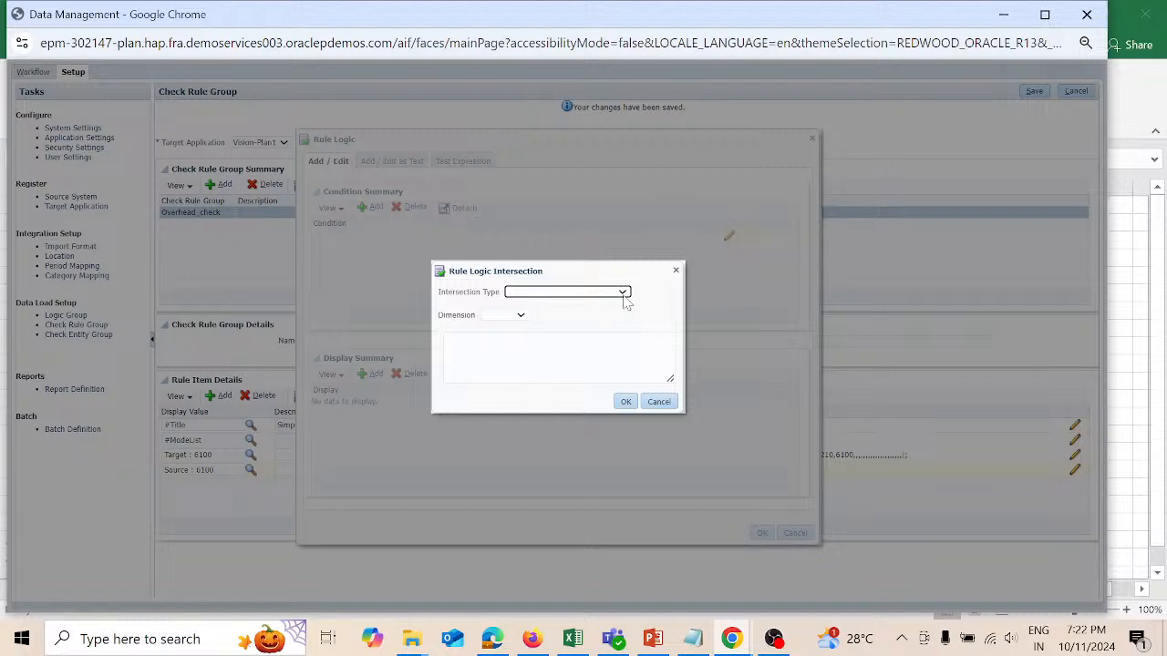
pyautogui.click(625, 292)
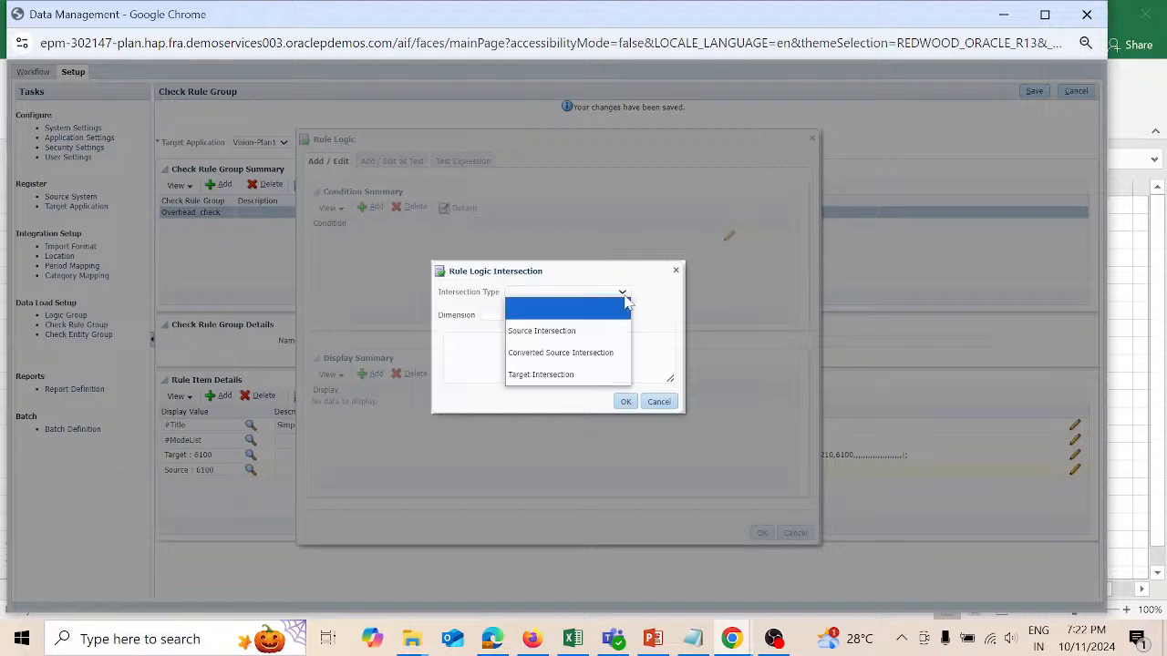
pyautogui.click(597, 353)
pyautogui.click(521, 316)
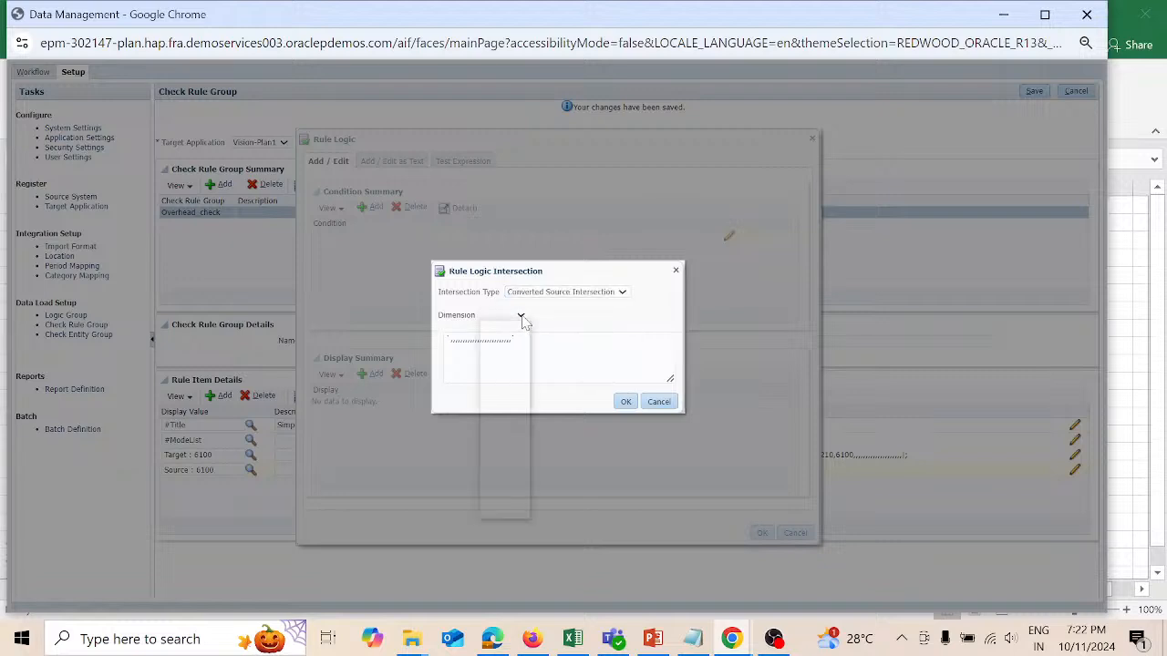
pyautogui.click(515, 358)
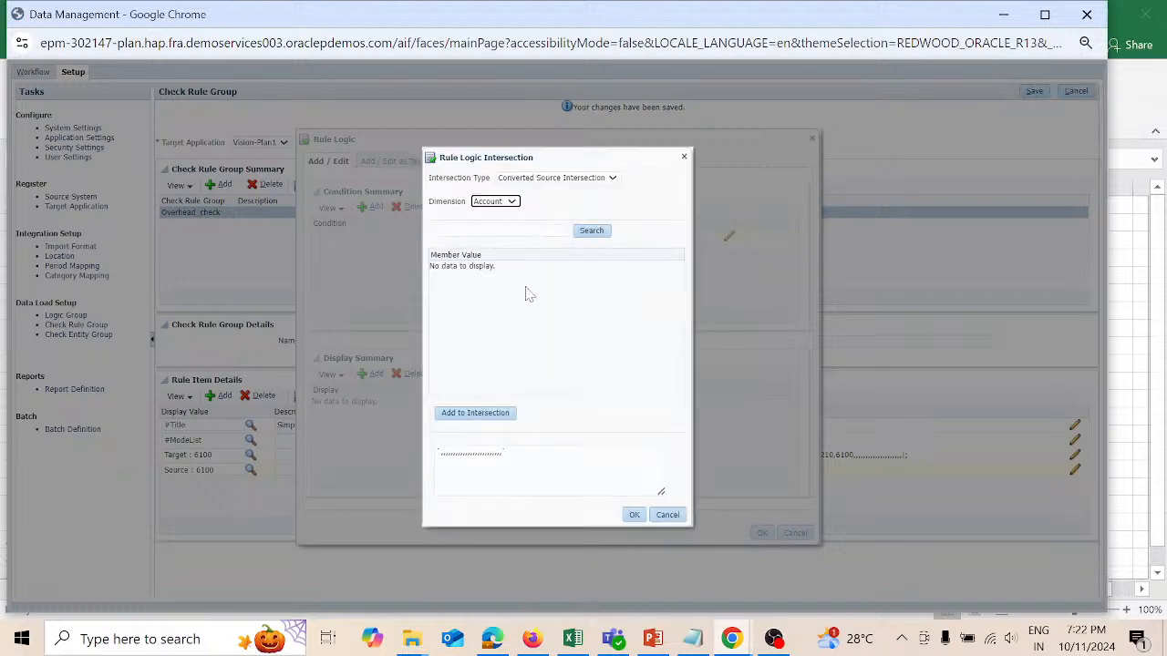
pyautogui.click(516, 231)
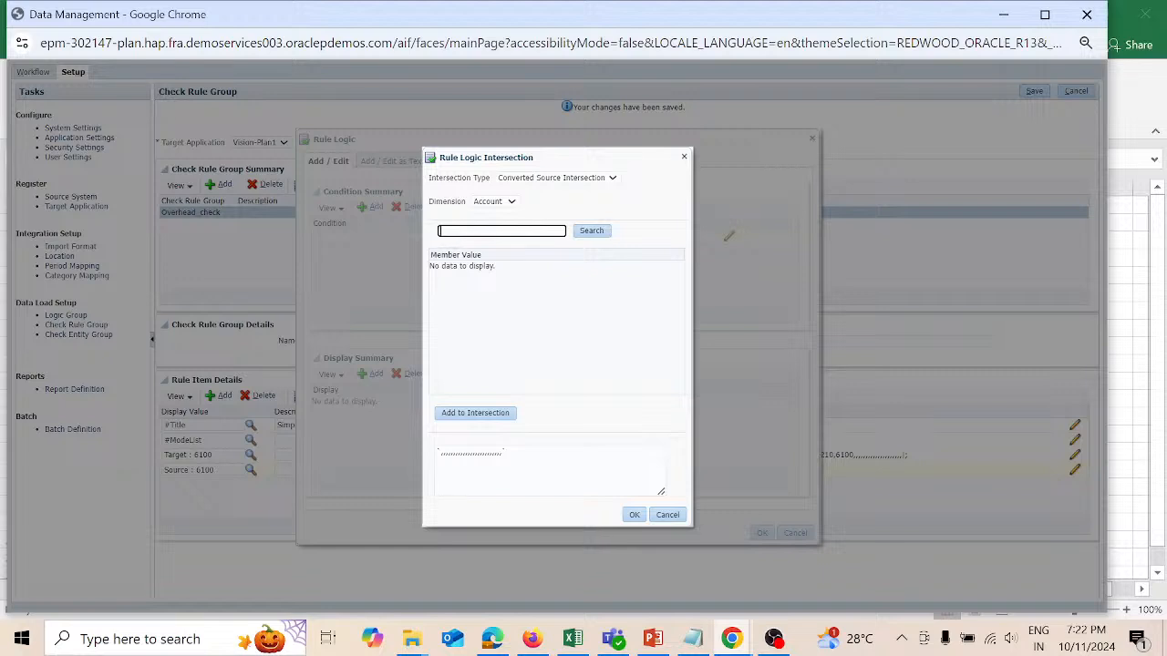
pyautogui.click(666, 515)
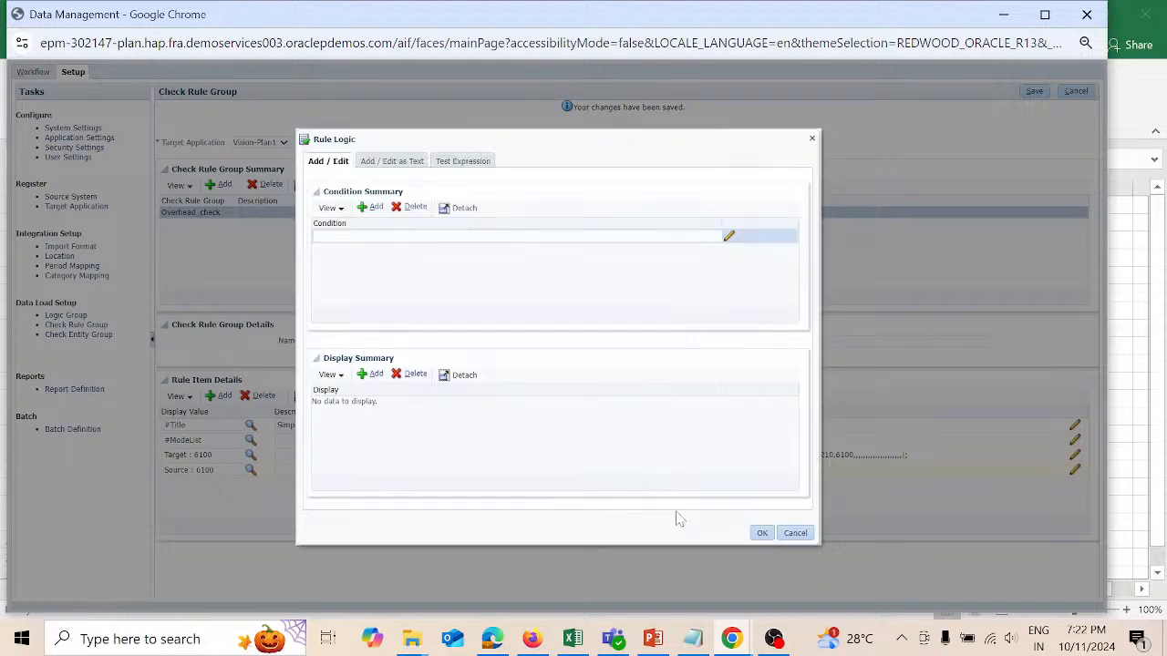
pyautogui.click(729, 237)
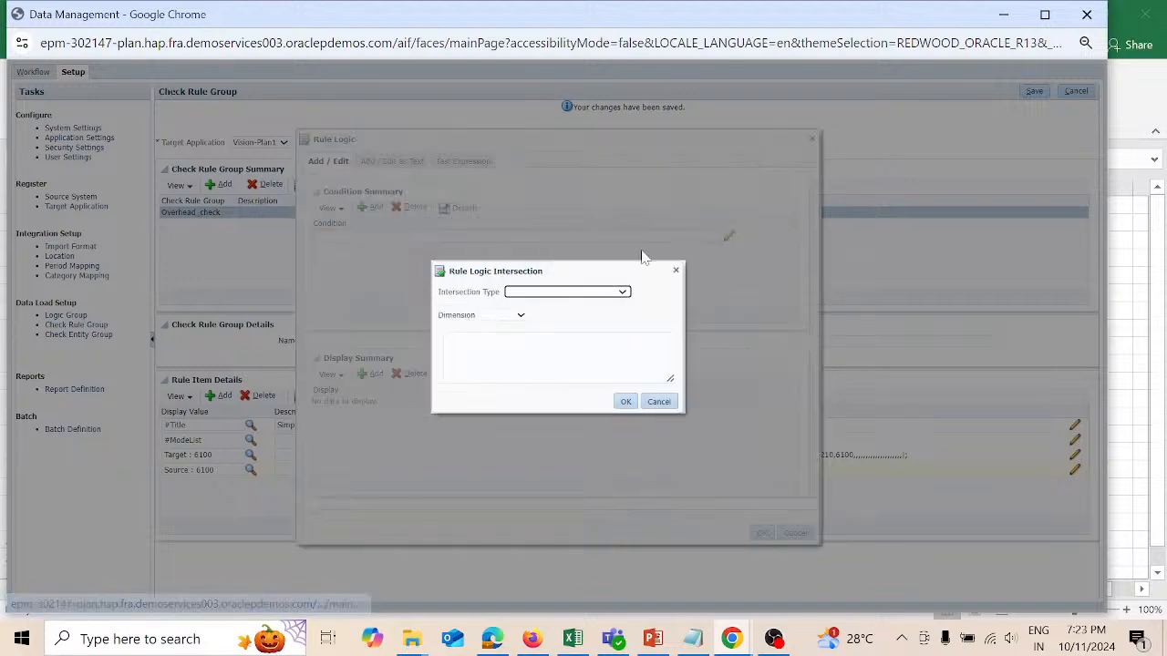
pyautogui.click(624, 294)
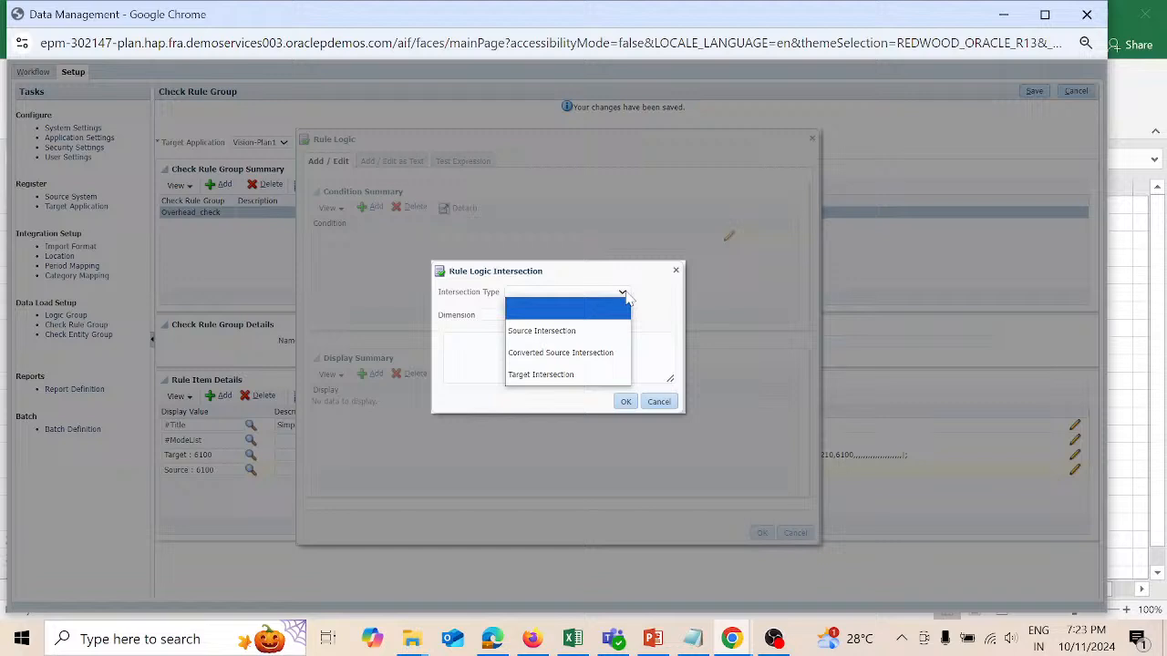
pyautogui.click(578, 333)
pyautogui.click(521, 316)
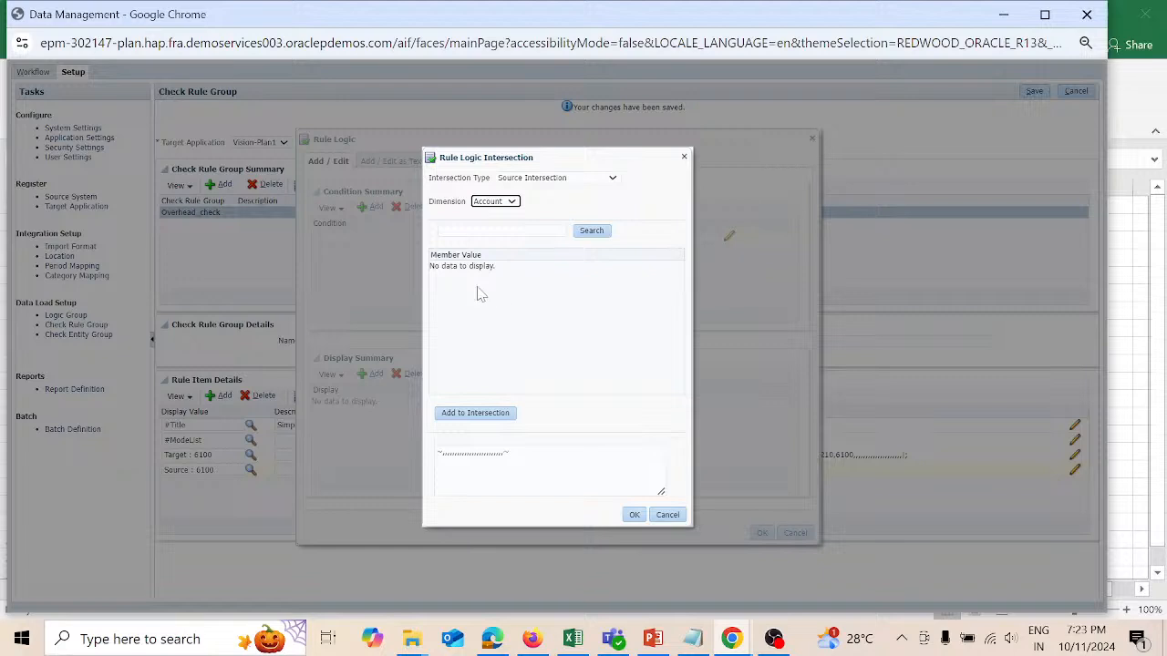
pyautogui.click(667, 515)
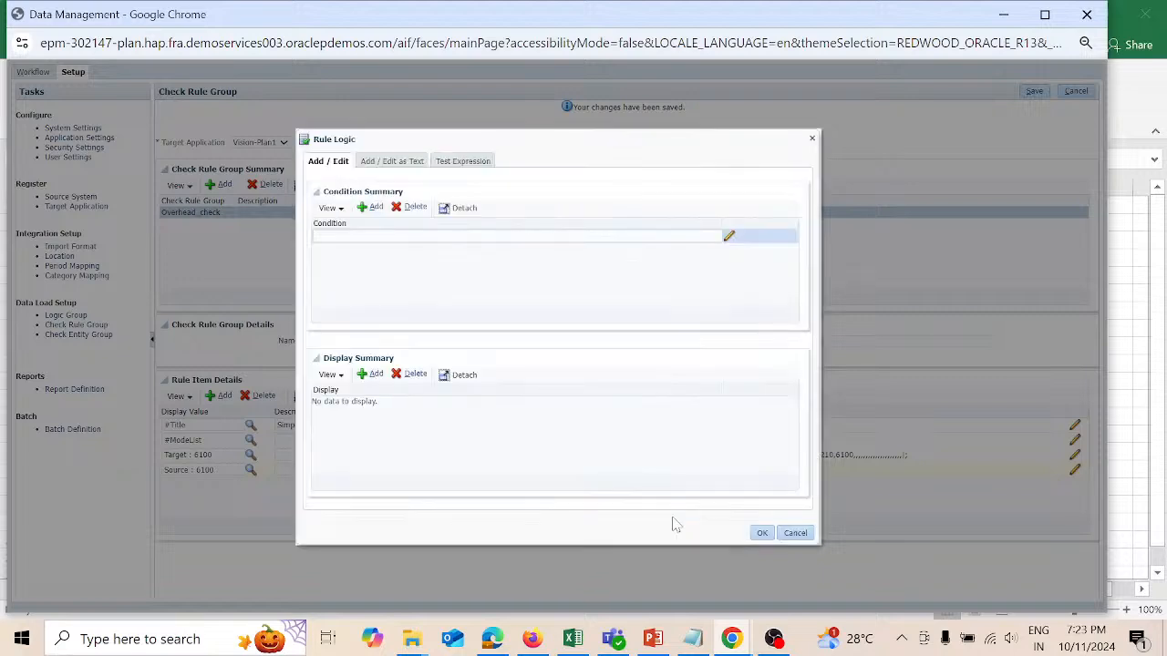
pyautogui.click(795, 533)
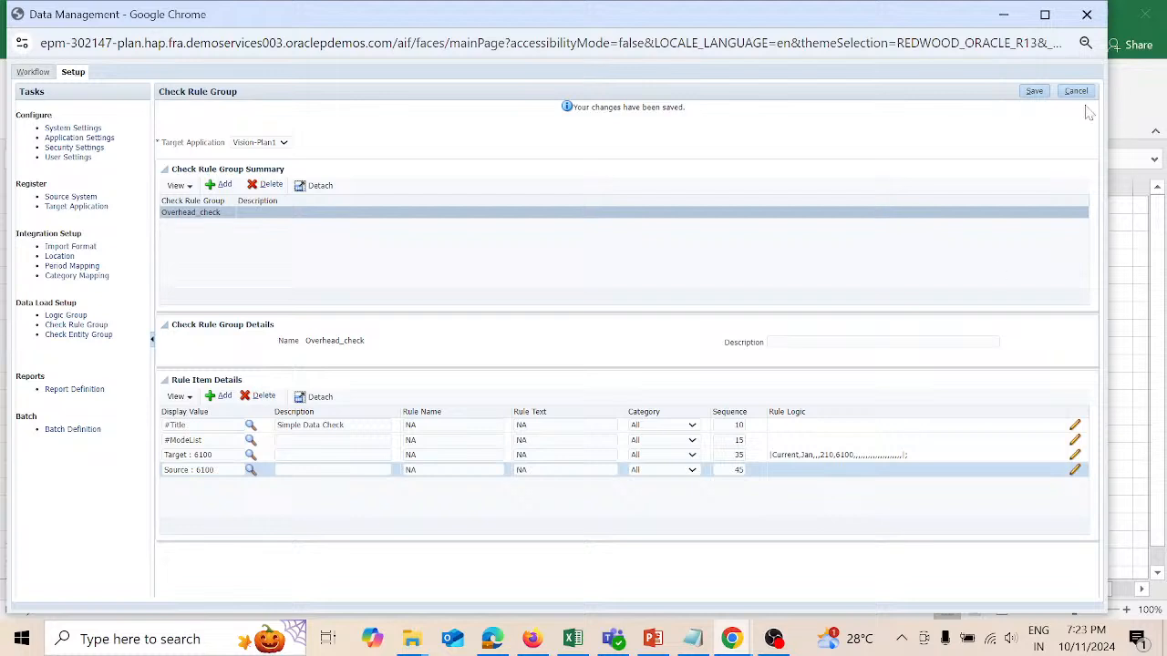
# Step: Save the check rule group, and assign Overhead_check as the OverheadJan location's check rule group, saving the location
pyautogui.click(1036, 91)
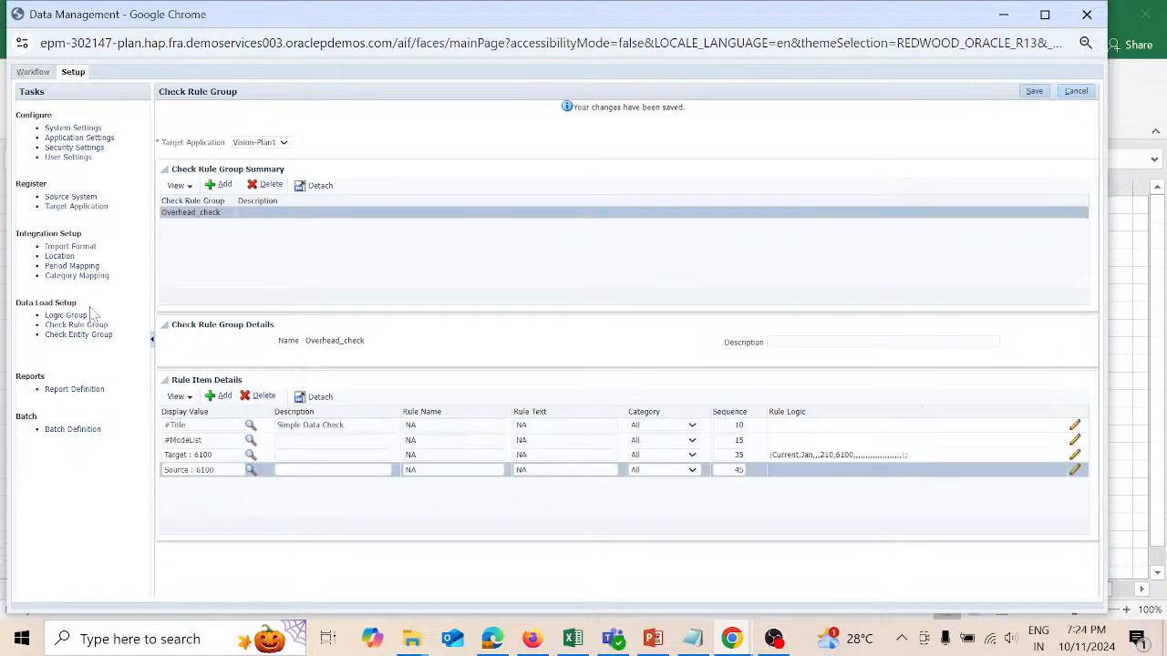
pyautogui.click(60, 257)
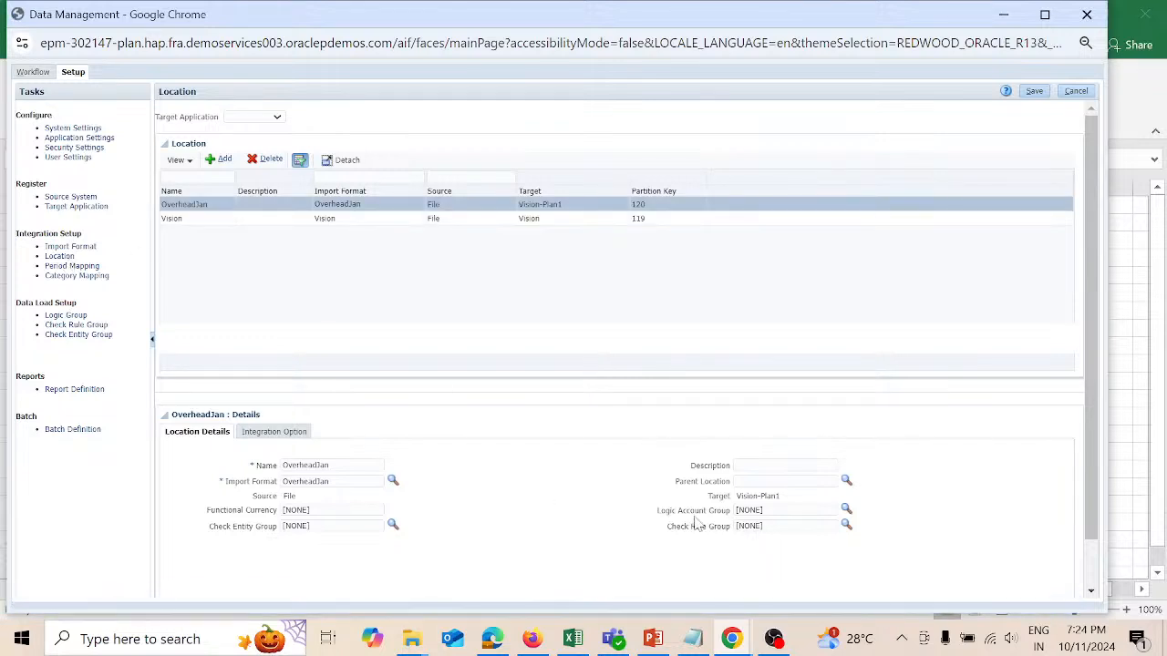
pyautogui.click(845, 525)
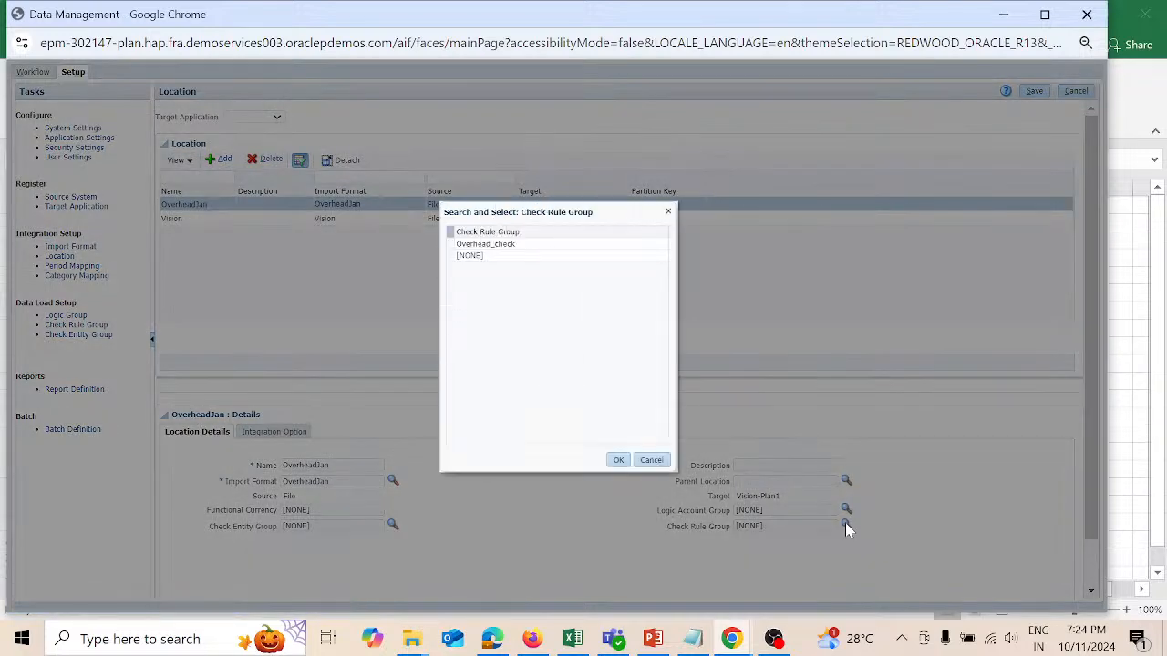
pyautogui.click(614, 244)
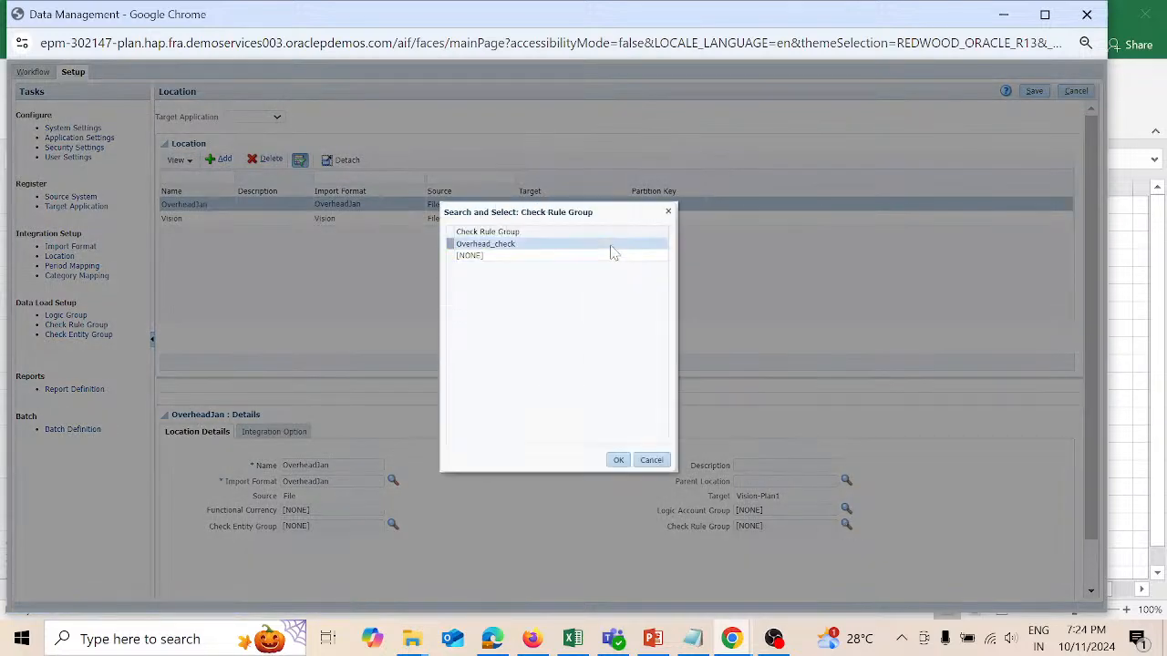
pyautogui.click(618, 459)
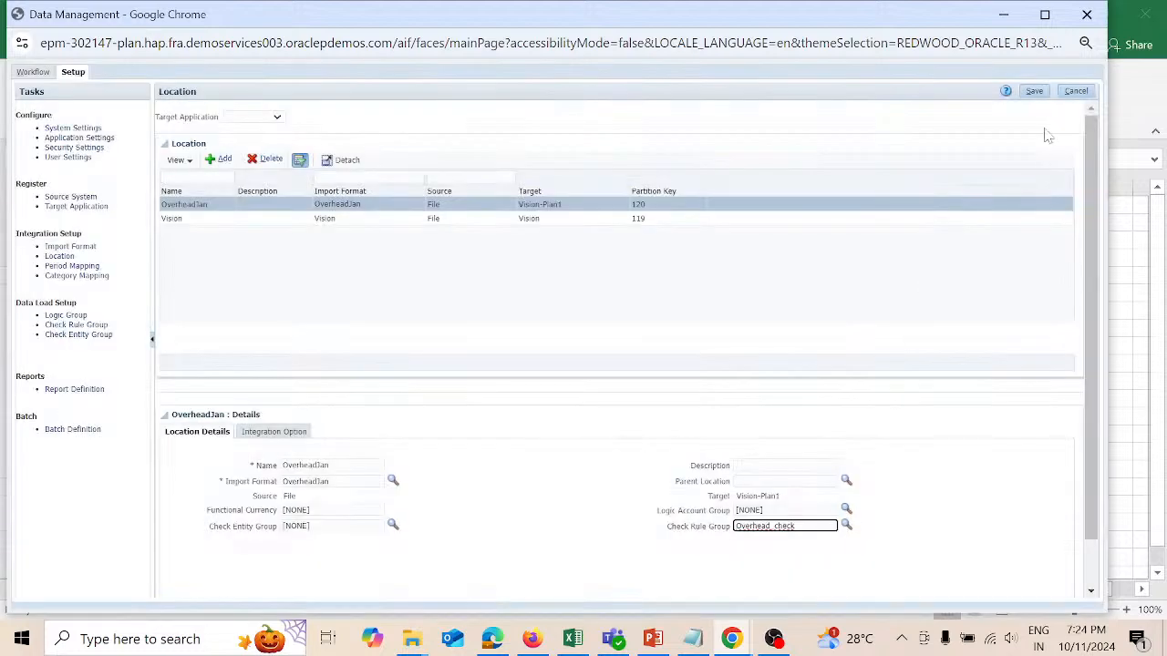
pyautogui.click(1037, 95)
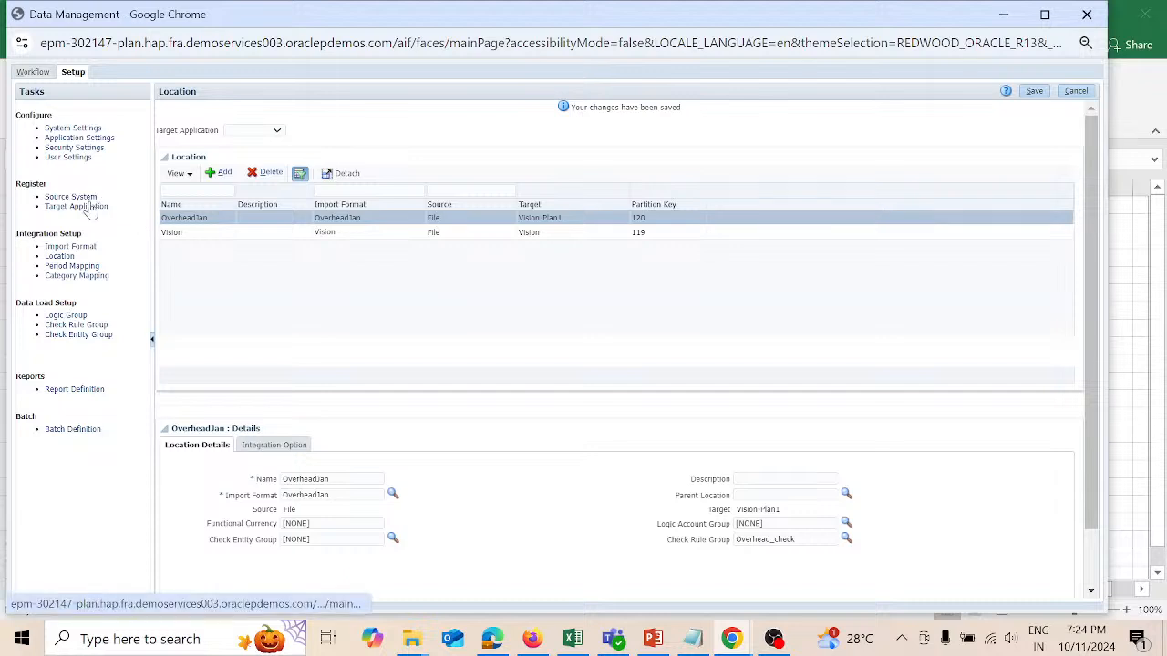
# Step: Add and save a Like data load mapping for the Account dimension with source *, target * and rule name R1
pyautogui.click(42, 74)
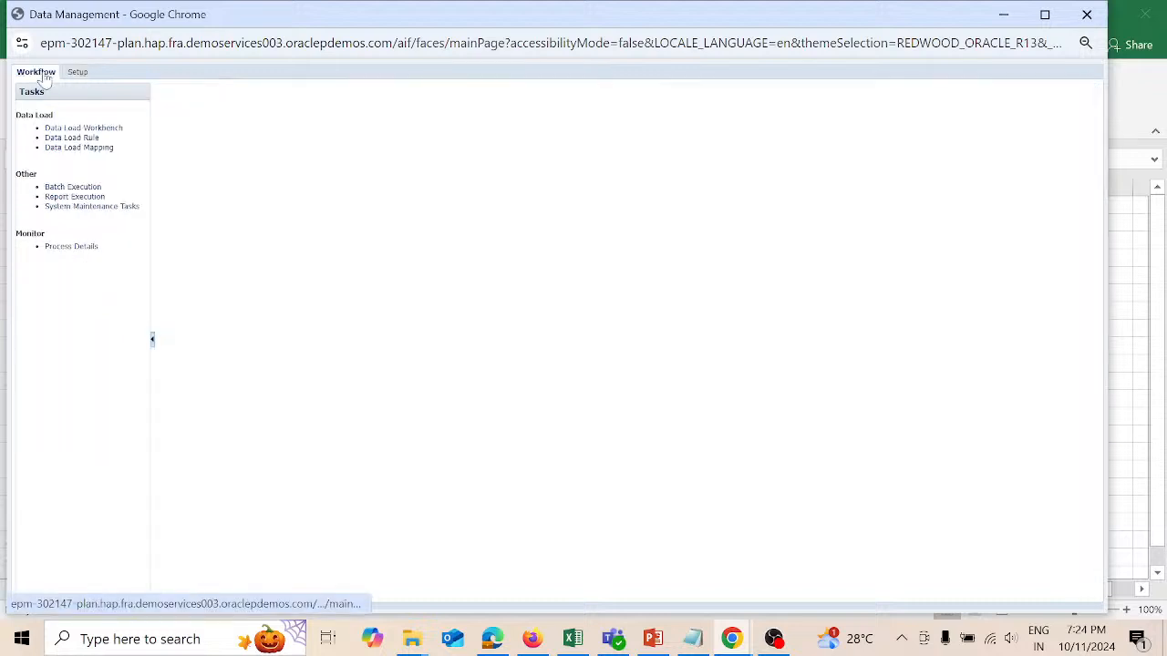
pyautogui.click(94, 147)
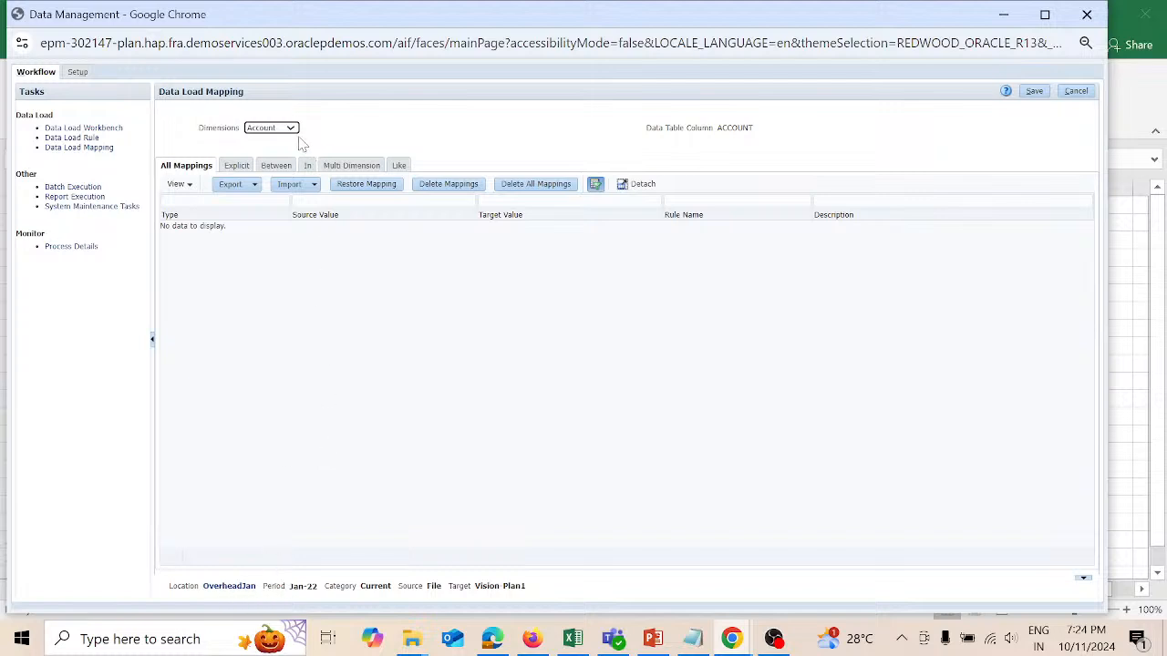
pyautogui.click(399, 166)
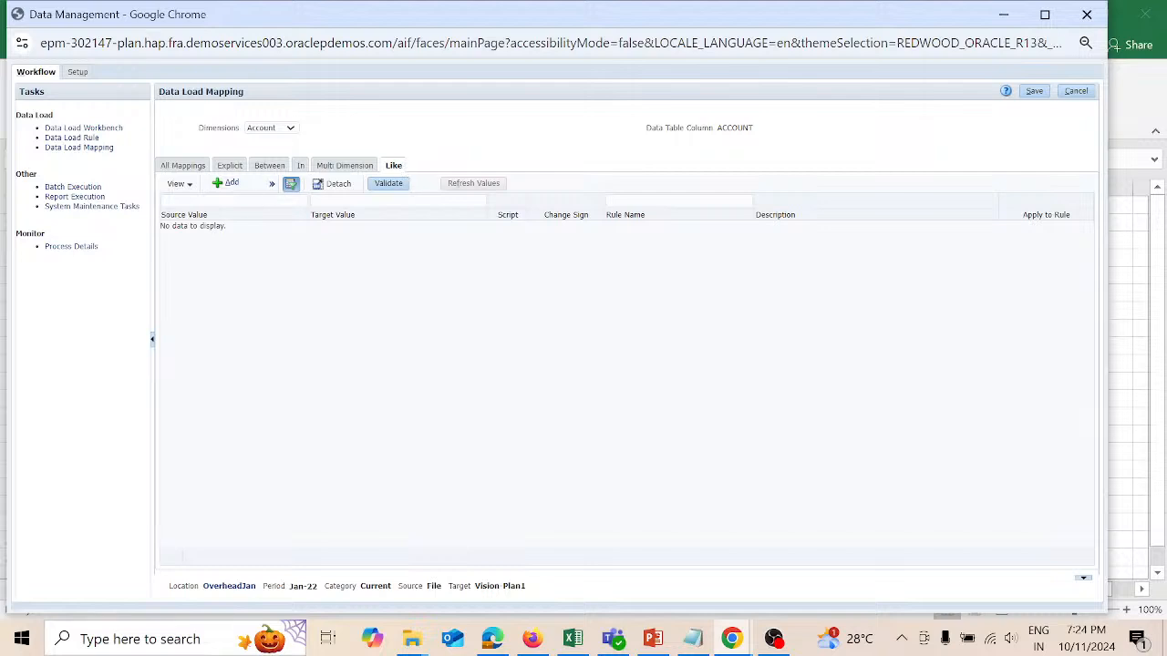
pyautogui.click(233, 185)
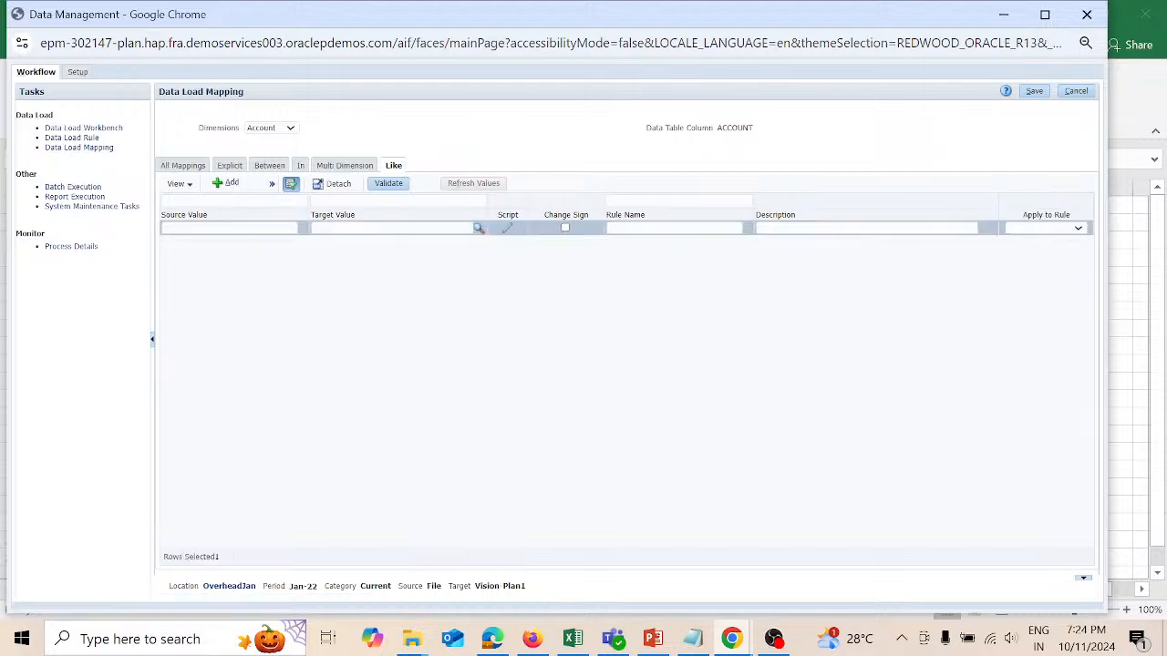
pyautogui.write('*')
pyautogui.press('Tab')
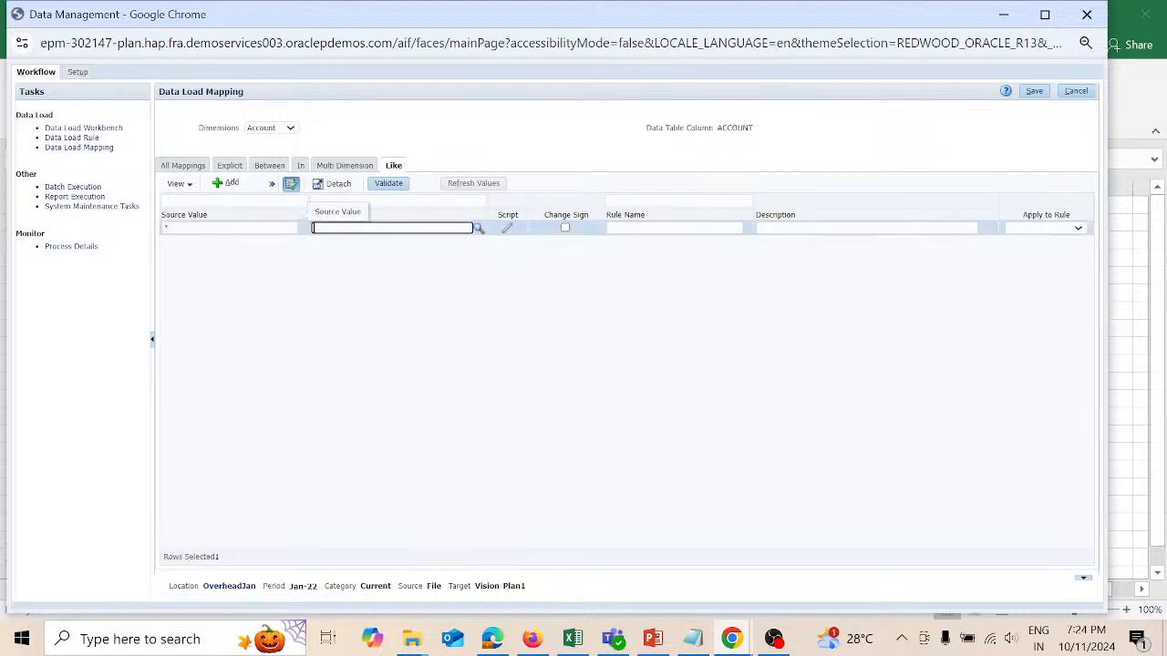
pyautogui.write('*')
pyautogui.press('Tab')
pyautogui.press('Tab')
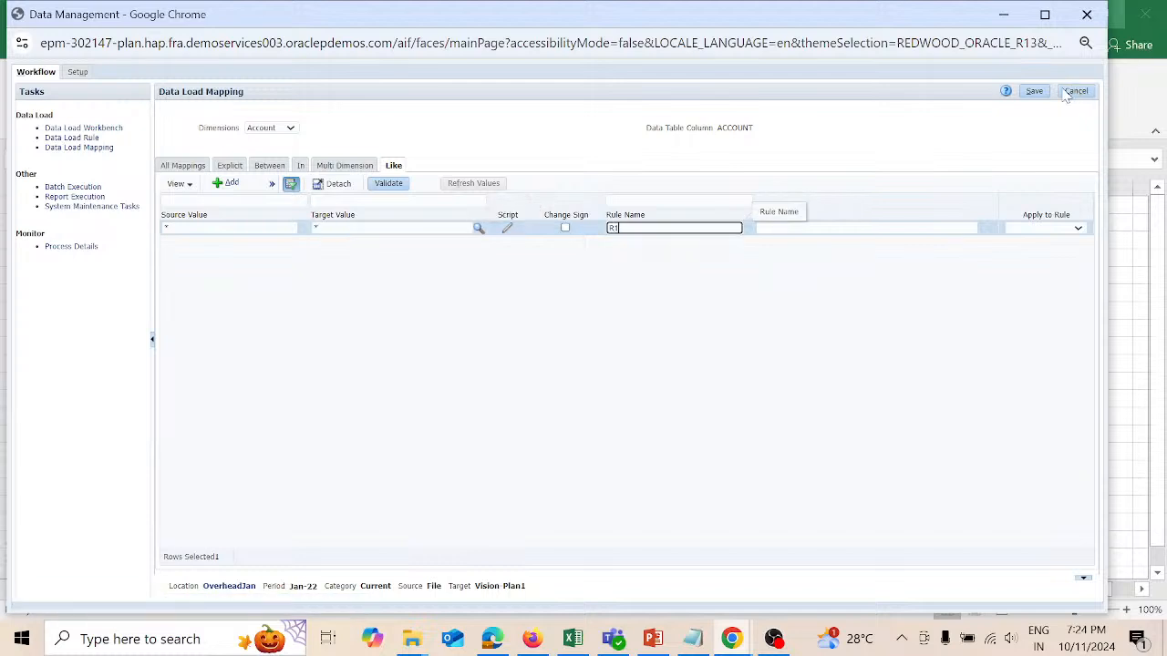
pyautogui.click(1034, 91)
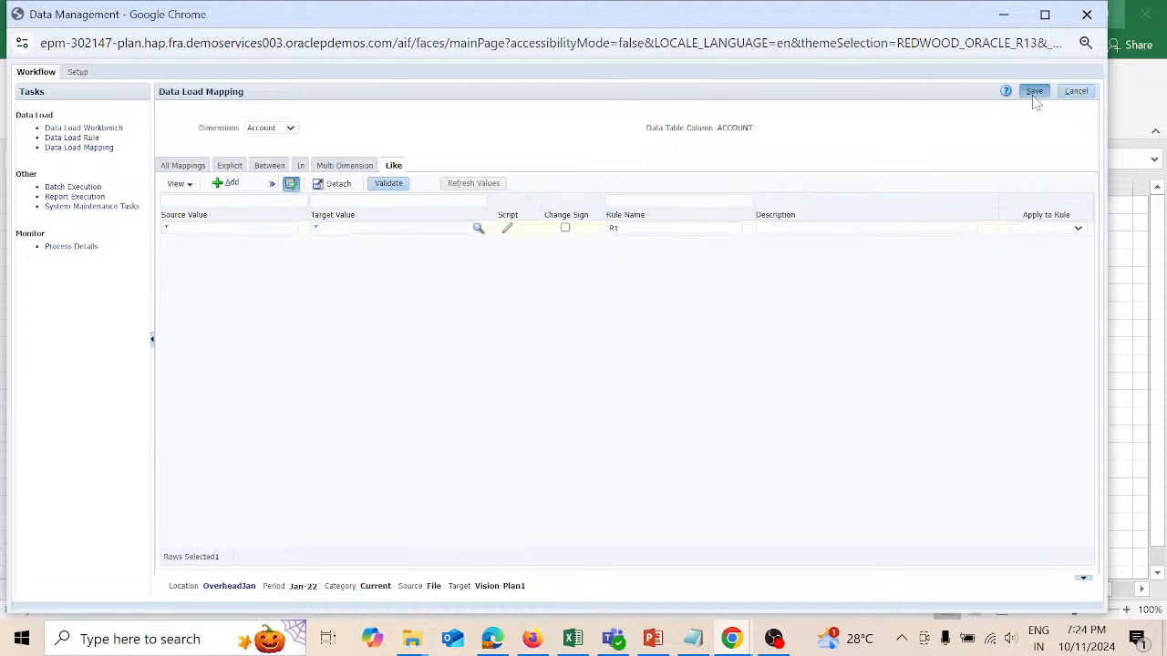
# Step: Add and save a Like mapping for the Entity dimension with source *, target * and rule name R2
pyautogui.click(290, 132)
pyautogui.click(260, 194)
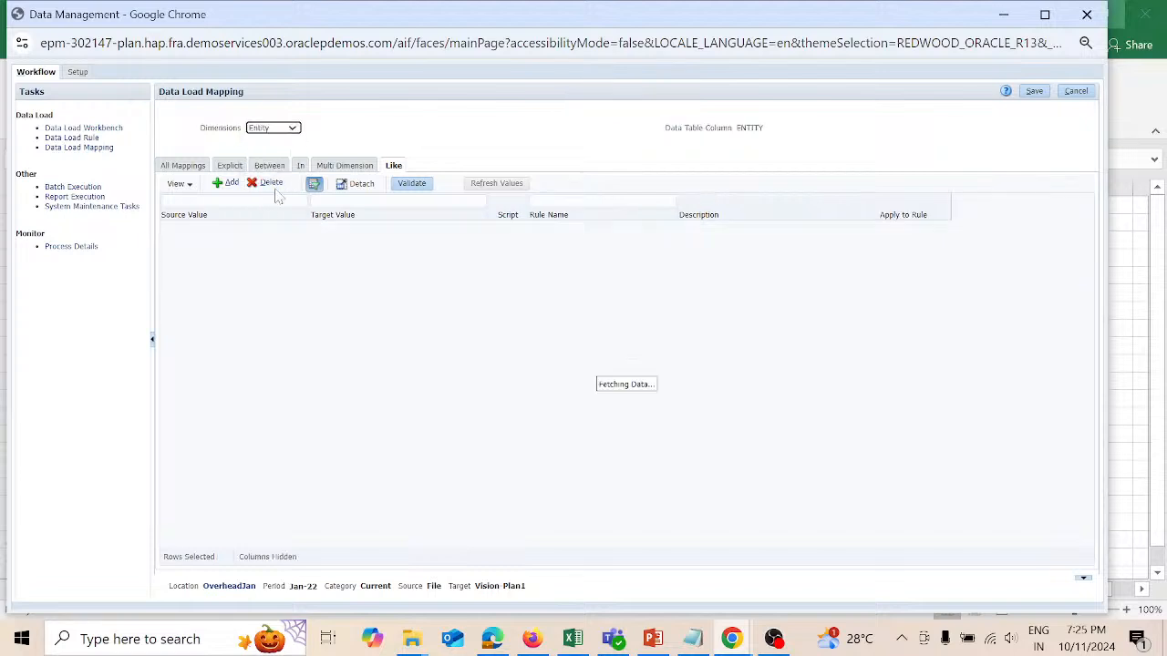
pyautogui.click(228, 183)
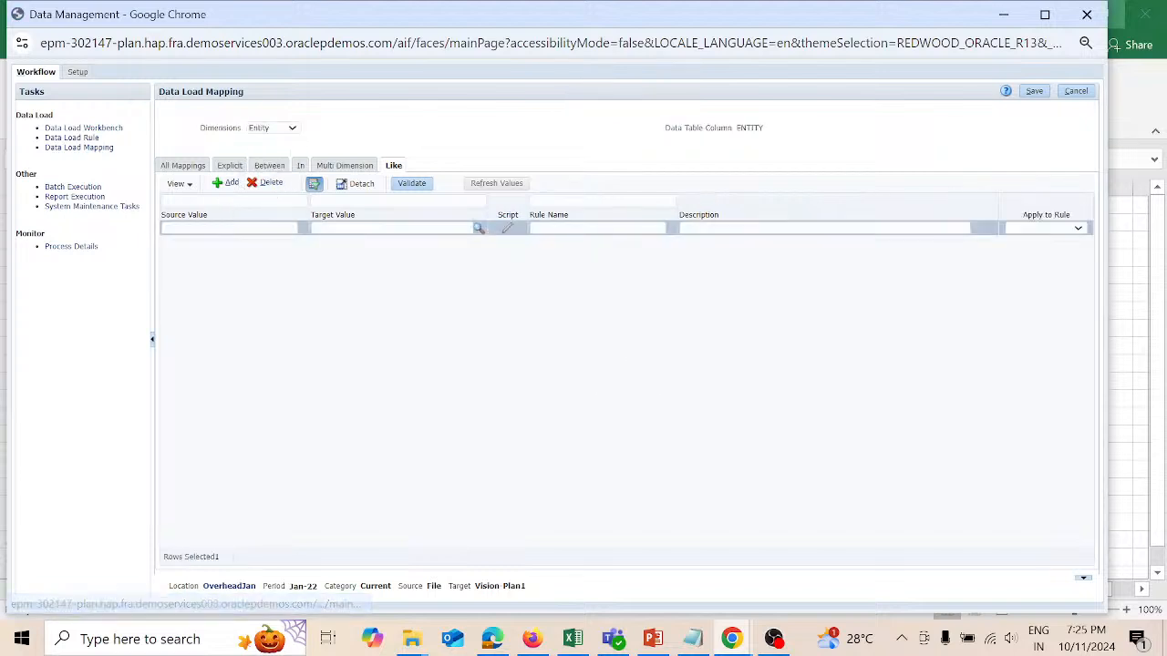
pyautogui.write('*')
pyautogui.press('Tab')
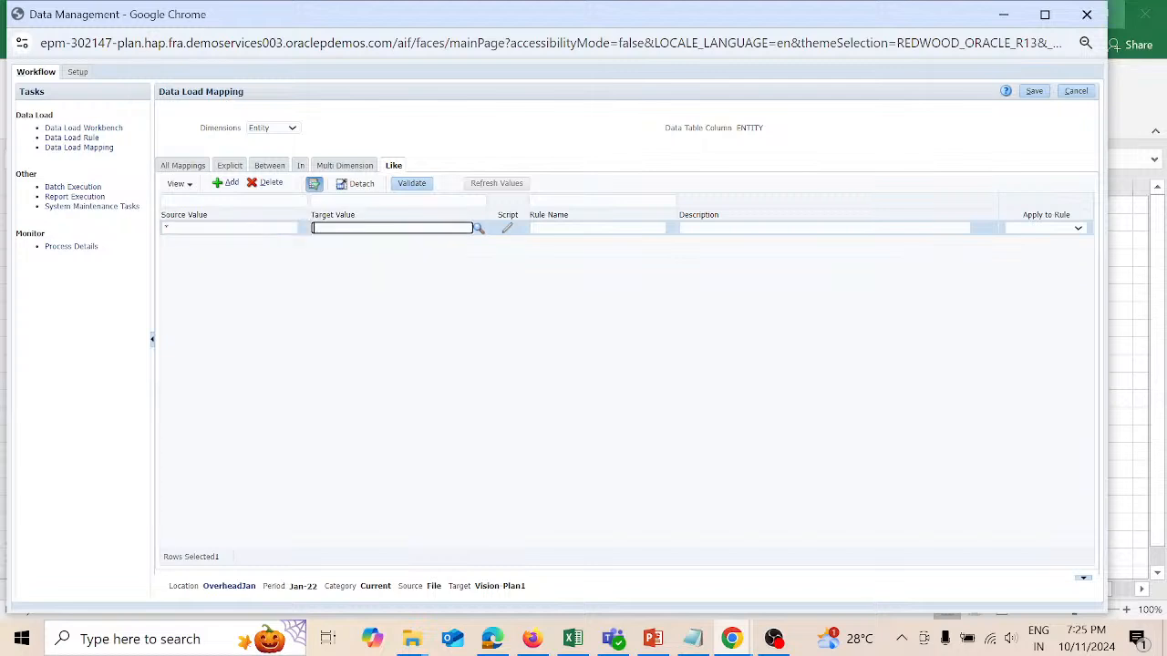
pyautogui.write('*')
pyautogui.press('Tab')
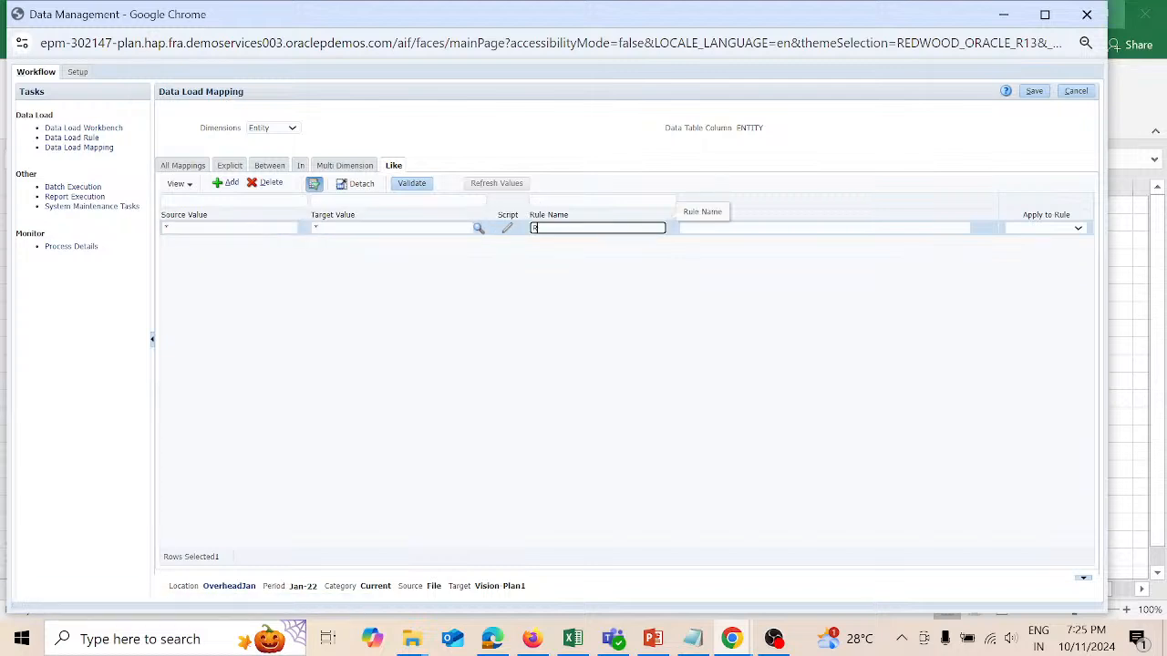
pyautogui.click(1044, 92)
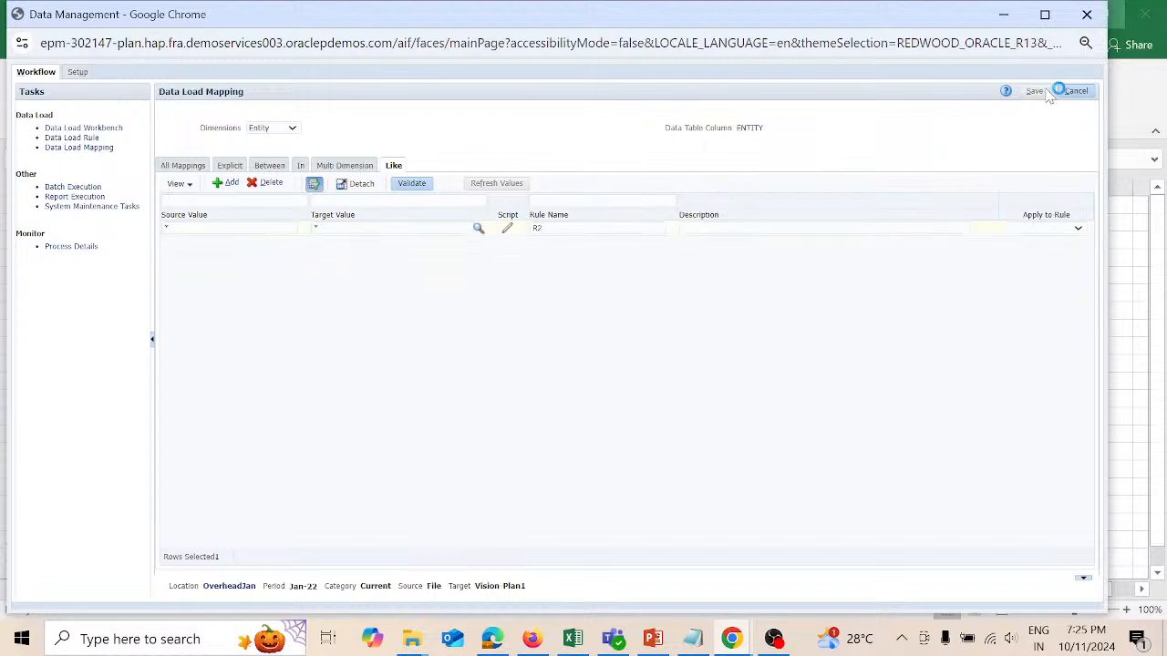
# Step: Add and save a Like mapping for the HSP_View dimension with source *, target BaseData and rule name R3
pyautogui.click(292, 134)
pyautogui.click(266, 216)
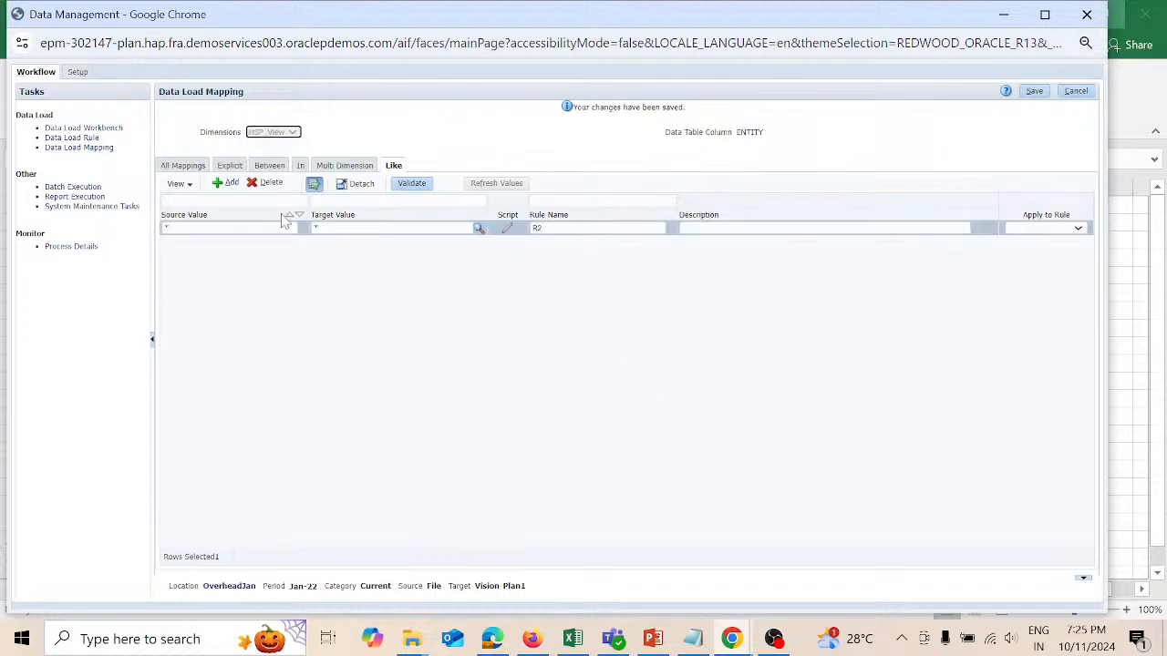
pyautogui.click(228, 183)
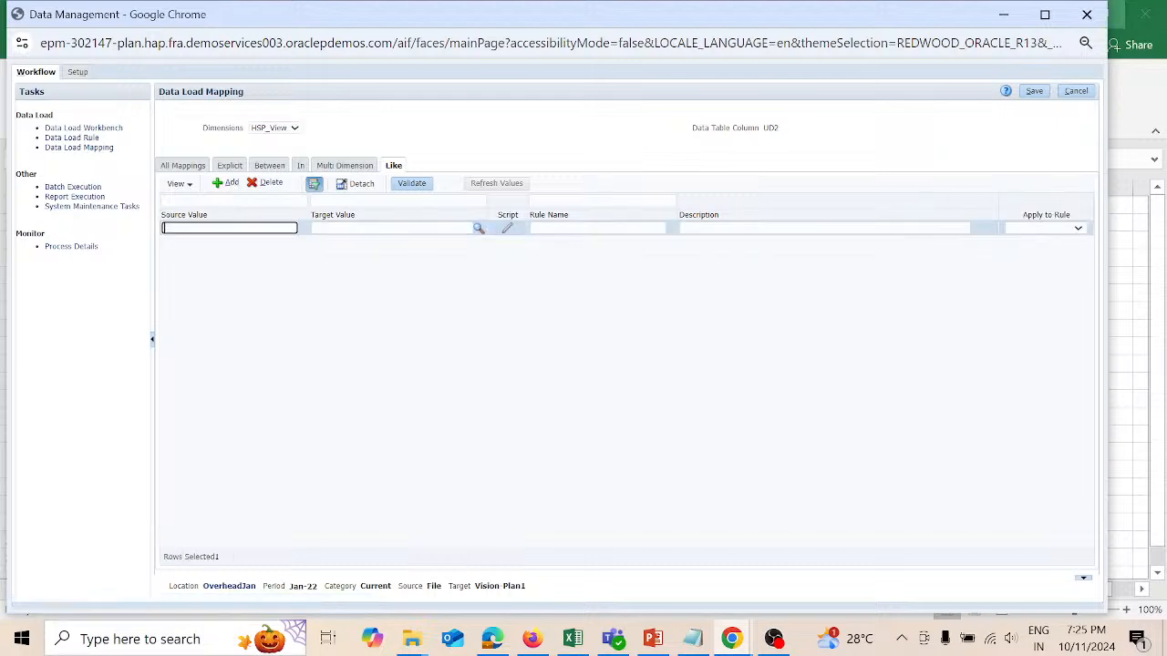
pyautogui.write('*')
pyautogui.press('Tab')
pyautogui.write('B')
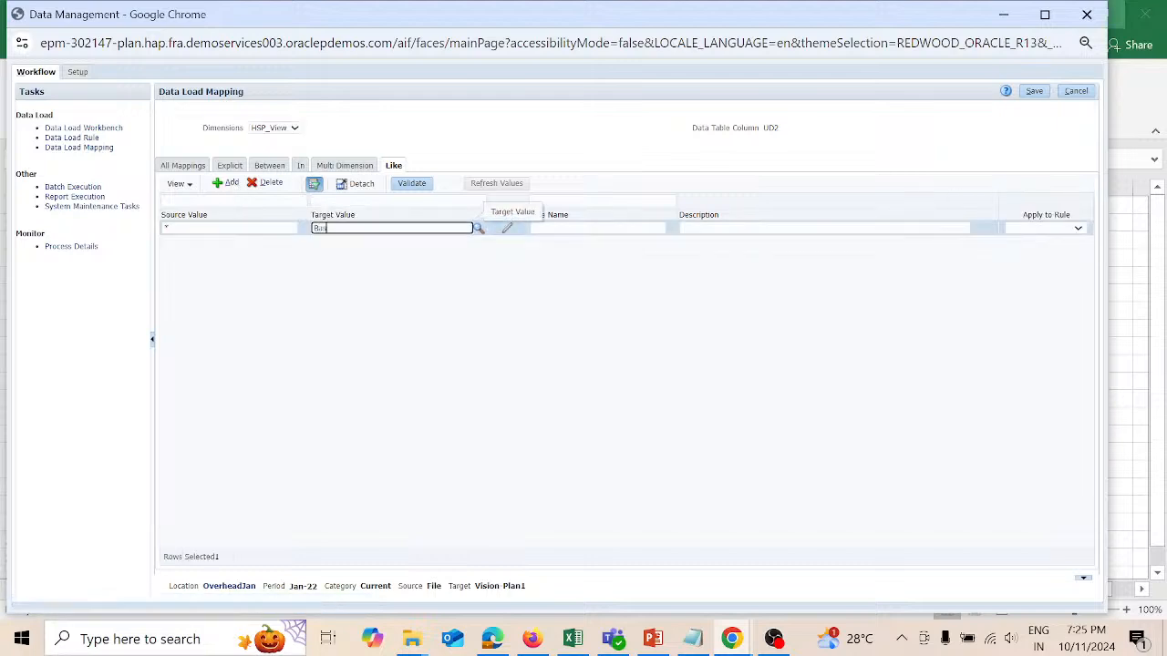
pyautogui.press('Tab')
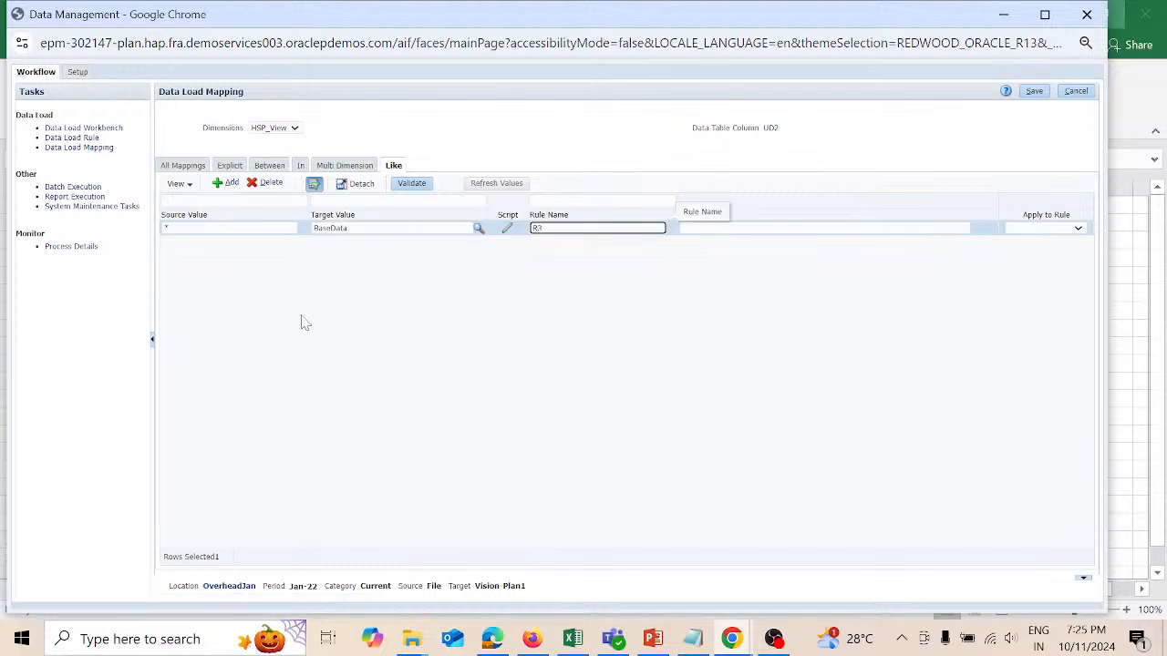
pyautogui.click(1034, 91)
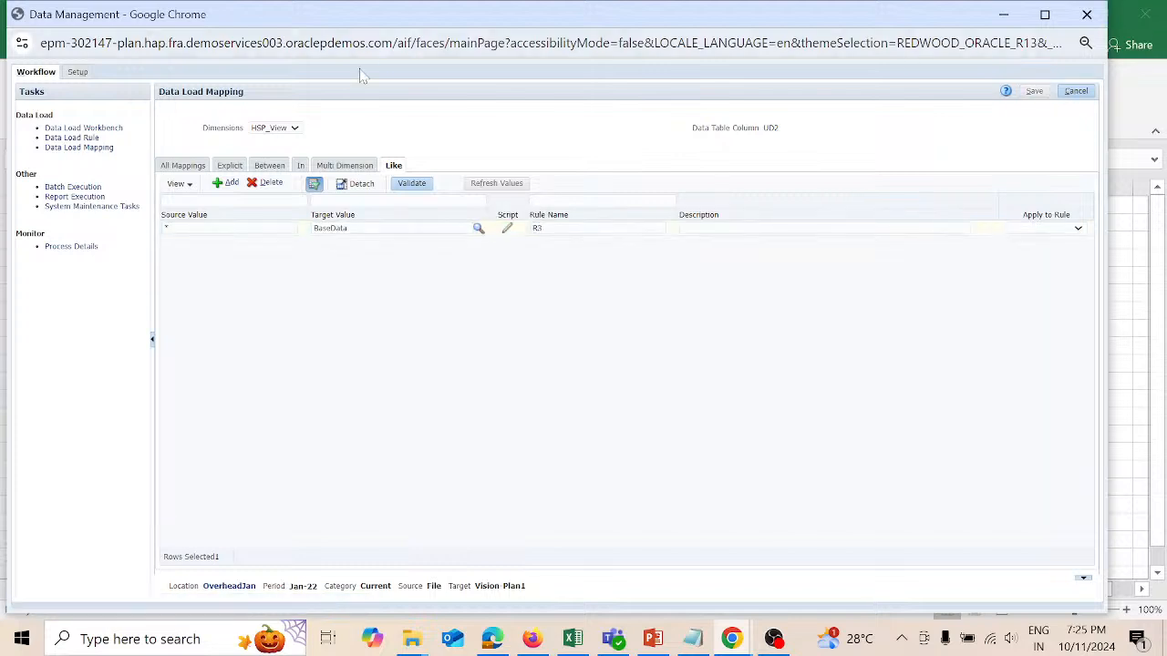
# Step: Add and save a Like mapping for the Product dimension with source *, target * and rule name R4
pyautogui.click(293, 133)
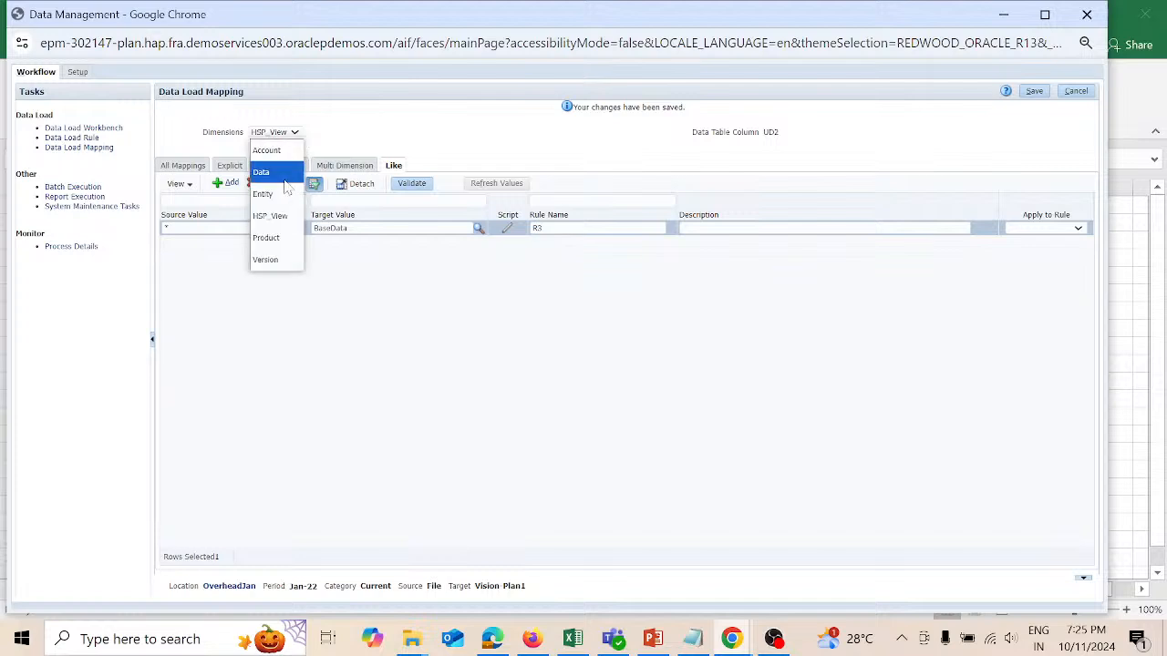
pyautogui.click(284, 238)
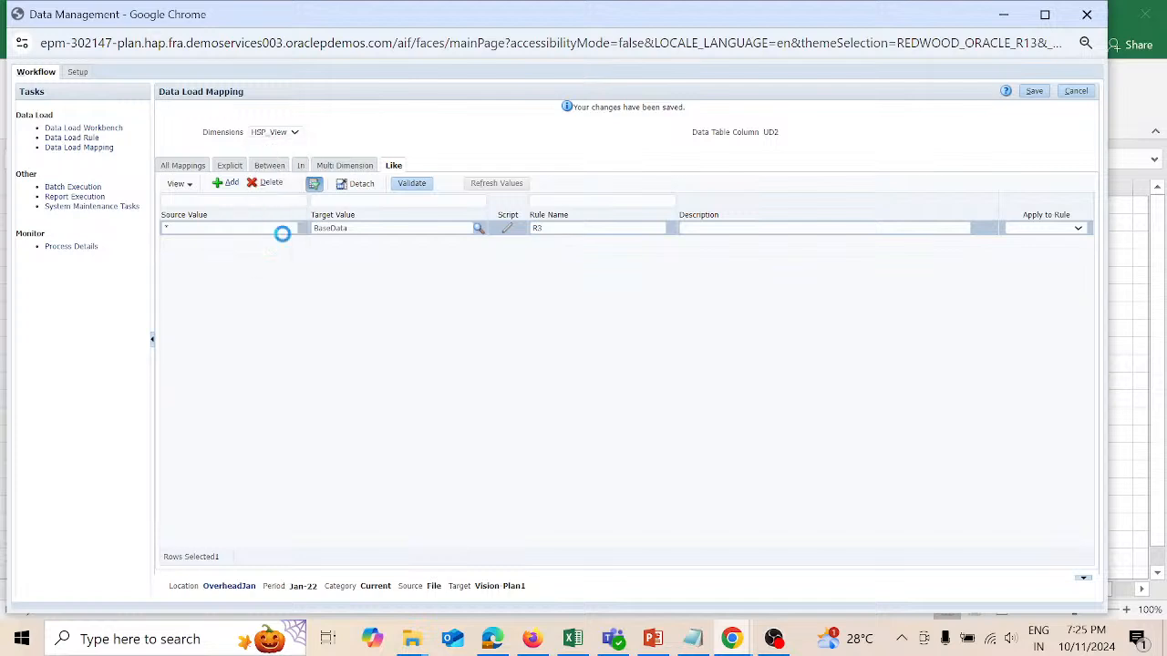
pyautogui.click(228, 183)
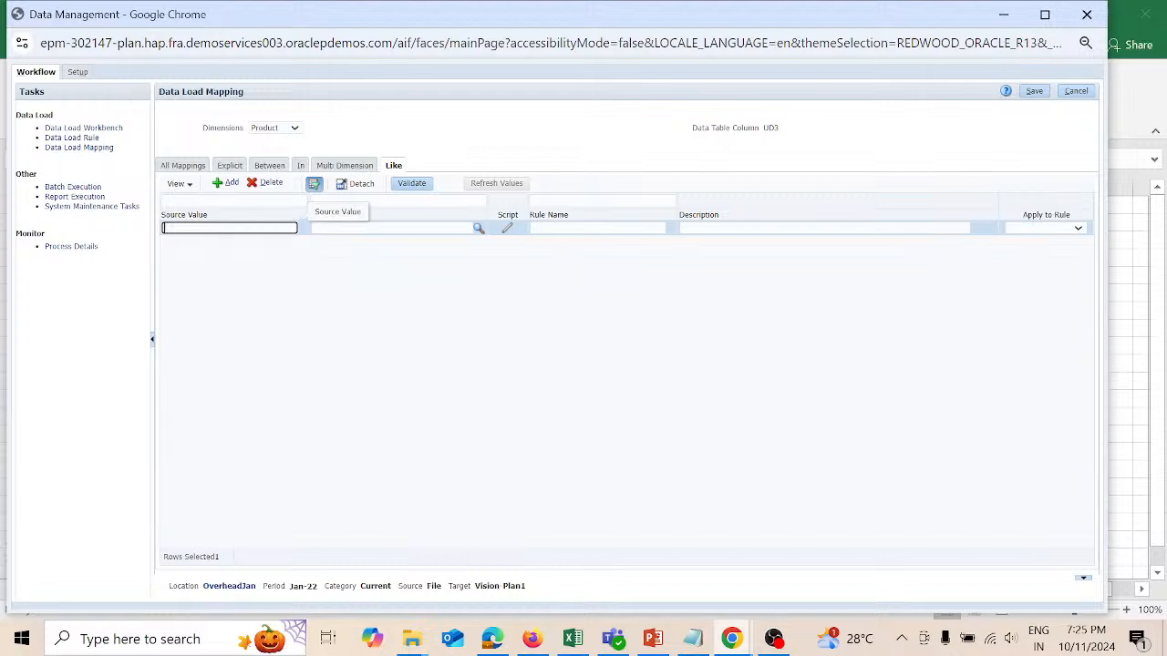
pyautogui.press('Tab')
pyautogui.press('Tab')
pyautogui.press('Tab')
pyautogui.press('Tab')
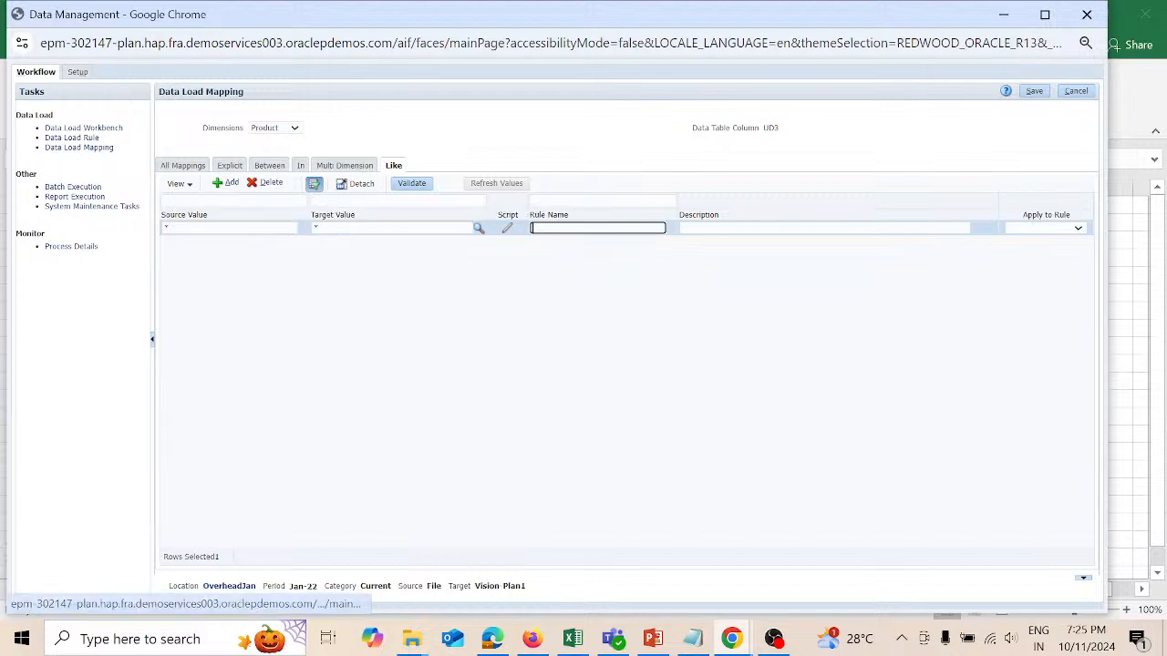
pyautogui.write('R4')
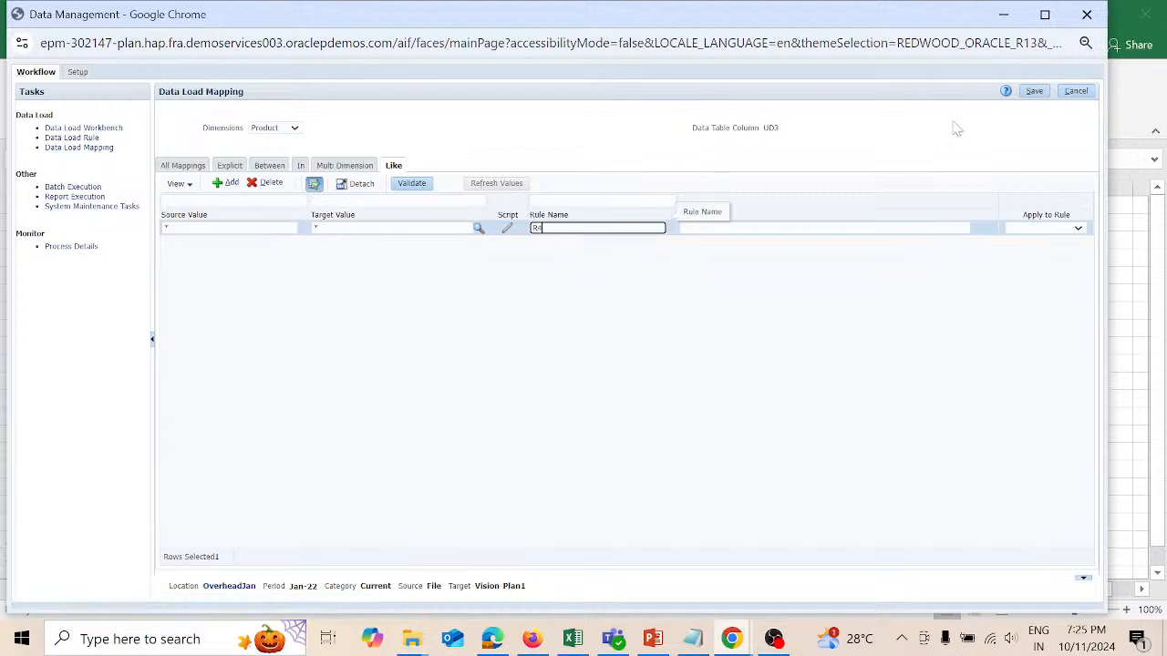
pyautogui.click(1045, 93)
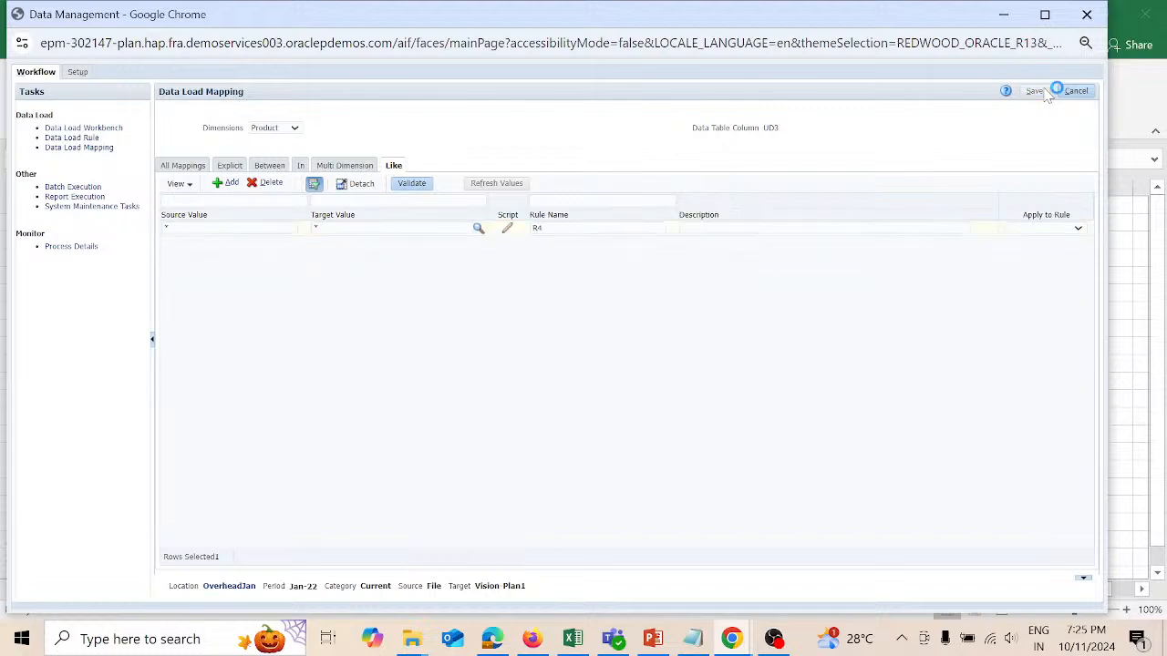
# Step: Add and save a Like mapping for the Version dimension with source *, target Working and rule name R5
pyautogui.click(293, 133)
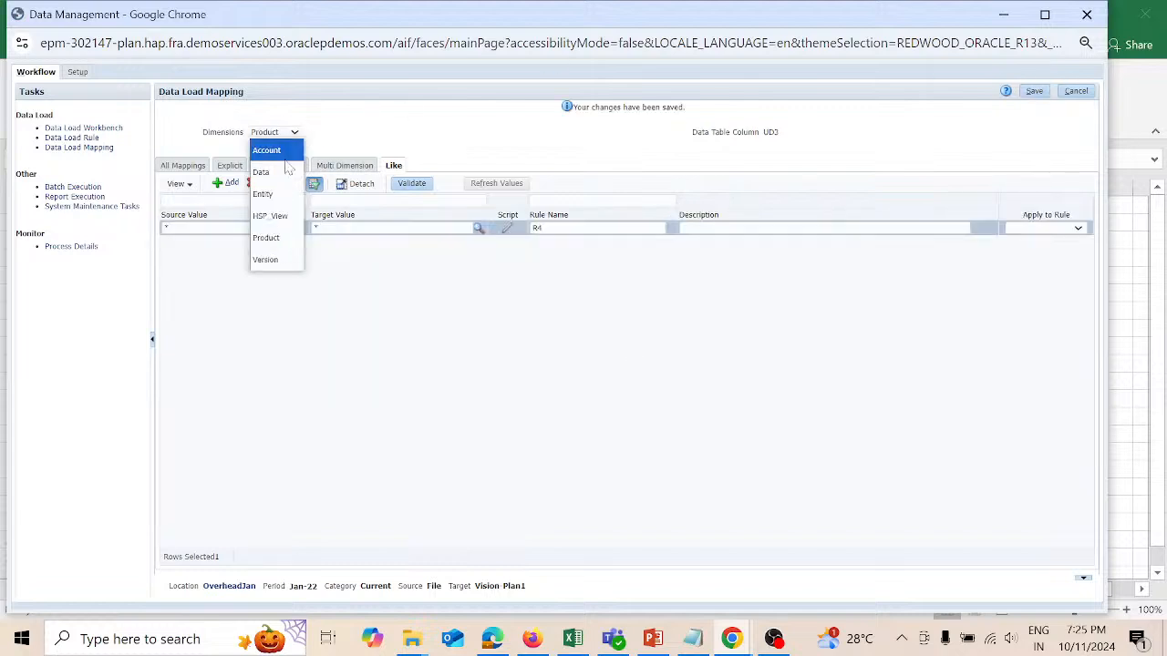
pyautogui.click(278, 261)
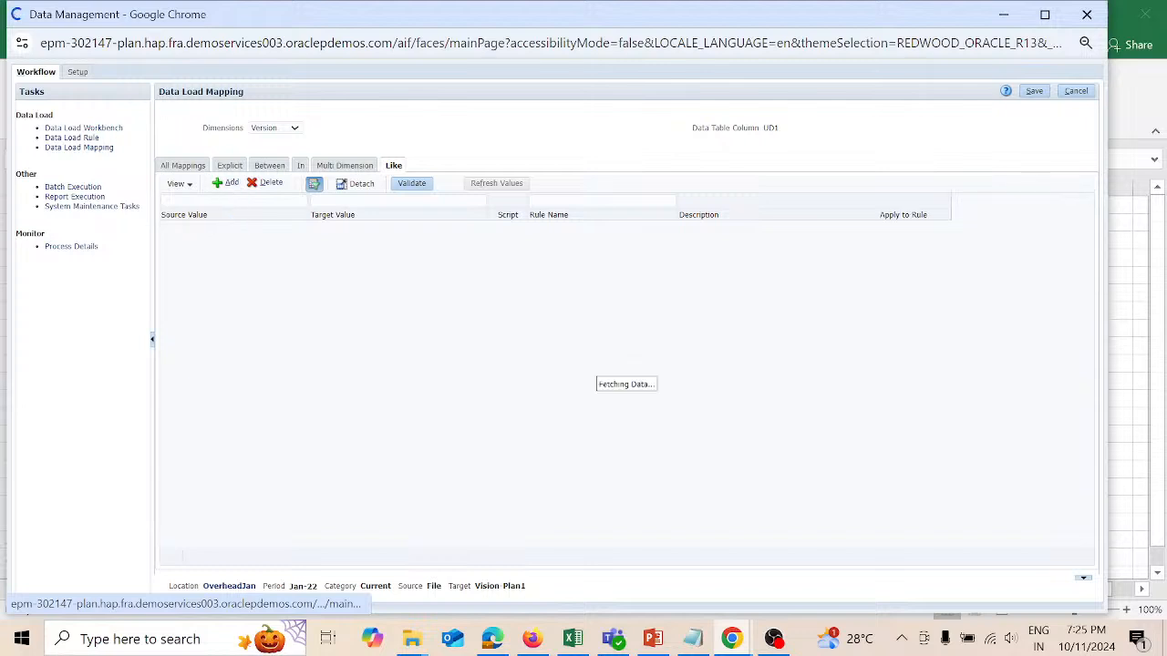
pyautogui.click(230, 228)
pyautogui.write('*')
pyautogui.press('Tab')
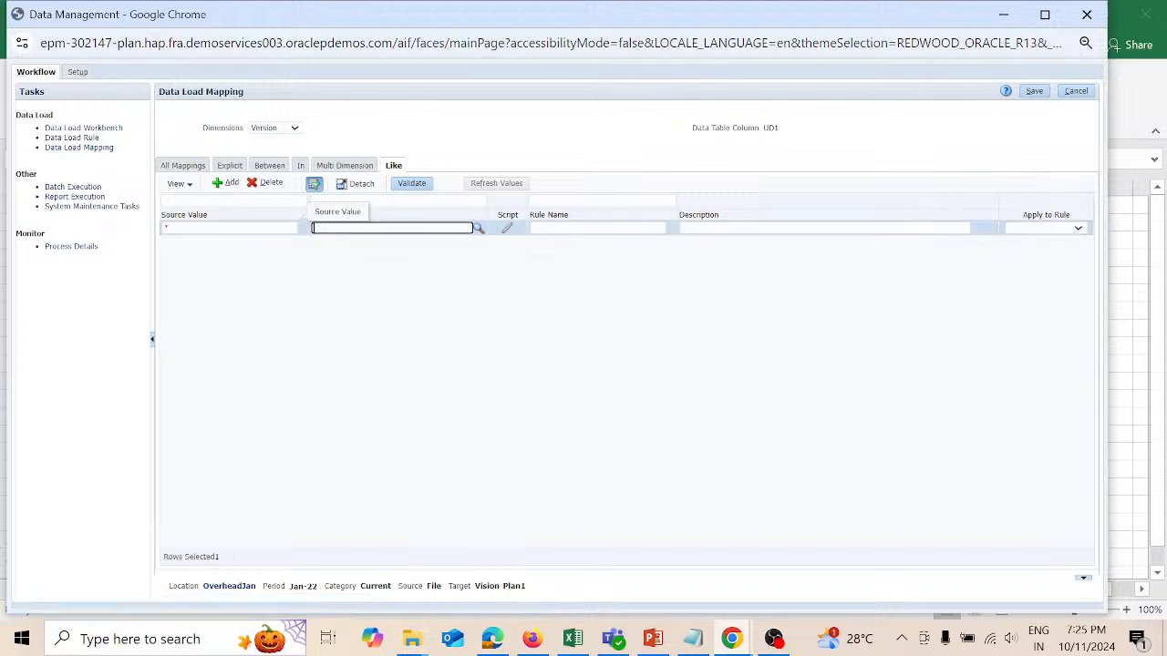
pyautogui.write('*')
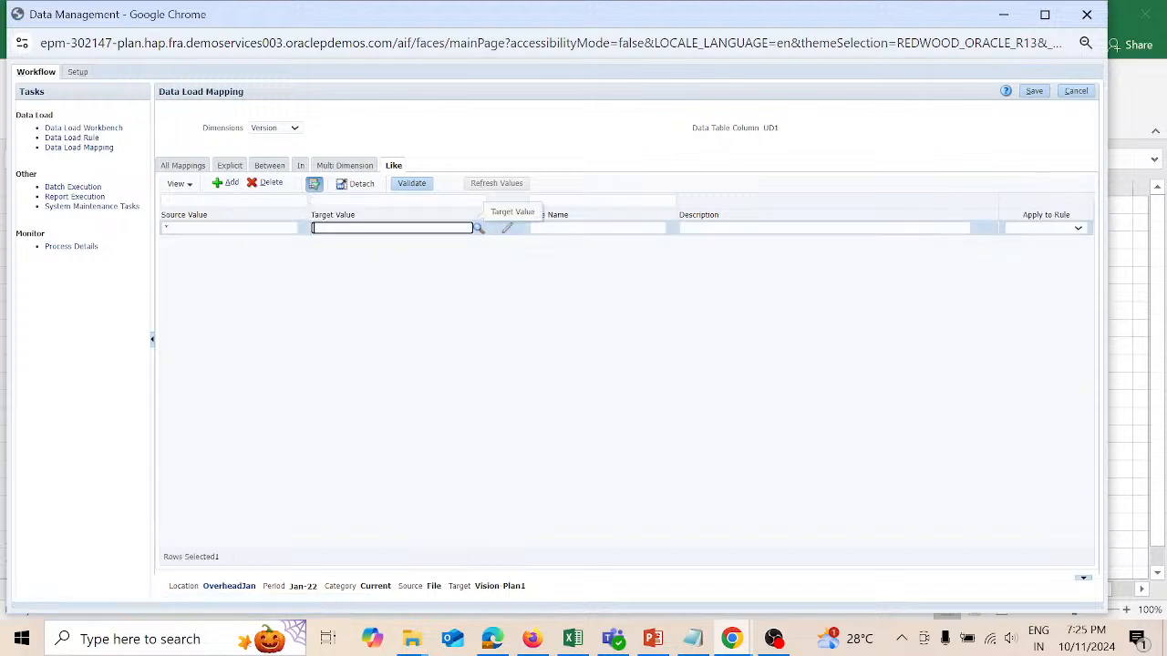
pyautogui.write('orking')
pyautogui.press('Tab')
pyautogui.press('Tab')
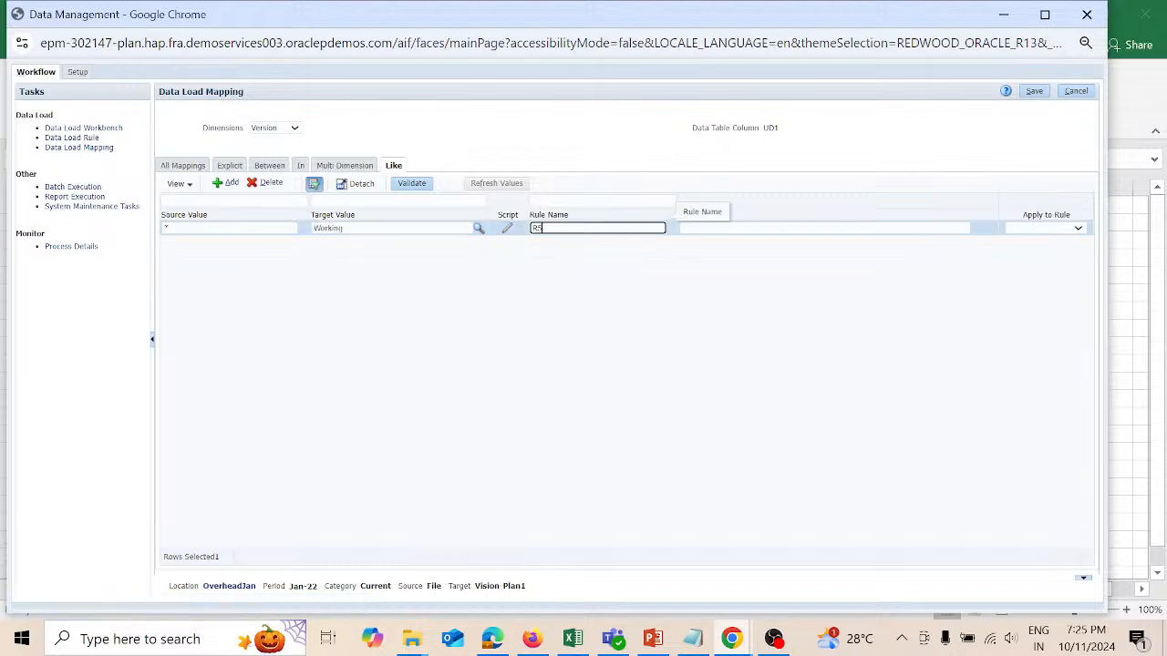
pyautogui.write('R5')
pyautogui.click(1033, 91)
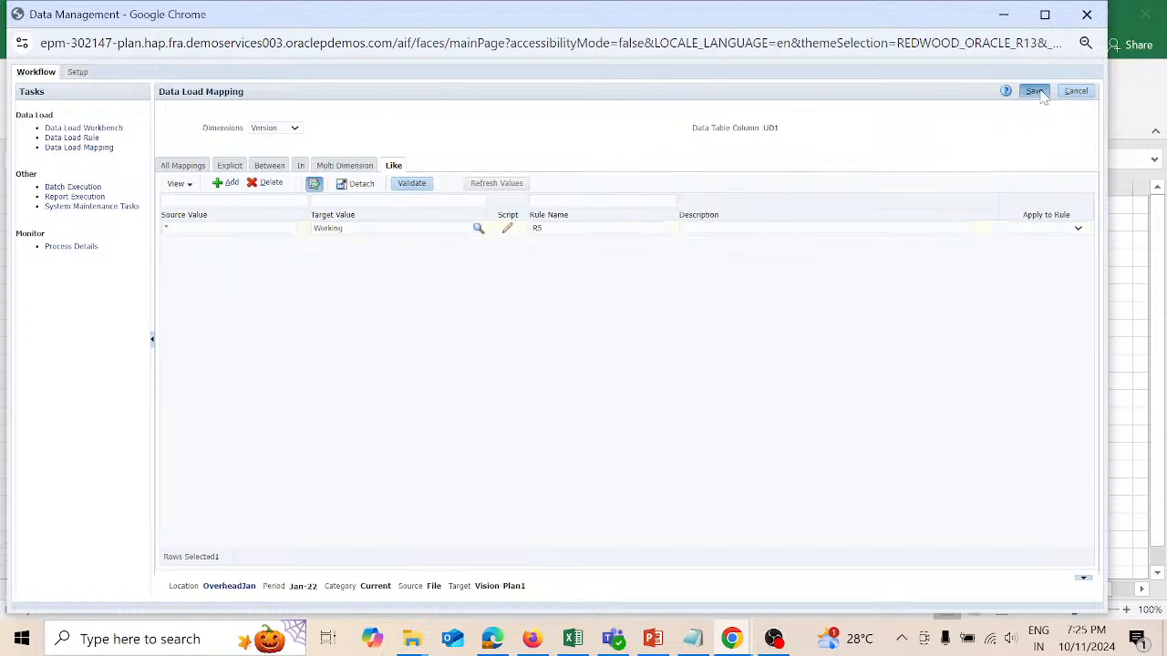
# Step: Create and save a data load rule named OverheadJan that uses the OverheadJan import format
pyautogui.click(87, 137)
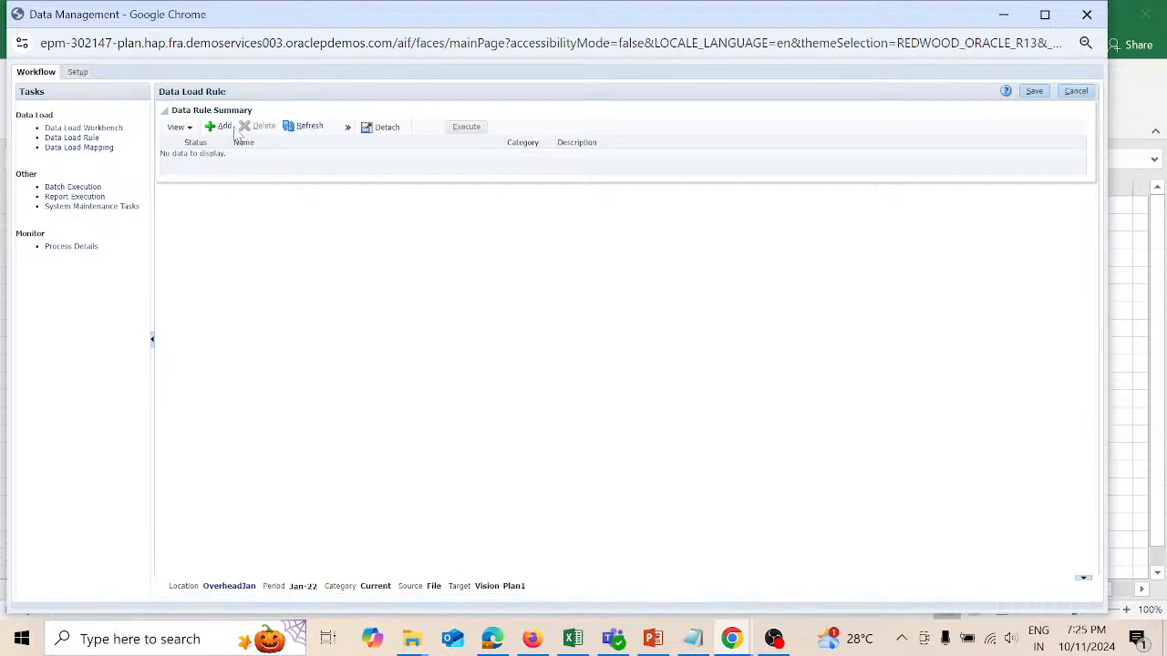
pyautogui.click(222, 128)
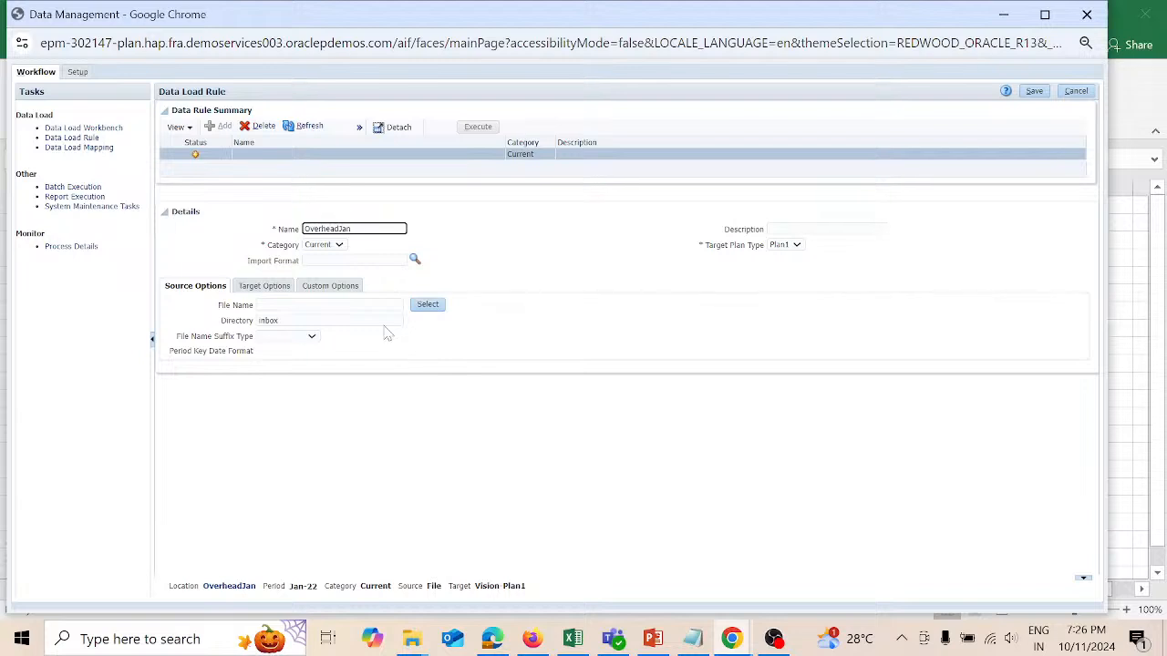
pyautogui.click(404, 261)
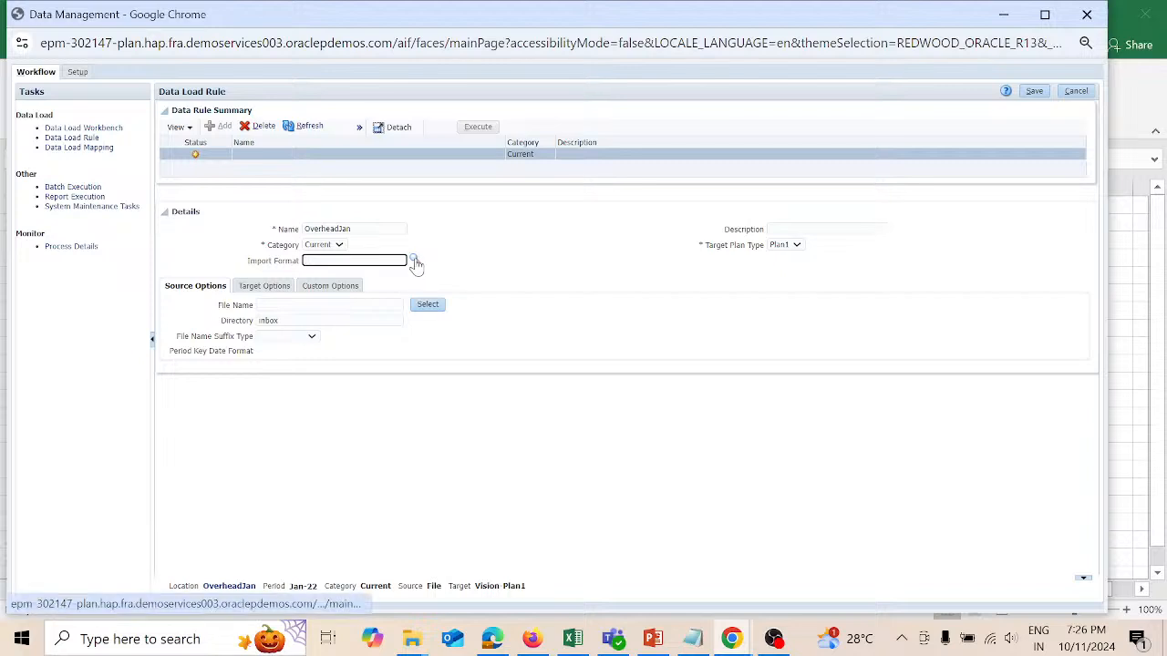
pyautogui.click(414, 260)
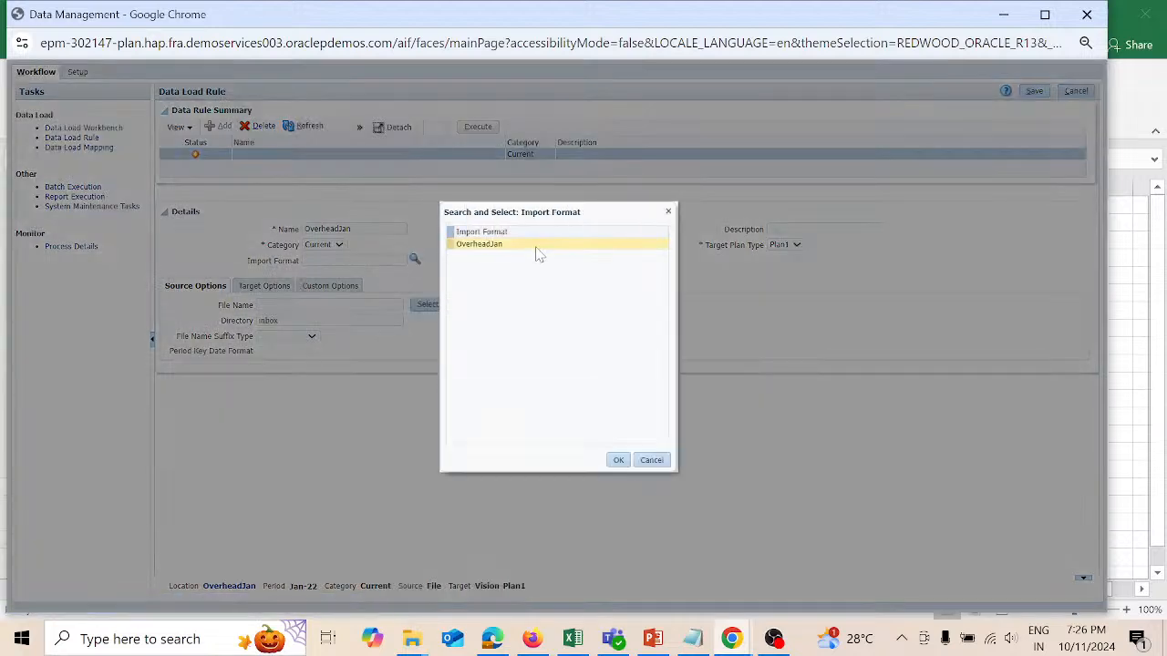
pyautogui.click(537, 245)
pyautogui.click(618, 461)
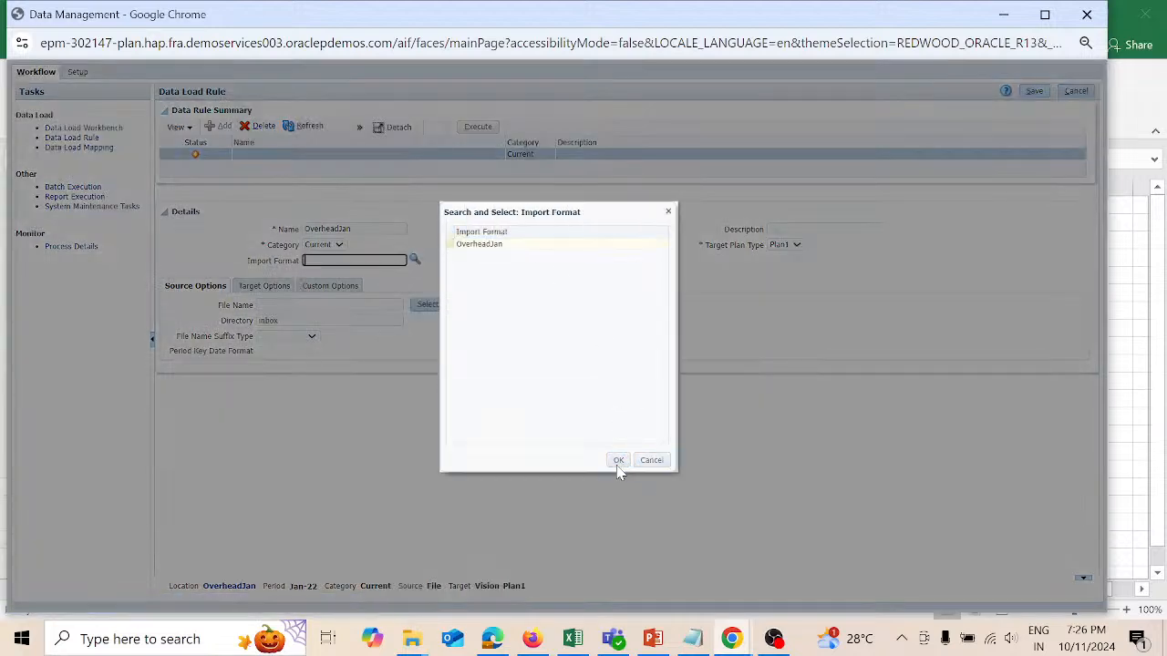
pyautogui.click(1034, 92)
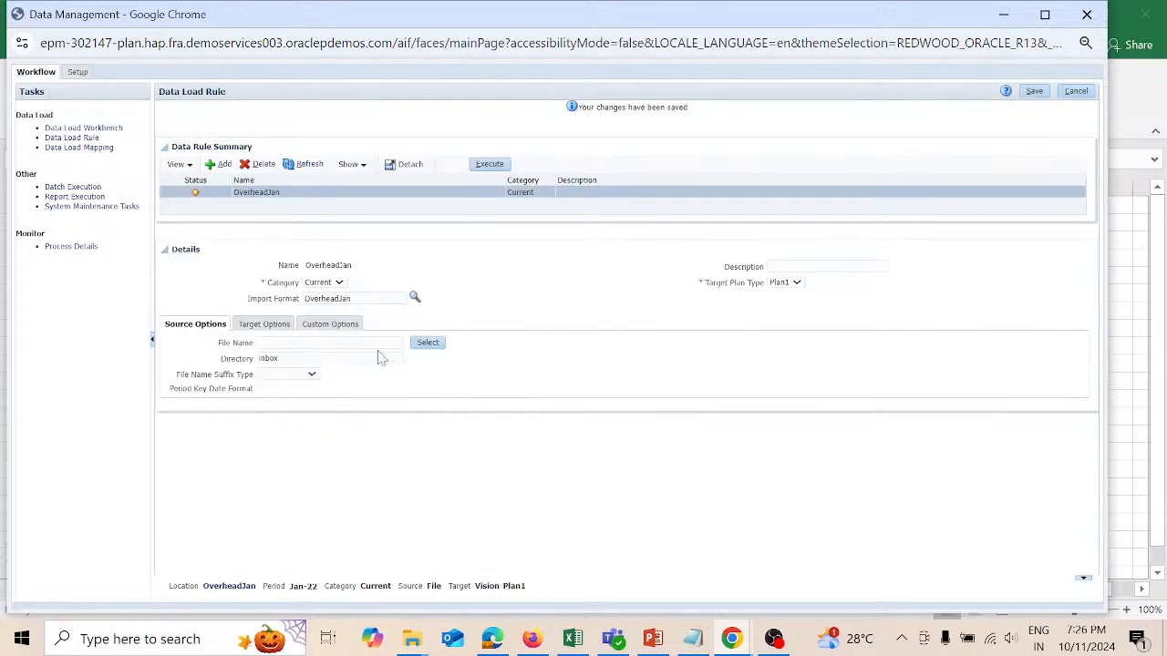
# Step: Switch to the Overheadchk workbook in Excel, clear the source and target notes in E10:I12, and save and close the file
pyautogui.click(329, 342)
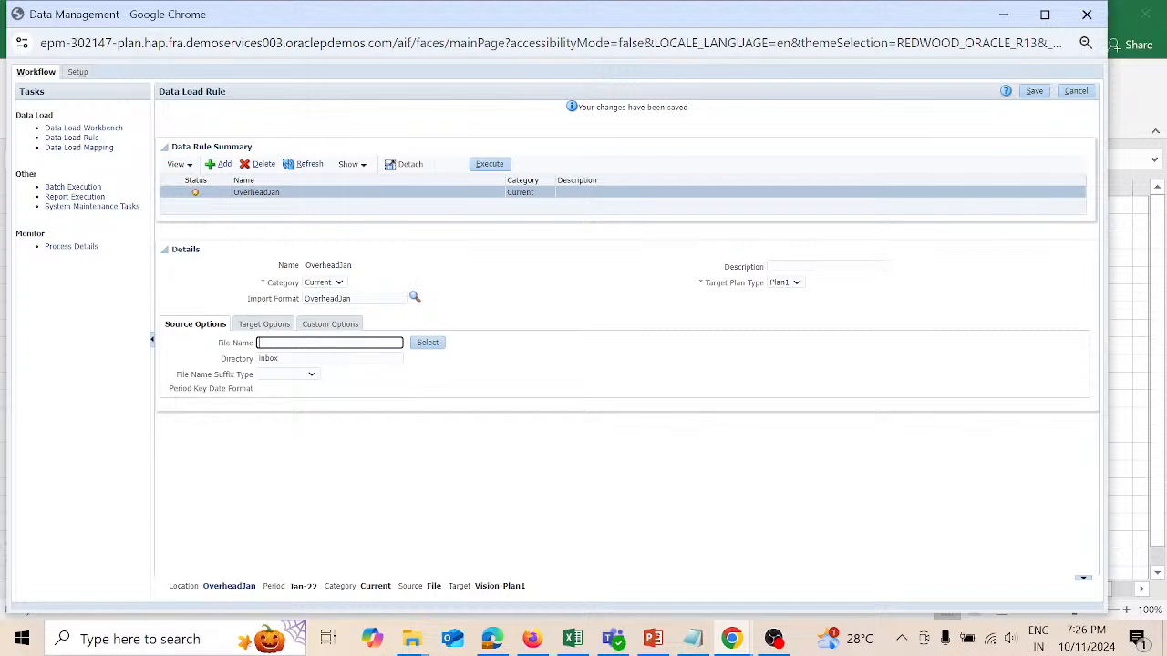
pyautogui.click(581, 645)
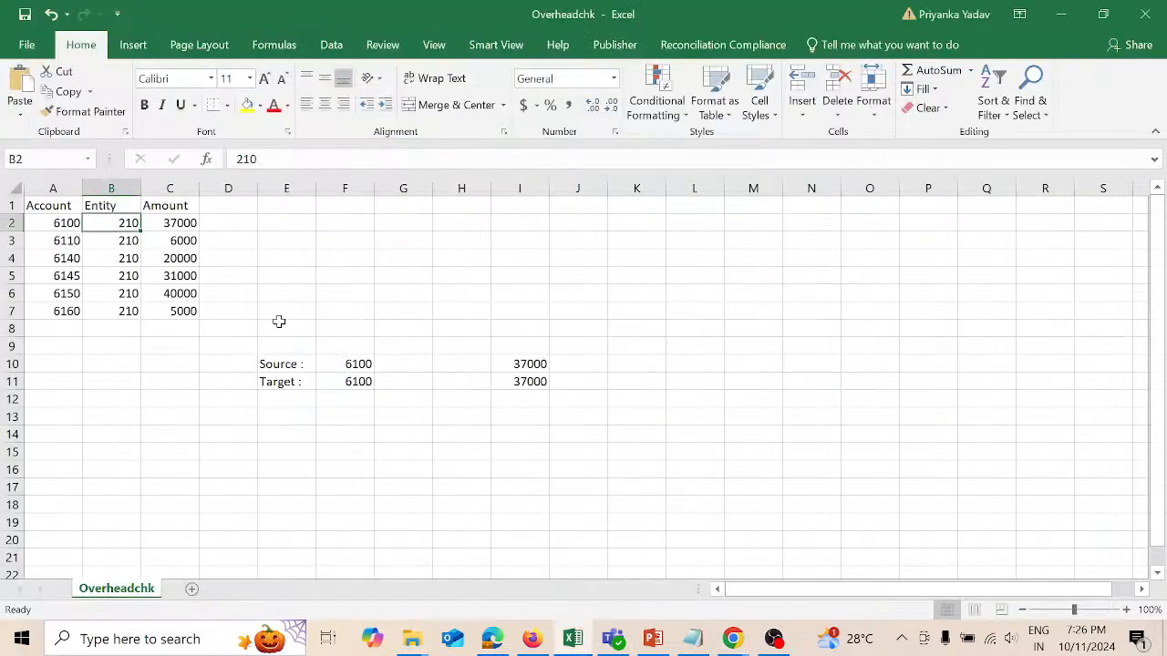
pyautogui.moveTo(278, 364); pyautogui.dragTo(529, 396)
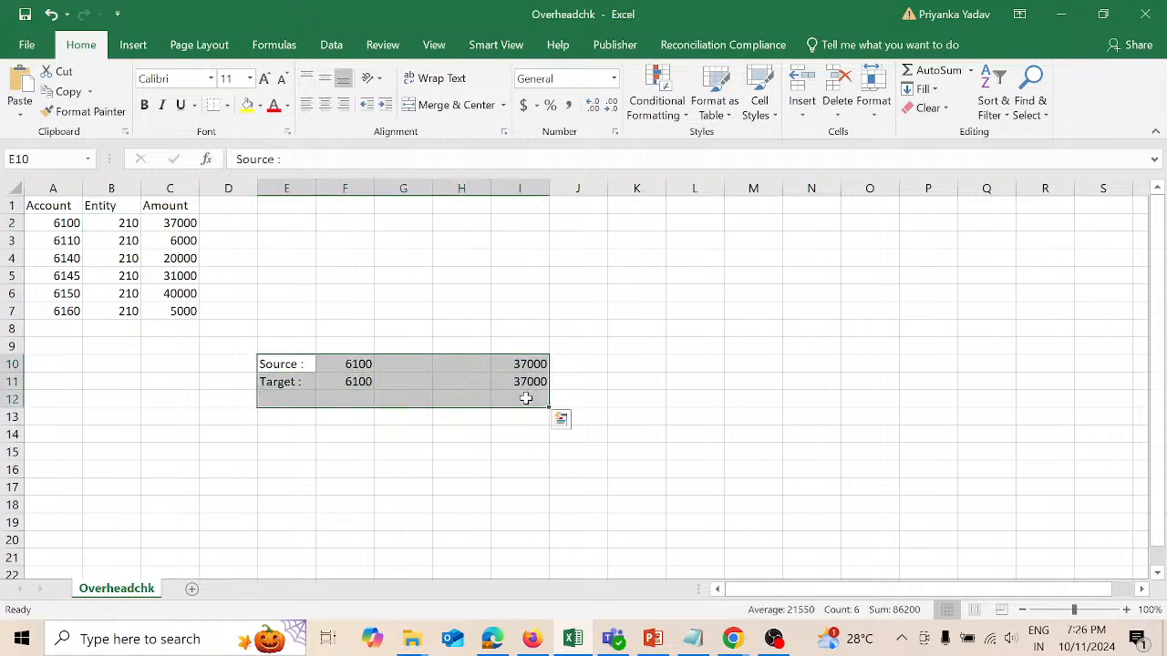
pyautogui.press('Delete')
pyautogui.click(134, 362)
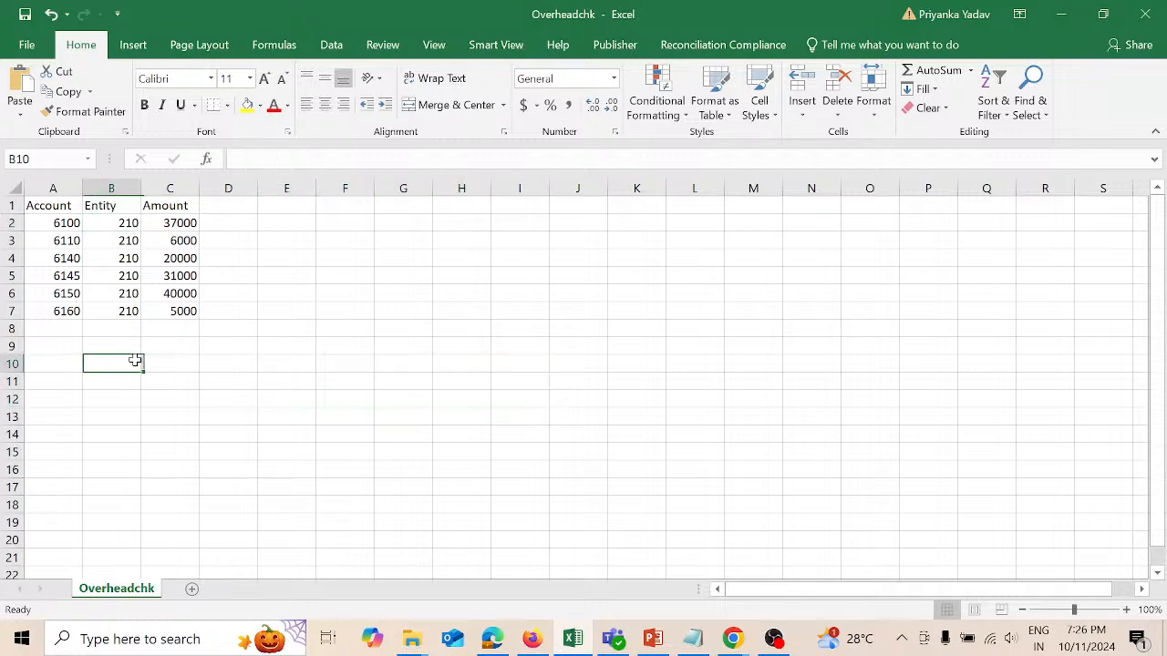
pyautogui.hotkey('ctrl', 's')
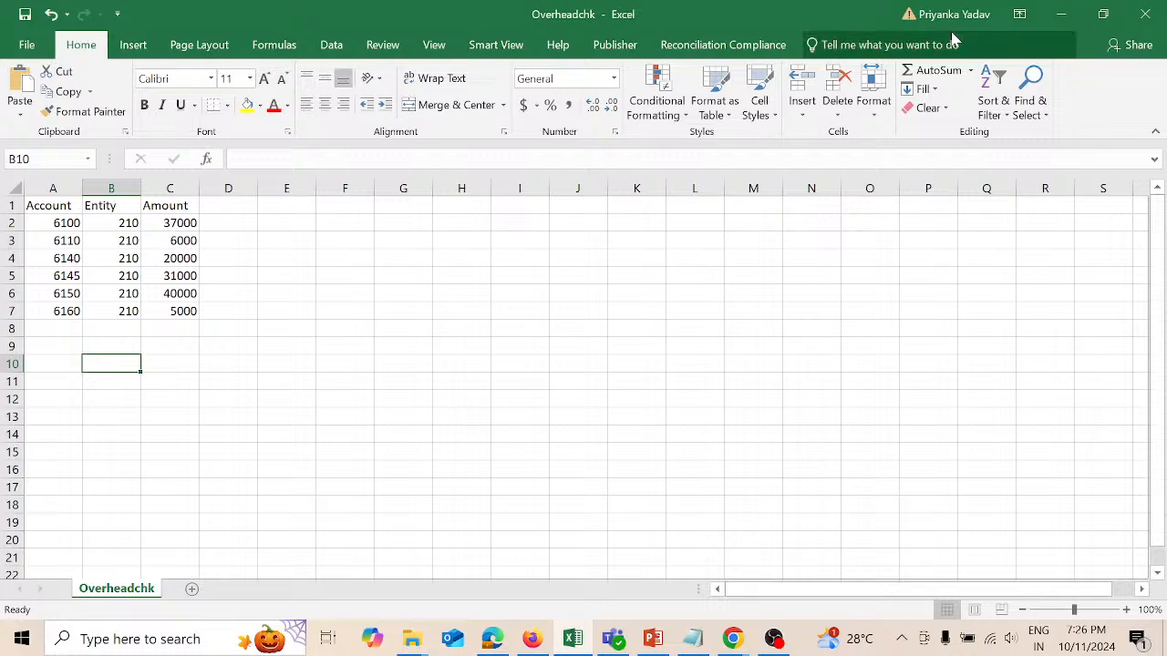
pyautogui.click(1146, 19)
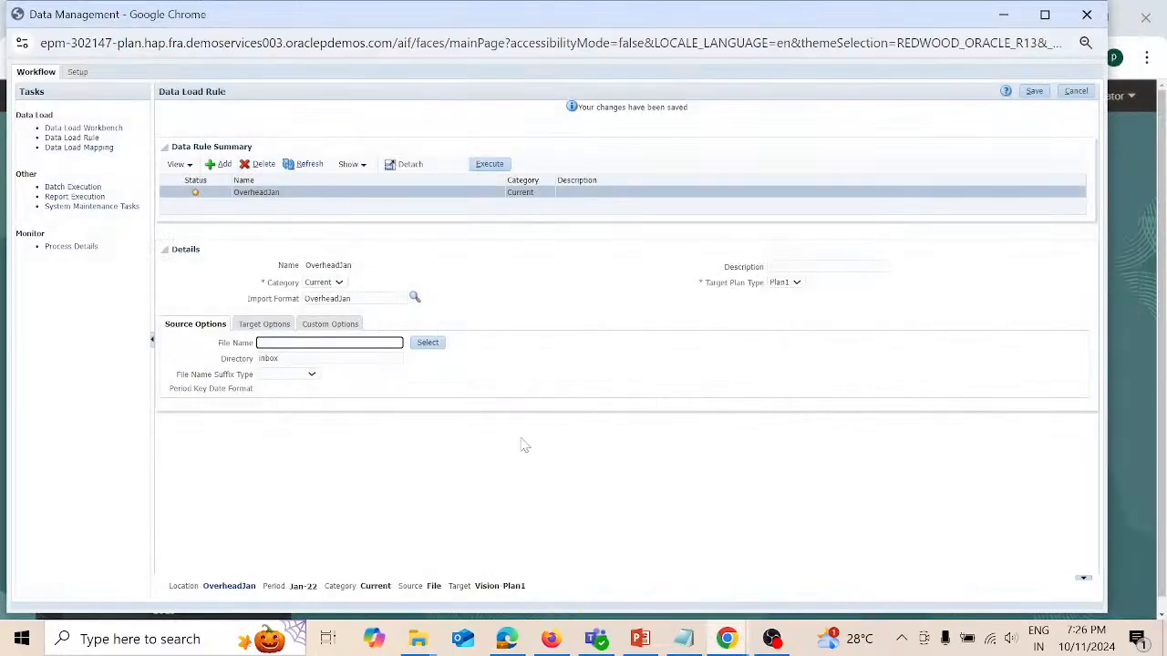
# Step: Upload the Overheadchk file from the Desktop through the OverheadJan rule's source file selection
pyautogui.click(429, 343)
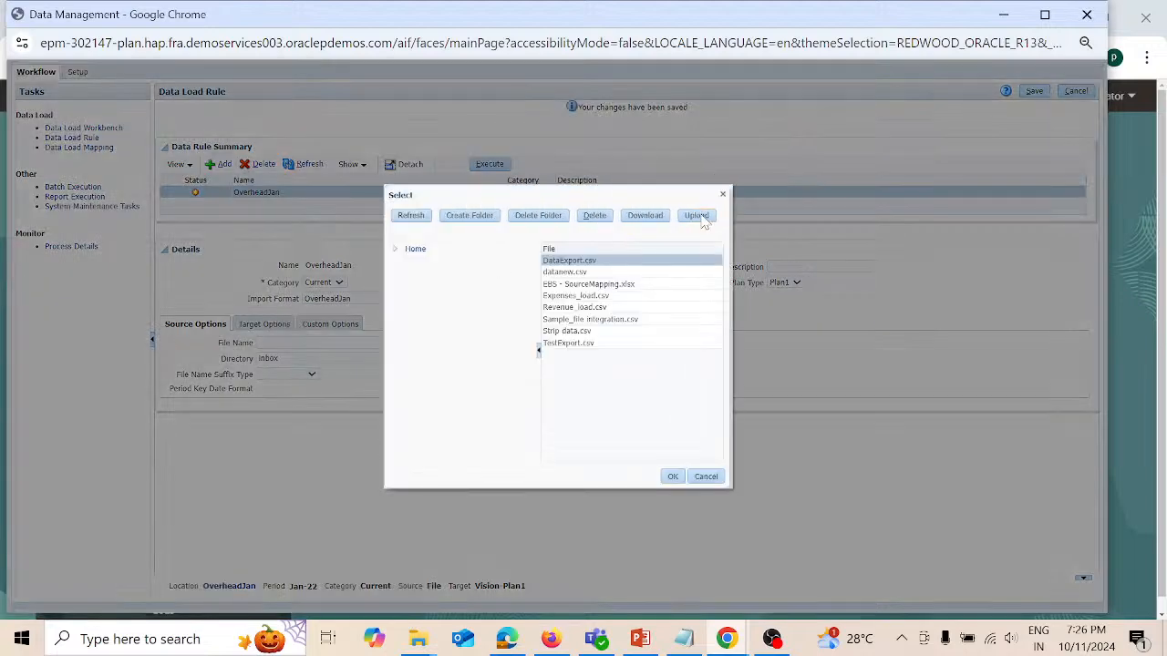
pyautogui.click(700, 219)
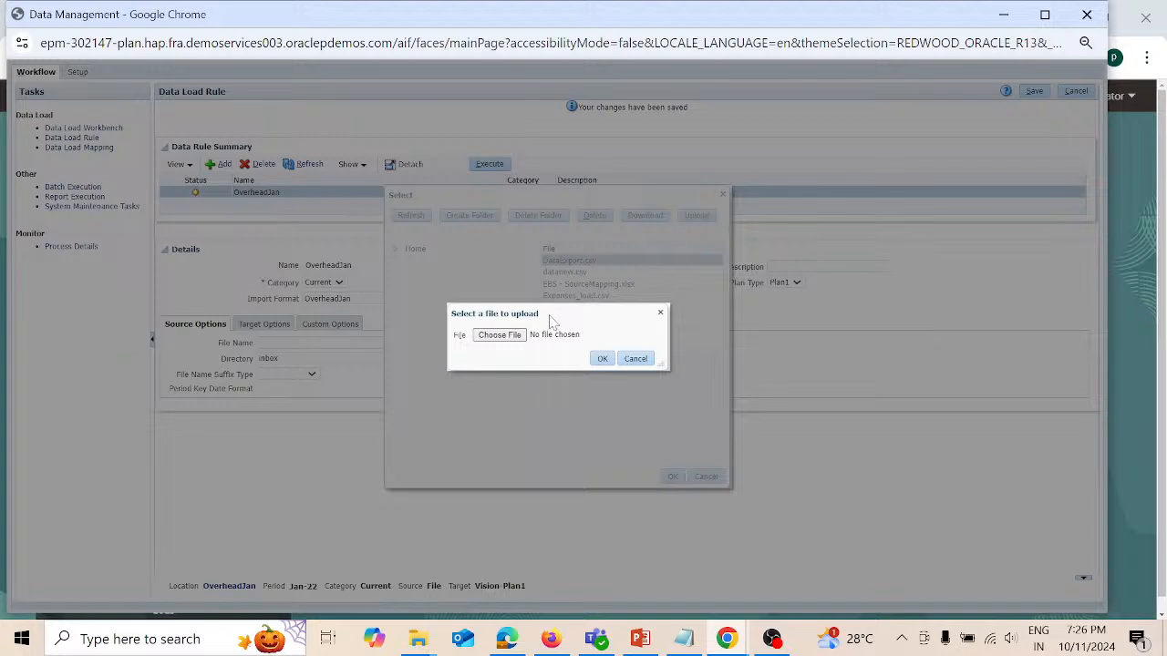
pyautogui.click(498, 334)
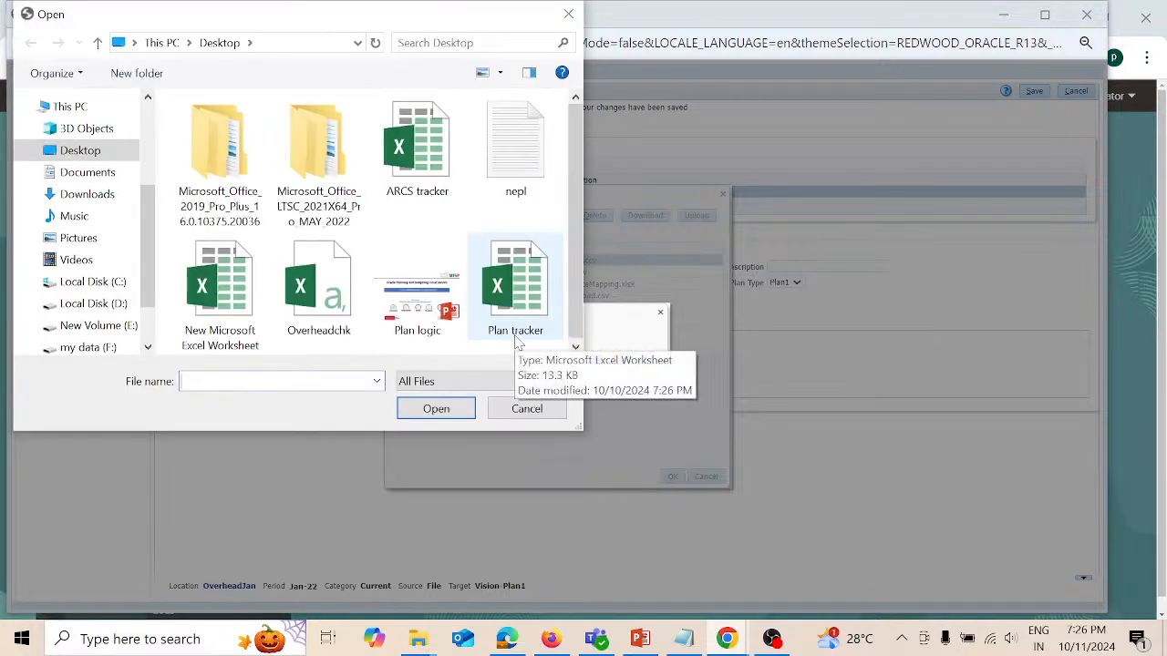
pyautogui.click(333, 314)
pyautogui.click(444, 411)
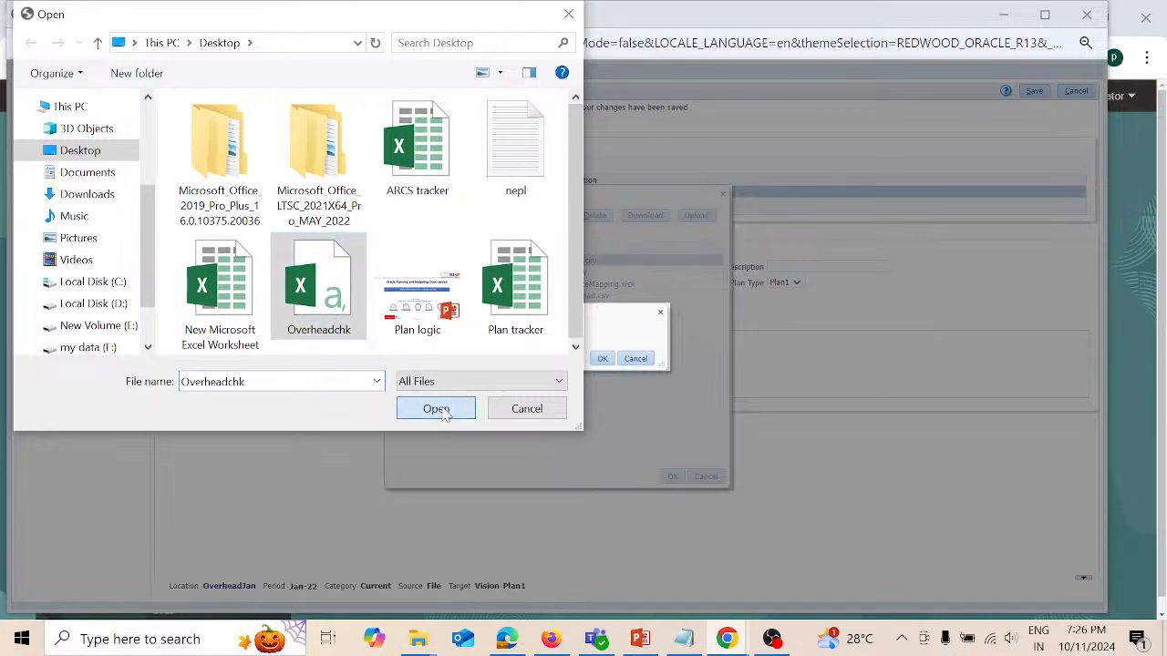
pyautogui.click(603, 359)
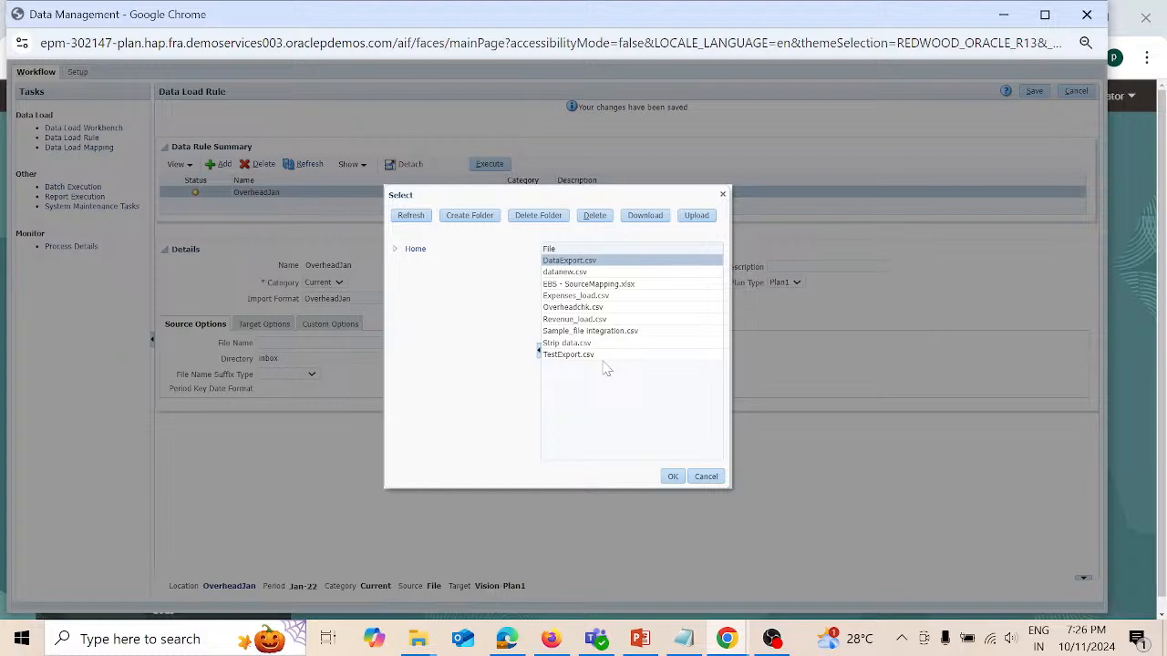
# Step: Choose Overheadchk.csv as the OverheadJan rule's source file and save the rule
pyautogui.click(609, 308)
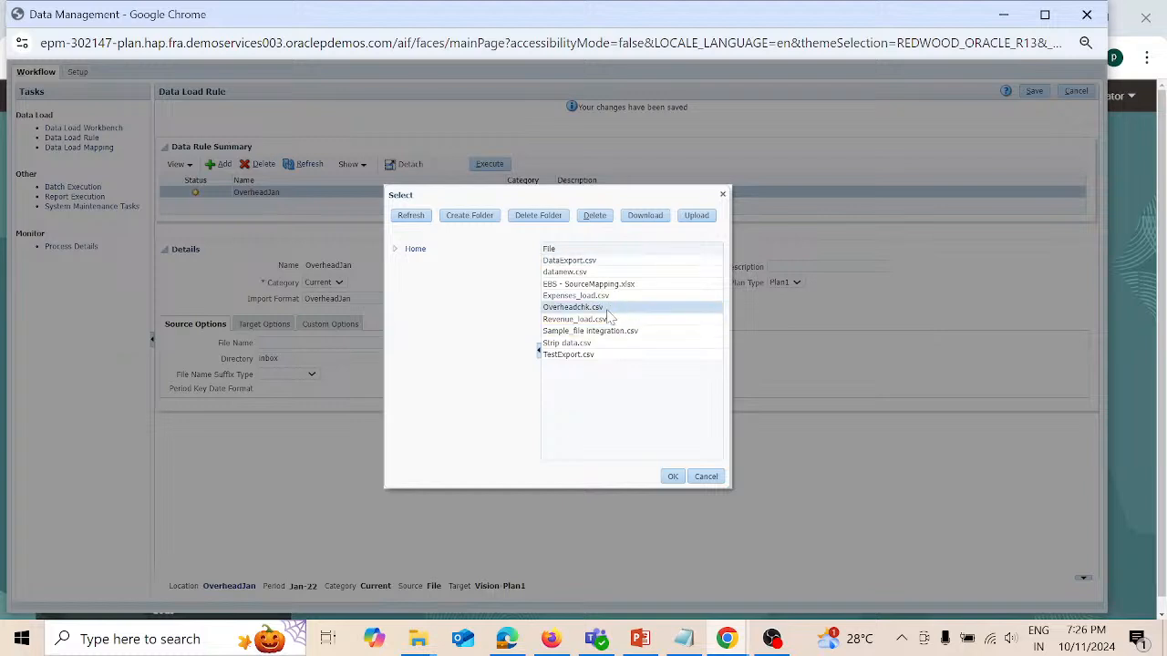
pyautogui.click(671, 478)
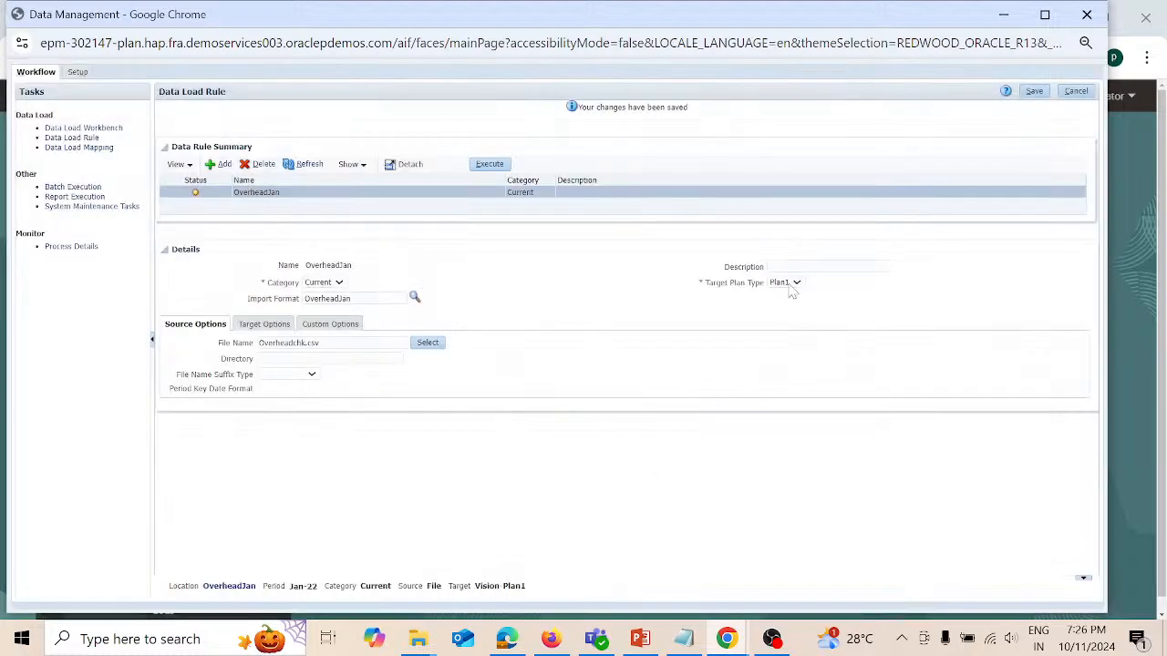
pyautogui.click(1035, 91)
# Step: Execute the OverheadJan data load rule for Jan-22 with Import from Source enabled, and dismiss the submission notice
pyautogui.click(491, 166)
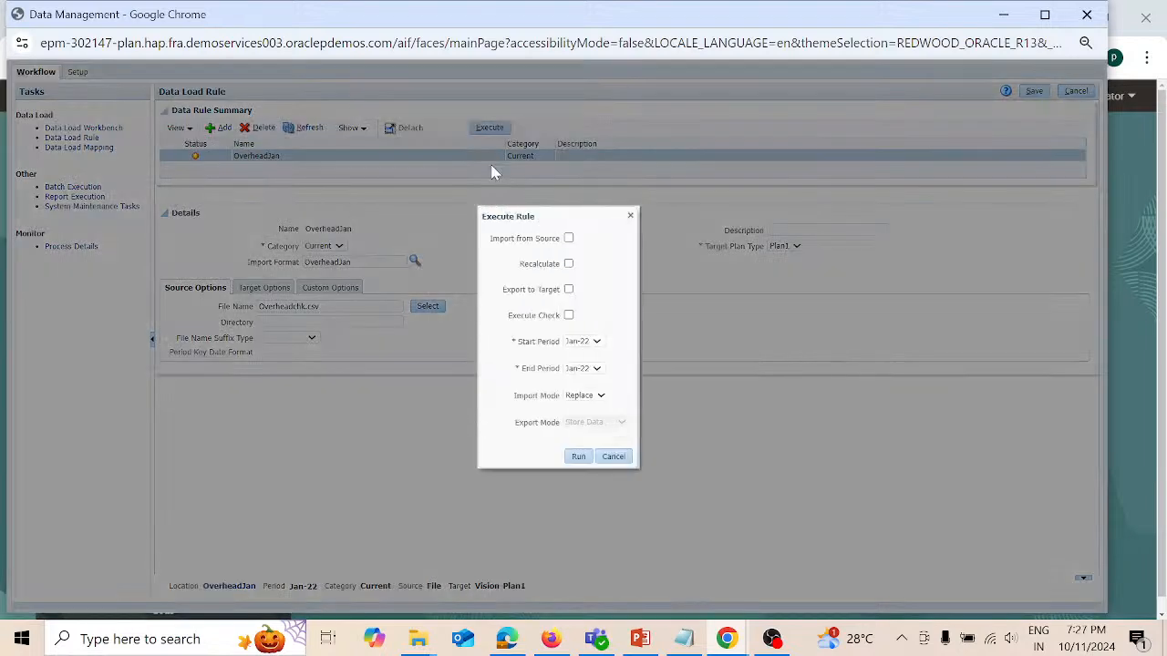
pyautogui.click(568, 238)
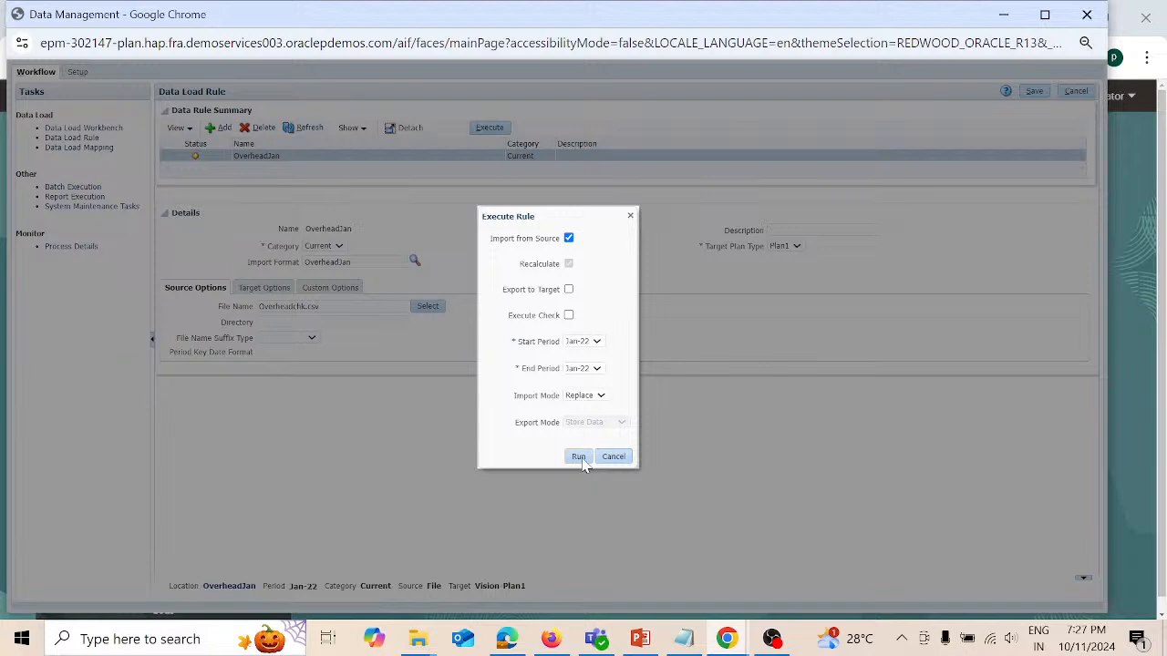
pyautogui.click(579, 457)
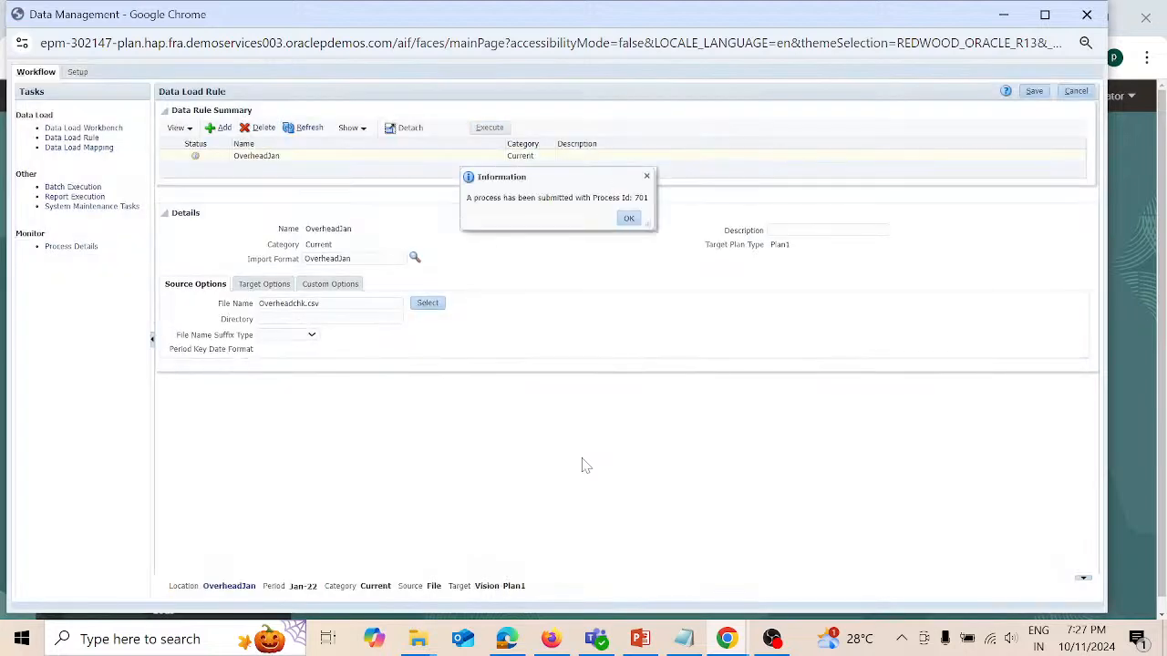
pyautogui.click(629, 219)
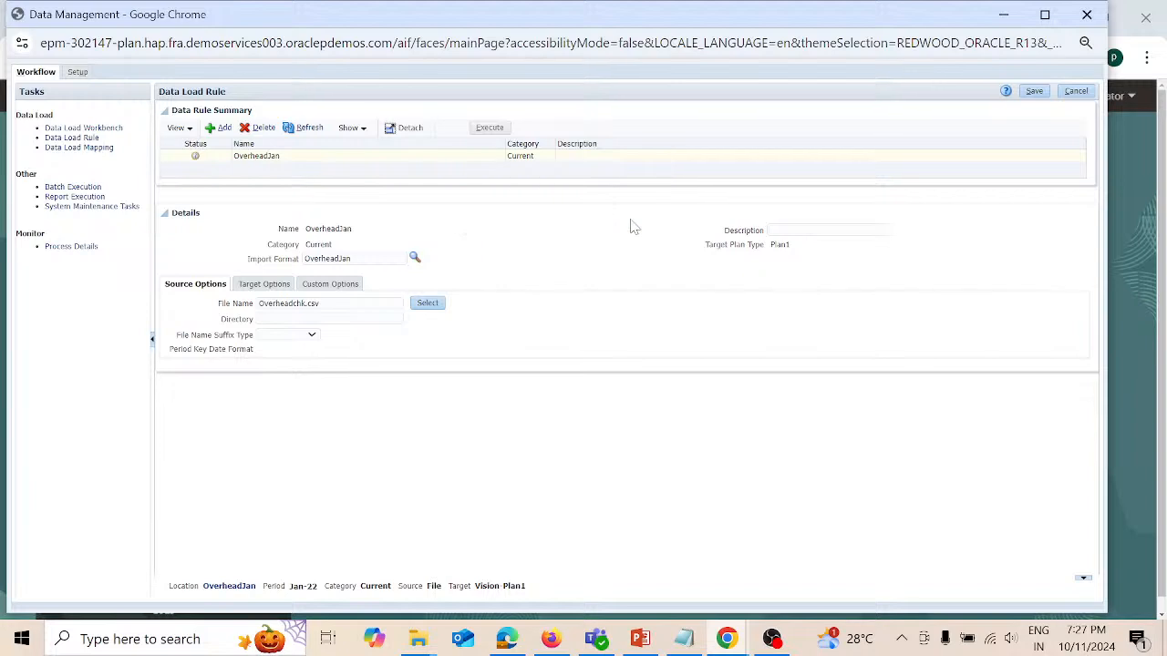
# Step: Refresh the OverheadJan rule status, open the Data Load Workbench and export the loaded data with Export Mode Replace Data
pyautogui.click(310, 130)
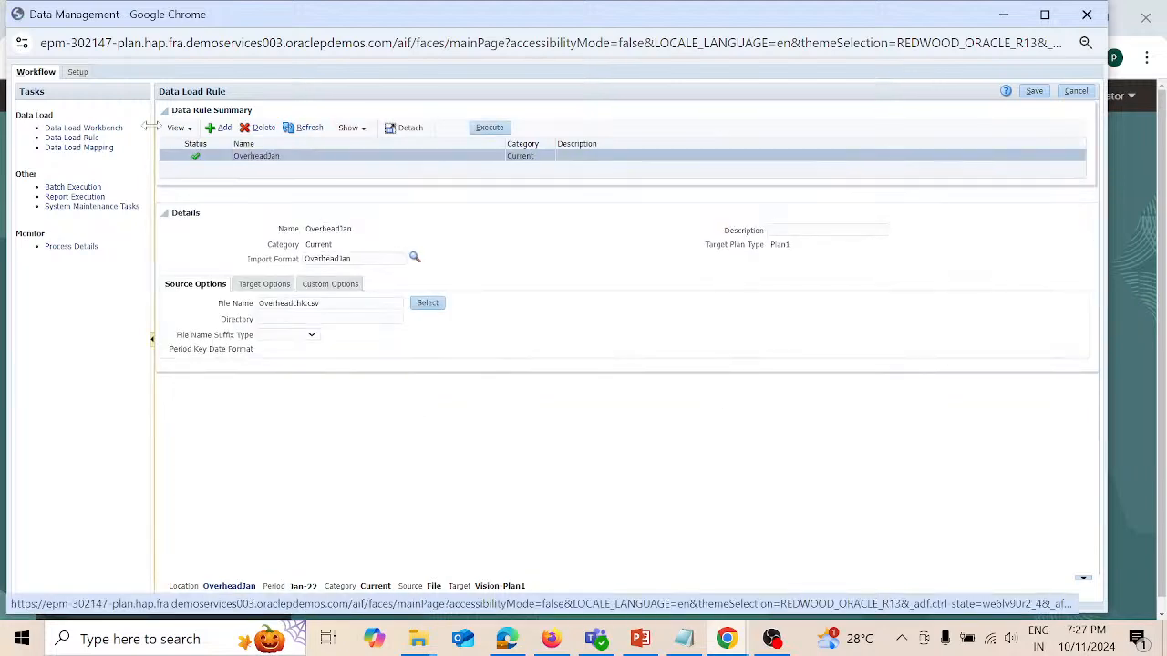
pyautogui.click(113, 128)
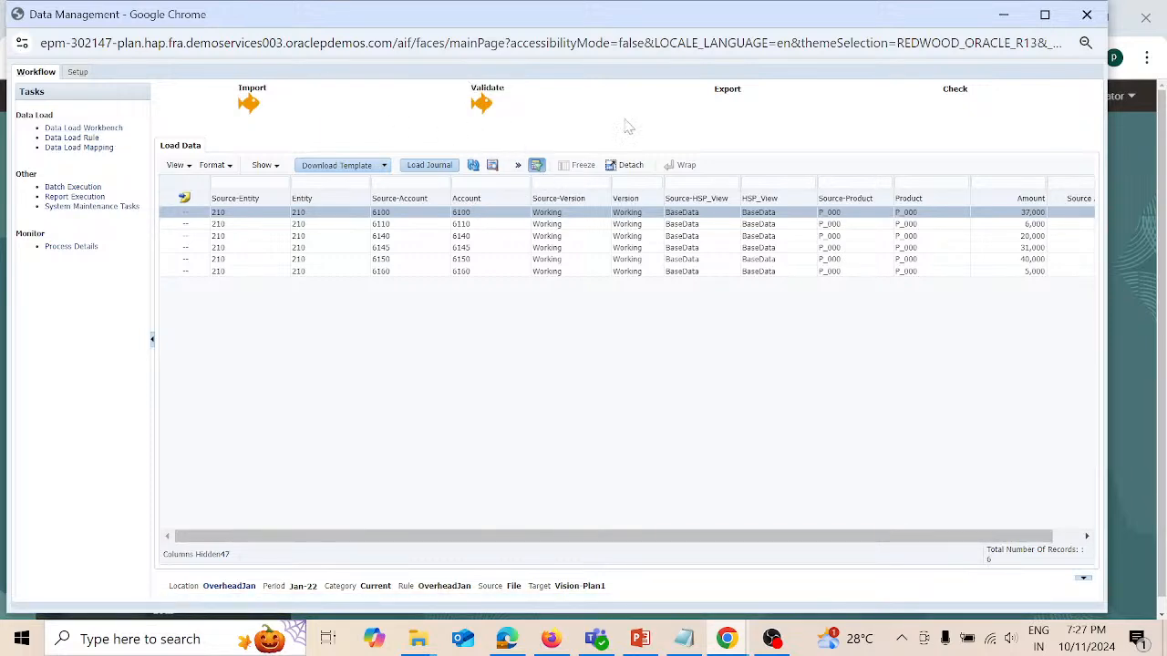
pyautogui.click(734, 91)
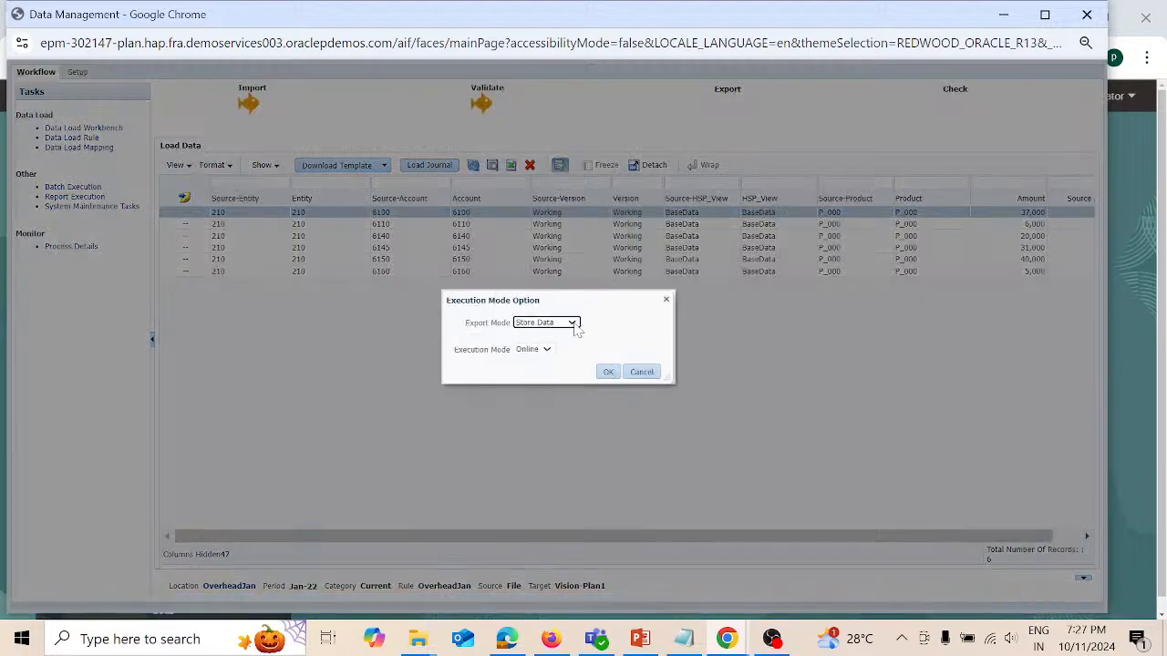
pyautogui.click(573, 325)
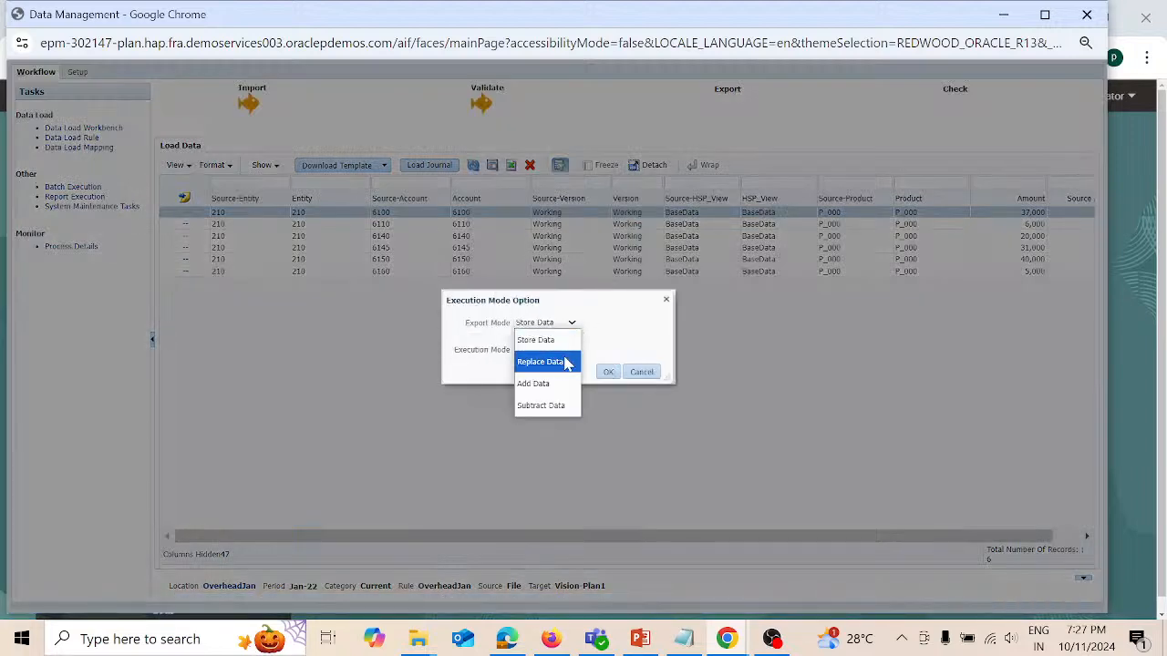
pyautogui.click(566, 363)
pyautogui.click(608, 374)
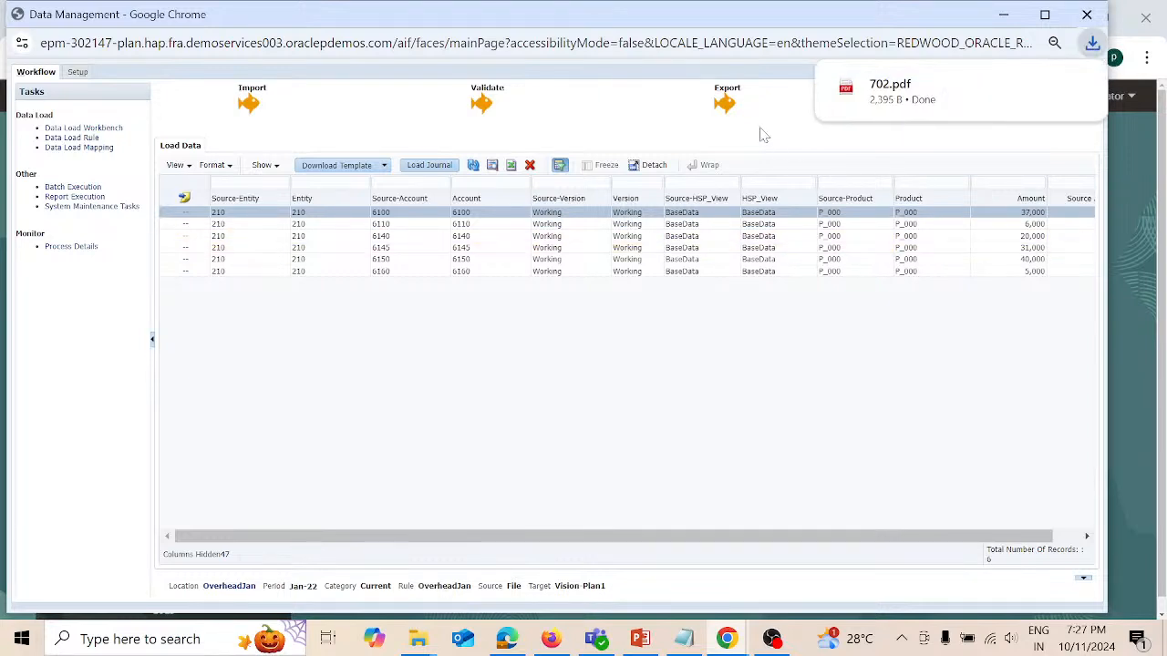
# Step: Open the downloaded check report 702.pdf from the Downloads folder to examine the Overhead_check validation outcome
pyautogui.moveTo(854, 119)
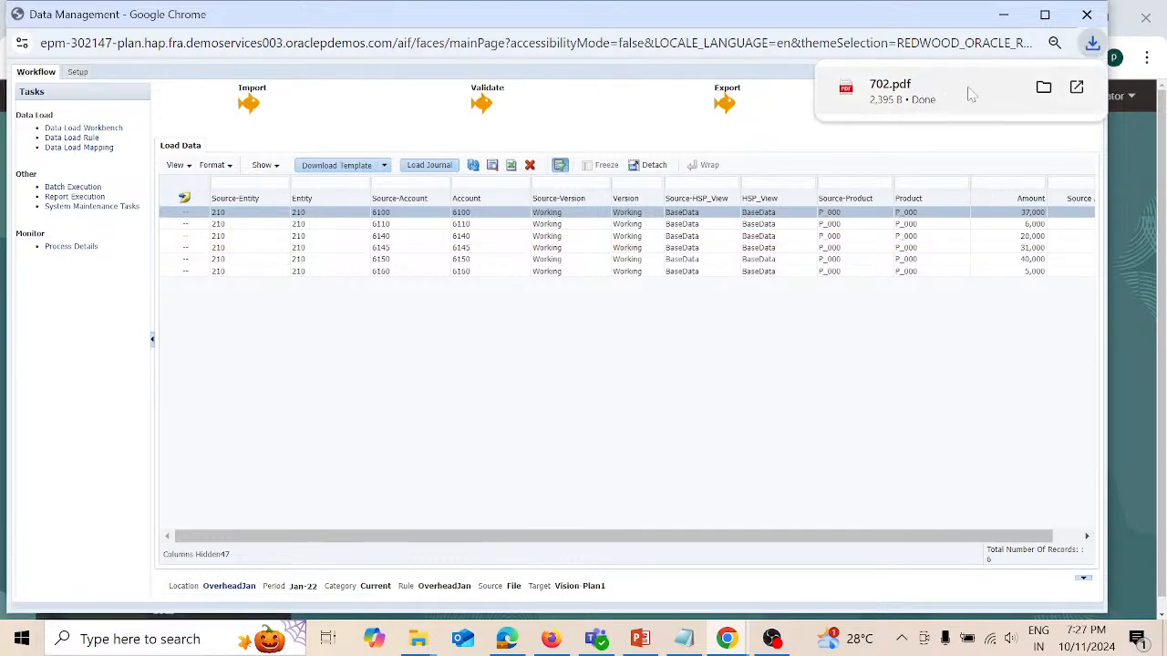
pyautogui.click(1043, 86)
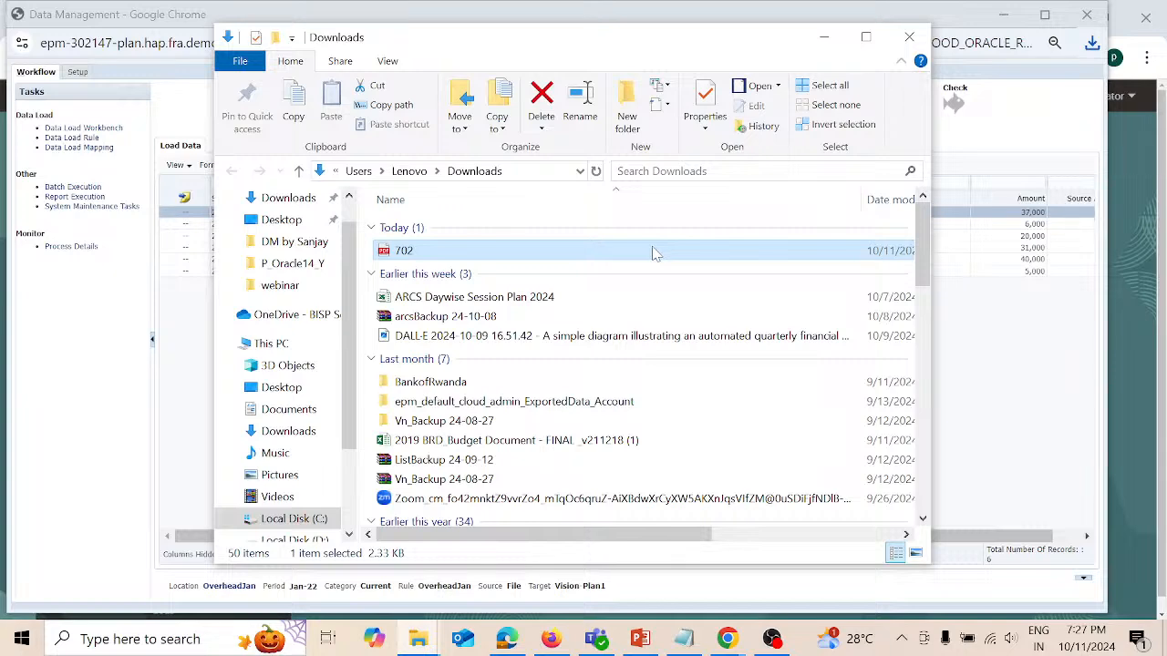
pyautogui.doubleClick(656, 250)
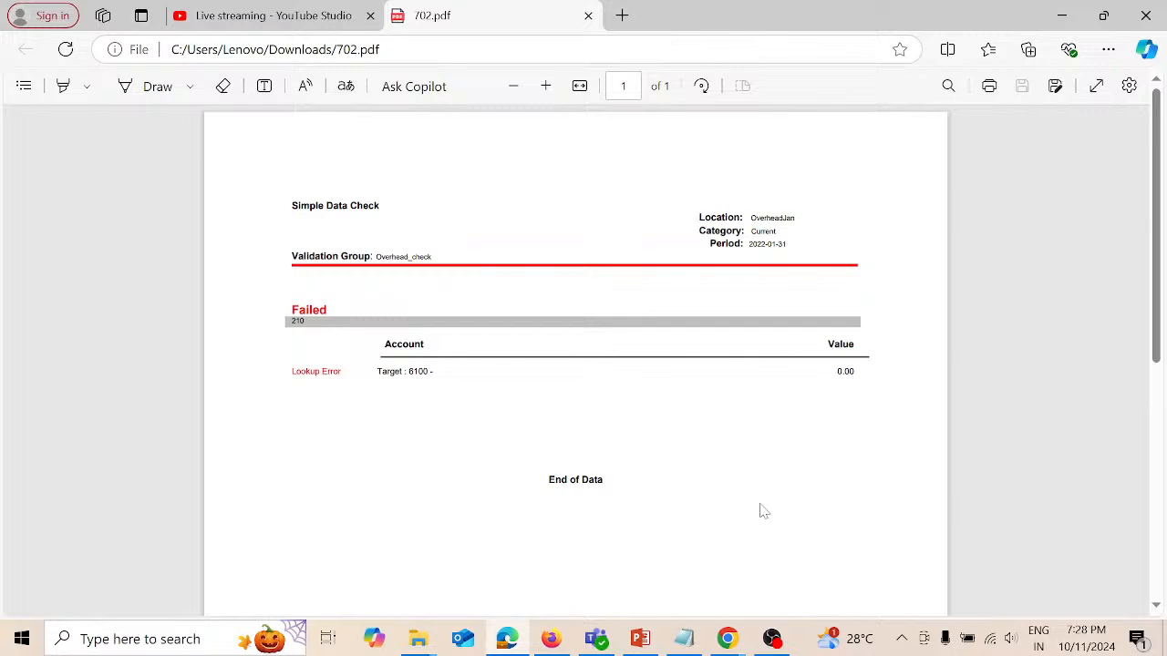
# Step: Switch to the Plan logic presentation in PowerPoint and view the Check Group slides through the sample check report on slide 4
pyautogui.moveTo(645, 643)
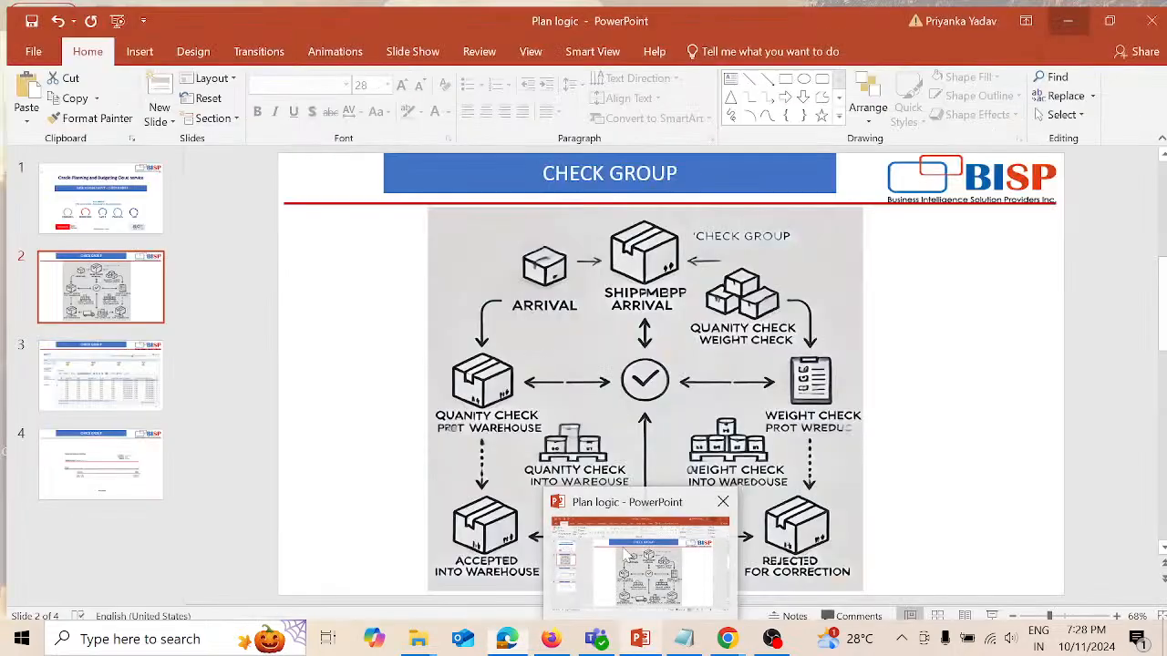
pyautogui.click(622, 553)
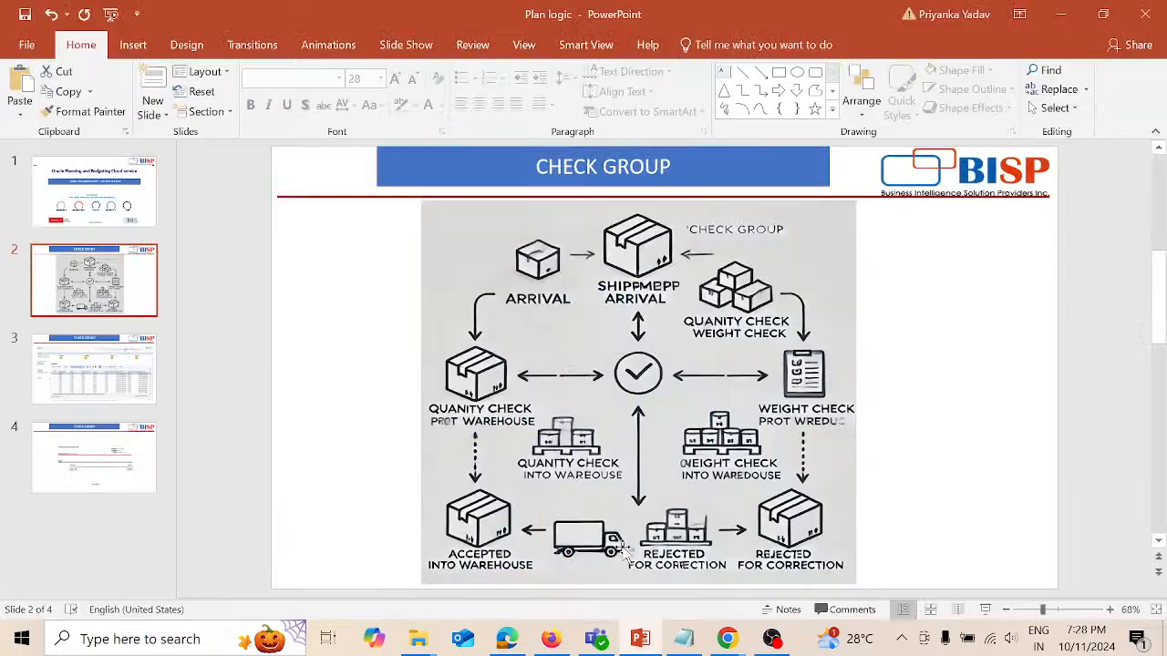
pyautogui.scroll(-2, 622, 551)
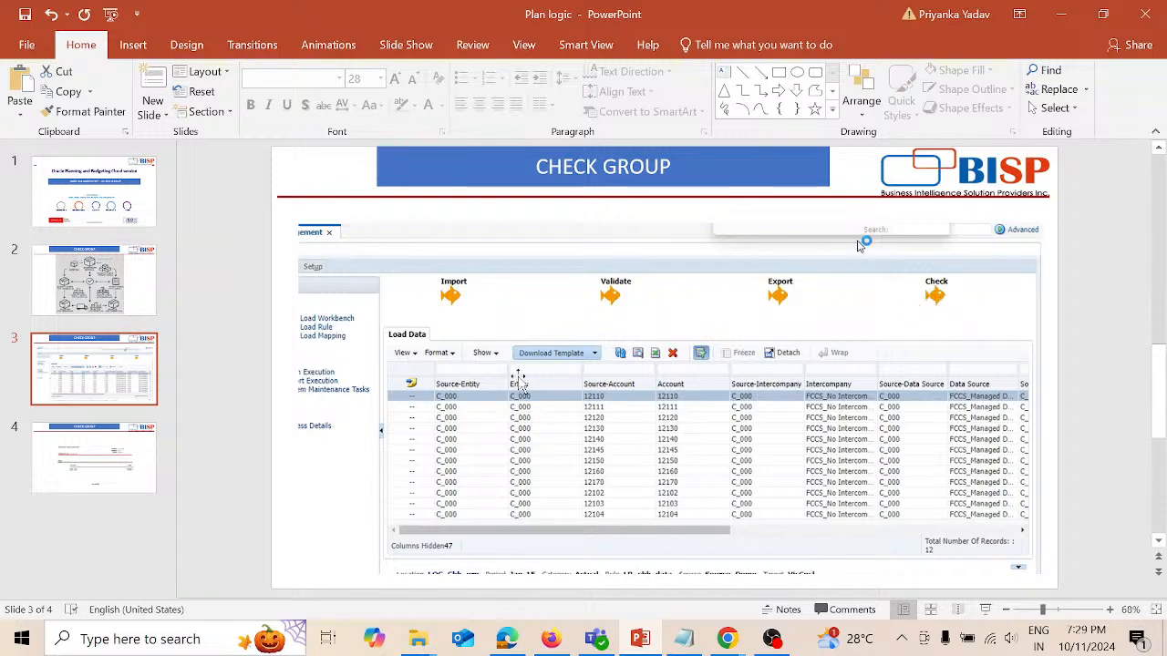
pyautogui.click(120, 465)
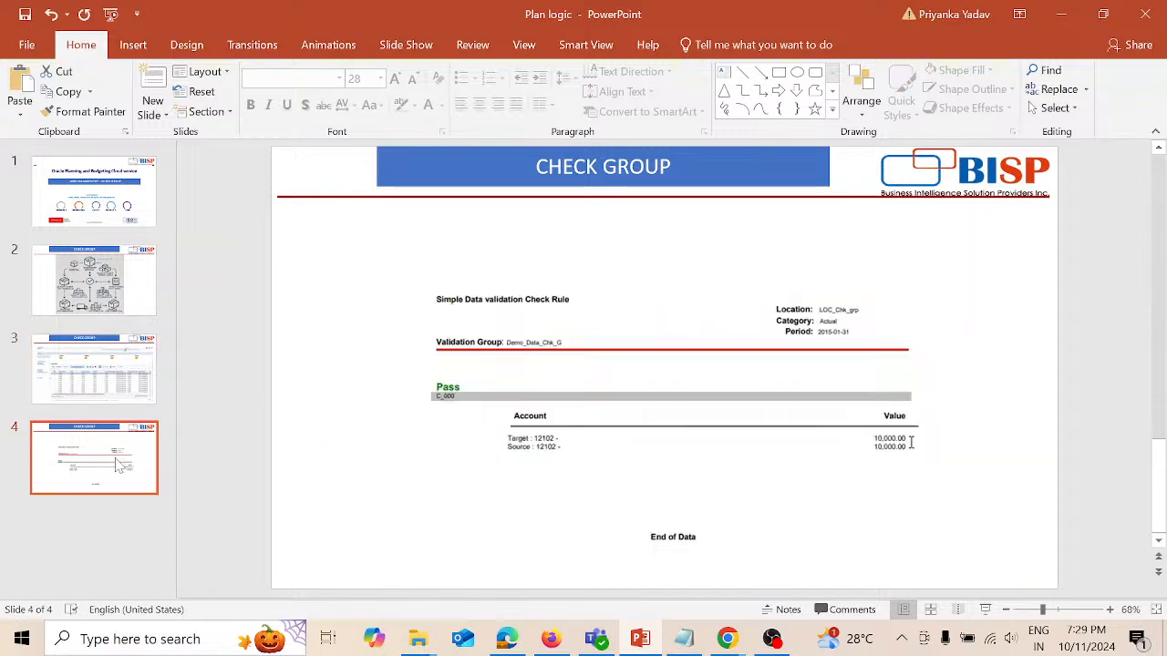